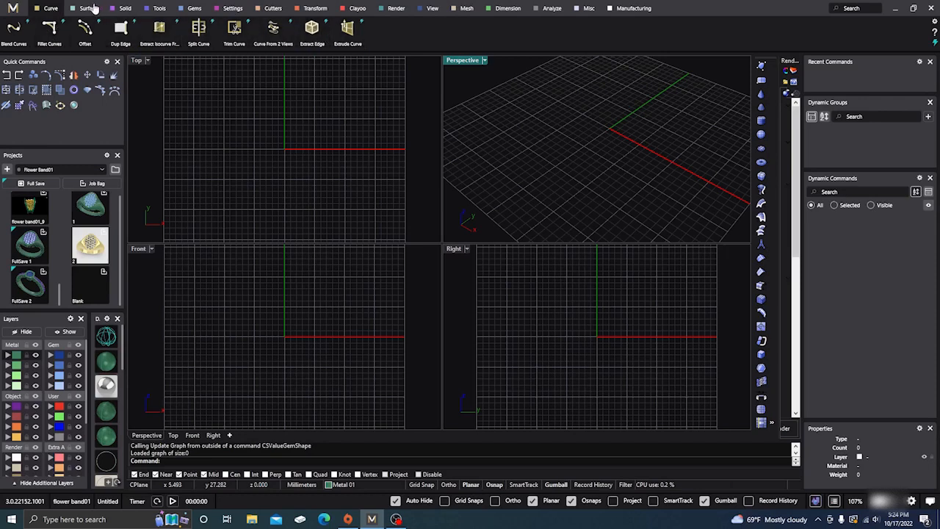
- Look through the available curve, surface, solid, ring, gem and setting commands
{"action": "left_click", "coordinate": [88, 9]}
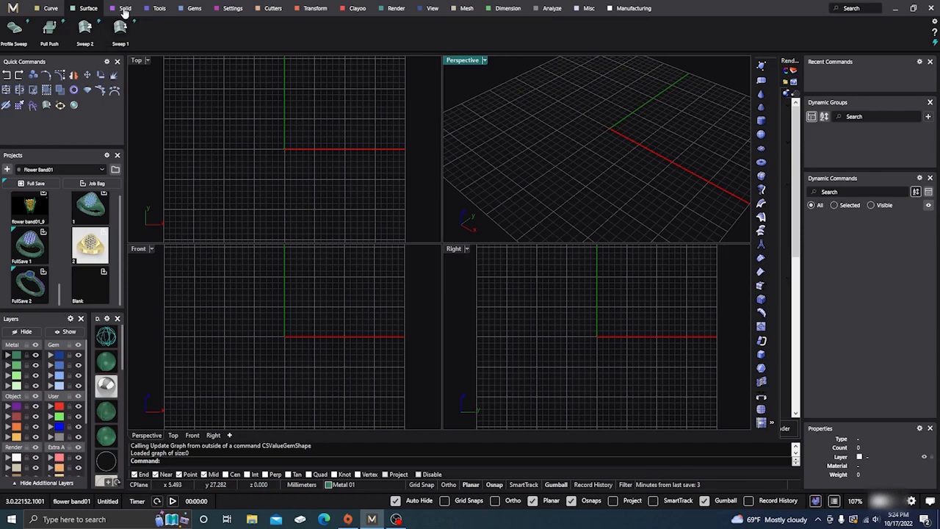
{"action": "left_click", "coordinate": [122, 8]}
{"action": "left_click", "coordinate": [161, 10]}
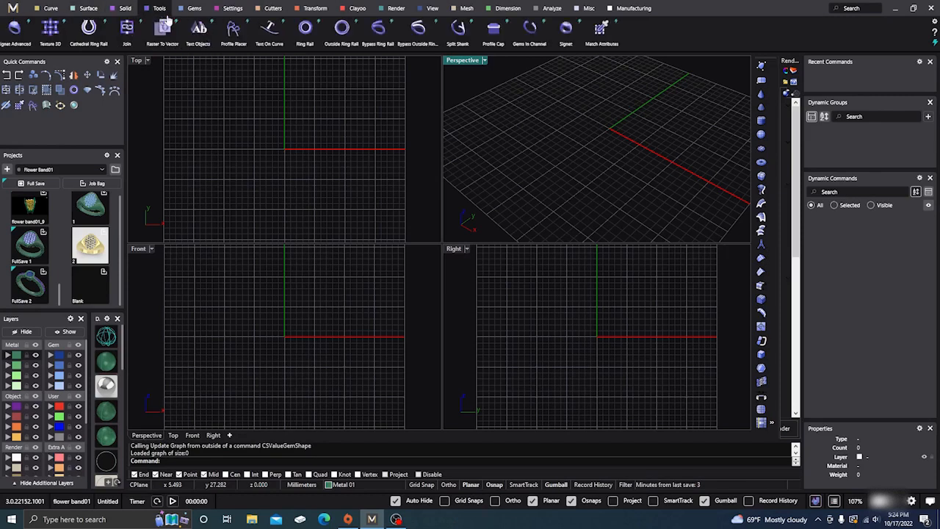
{"action": "left_click", "coordinate": [194, 9]}
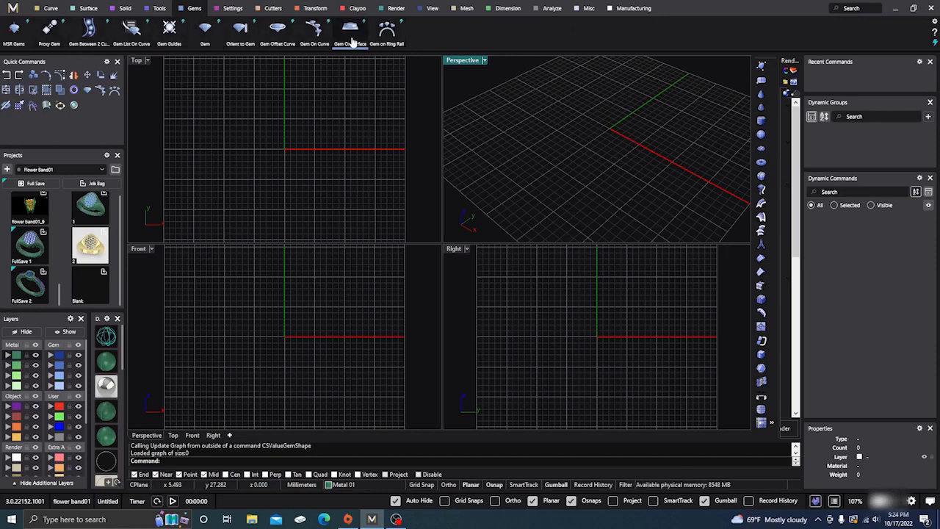
{"action": "left_click", "coordinate": [232, 9]}
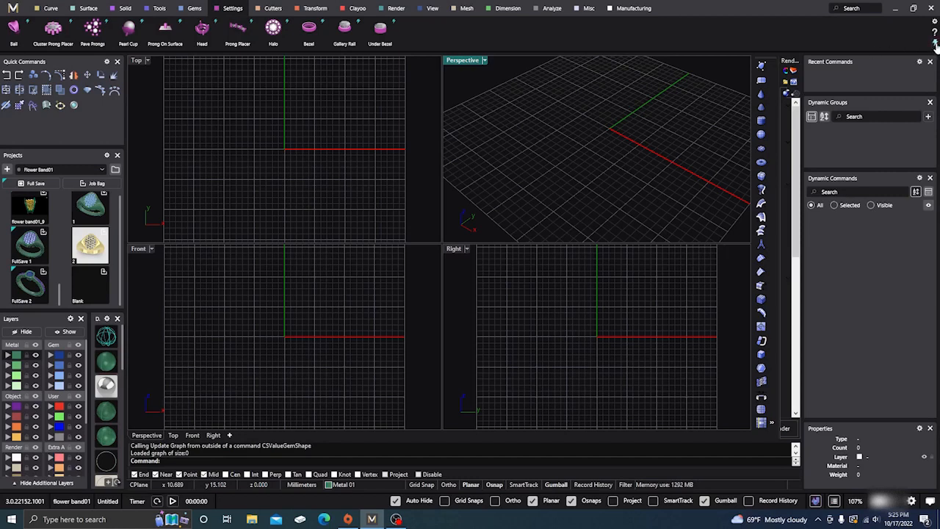
{"action": "left_click", "coordinate": [375, 147]}
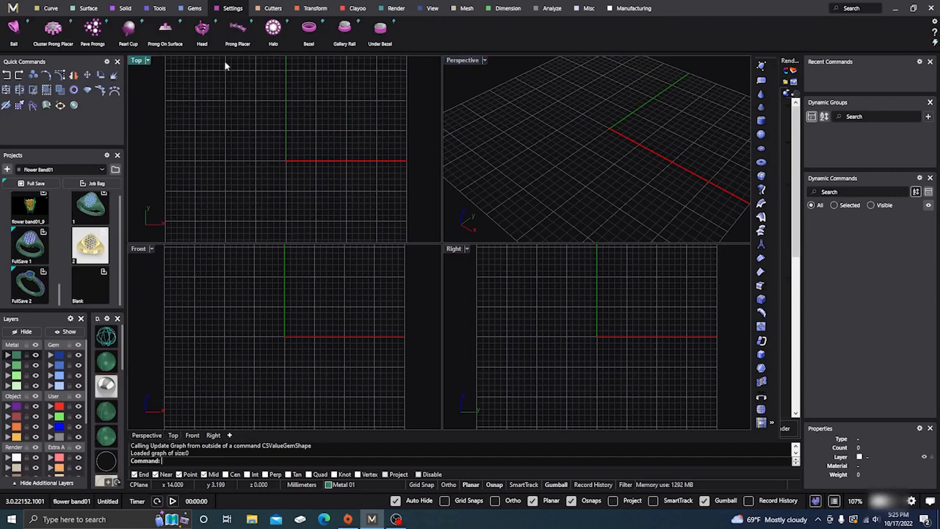
{"action": "left_click", "coordinate": [160, 9]}
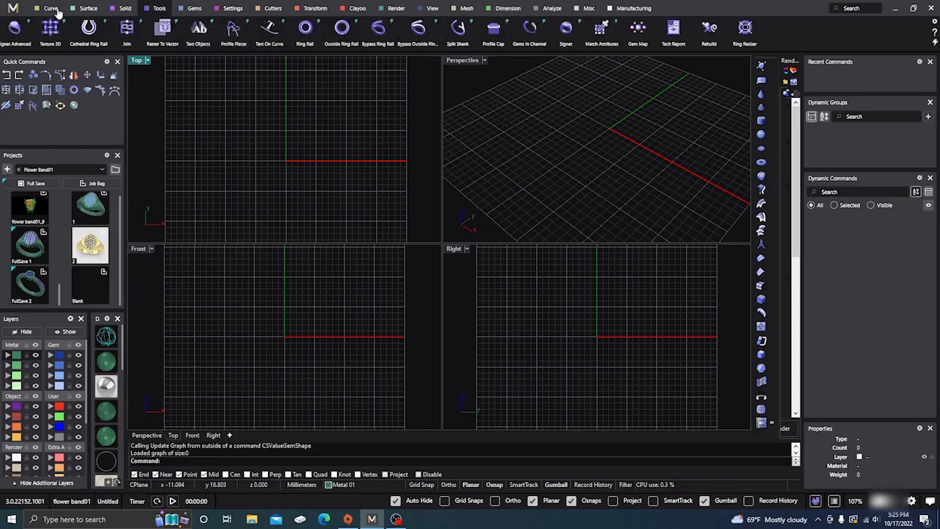
{"action": "left_click", "coordinate": [55, 10]}
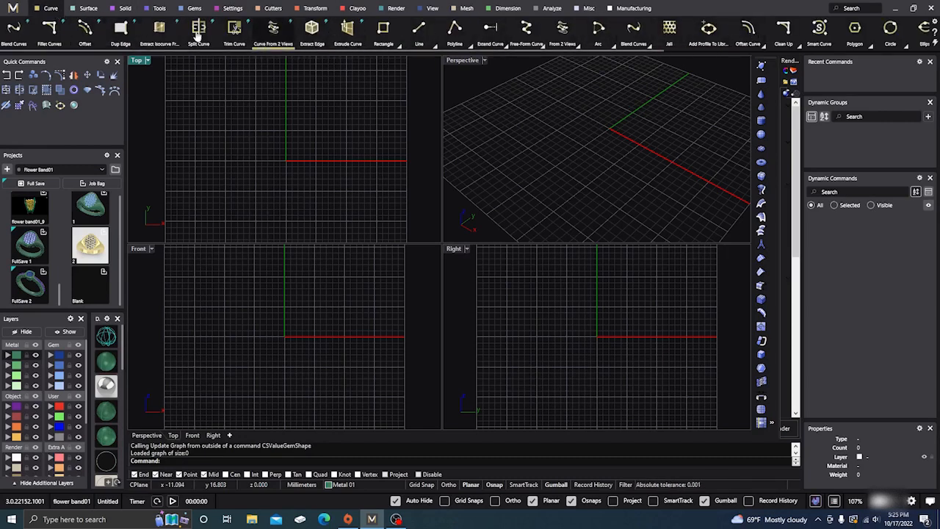
{"action": "left_click", "coordinate": [90, 9]}
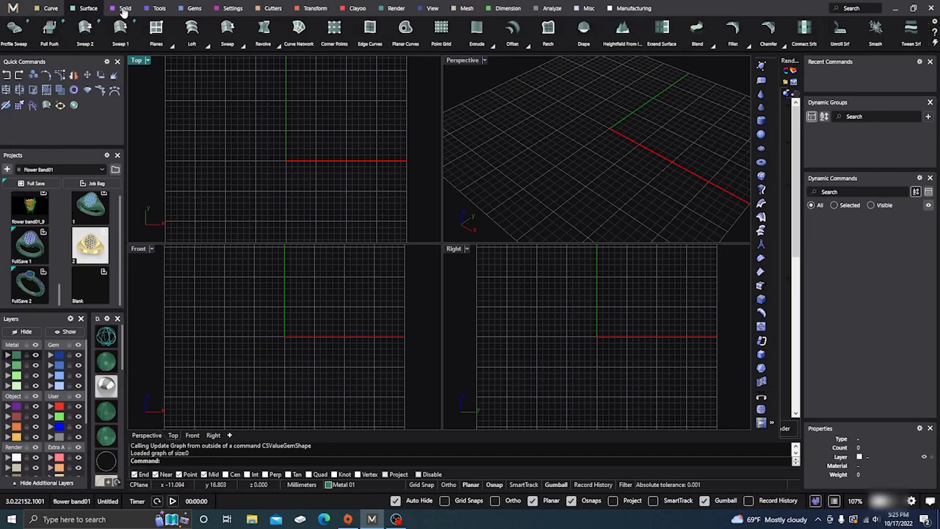
{"action": "left_click", "coordinate": [123, 9]}
{"action": "left_click", "coordinate": [156, 10]}
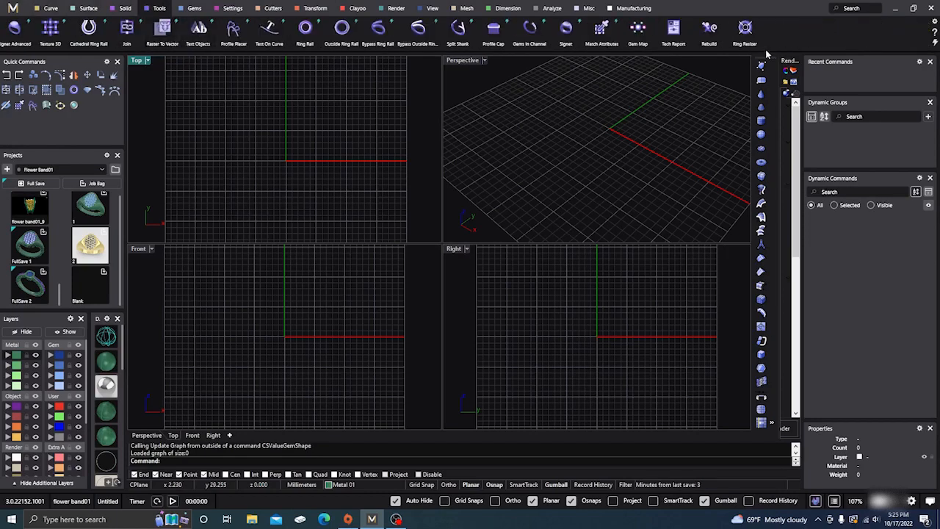
- Filter the displayed command set to only the dynamic commands, comparing it with the full set of curve commands
{"action": "left_click", "coordinate": [936, 44]}
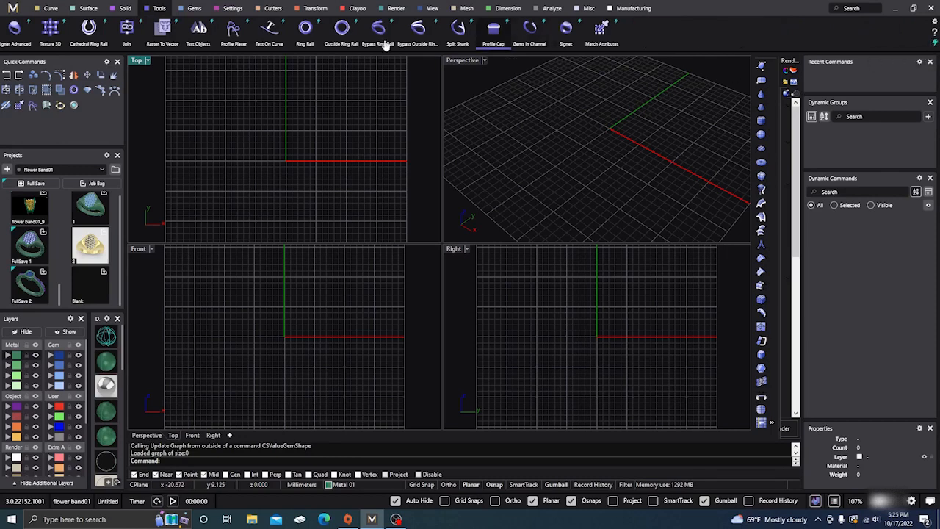
{"action": "left_click", "coordinate": [50, 9]}
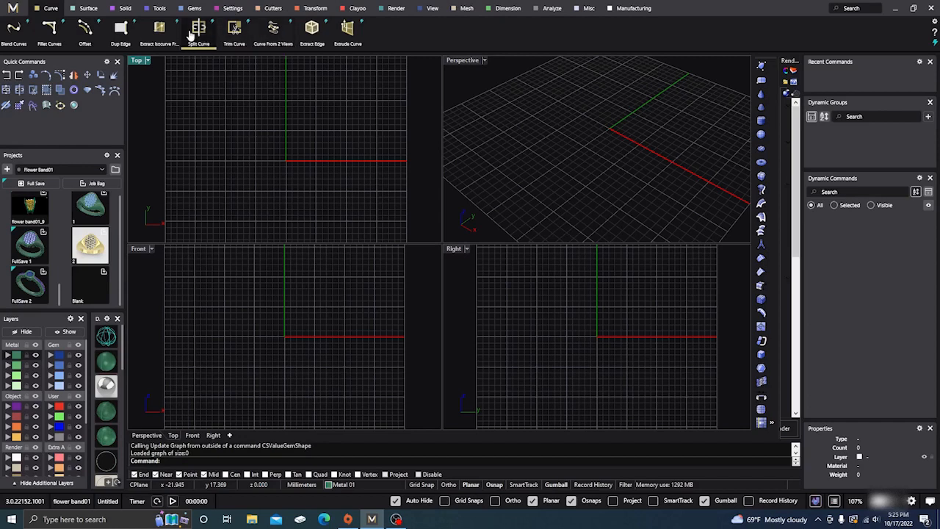
{"action": "left_click", "coordinate": [935, 44]}
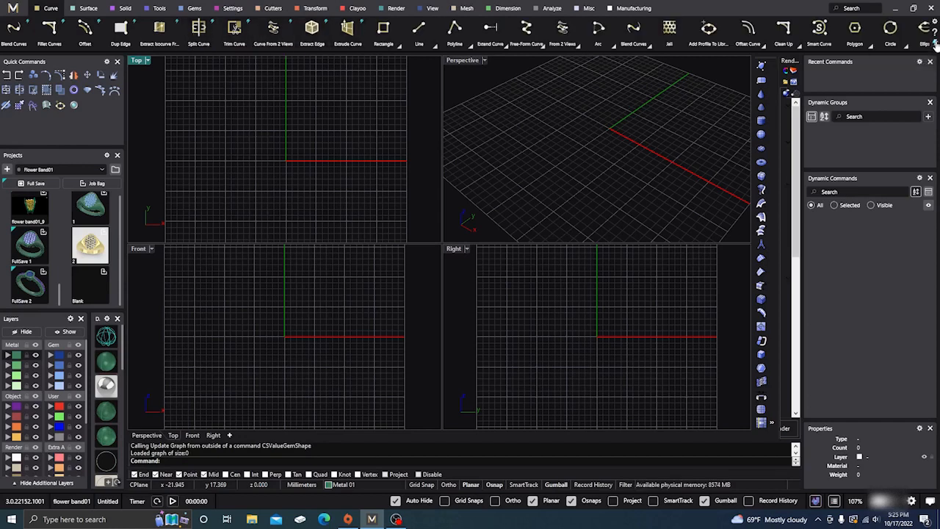
{"action": "left_click", "coordinate": [936, 44]}
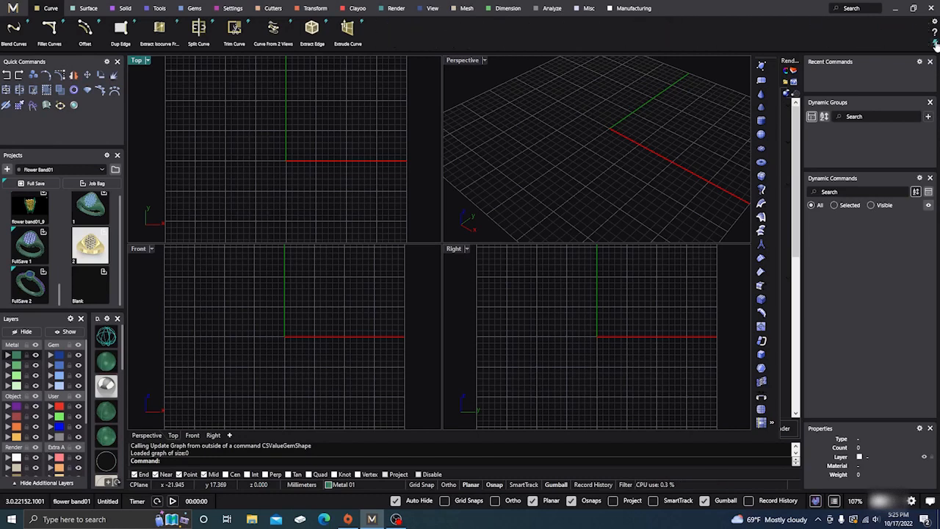
{"action": "left_click", "coordinate": [936, 44]}
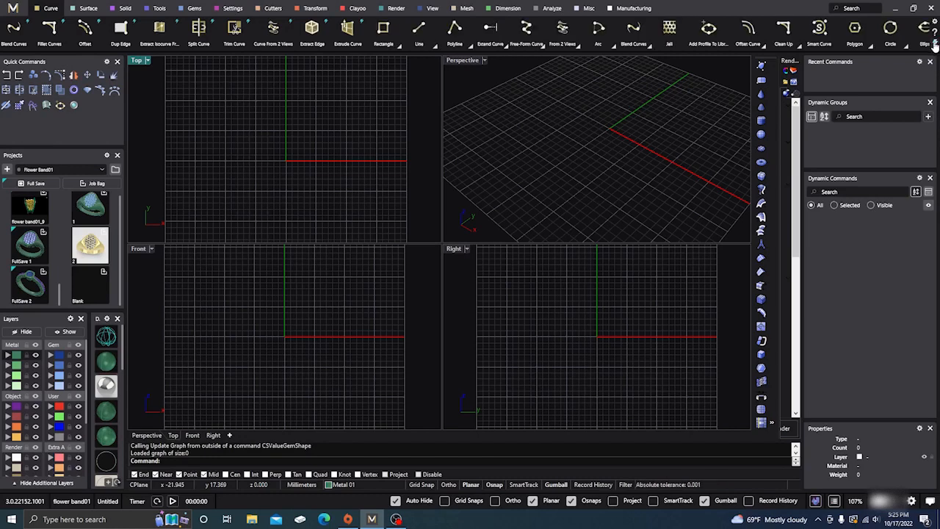
{"action": "left_click", "coordinate": [936, 44]}
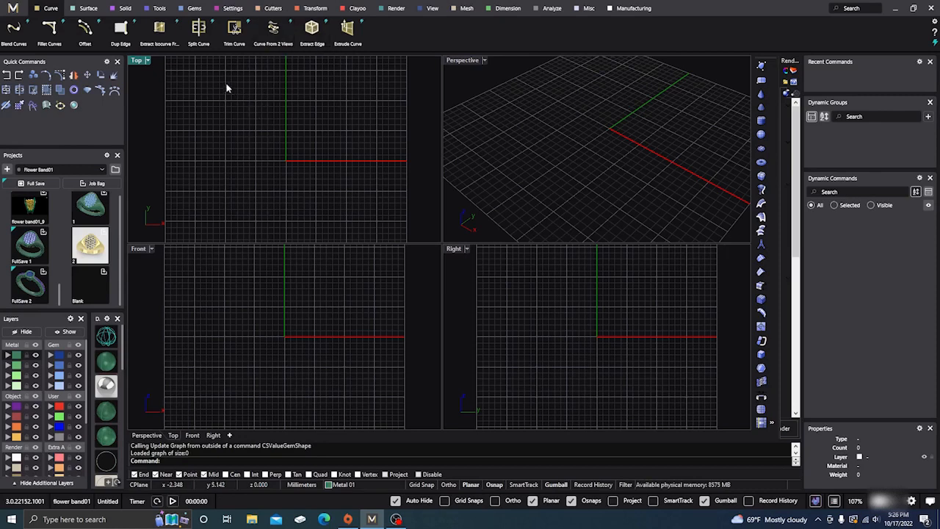
- Create a ring rail with a US finger size of 7
{"action": "left_click", "coordinate": [159, 9]}
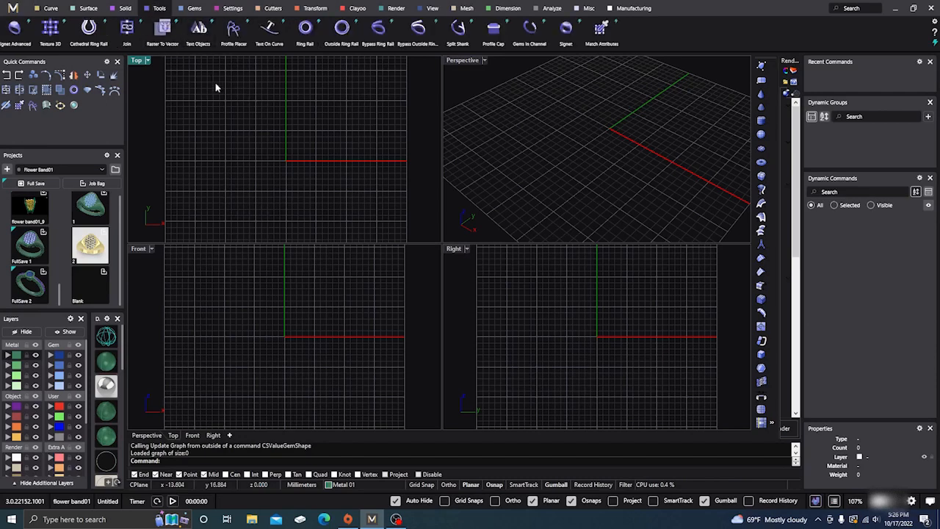
{"action": "left_click", "coordinate": [304, 31]}
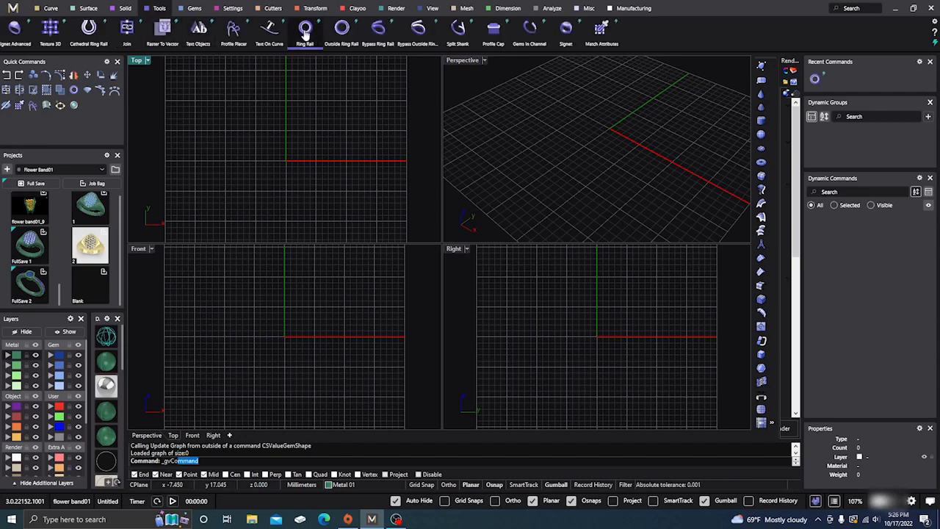
{"action": "right_click", "coordinate": [342, 146]}
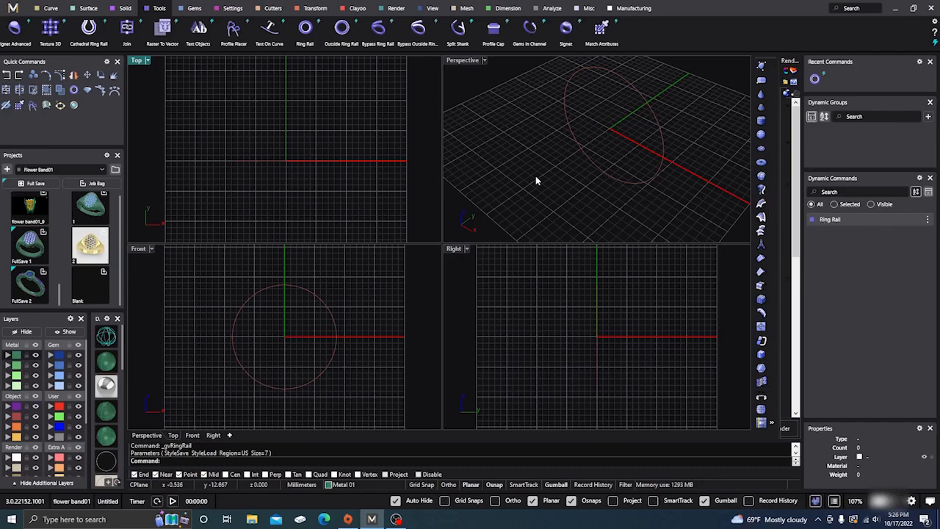
{"action": "scroll", "coordinate": [539, 187], "scroll_direction": "down", "scroll_amount": 2}
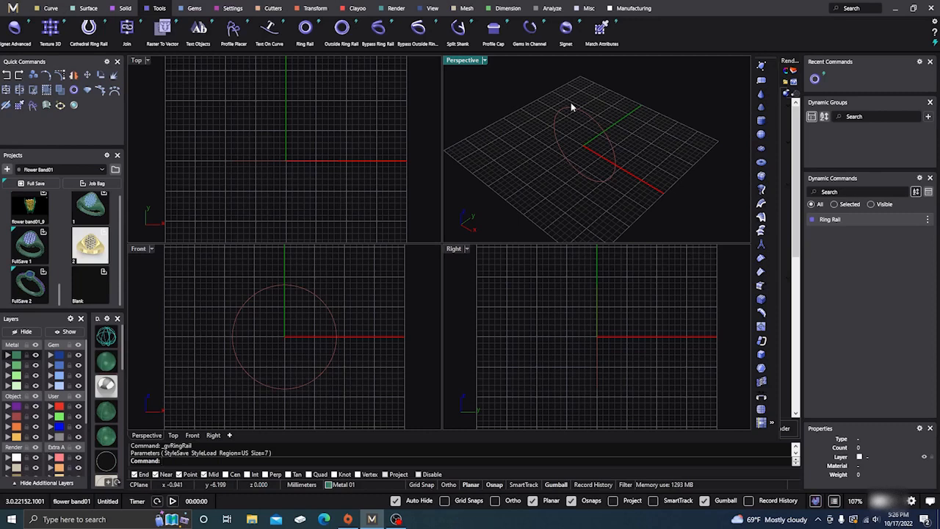
- Reopen the ring rail for editing and set its finger size to US 9
{"action": "mouse_move", "coordinate": [839, 224]}
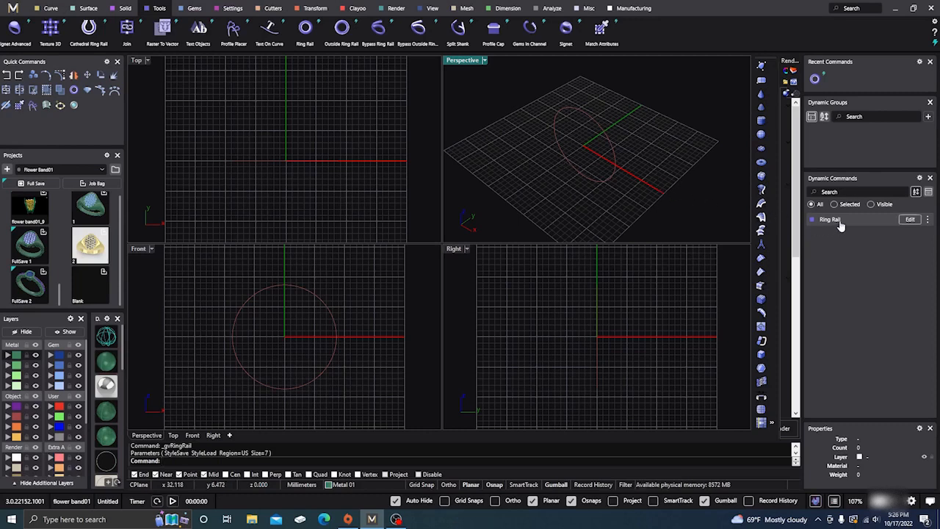
{"action": "left_click", "coordinate": [909, 220]}
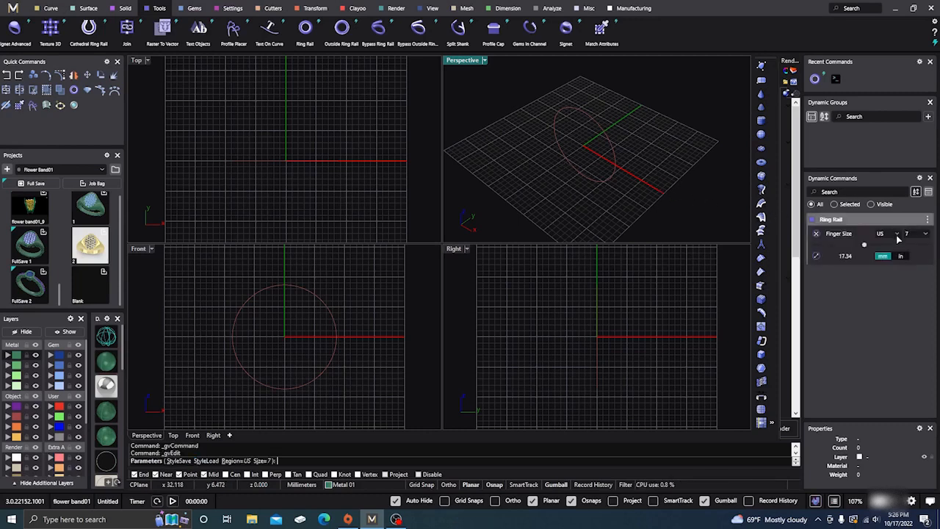
{"action": "left_click", "coordinate": [926, 234]}
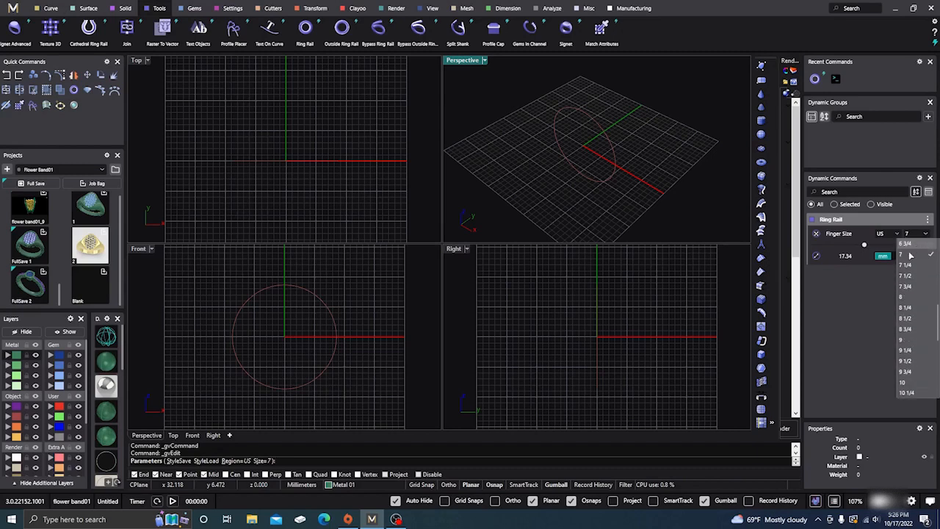
{"action": "left_click", "coordinate": [905, 345]}
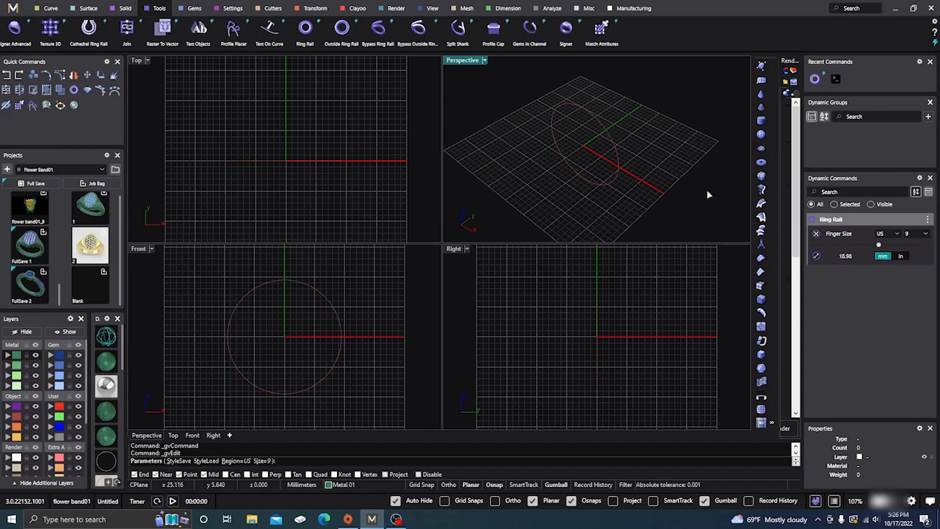
- Set the ring rail's finger size back to US 7 and finish the edit
{"action": "left_click", "coordinate": [898, 234]}
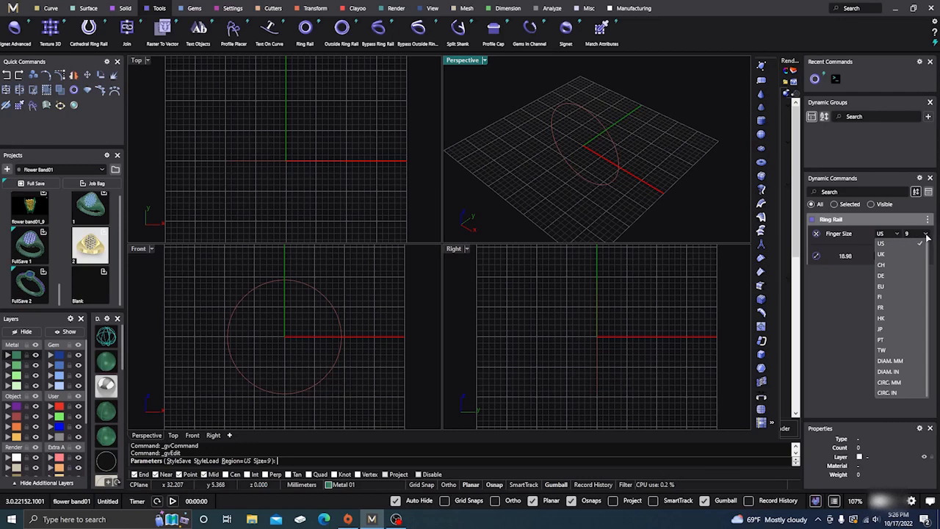
{"action": "left_click", "coordinate": [926, 234]}
{"action": "left_click", "coordinate": [926, 234]}
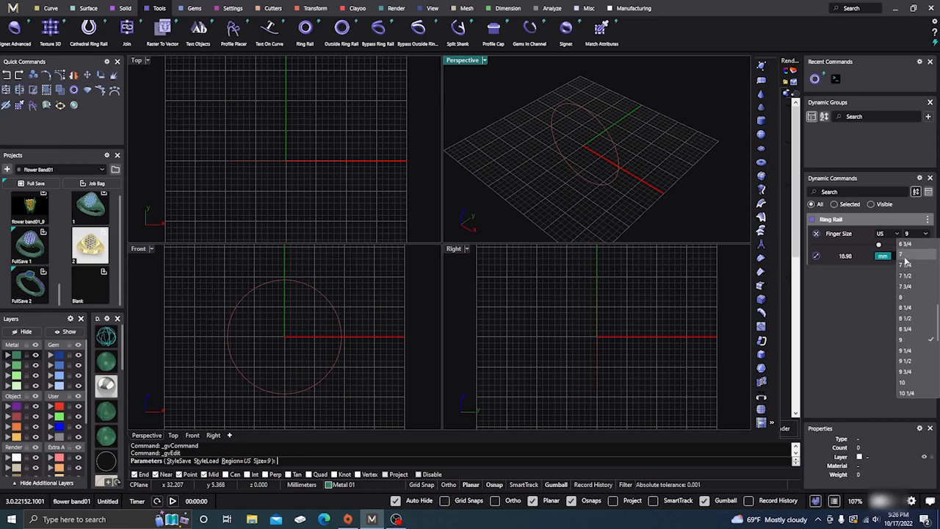
{"action": "left_click", "coordinate": [908, 256]}
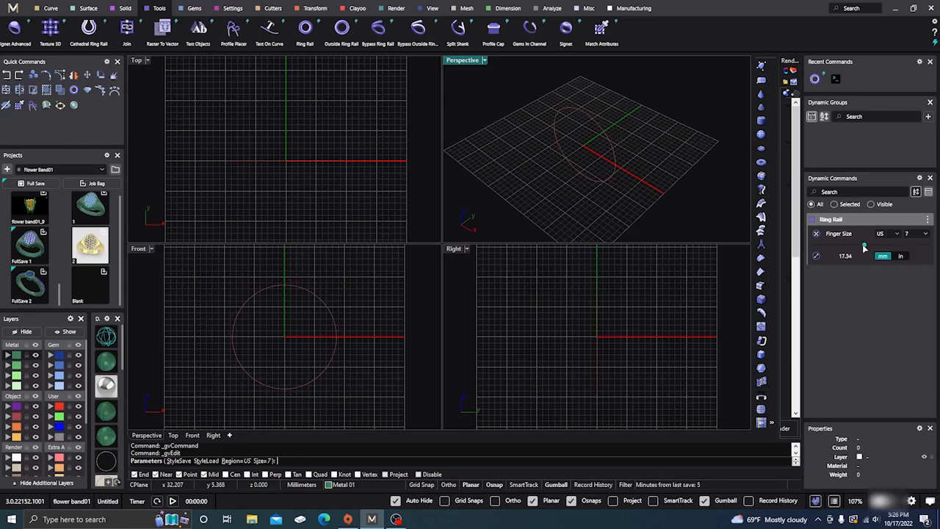
{"action": "mouse_move", "coordinate": [865, 247]}
{"action": "left_mouse_down"}
{"action": "mouse_move", "coordinate": [878, 249]}
{"action": "mouse_move", "coordinate": [858, 249]}
{"action": "mouse_move", "coordinate": [876, 250]}
{"action": "mouse_move", "coordinate": [867, 248]}
{"action": "left_mouse_up"}
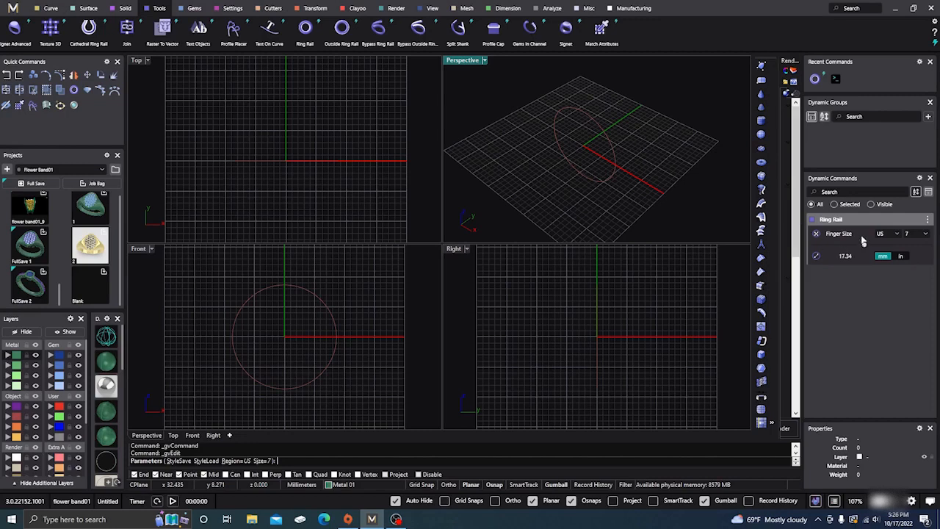
{"action": "right_click", "coordinate": [650, 178]}
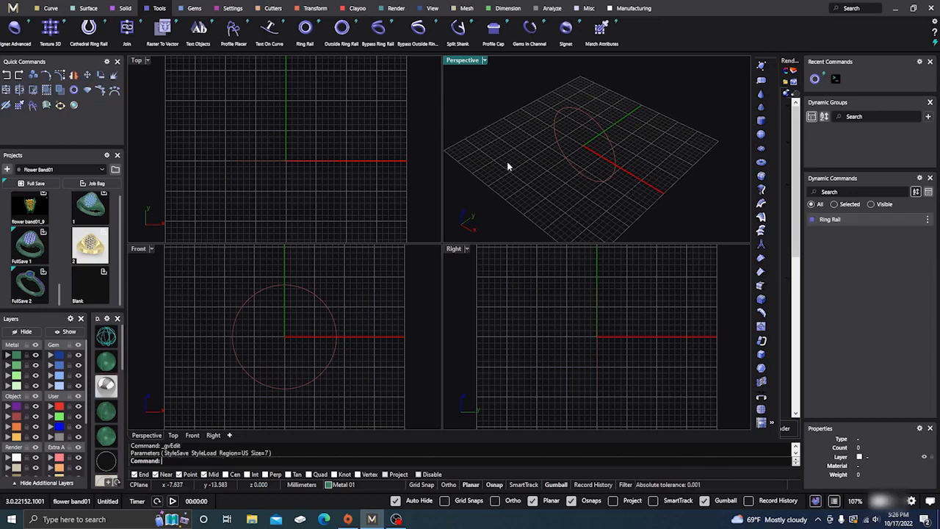
- Add a gem above the ring rail with the Gem on Ring Rail command
{"action": "right_click_drag", "start_coordinate": [601, 171], "coordinate": [520, 162]}
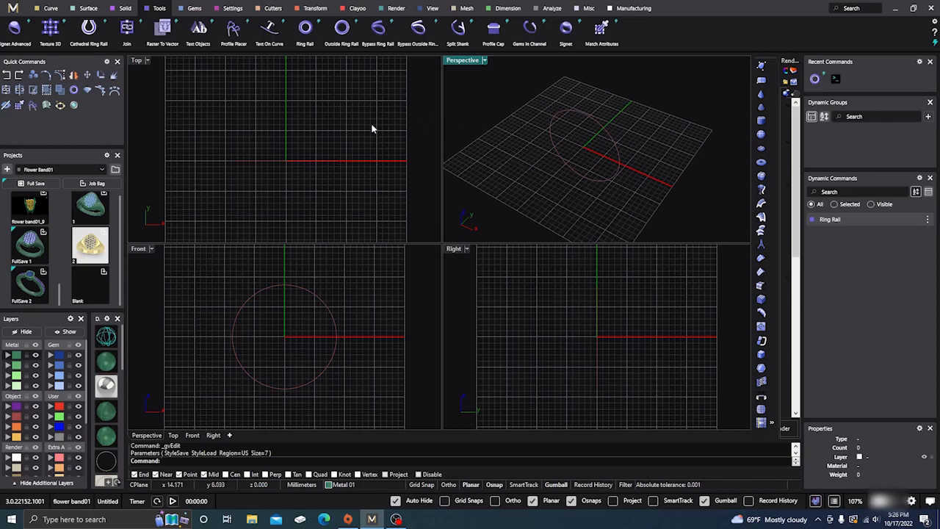
{"action": "left_click", "coordinate": [58, 11]}
{"action": "left_click", "coordinate": [201, 68]}
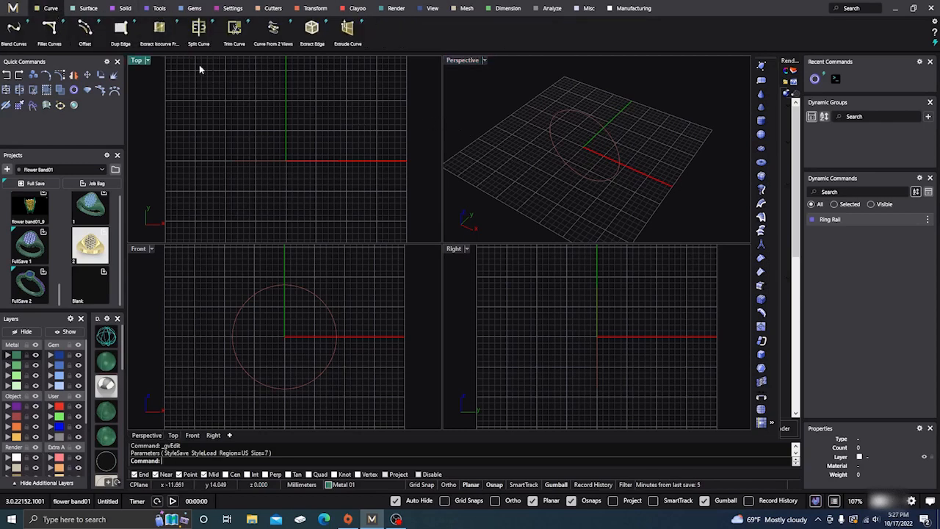
{"action": "left_click", "coordinate": [194, 10]}
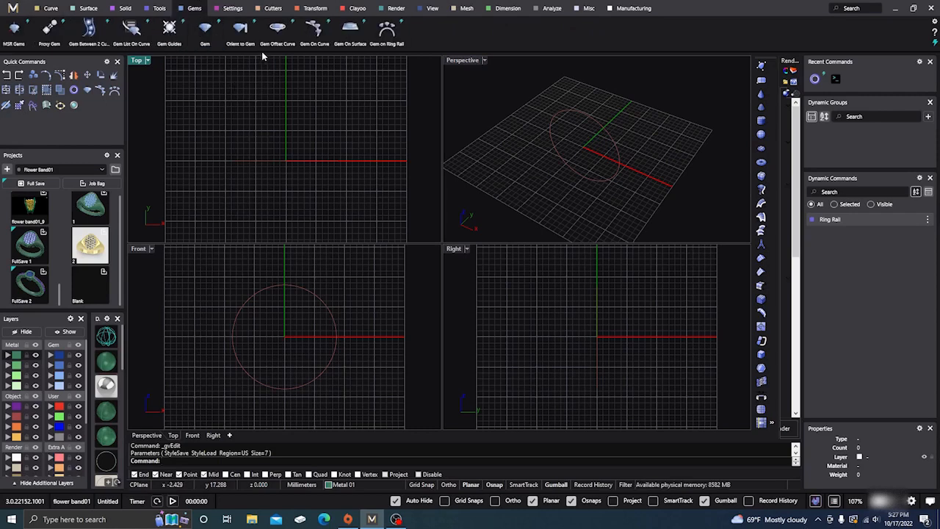
{"action": "left_click", "coordinate": [389, 31]}
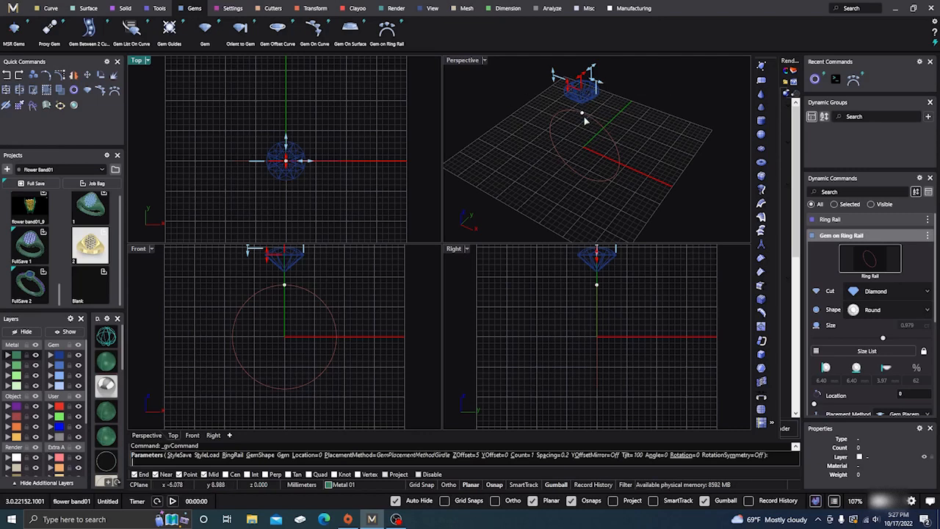
{"action": "scroll", "coordinate": [519, 201], "scroll_direction": "down", "scroll_amount": 4}
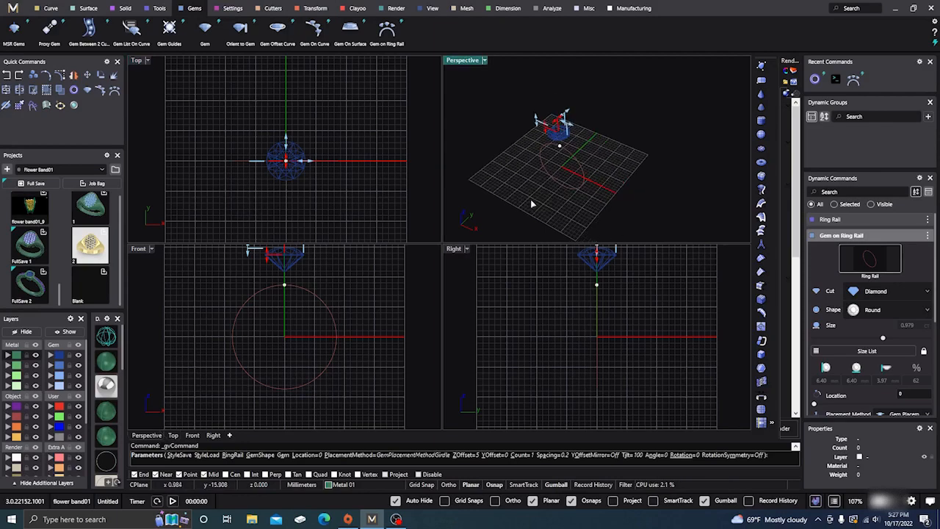
{"action": "right_click_drag", "start_coordinate": [531, 202], "coordinate": [568, 163]}
{"action": "scroll", "coordinate": [566, 138], "scroll_direction": "up", "scroll_amount": 6}
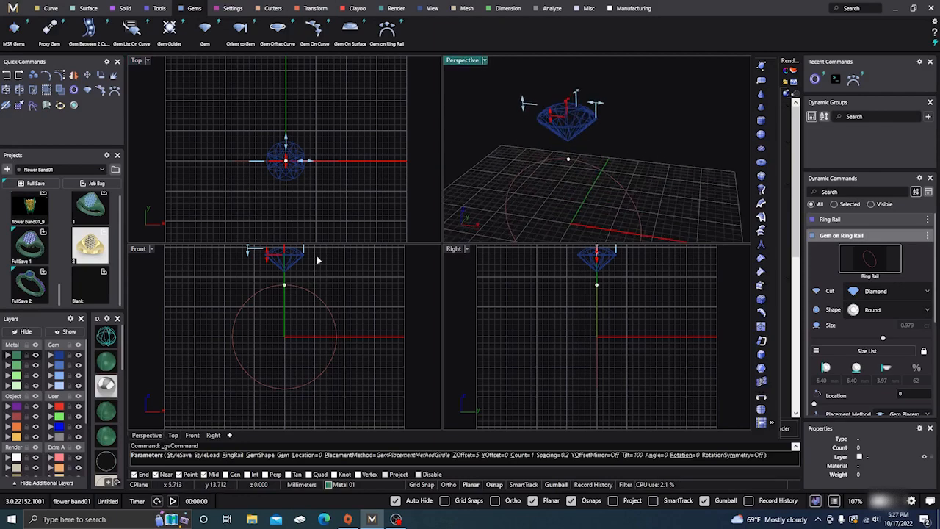
{"action": "right_click_drag", "start_coordinate": [324, 313], "coordinate": [338, 344]}
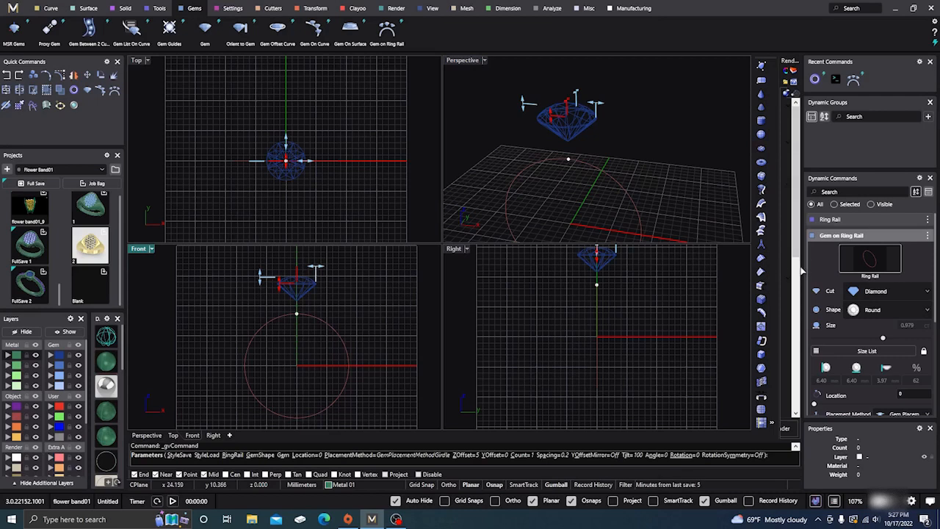
- Try the Cabochon and Pearl cuts on the gem and set it back to the Diamond cut
{"action": "scroll", "coordinate": [832, 244], "scroll_direction": "down", "scroll_amount": 1}
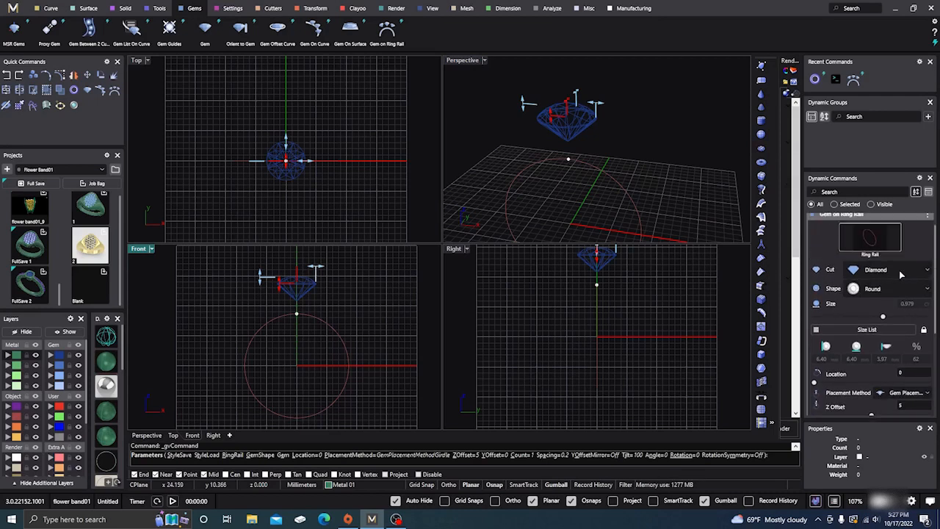
{"action": "left_click", "coordinate": [894, 272]}
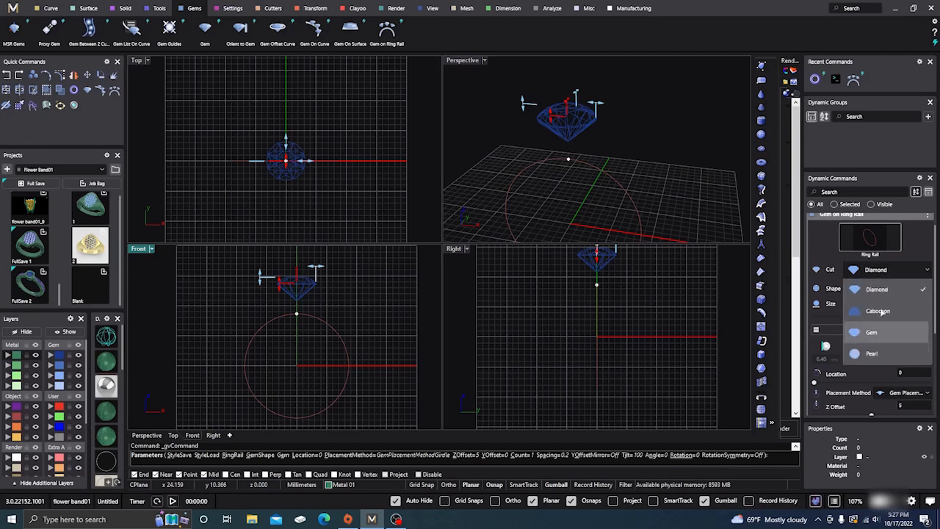
{"action": "left_click", "coordinate": [878, 311]}
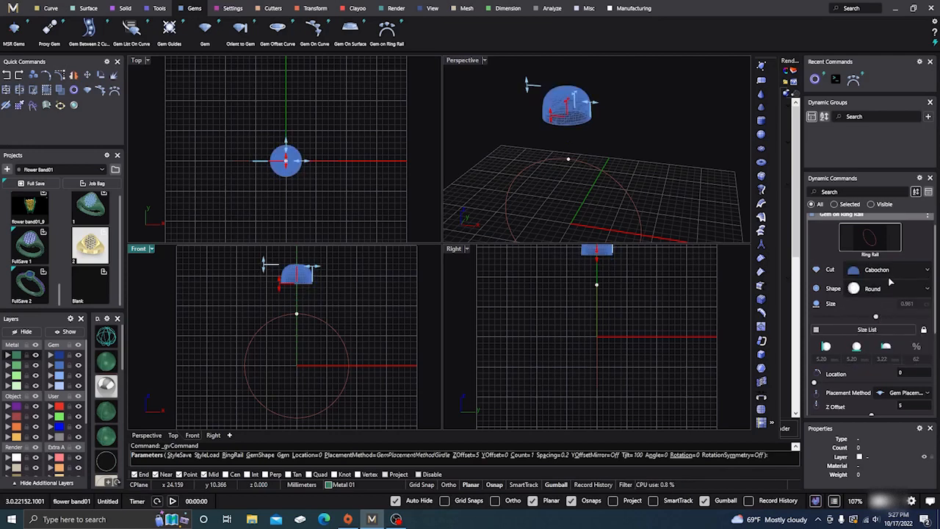
{"action": "left_click", "coordinate": [929, 272]}
{"action": "left_click", "coordinate": [874, 357]}
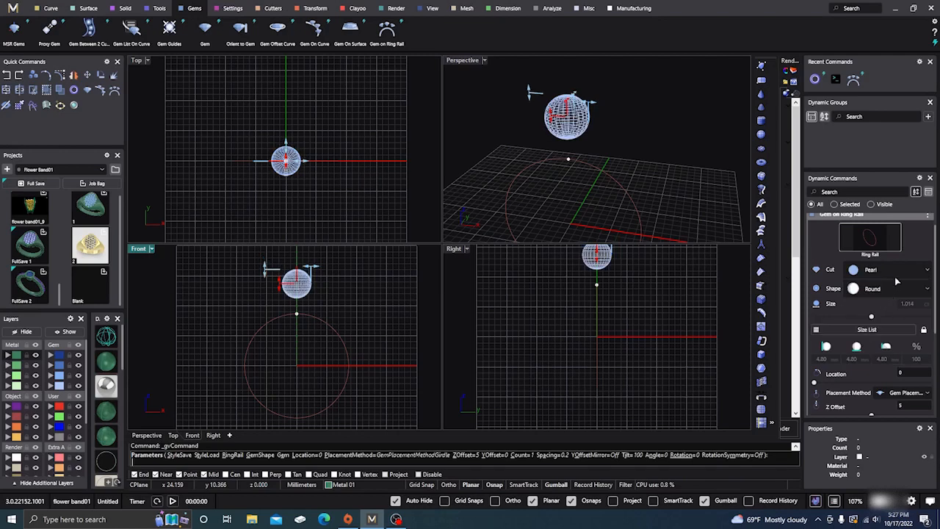
{"action": "left_click", "coordinate": [923, 271]}
{"action": "left_click", "coordinate": [862, 292]}
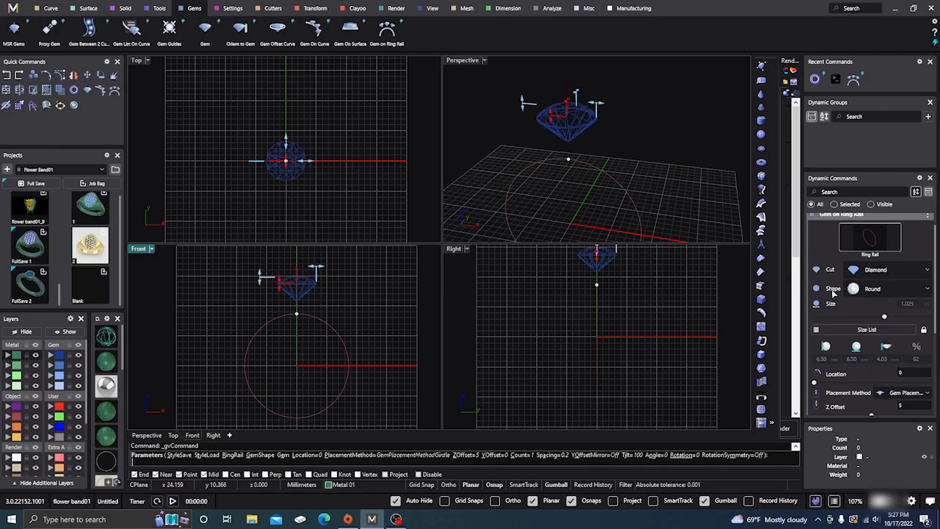
- Browse the available gem shapes and keep the Round shape
{"action": "left_click", "coordinate": [882, 288]}
{"action": "scroll", "coordinate": [882, 352], "scroll_direction": "down", "scroll_amount": 2}
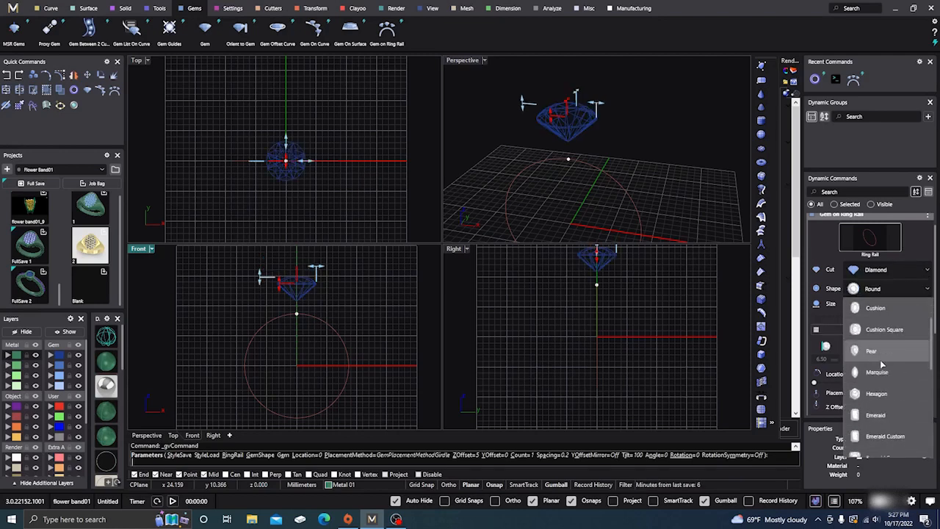
{"action": "scroll", "coordinate": [882, 364], "scroll_direction": "up", "scroll_amount": 2}
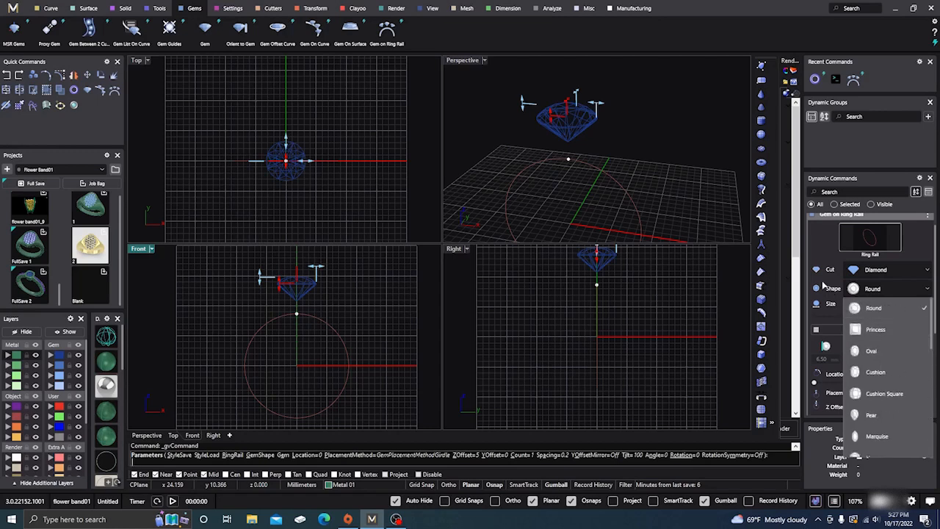
{"action": "left_click", "coordinate": [858, 309]}
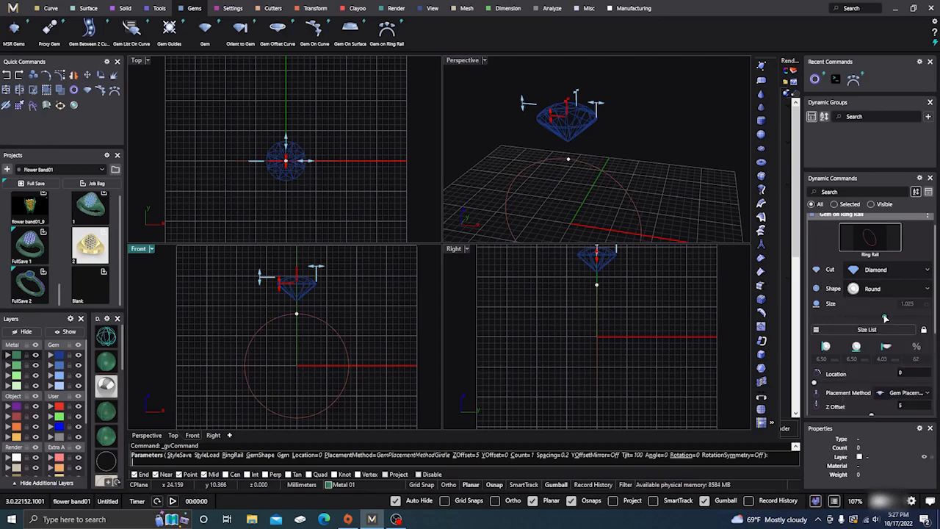
- Choose the 0.728 ct, 5.80 mm size for the round diamond from the size list
{"action": "mouse_move", "coordinate": [885, 317]}
{"action": "left_mouse_down"}
{"action": "mouse_move", "coordinate": [865, 320]}
{"action": "mouse_move", "coordinate": [876, 317]}
{"action": "left_mouse_up"}
{"action": "left_click", "coordinate": [866, 330]}
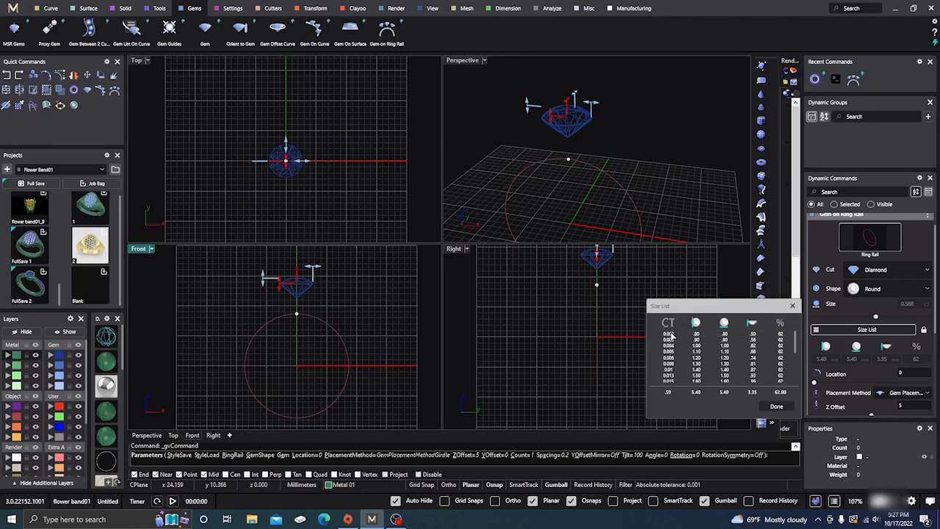
{"action": "scroll", "coordinate": [671, 347], "scroll_direction": "down", "scroll_amount": 2}
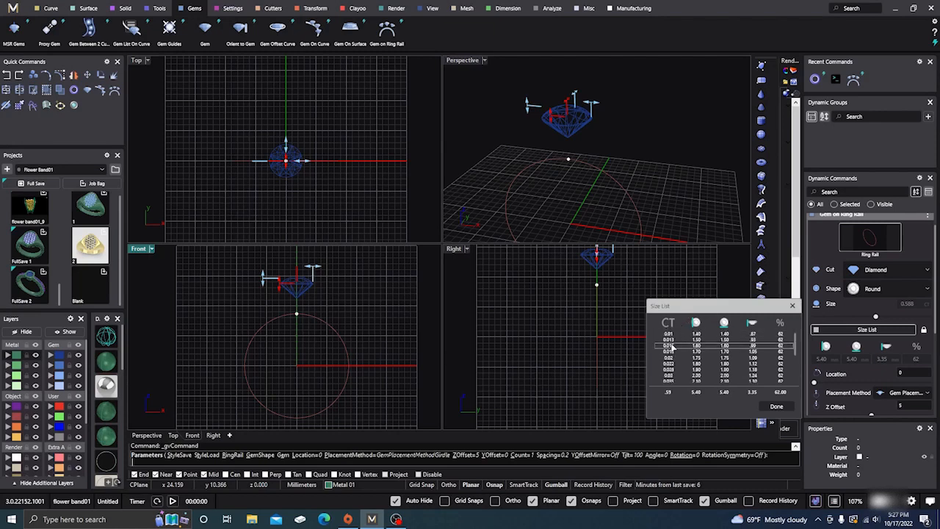
{"action": "scroll", "coordinate": [671, 347], "scroll_direction": "down", "scroll_amount": 10}
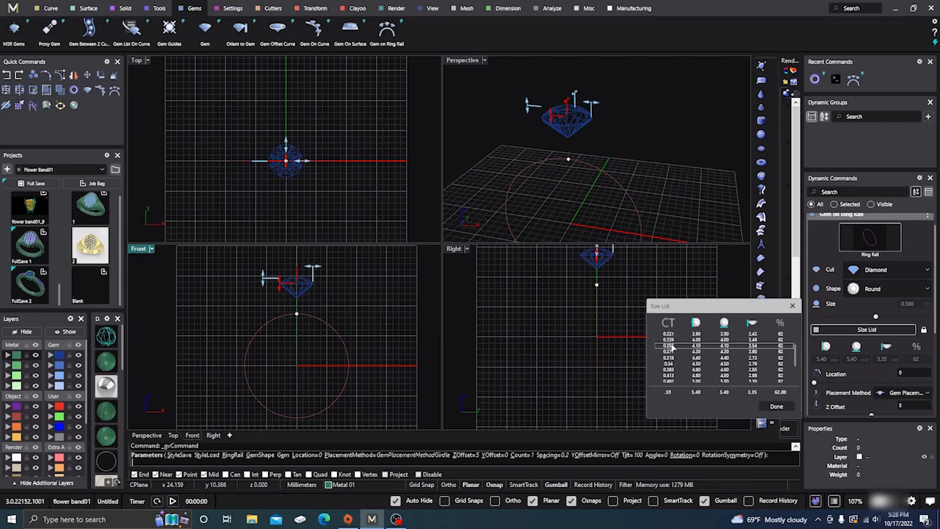
{"action": "scroll", "coordinate": [671, 346], "scroll_direction": "down", "scroll_amount": 1}
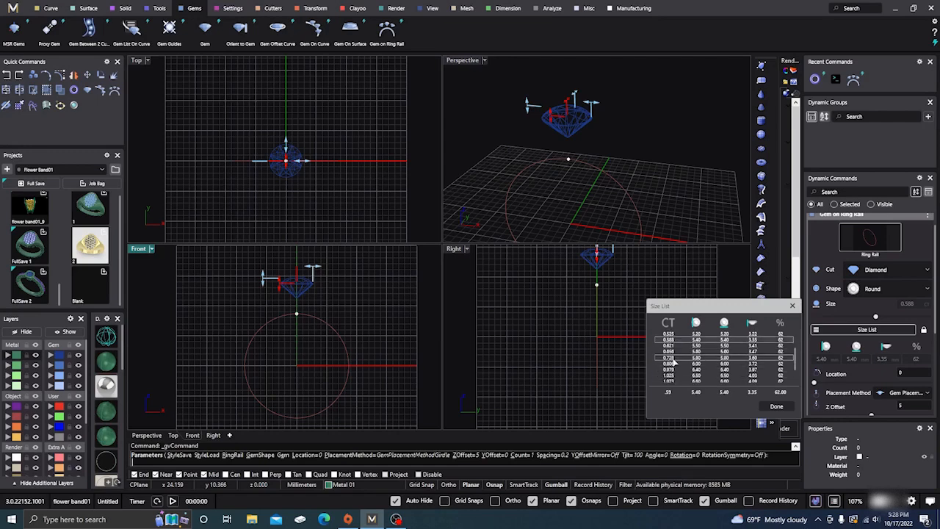
{"action": "left_click", "coordinate": [673, 360]}
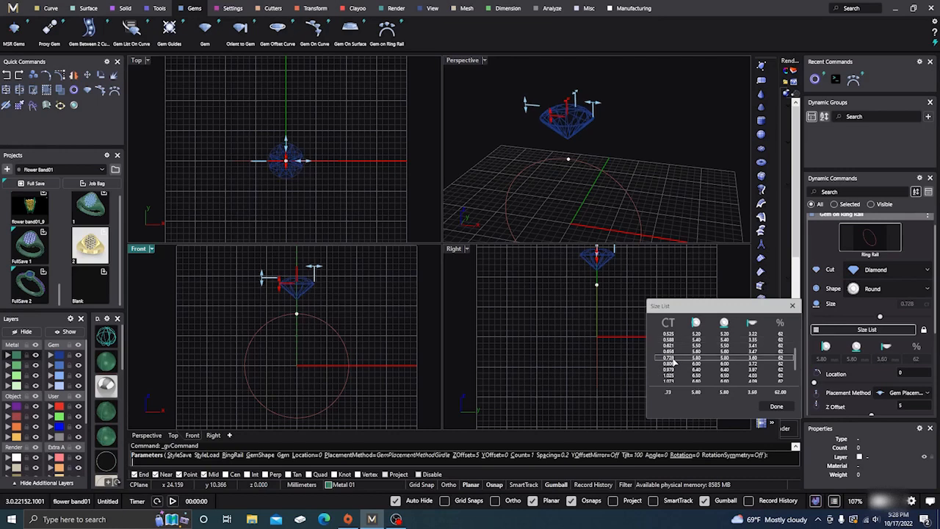
{"action": "left_click", "coordinate": [775, 407]}
- Unlock the gem's size values for custom entry and lock them again
{"action": "scroll", "coordinate": [835, 323], "scroll_direction": "down", "scroll_amount": 1}
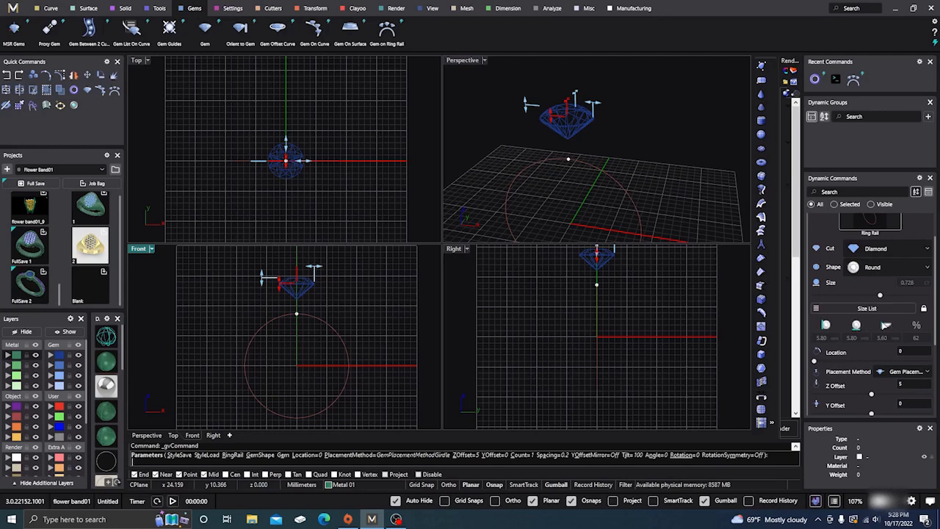
{"action": "left_click", "coordinate": [925, 310]}
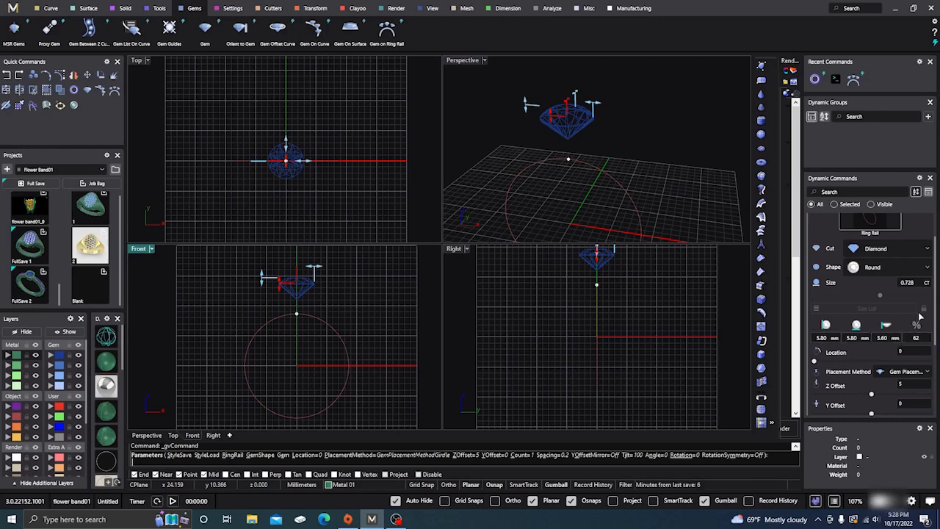
{"action": "left_click", "coordinate": [924, 310]}
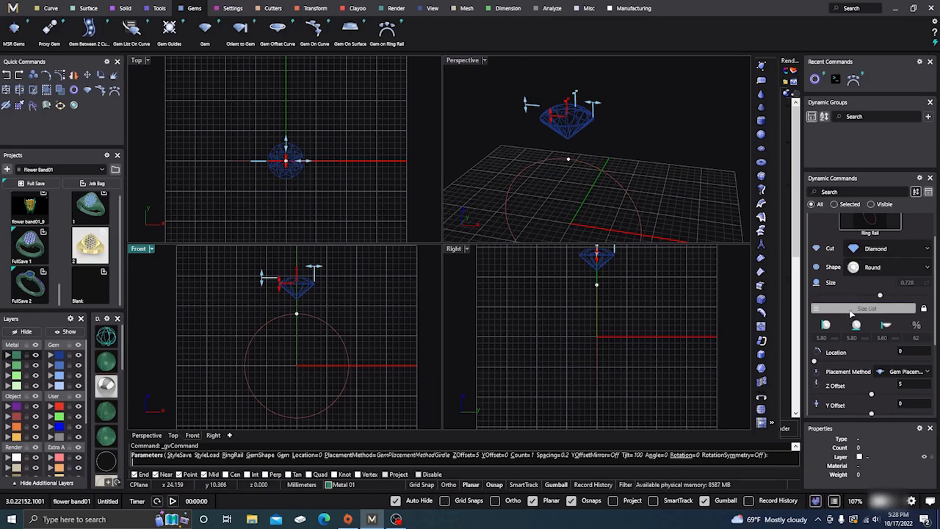
- Try shifting the gem's location along the ring rail and return it to 0
{"action": "scroll", "coordinate": [850, 312], "scroll_direction": "down", "scroll_amount": 2}
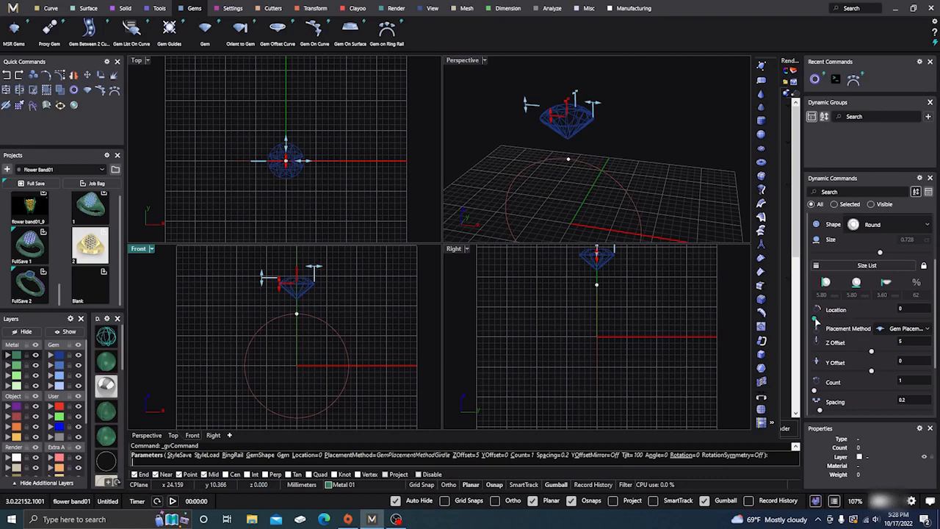
{"action": "mouse_move", "coordinate": [815, 320]}
{"action": "left_mouse_down"}
{"action": "mouse_move", "coordinate": [842, 321]}
{"action": "mouse_move", "coordinate": [813, 321]}
{"action": "left_mouse_up"}
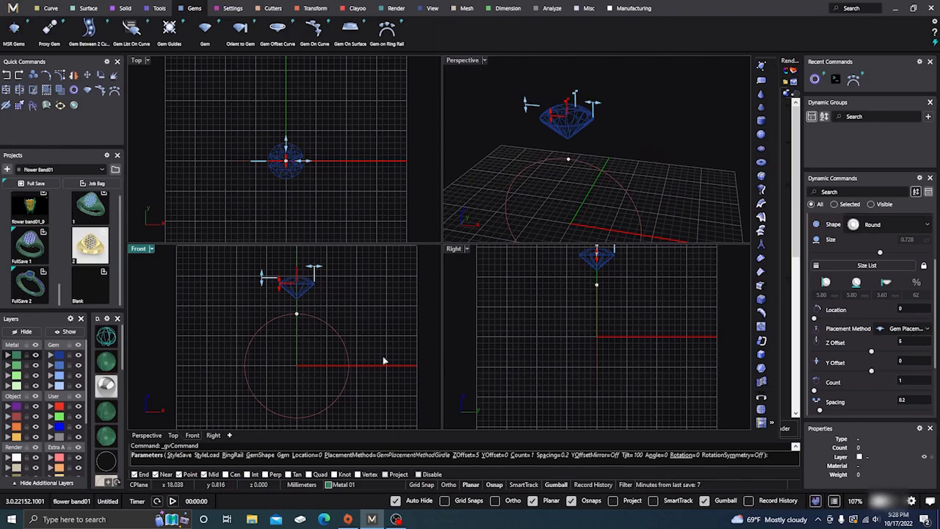
- Try the Culet and Table placement methods for the gem and set it back to Girdle
{"action": "scroll", "coordinate": [642, 353], "scroll_direction": "down", "scroll_amount": 3}
{"action": "scroll", "coordinate": [641, 352], "scroll_direction": "up", "scroll_amount": 3}
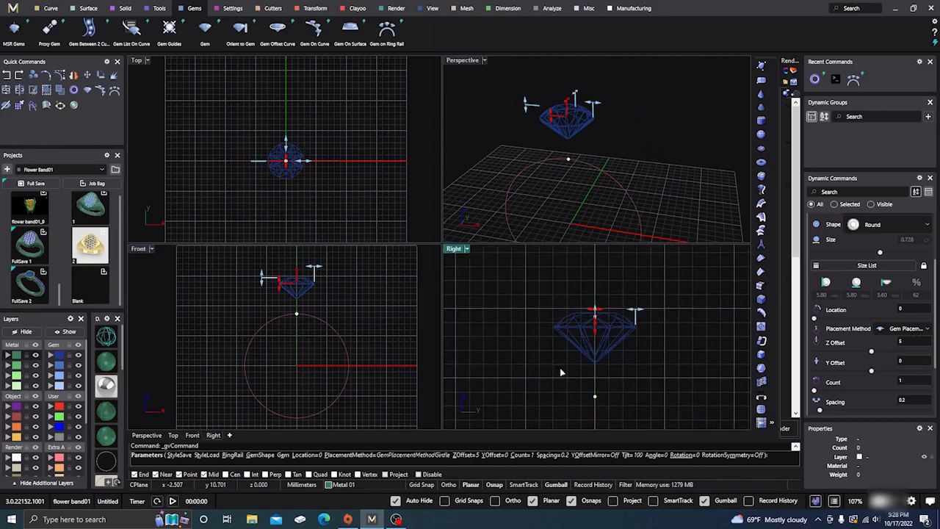
{"action": "scroll", "coordinate": [560, 367], "scroll_direction": "up", "scroll_amount": 2}
{"action": "scroll", "coordinate": [374, 328], "scroll_direction": "up", "scroll_amount": 2}
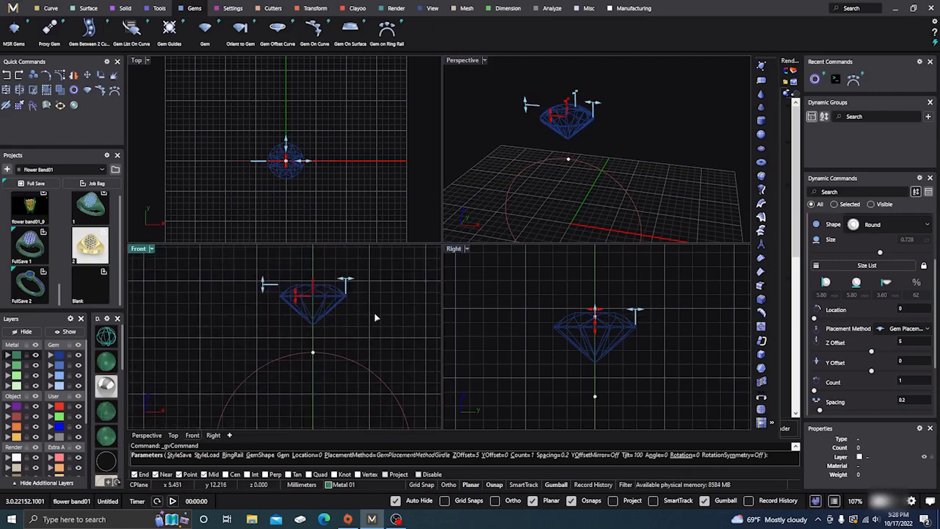
{"action": "scroll", "coordinate": [362, 329], "scroll_direction": "up", "scroll_amount": 2}
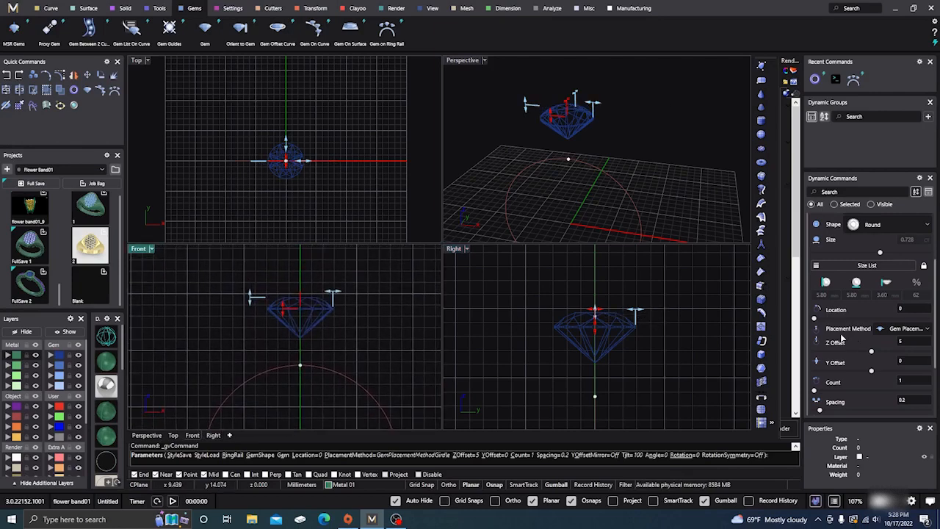
{"action": "left_click", "coordinate": [907, 328]}
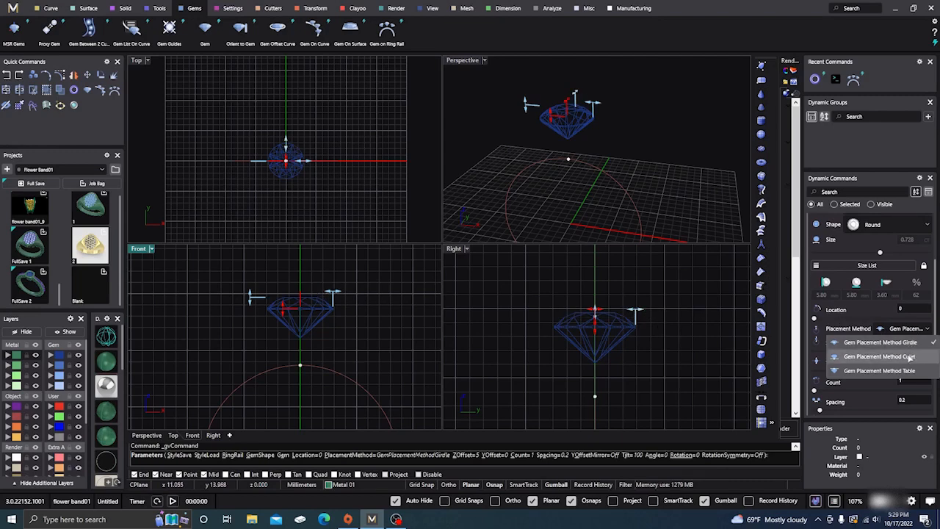
{"action": "left_click", "coordinate": [874, 356]}
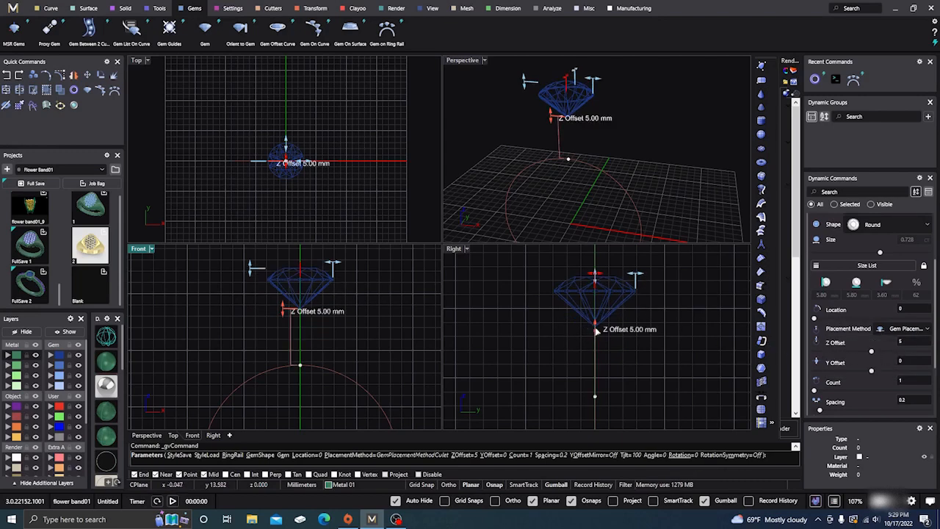
{"action": "left_click", "coordinate": [927, 329]}
{"action": "left_click", "coordinate": [910, 371]}
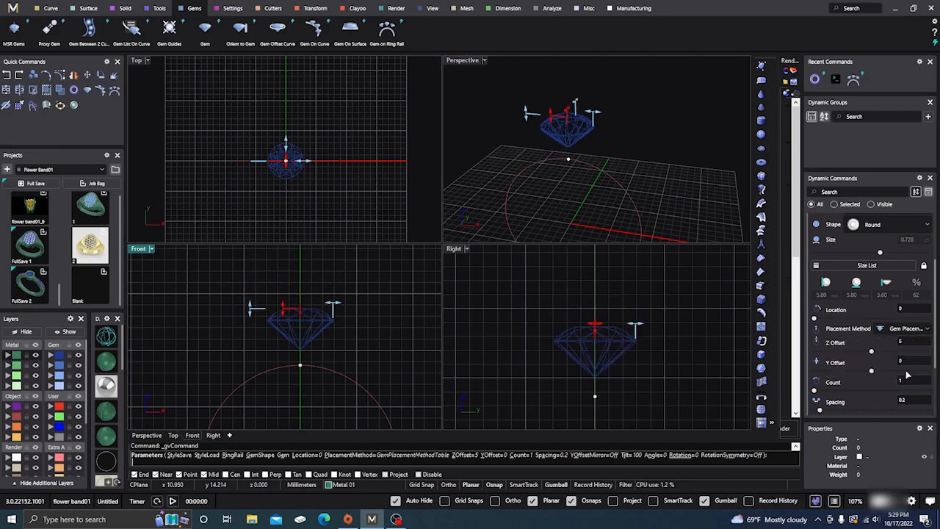
{"action": "left_click", "coordinate": [922, 332]}
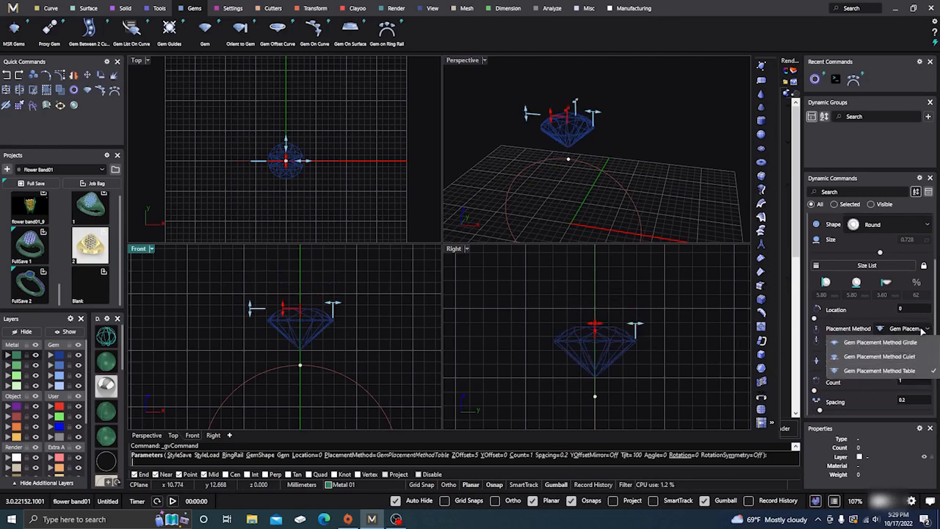
{"action": "left_click", "coordinate": [887, 340]}
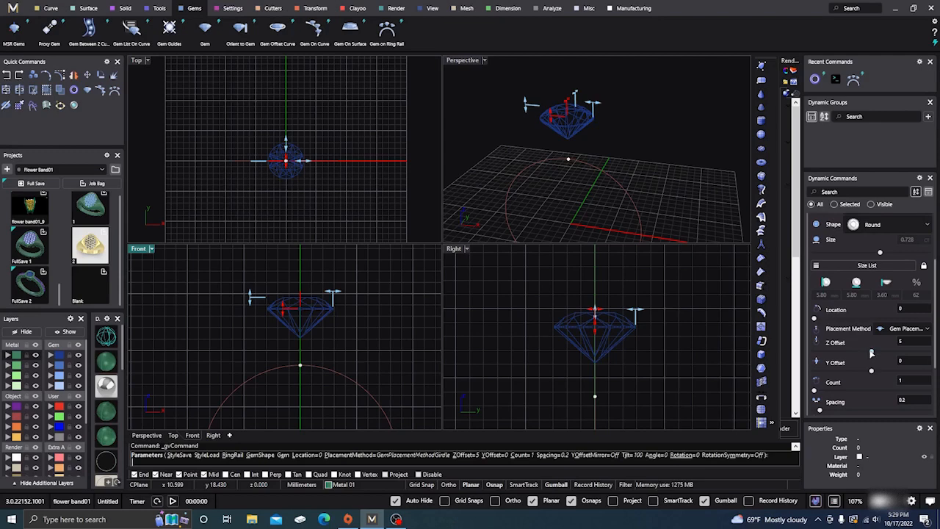
- Set the gem's Z offset to 4.7 mm and its Y offset to -0.8 mm
{"action": "left_click_drag", "start_coordinate": [873, 353], "coordinate": [870, 362]}
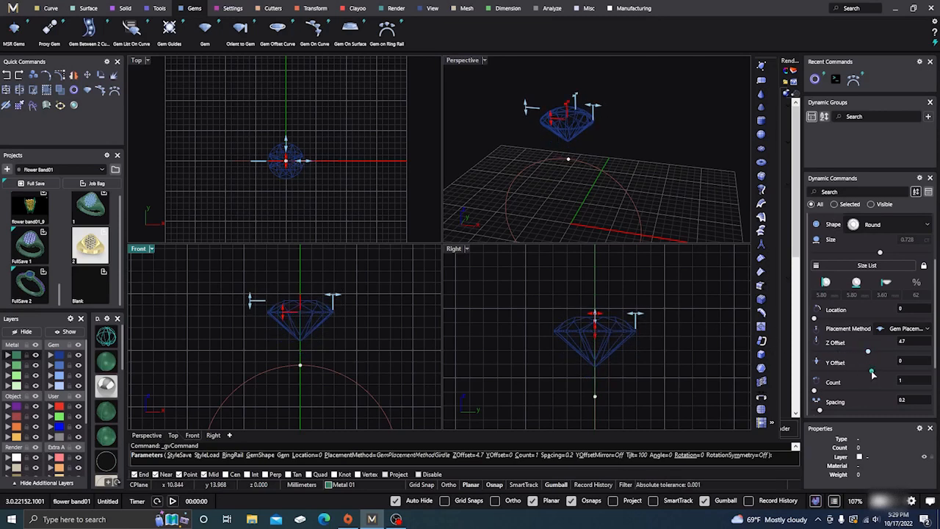
{"action": "left_click_drag", "start_coordinate": [872, 374], "coordinate": [864, 381]}
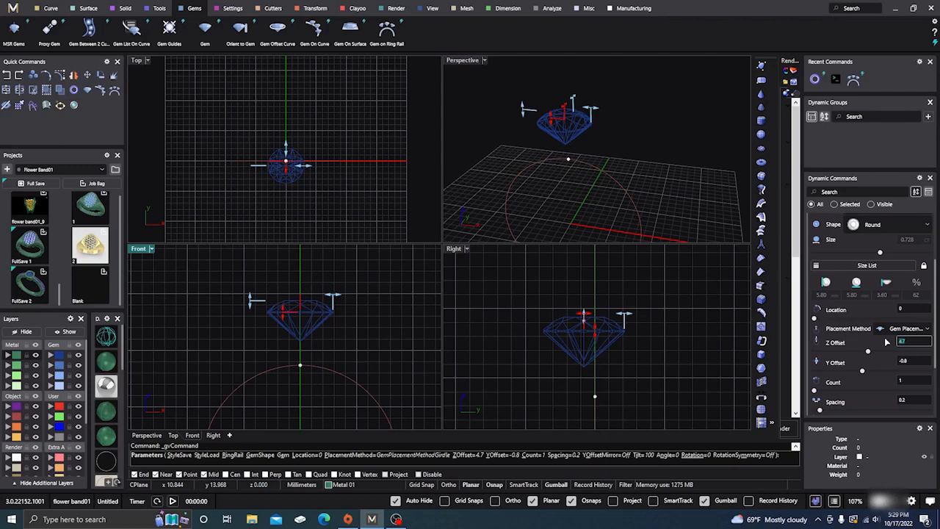
- Set the gem's Z offset to 4.4 mm and its Y offset to 0
{"action": "key", "text": "Return"}
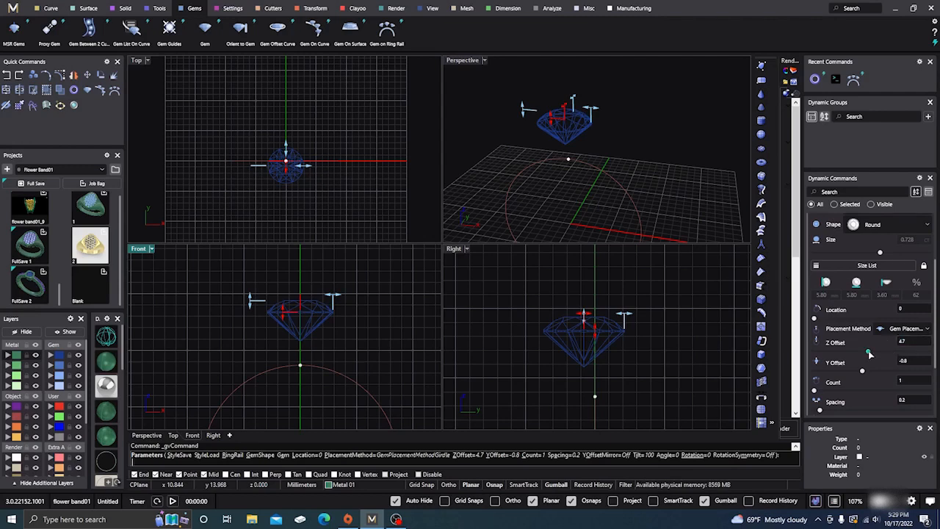
{"action": "left_click_drag", "start_coordinate": [869, 354], "coordinate": [871, 352]}
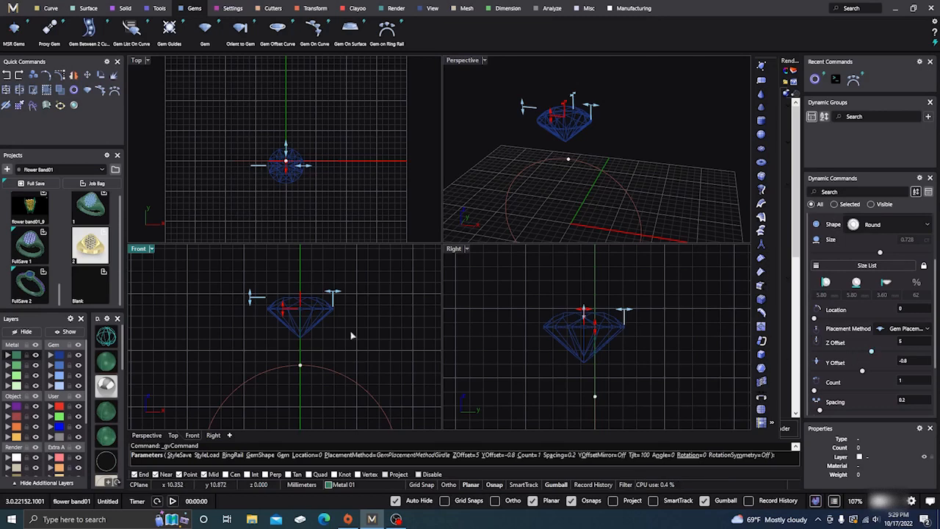
{"action": "left_click_drag", "start_coordinate": [871, 354], "coordinate": [866, 355]}
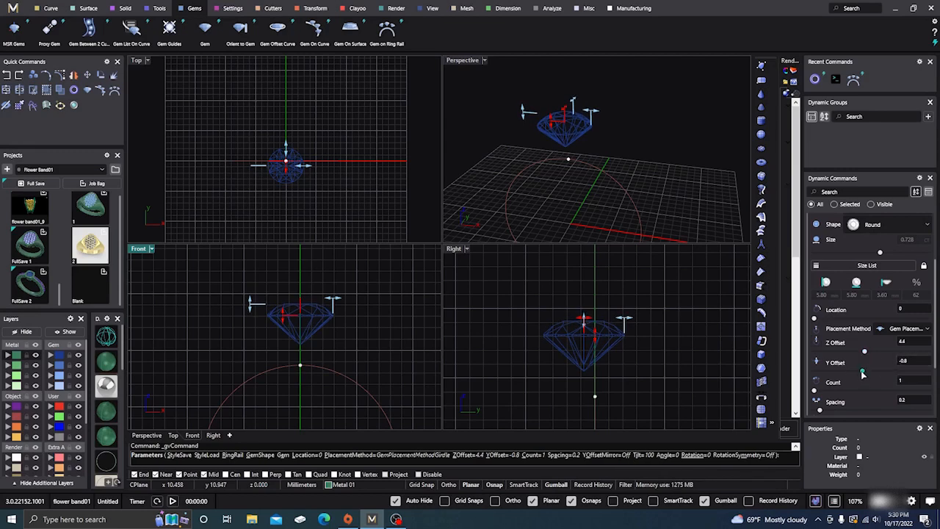
{"action": "mouse_move", "coordinate": [863, 371]}
{"action": "left_mouse_down"}
{"action": "mouse_move", "coordinate": [804, 373]}
{"action": "mouse_move", "coordinate": [874, 373]}
{"action": "left_mouse_up"}
{"action": "left_click", "coordinate": [909, 364]}
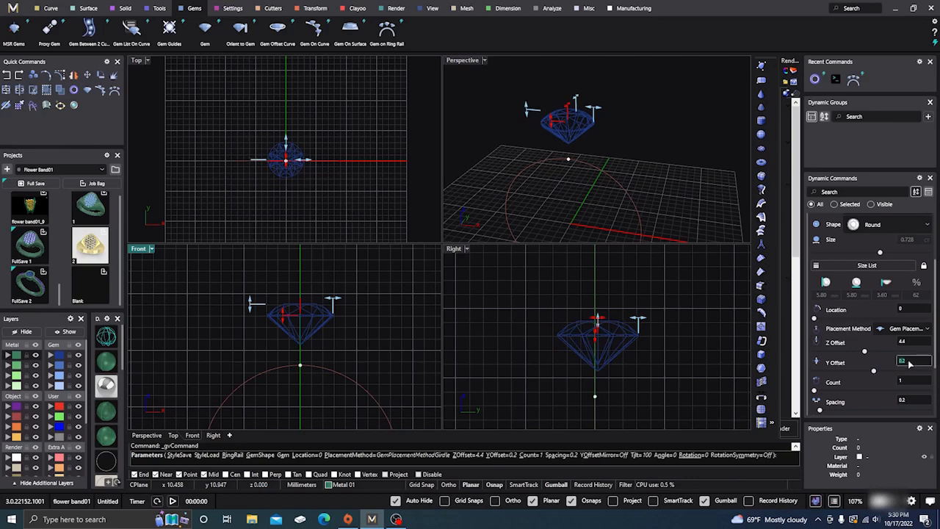
{"action": "type", "text": "0"}
{"action": "key", "text": "Return"}
- Set the spacing between gems to 0.56 mm, keeping the gem count at 1
{"action": "scroll", "coordinate": [859, 348], "scroll_direction": "down", "scroll_amount": 1}
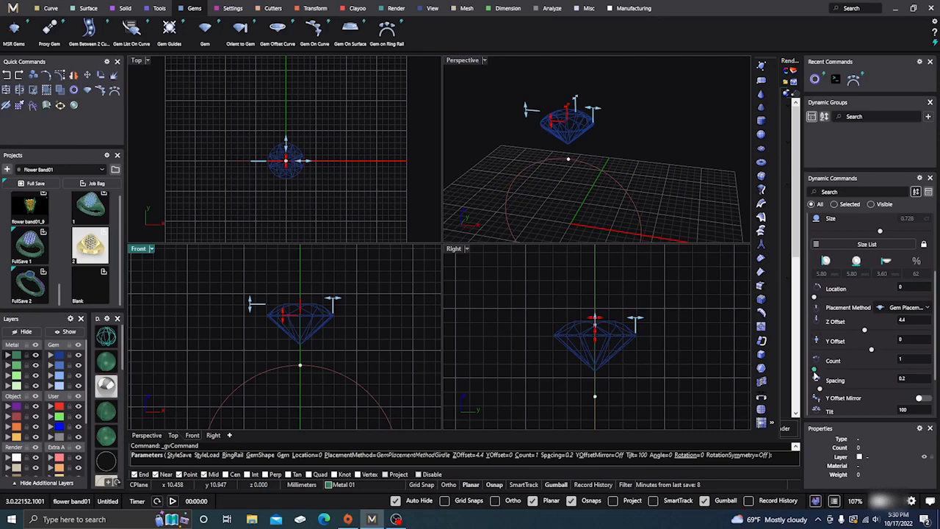
{"action": "mouse_move", "coordinate": [821, 373]}
{"action": "left_mouse_down"}
{"action": "mouse_move", "coordinate": [878, 376]}
{"action": "mouse_move", "coordinate": [813, 372]}
{"action": "left_mouse_up"}
{"action": "scroll", "coordinate": [844, 342], "scroll_direction": "down", "scroll_amount": 1}
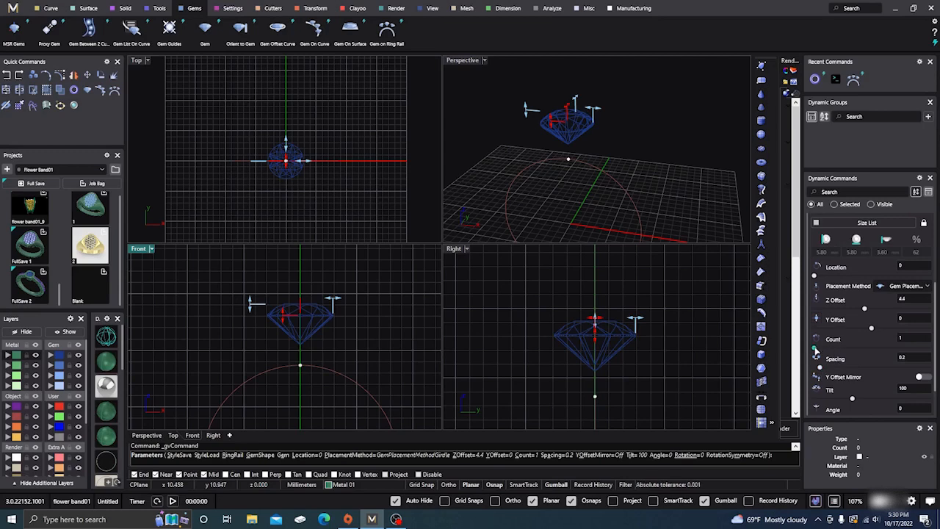
{"action": "mouse_move", "coordinate": [817, 349]}
{"action": "left_mouse_down"}
{"action": "mouse_move", "coordinate": [840, 350]}
{"action": "mouse_move", "coordinate": [832, 371]}
{"action": "mouse_move", "coordinate": [846, 358]}
{"action": "mouse_move", "coordinate": [815, 351]}
{"action": "left_mouse_up"}
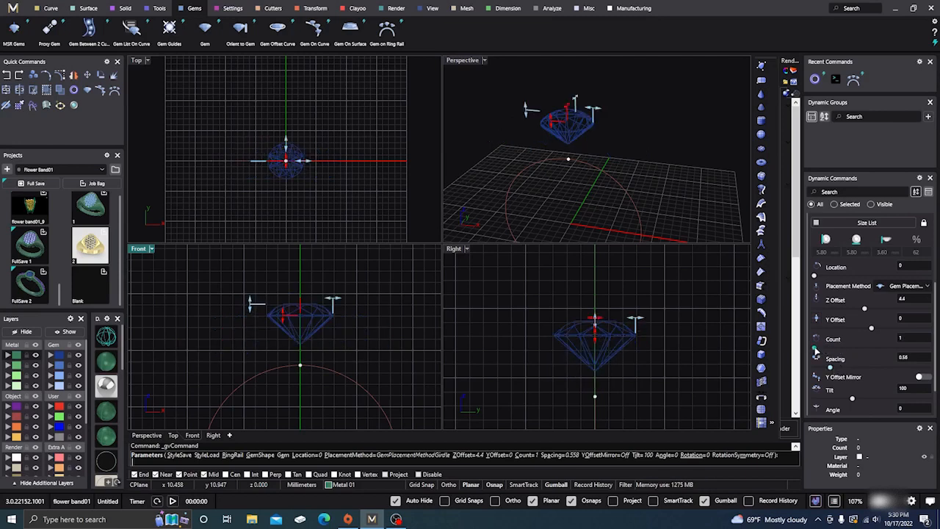
{"action": "scroll", "coordinate": [858, 324], "scroll_direction": "down", "scroll_amount": 1}
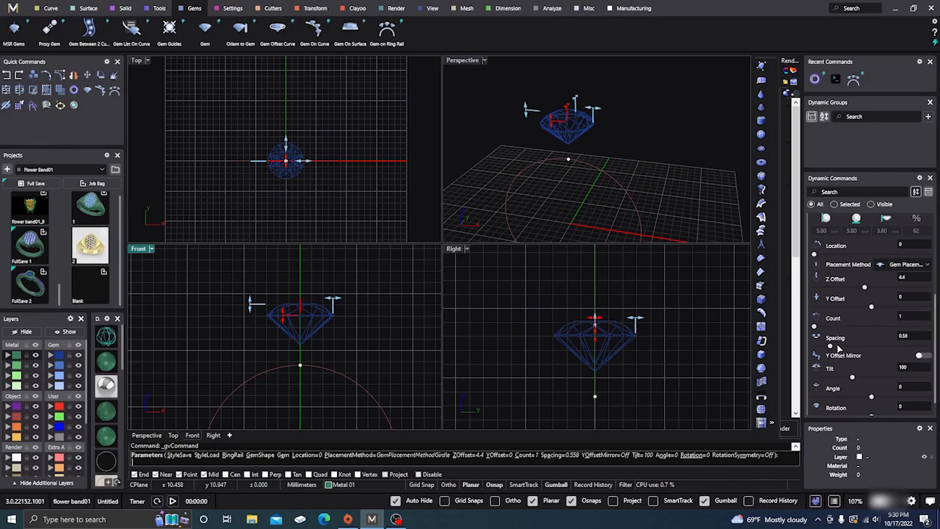
- Try a count of three gems with Y Offset Mirror switched on and off, and return the count to 1
{"action": "left_click_drag", "start_coordinate": [815, 330], "coordinate": [839, 336]}
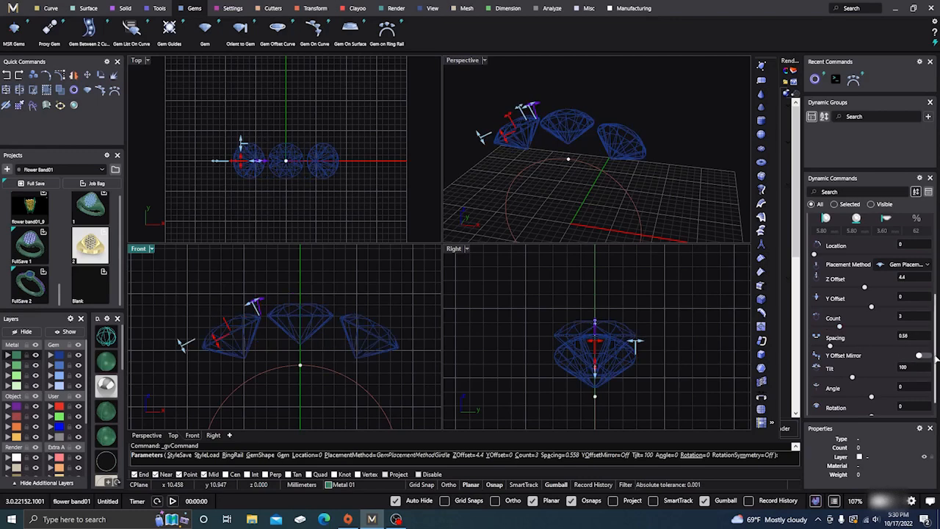
{"action": "left_click", "coordinate": [923, 357]}
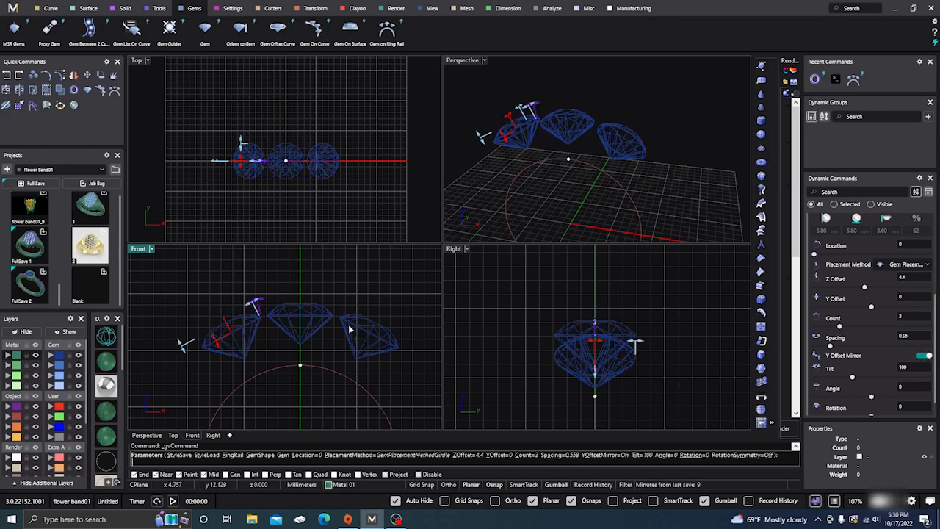
{"action": "left_click", "coordinate": [919, 356]}
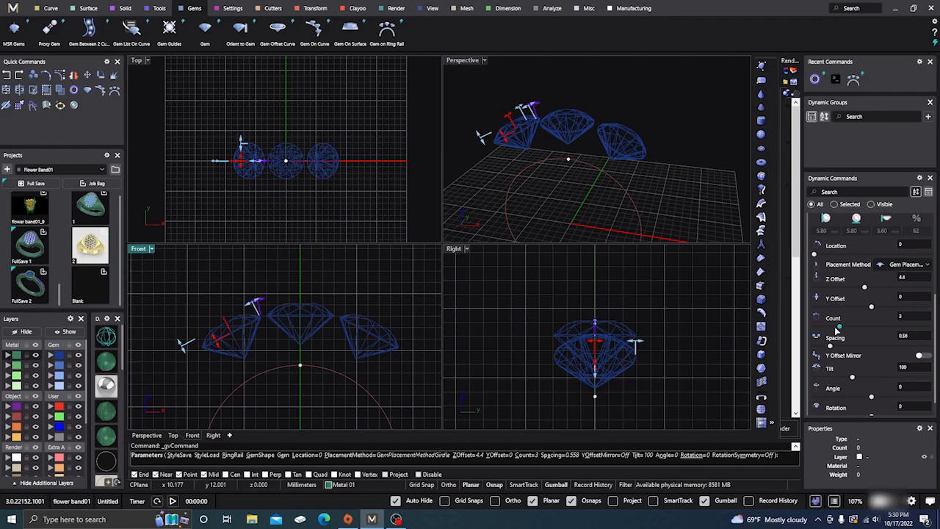
{"action": "left_click_drag", "start_coordinate": [837, 329], "coordinate": [814, 326]}
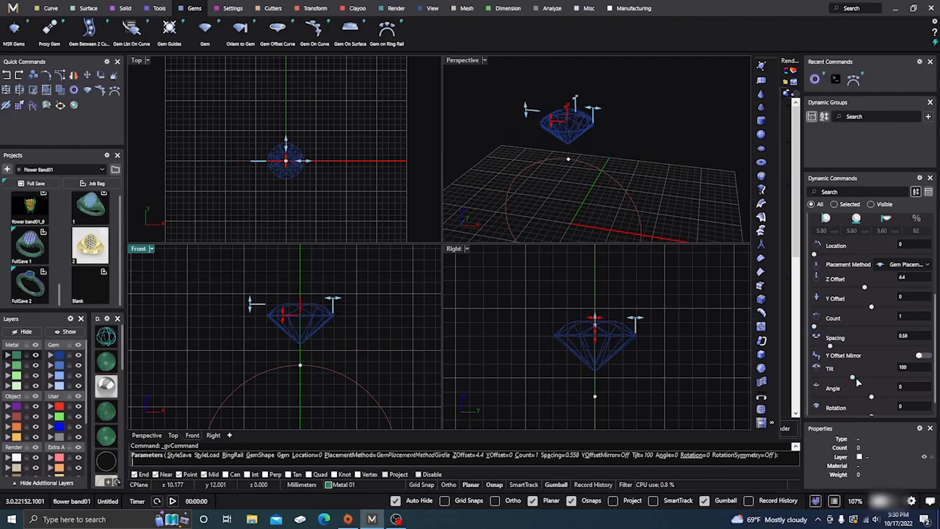
- Set the gem's tilt to 0
{"action": "mouse_move", "coordinate": [848, 381]}
{"action": "left_mouse_down"}
{"action": "mouse_move", "coordinate": [836, 384]}
{"action": "mouse_move", "coordinate": [864, 380]}
{"action": "mouse_move", "coordinate": [837, 377]}
{"action": "left_mouse_up"}
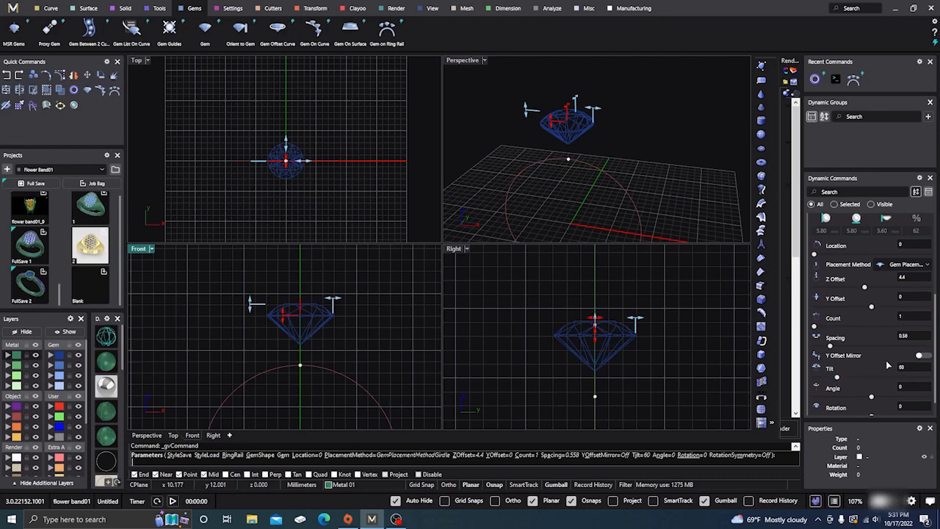
{"action": "left_click", "coordinate": [897, 369]}
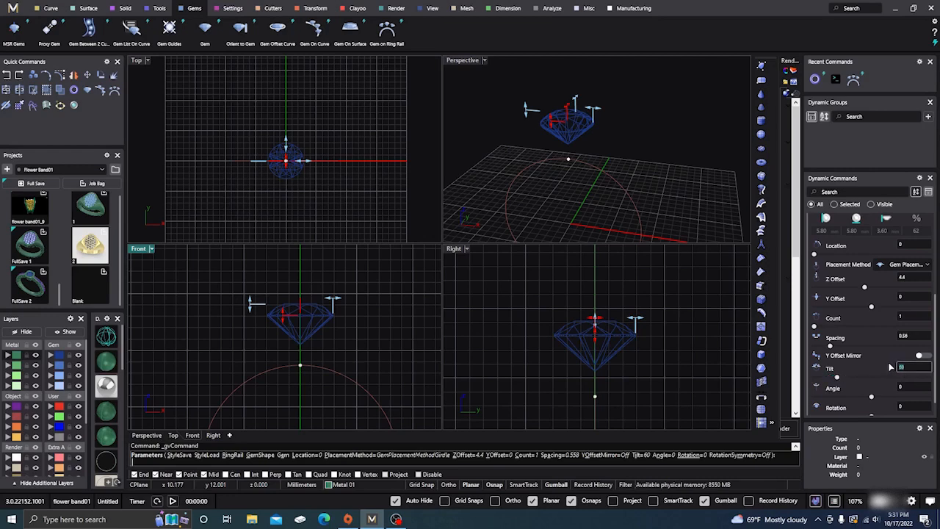
{"action": "type", "text": "0"}
{"action": "key", "text": "Return"}
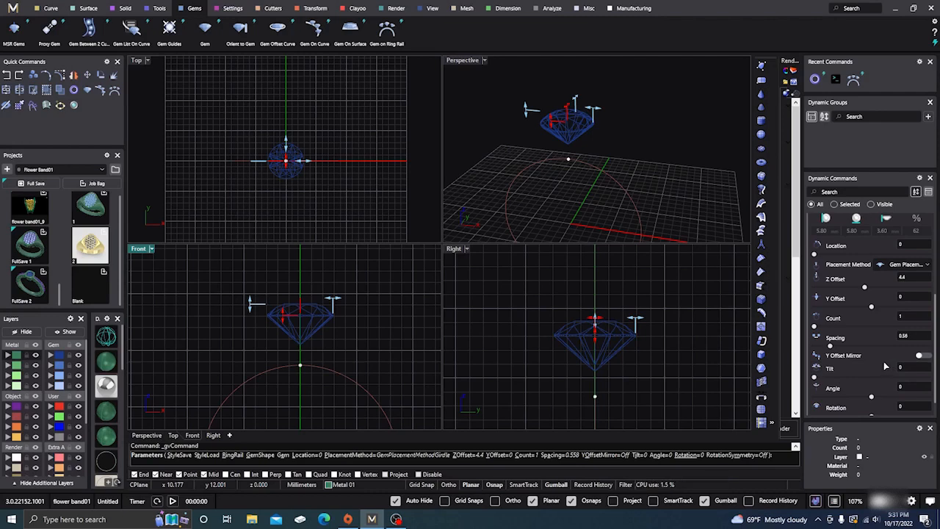
- Try a gem angle of -25 and return it to 0
{"action": "scroll", "coordinate": [871, 387], "scroll_direction": "down", "scroll_amount": 1}
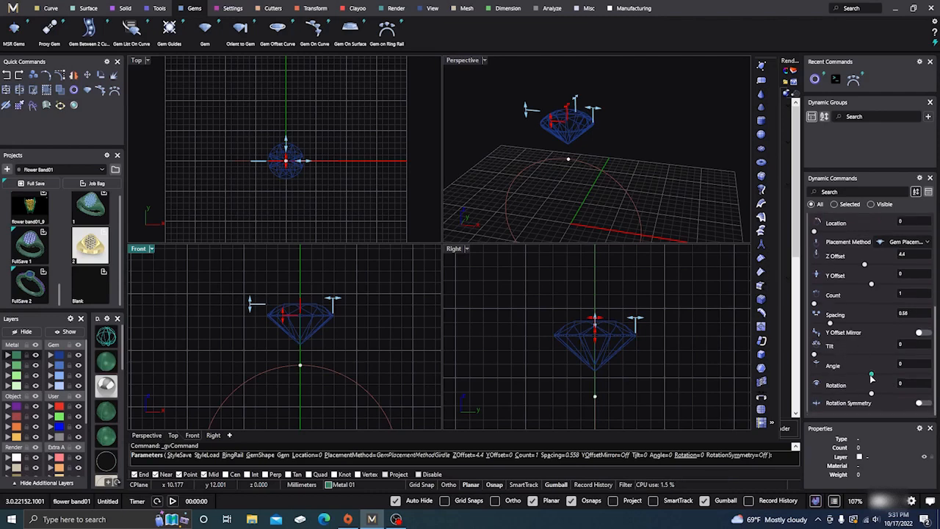
{"action": "left_click_drag", "start_coordinate": [871, 376], "coordinate": [839, 377]}
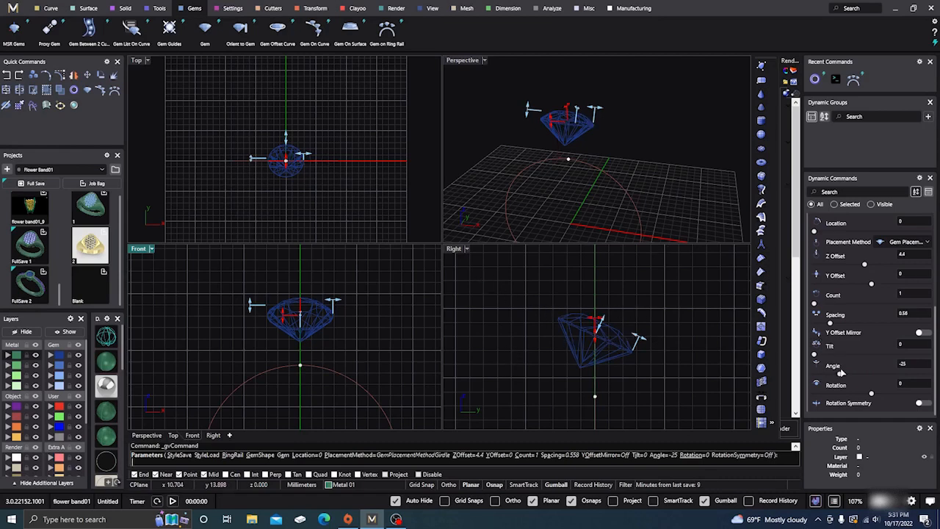
{"action": "left_click_drag", "start_coordinate": [842, 376], "coordinate": [872, 384]}
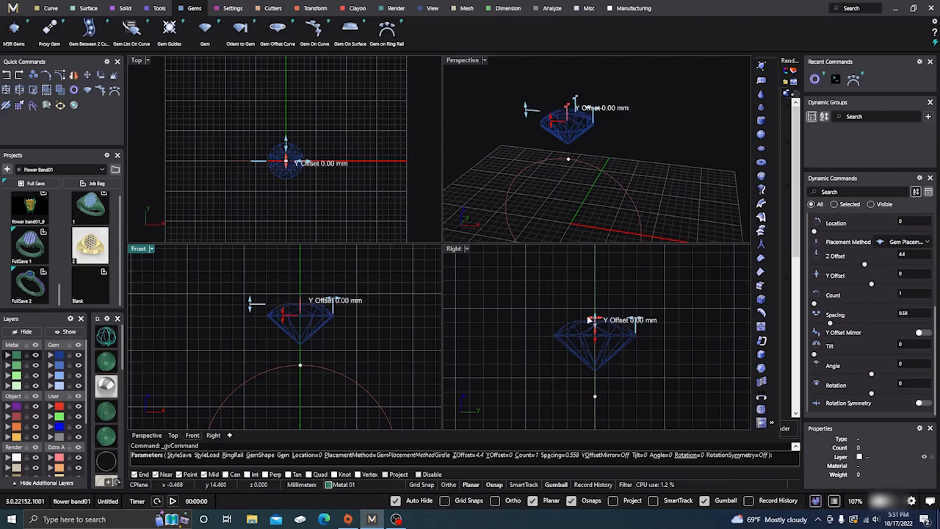
- Change the gem's shape to Cushion and view it over the ring rail in perspective
{"action": "scroll", "coordinate": [892, 326], "scroll_direction": "up", "scroll_amount": 2}
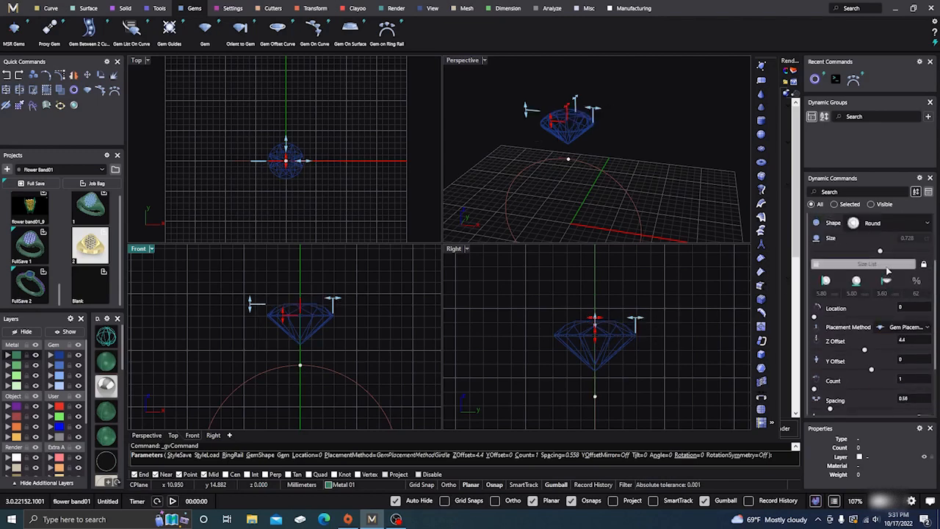
{"action": "scroll", "coordinate": [893, 314], "scroll_direction": "up", "scroll_amount": 2}
{"action": "left_click", "coordinate": [901, 309]}
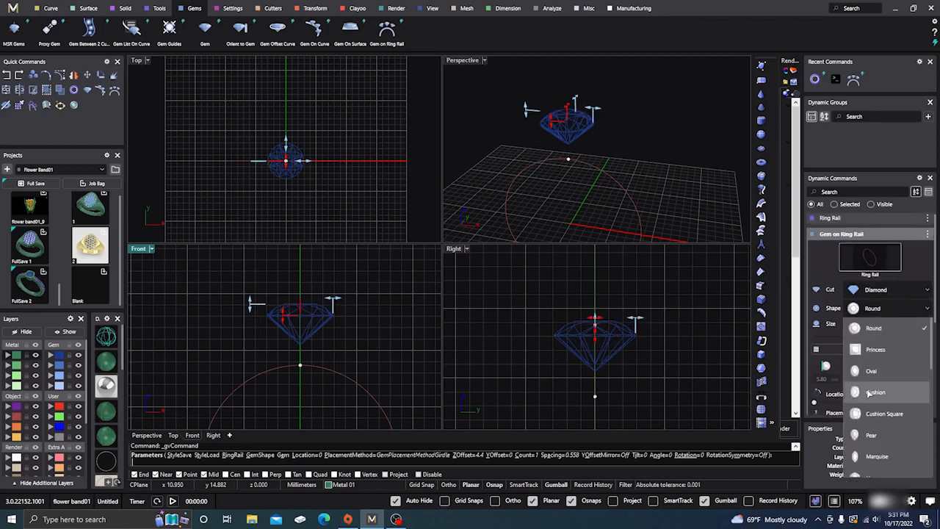
{"action": "left_click", "coordinate": [875, 392]}
{"action": "scroll", "coordinate": [833, 339], "scroll_direction": "down", "scroll_amount": 1}
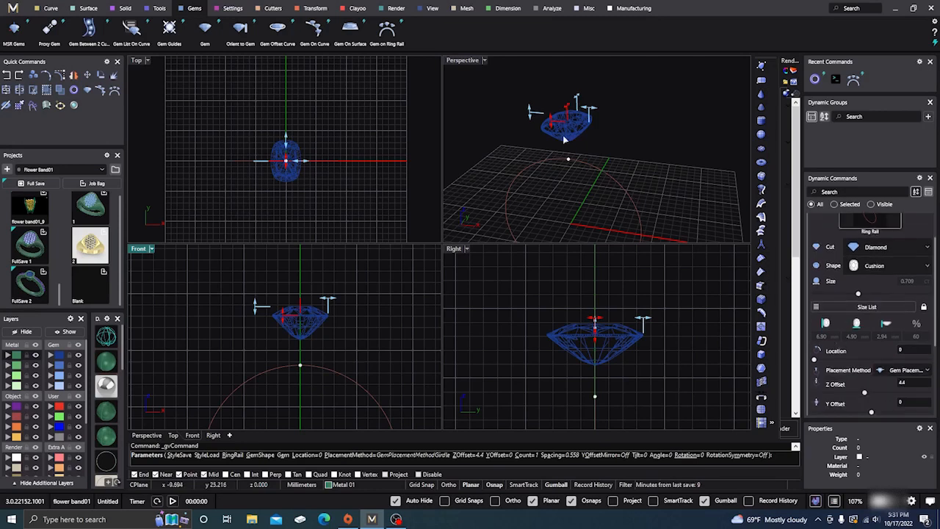
{"action": "right_click_drag", "start_coordinate": [653, 184], "coordinate": [605, 169]}
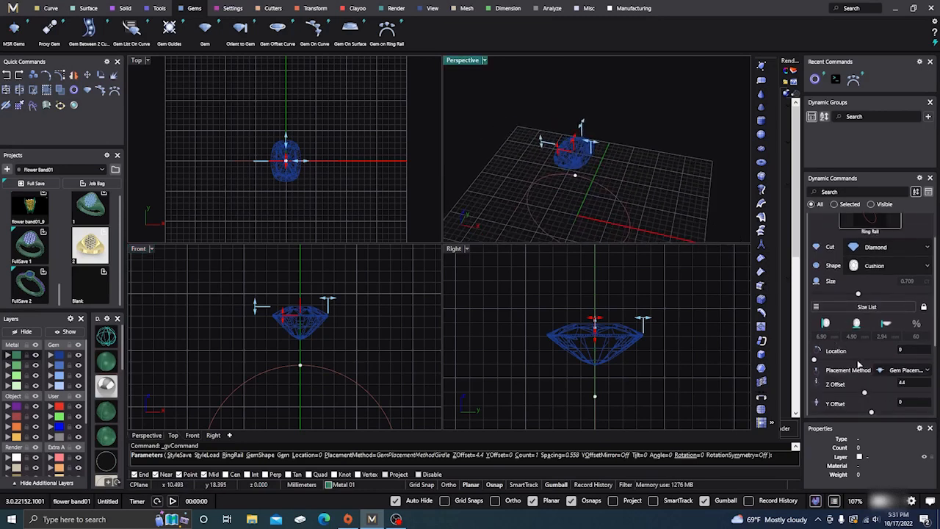
- Try rotating the cushion gem by 11 degrees and return its rotation to 0
{"action": "scroll", "coordinate": [852, 360], "scroll_direction": "down", "scroll_amount": 3}
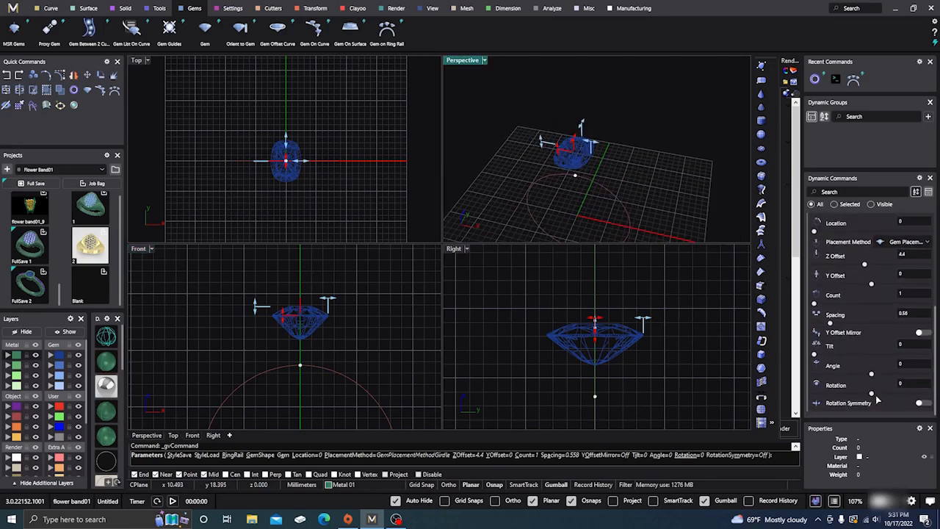
{"action": "mouse_move", "coordinate": [872, 395]}
{"action": "left_mouse_down"}
{"action": "mouse_move", "coordinate": [895, 396]}
{"action": "mouse_move", "coordinate": [879, 396]}
{"action": "left_mouse_up"}
{"action": "left_click", "coordinate": [909, 388]}
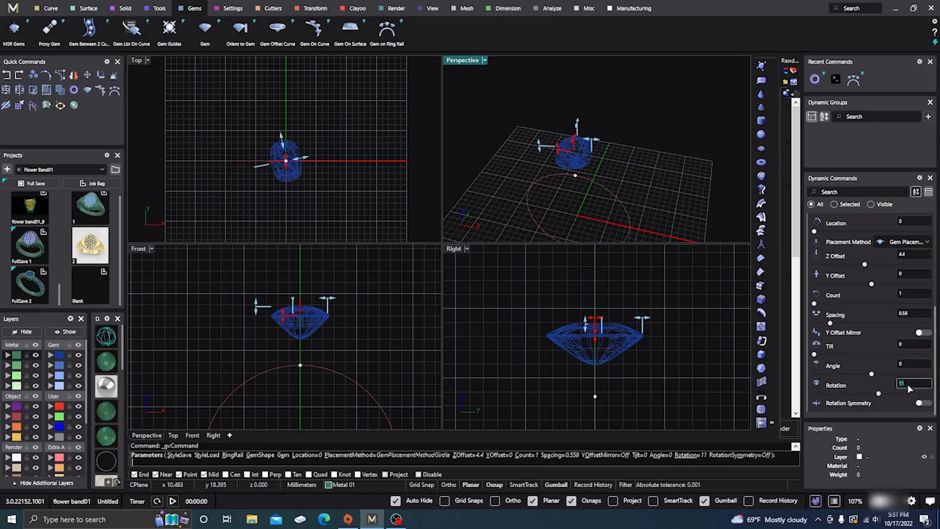
{"action": "scroll", "coordinate": [890, 376], "scroll_direction": "up", "scroll_amount": 5}
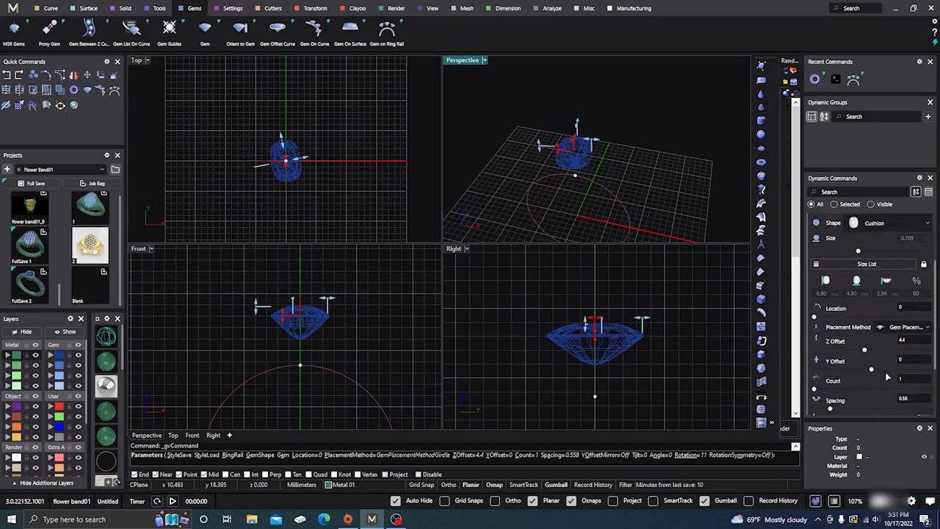
- Switch the gem's shape back to Round
{"action": "left_click", "coordinate": [891, 289]}
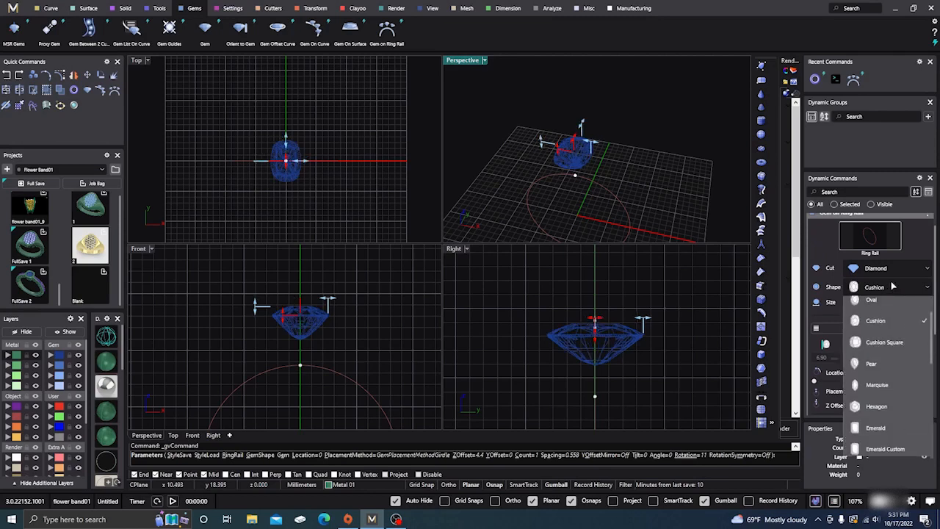
{"action": "scroll", "coordinate": [892, 308], "scroll_direction": "up", "scroll_amount": 2}
{"action": "left_click", "coordinate": [874, 303]}
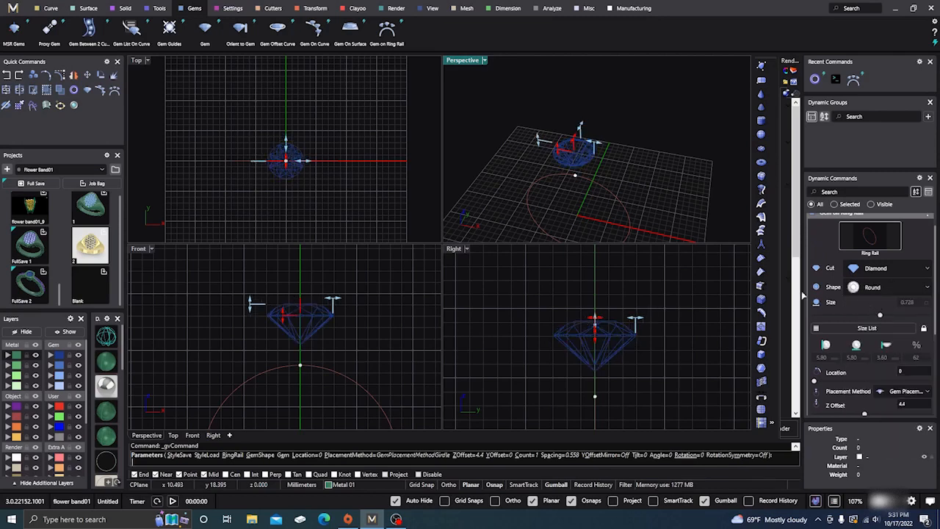
- Review the gem's placement parameters and its position above the ring rail in perspective
{"action": "scroll", "coordinate": [836, 333], "scroll_direction": "down", "scroll_amount": 4}
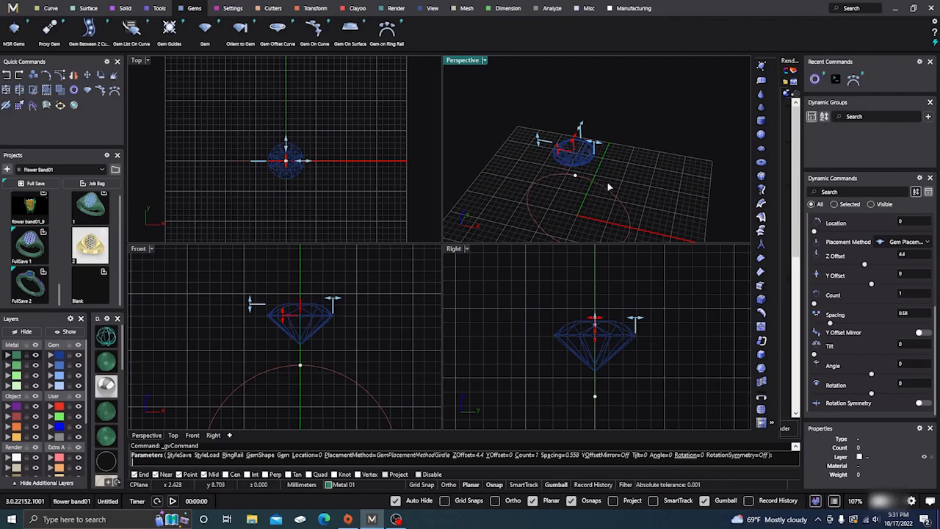
{"action": "scroll", "coordinate": [631, 180], "scroll_direction": "down", "scroll_amount": 2}
{"action": "scroll", "coordinate": [627, 179], "scroll_direction": "down", "scroll_amount": 2}
{"action": "scroll", "coordinate": [634, 165], "scroll_direction": "up", "scroll_amount": 6}
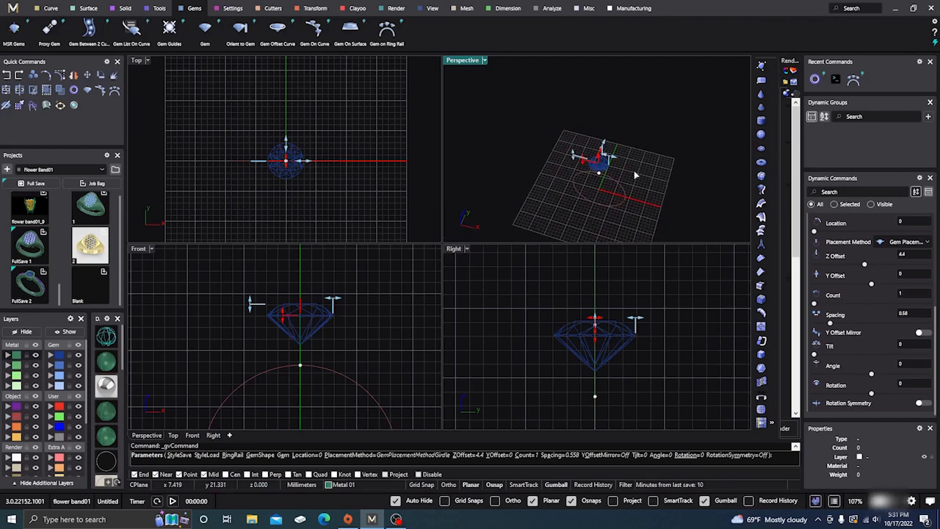
{"action": "scroll", "coordinate": [631, 171], "scroll_direction": "up", "scroll_amount": 1}
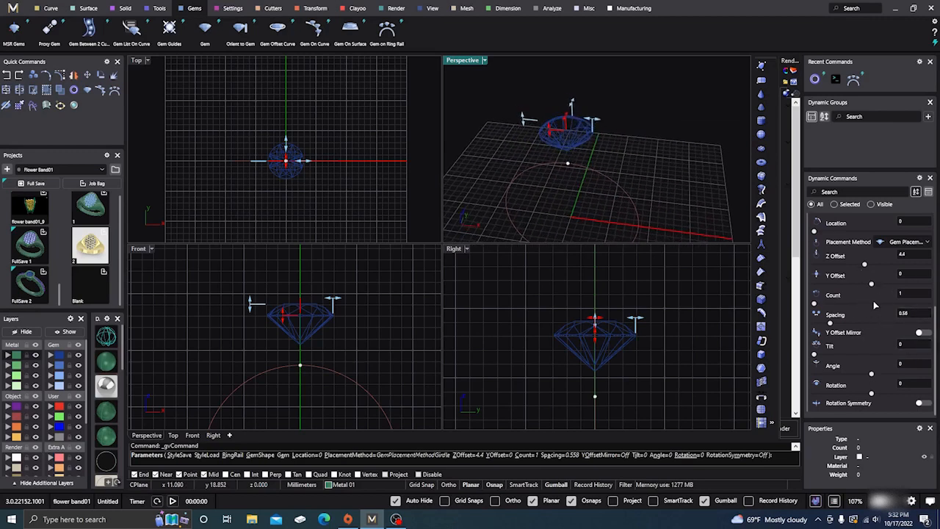
{"action": "scroll", "coordinate": [874, 303], "scroll_direction": "up", "scroll_amount": 2}
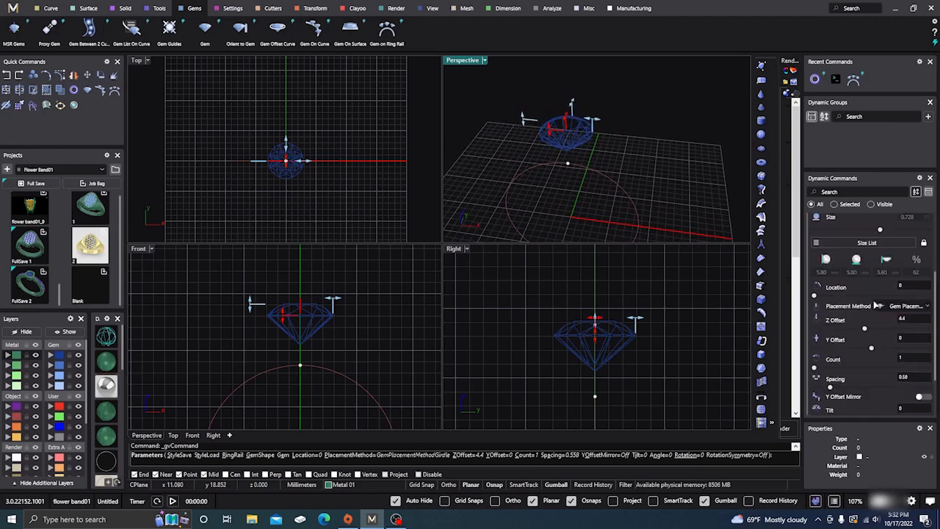
{"action": "scroll", "coordinate": [654, 167], "scroll_direction": "down", "scroll_amount": 3}
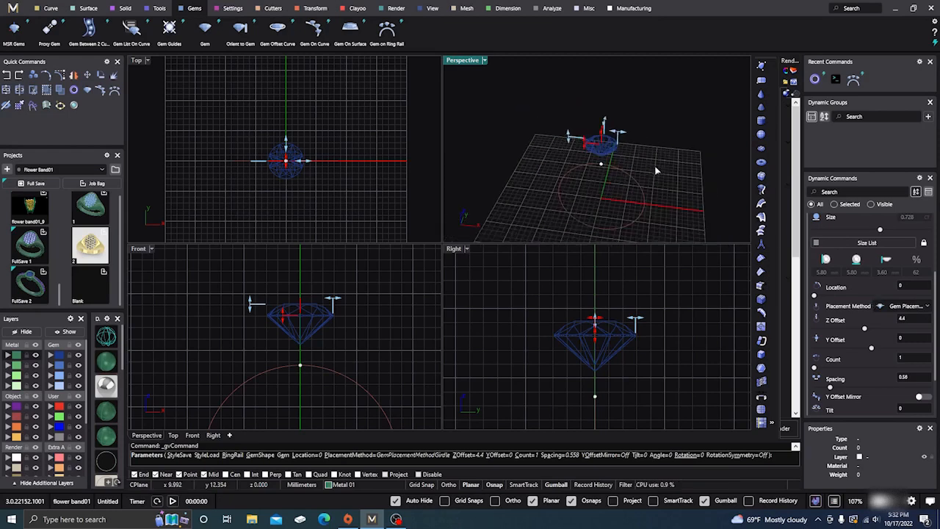
{"action": "scroll", "coordinate": [856, 317], "scroll_direction": "down", "scroll_amount": 2}
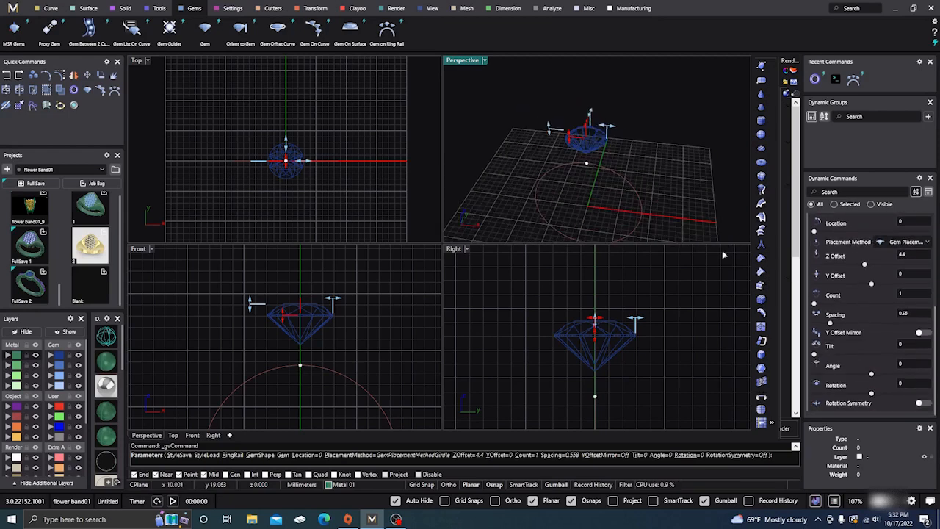
- Open the gem's size list for reference and finish placing the round diamond on the ring rail
{"action": "mouse_move", "coordinate": [634, 320]}
{"action": "scroll", "coordinate": [850, 332], "scroll_direction": "up", "scroll_amount": 4}
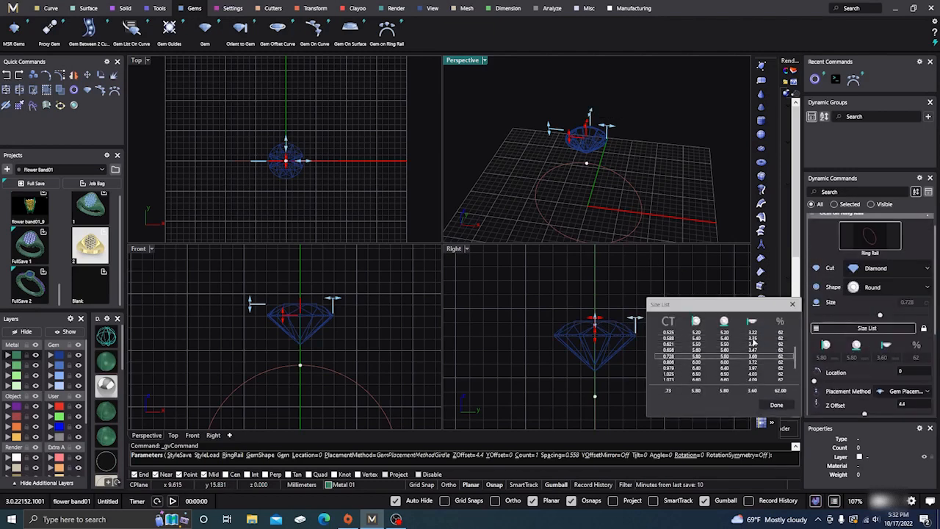
{"action": "right_click", "coordinate": [668, 158]}
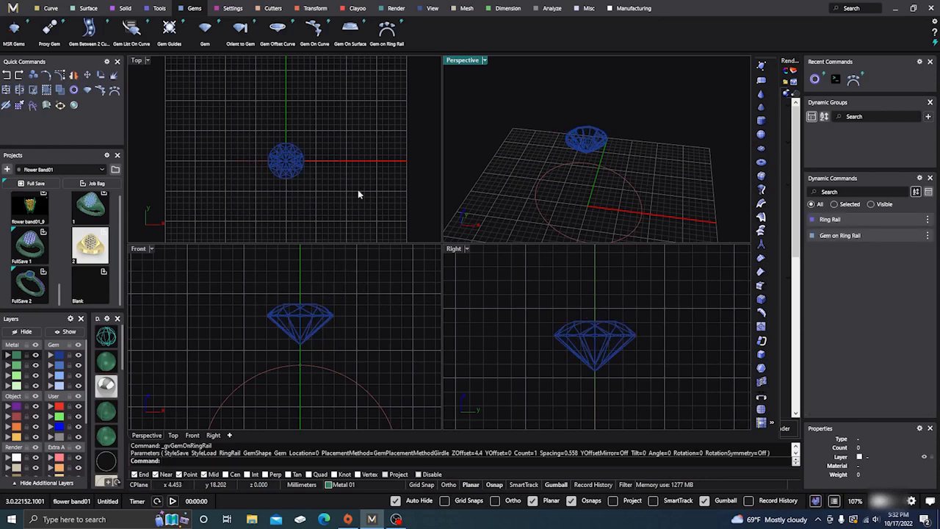
- Try moving the round diamond slightly upward away from the ring rail in the Right view and undo the move
{"action": "scroll", "coordinate": [355, 181], "scroll_direction": "down", "scroll_amount": 2}
{"action": "scroll", "coordinate": [589, 276], "scroll_direction": "down", "scroll_amount": 1}
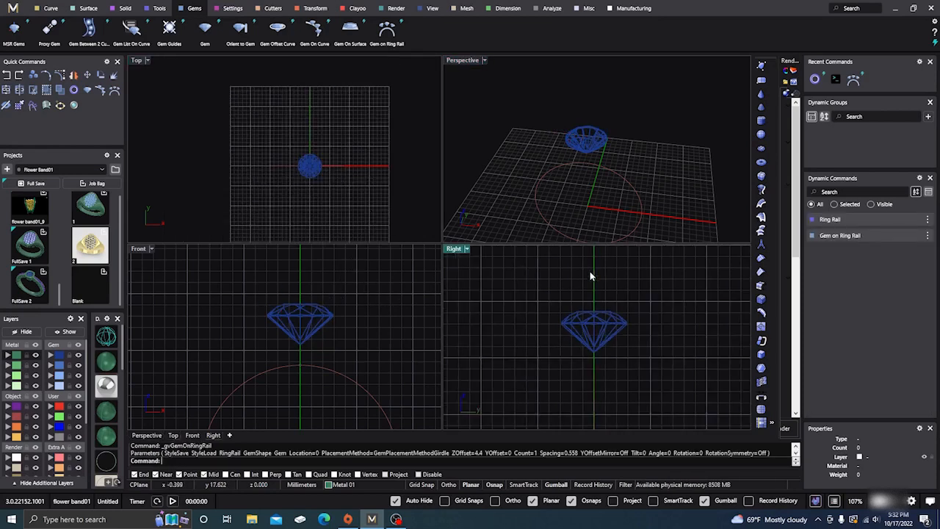
{"action": "scroll", "coordinate": [592, 272], "scroll_direction": "down", "scroll_amount": 4}
{"action": "right_click_drag", "start_coordinate": [619, 337], "coordinate": [623, 329]}
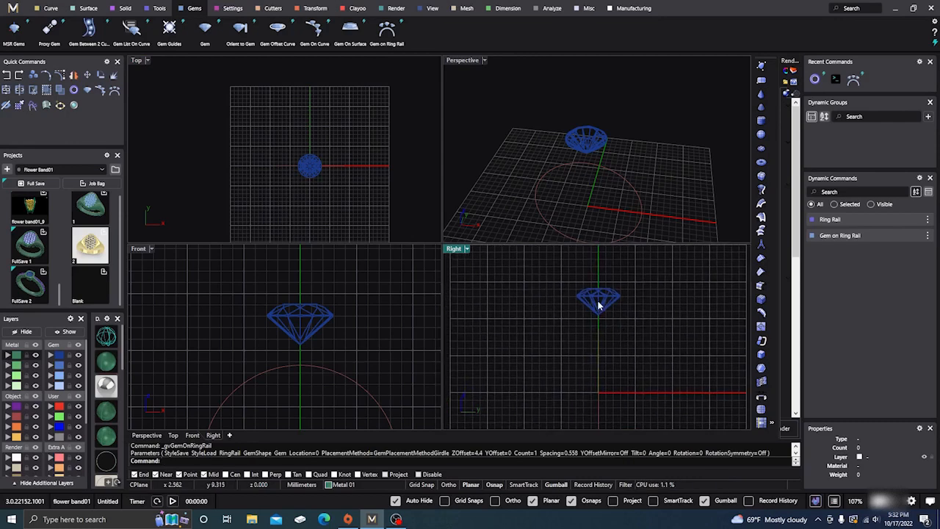
{"action": "left_click", "coordinate": [597, 301]}
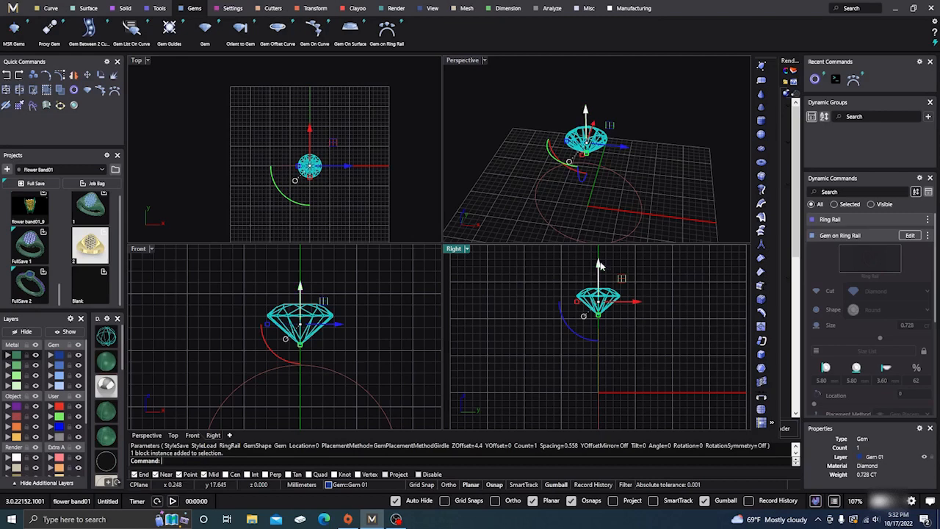
{"action": "left_click_drag", "start_coordinate": [598, 268], "coordinate": [597, 261]}
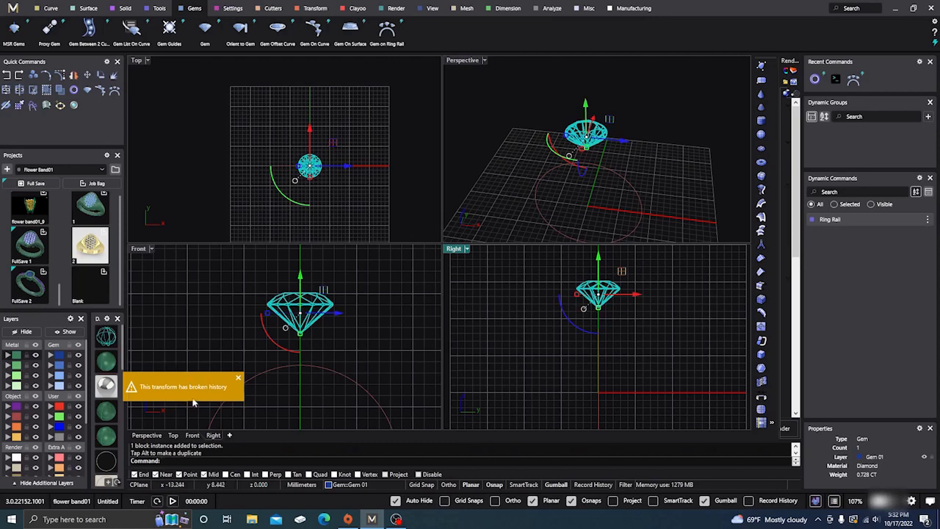
{"action": "left_click", "coordinate": [7, 78]}
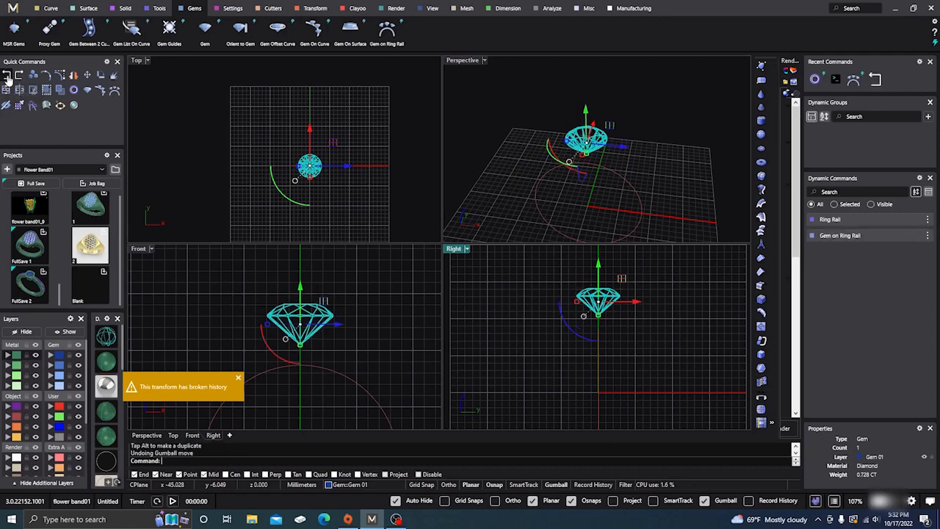
- Undo the diamond's placement on the ring rail, dismiss the history notice, and redo the placement
{"action": "left_click", "coordinate": [7, 78]}
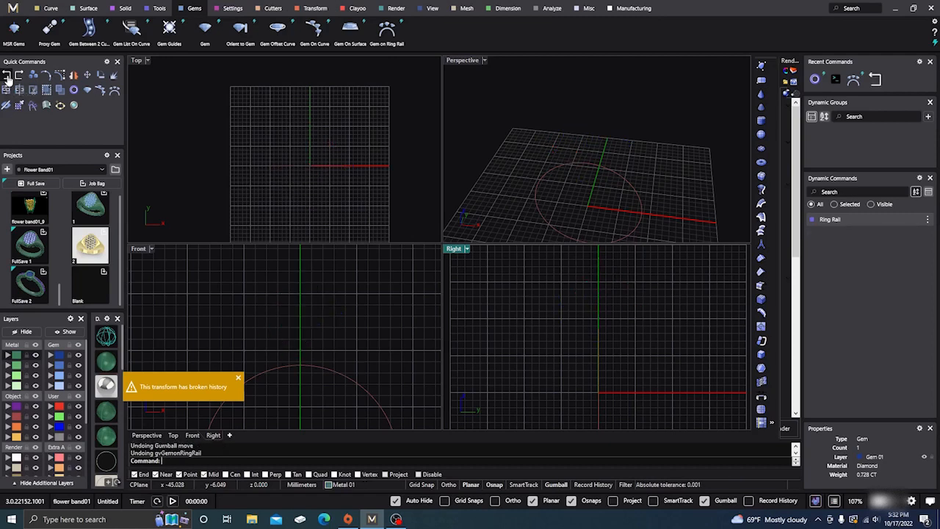
{"action": "left_click", "coordinate": [238, 378]}
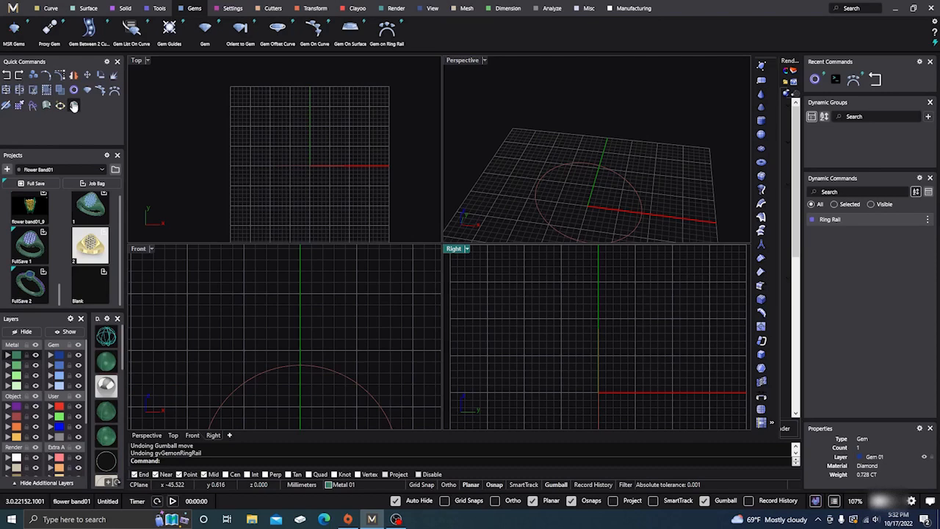
{"action": "left_click", "coordinate": [19, 75]}
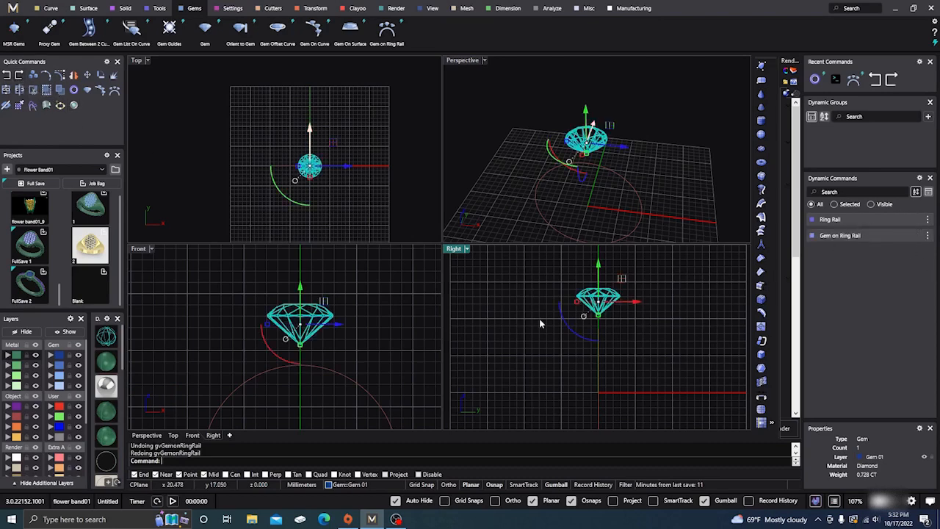
- Try raising the selected diamond further in the Right view, undo that move, and deselect the gem
{"action": "scroll", "coordinate": [624, 407], "scroll_direction": "down", "scroll_amount": 2}
{"action": "scroll", "coordinate": [608, 314], "scroll_direction": "up", "scroll_amount": 2}
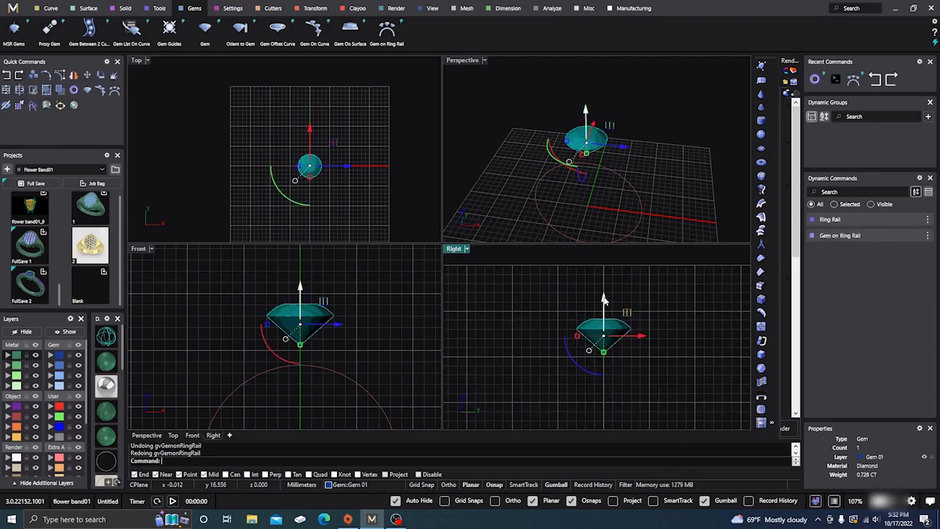
{"action": "left_click_drag", "start_coordinate": [603, 299], "coordinate": [603, 282]}
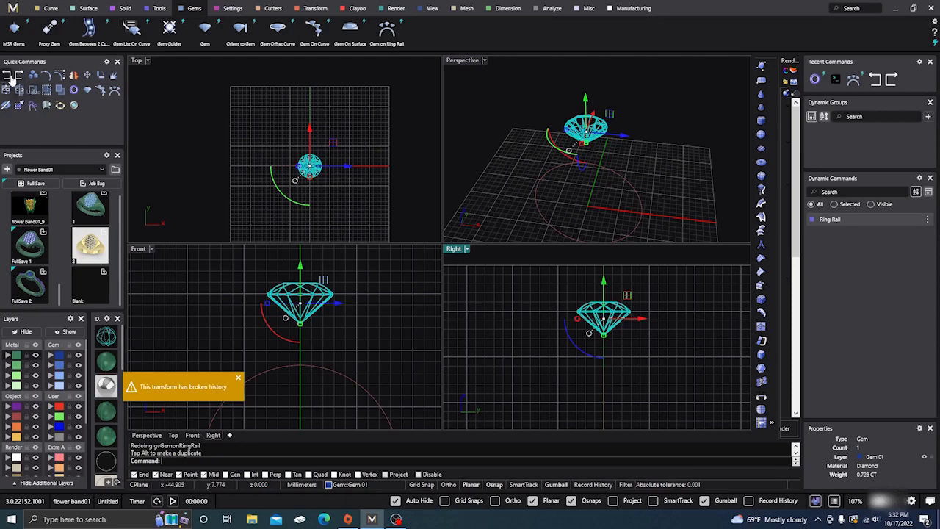
{"action": "left_click", "coordinate": [8, 77]}
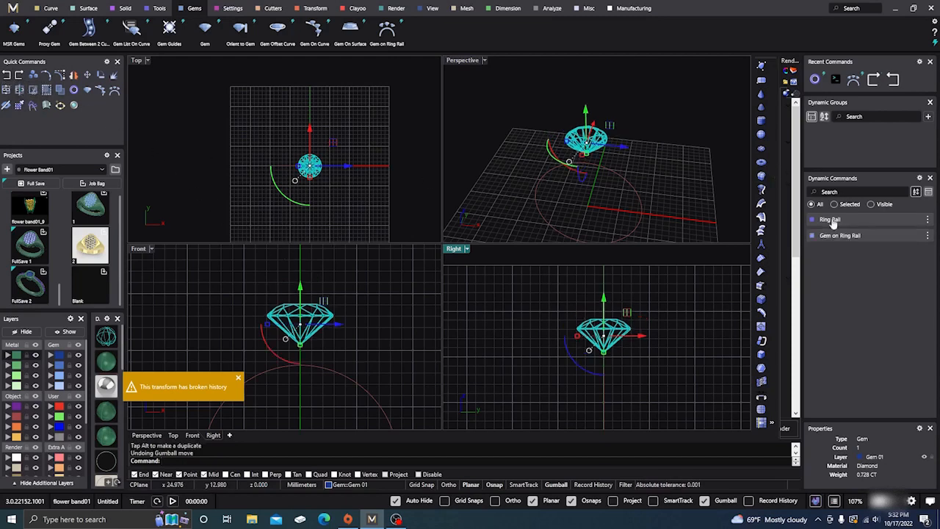
{"action": "left_click", "coordinate": [692, 323]}
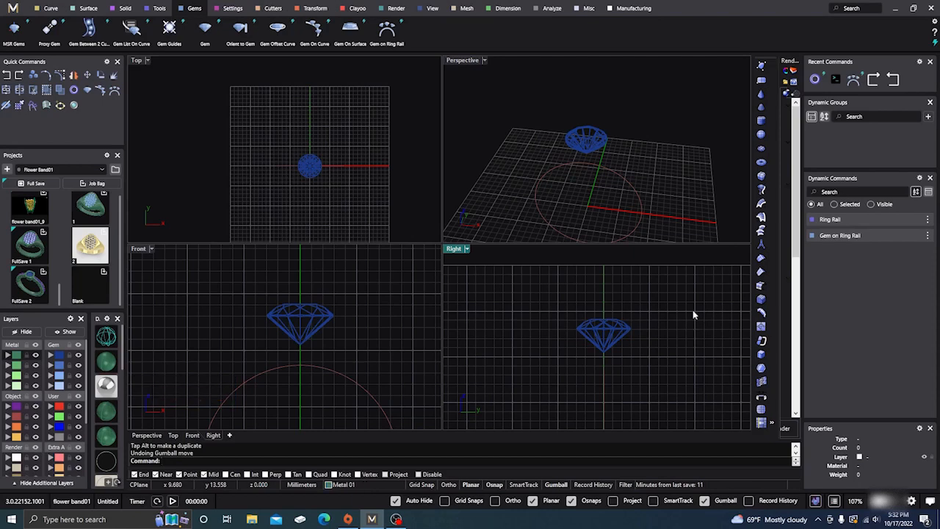
- Reopen the Gem on Ring Rail parameters, try the Princess shape, switch back to Round, and finish the edit
{"action": "left_click", "coordinate": [904, 236]}
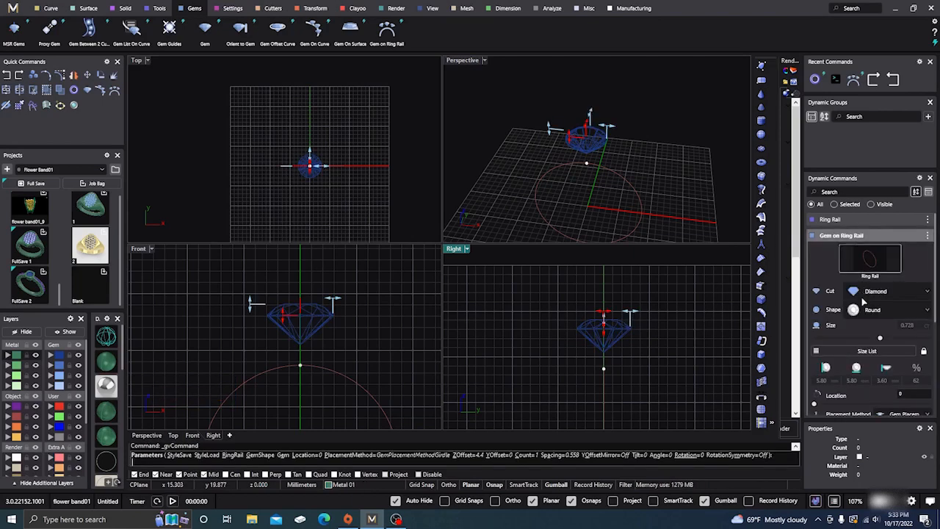
{"action": "left_click", "coordinate": [888, 311]}
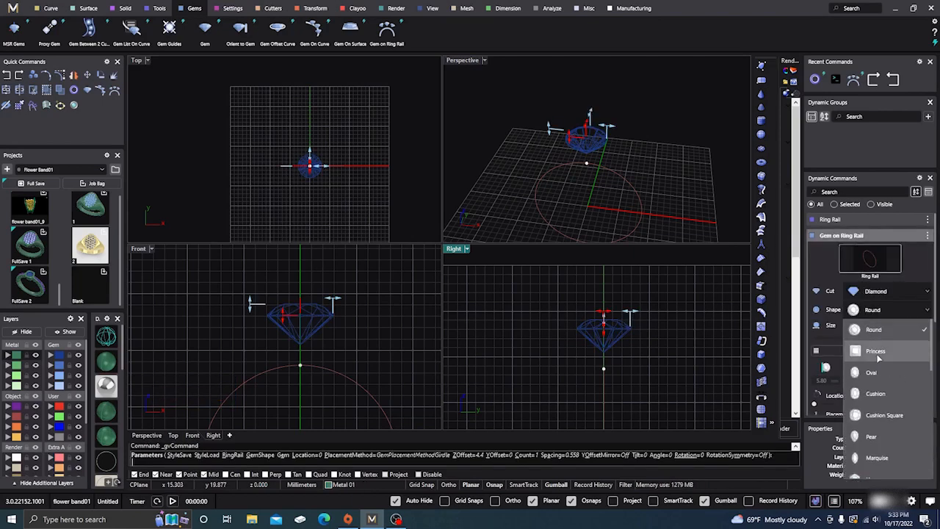
{"action": "left_click", "coordinate": [874, 327]}
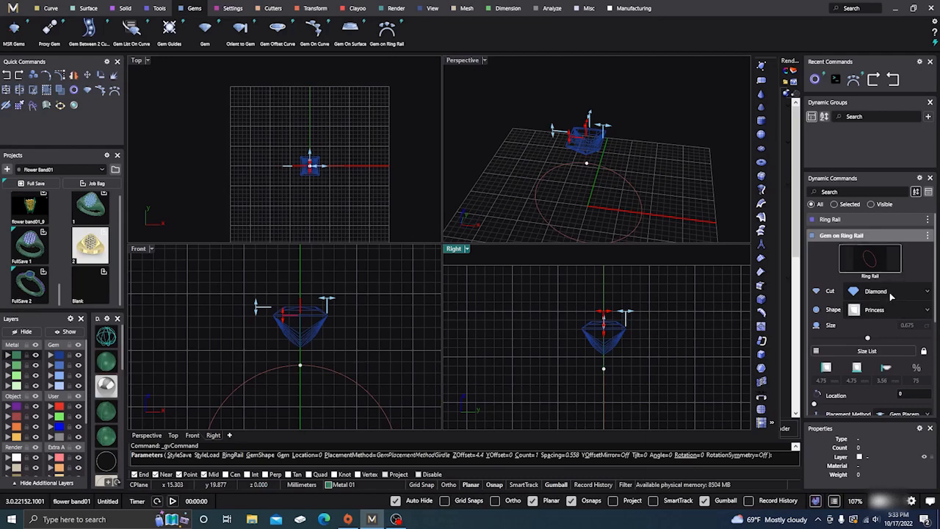
{"action": "left_click", "coordinate": [895, 309]}
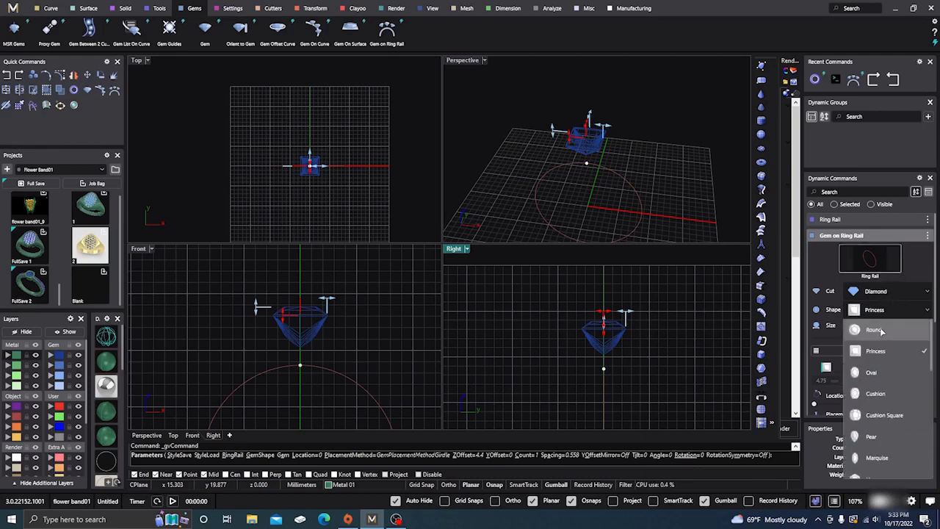
{"action": "left_click", "coordinate": [882, 328]}
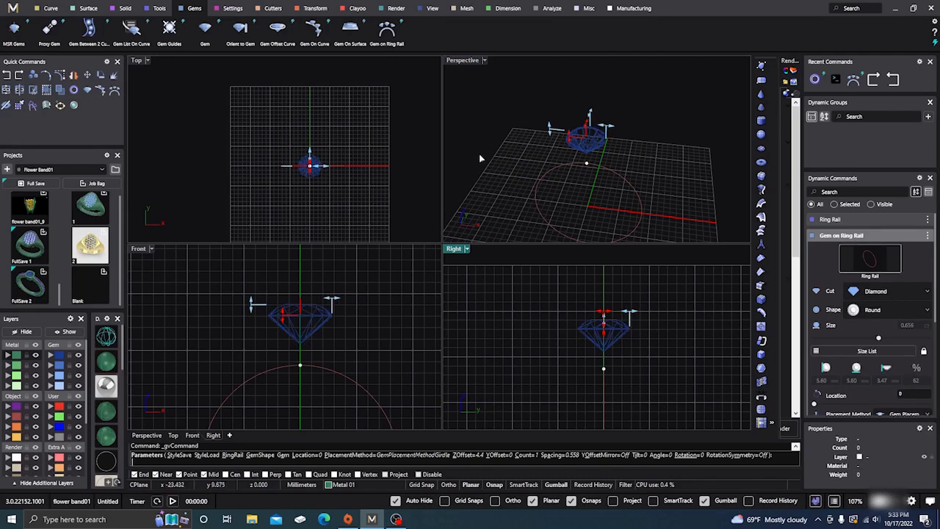
{"action": "left_click", "coordinate": [713, 174]}
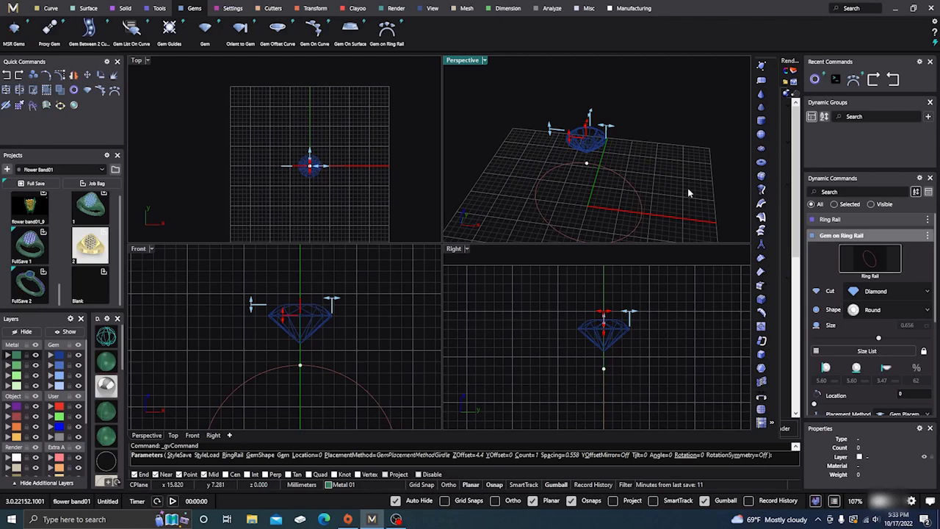
{"action": "key", "text": "Return"}
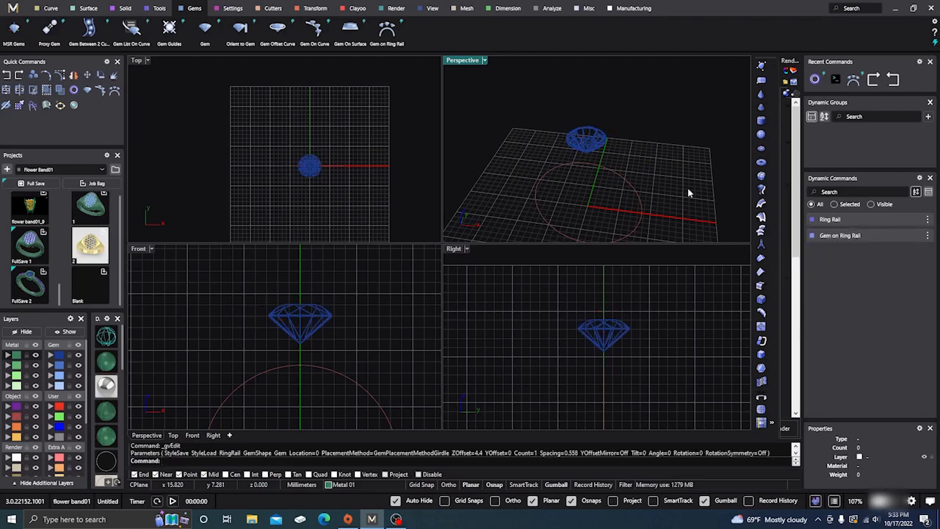
- Create a Bezel around the round diamond
{"action": "mouse_move", "coordinate": [832, 218]}
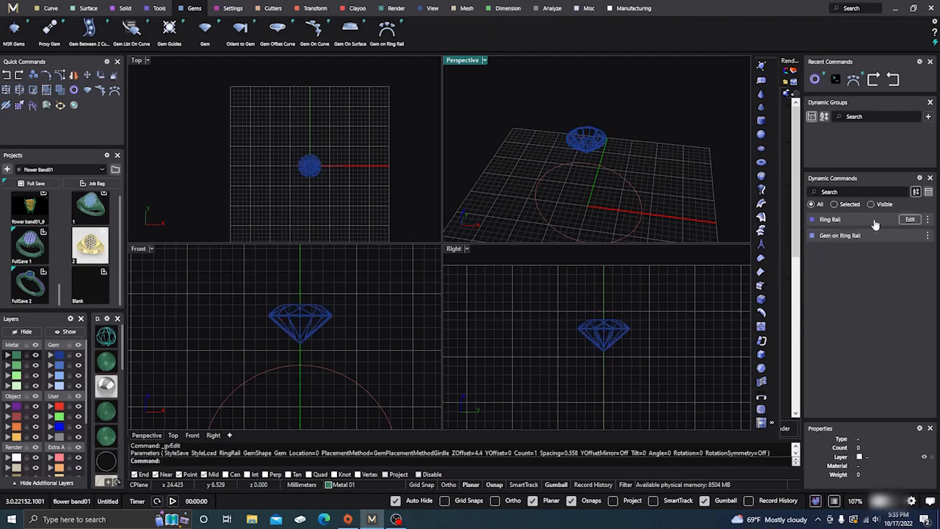
{"action": "scroll", "coordinate": [619, 143], "scroll_direction": "down", "scroll_amount": 2}
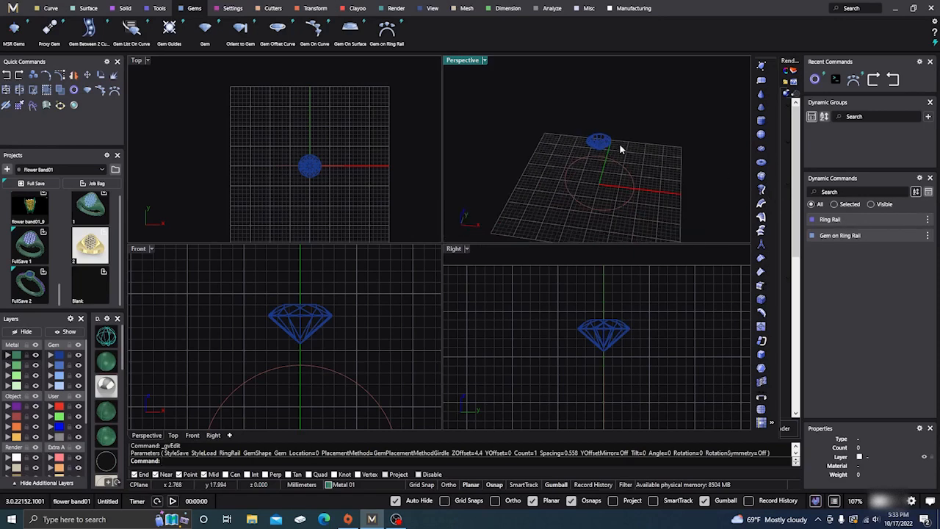
{"action": "scroll", "coordinate": [605, 137], "scroll_direction": "up", "scroll_amount": 2}
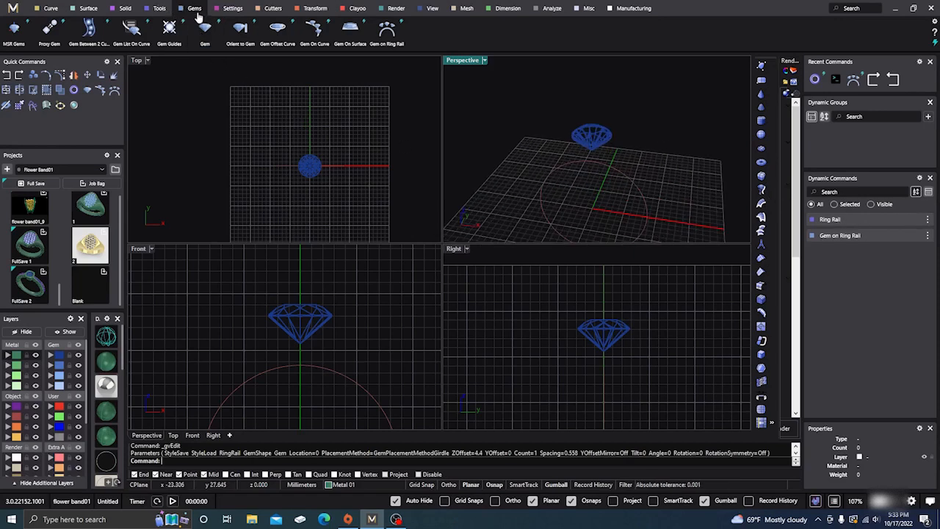
{"action": "left_click", "coordinate": [233, 10]}
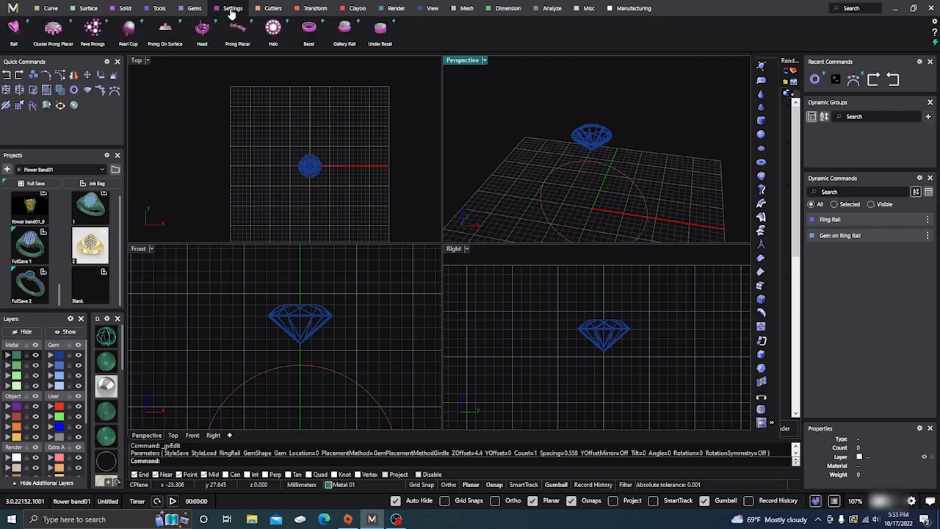
{"action": "left_click", "coordinate": [309, 30]}
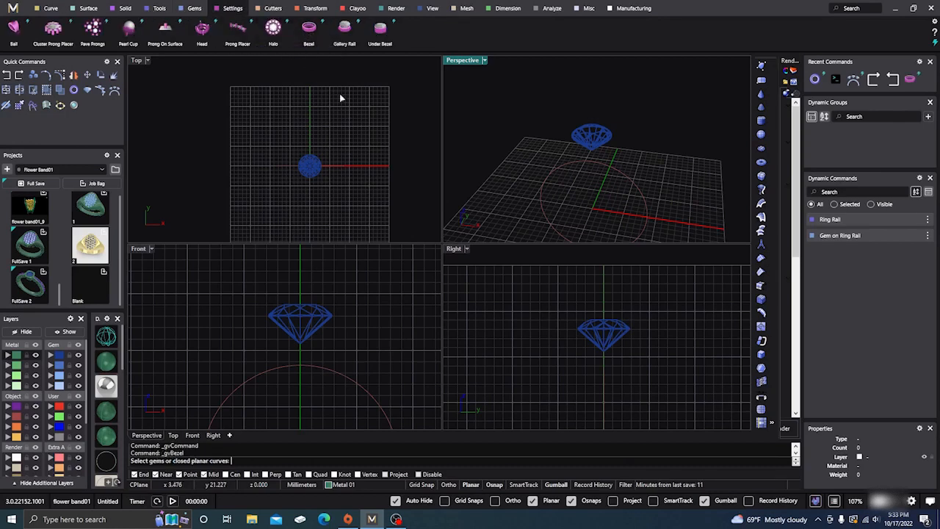
{"action": "left_click", "coordinate": [601, 135]}
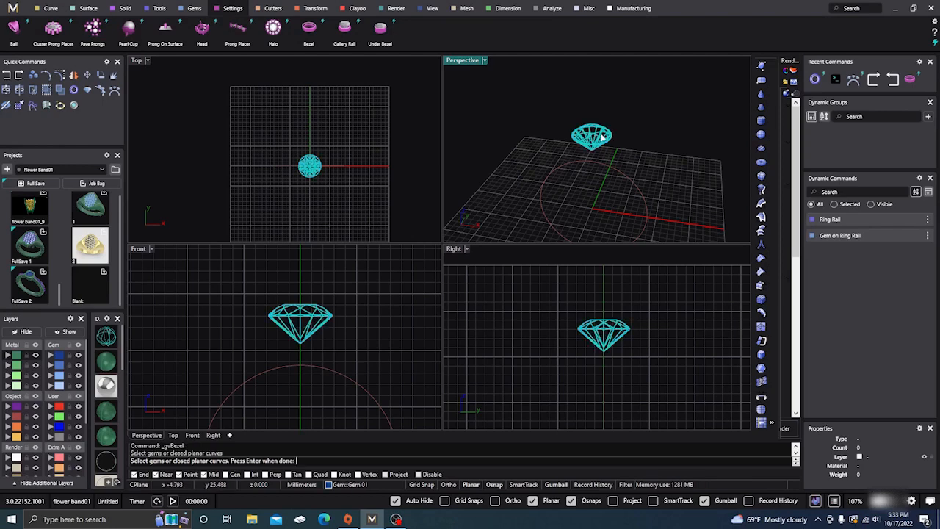
{"action": "key", "text": "Return"}
- Extend the bezel downward to overlap the ring rail in the Front view, with a height of 6.13 mm
{"action": "scroll", "coordinate": [329, 354], "scroll_direction": "up", "scroll_amount": 3}
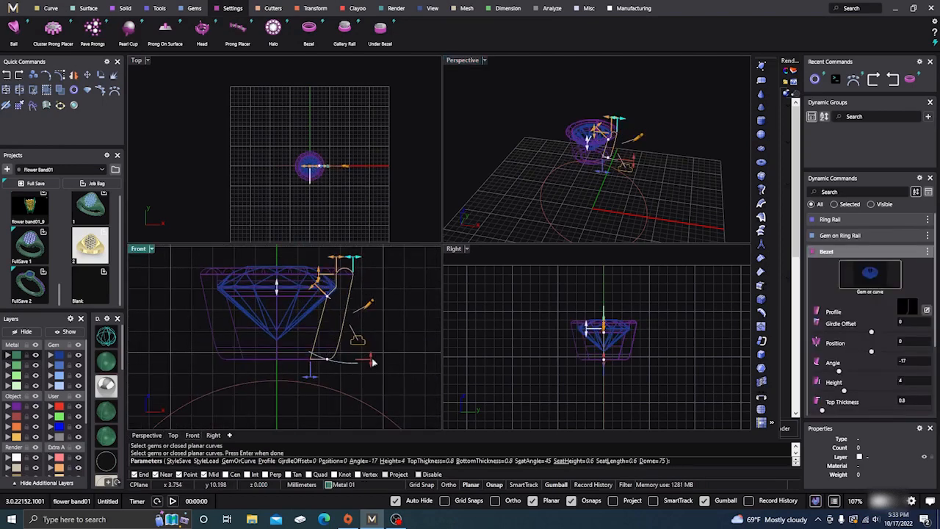
{"action": "mouse_move", "coordinate": [369, 360]}
{"action": "left_click_drag", "start_coordinate": [371, 361], "coordinate": [370, 405]}
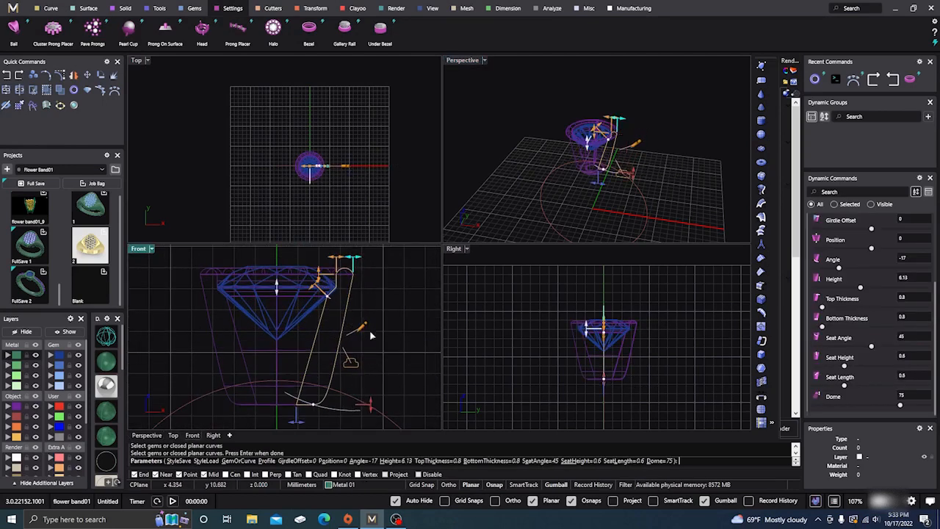
{"action": "scroll", "coordinate": [374, 332], "scroll_direction": "down", "scroll_amount": 4}
{"action": "right_click_drag", "start_coordinate": [397, 348], "coordinate": [379, 314]}
- Set the bezel's angle to -18 degrees and its top thickness to 0.9 mm, and finish the bezel
{"action": "mouse_move", "coordinate": [317, 357]}
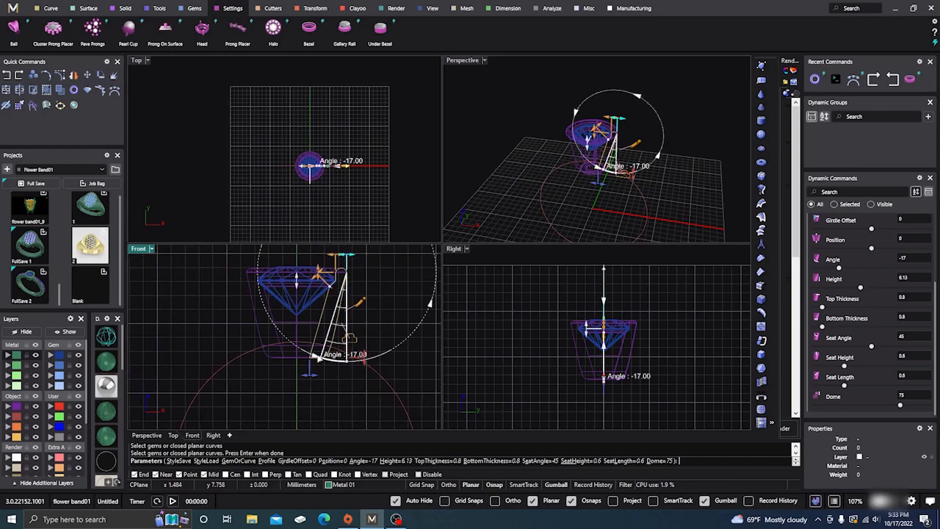
{"action": "left_click_drag", "start_coordinate": [320, 358], "coordinate": [345, 346]}
{"action": "mouse_move", "coordinate": [326, 363]}
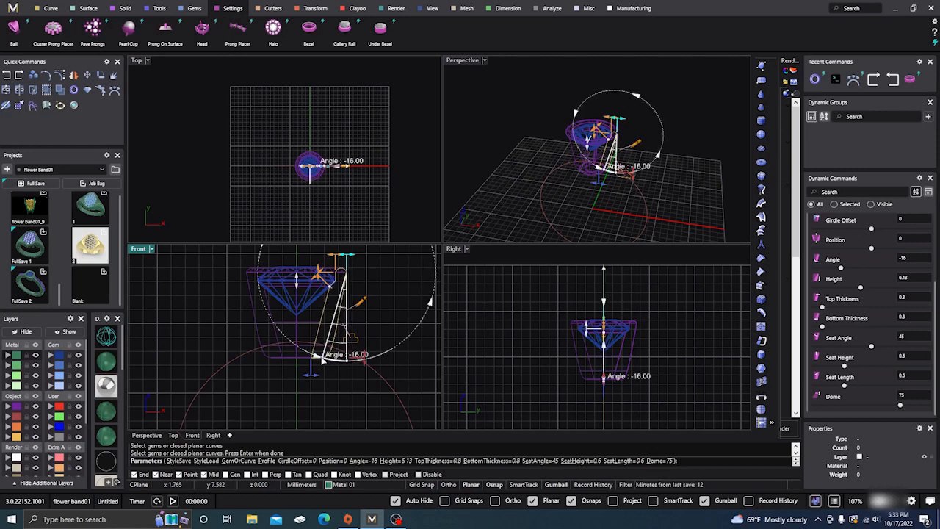
{"action": "left_click_drag", "start_coordinate": [323, 359], "coordinate": [332, 353]}
{"action": "mouse_move", "coordinate": [346, 260]}
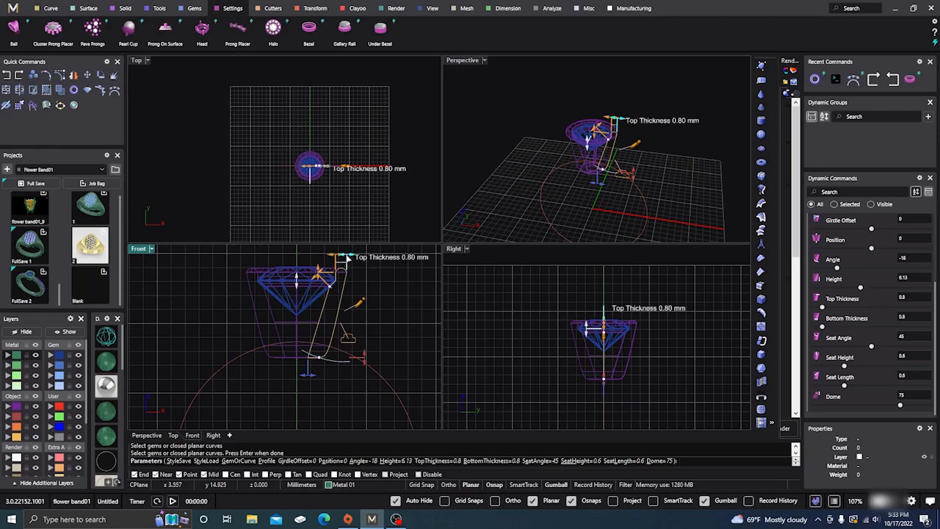
{"action": "left_click_drag", "start_coordinate": [348, 255], "coordinate": [351, 260]}
{"action": "key", "text": "Return"}
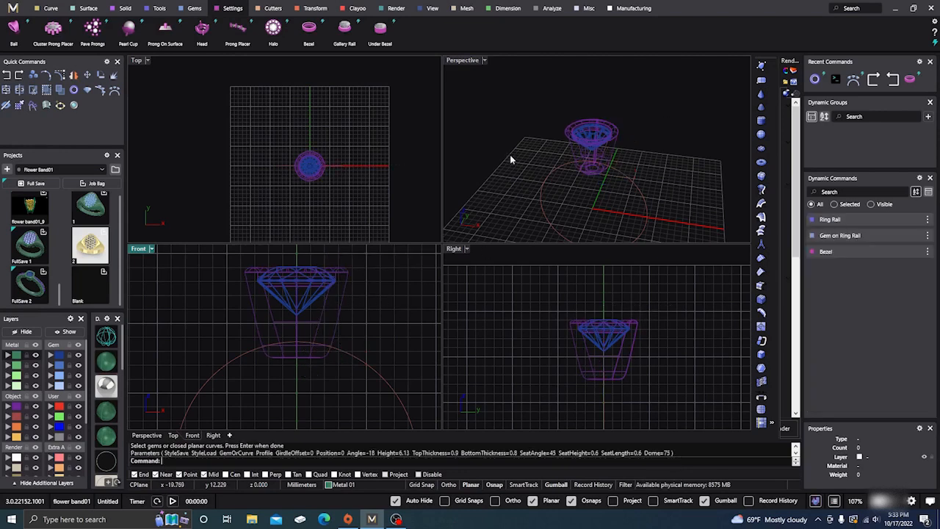
- Edit the Gem on Ring Rail command: raise the diamond to a Z offset of 4.5 mm, enlarge it to 5.80 mm, and finish
{"action": "left_click", "coordinate": [591, 132]}
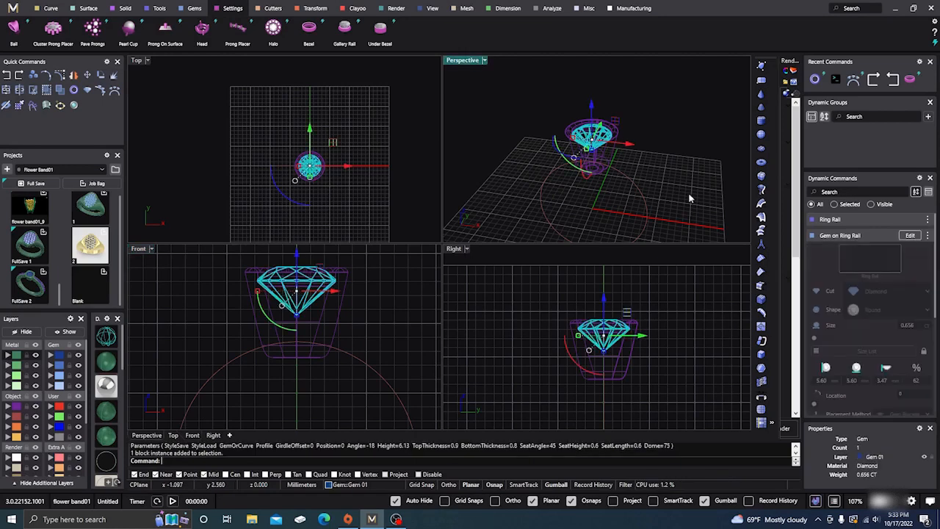
{"action": "left_click", "coordinate": [910, 235]}
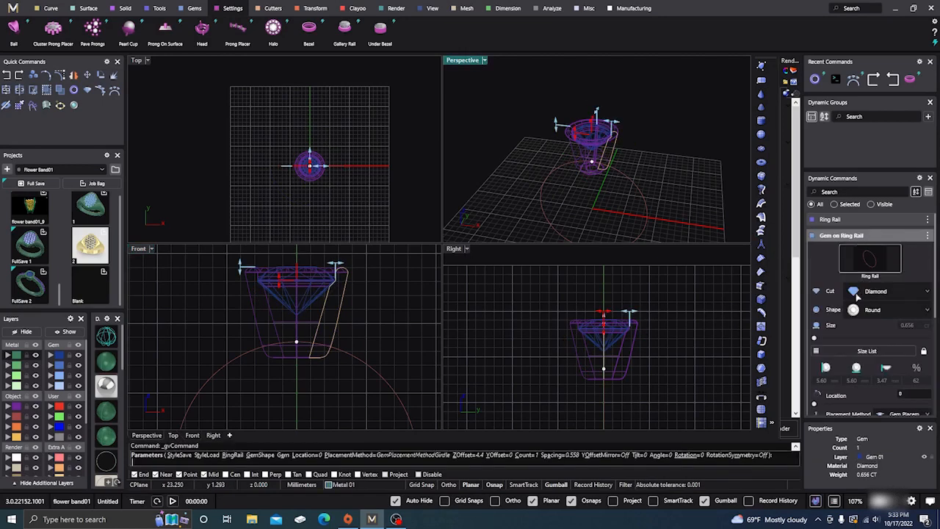
{"action": "left_click", "coordinate": [279, 287]}
{"action": "left_click_drag", "start_coordinate": [279, 289], "coordinate": [287, 285]}
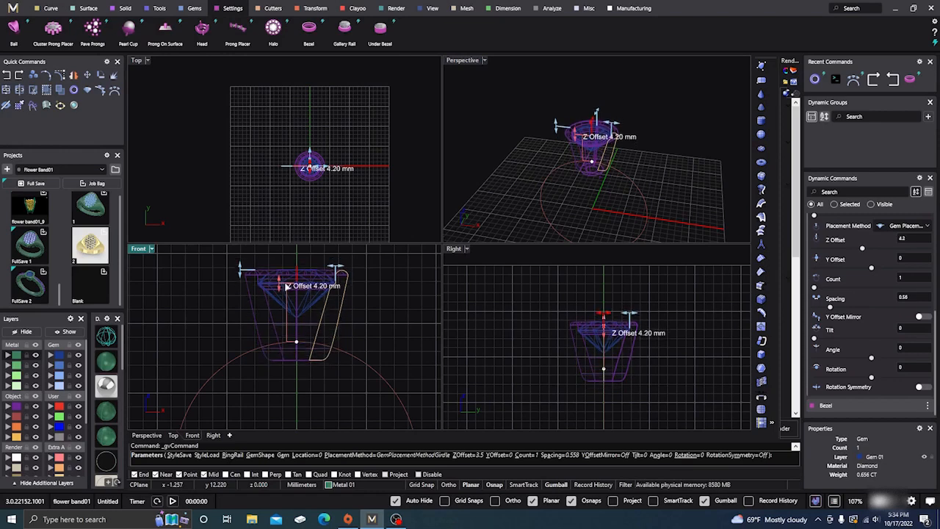
{"action": "mouse_move", "coordinate": [337, 266]}
{"action": "left_mouse_down"}
{"action": "mouse_move", "coordinate": [368, 267]}
{"action": "mouse_move", "coordinate": [331, 266]}
{"action": "left_mouse_up"}
{"action": "left_click_drag", "start_coordinate": [335, 267], "coordinate": [339, 267]}
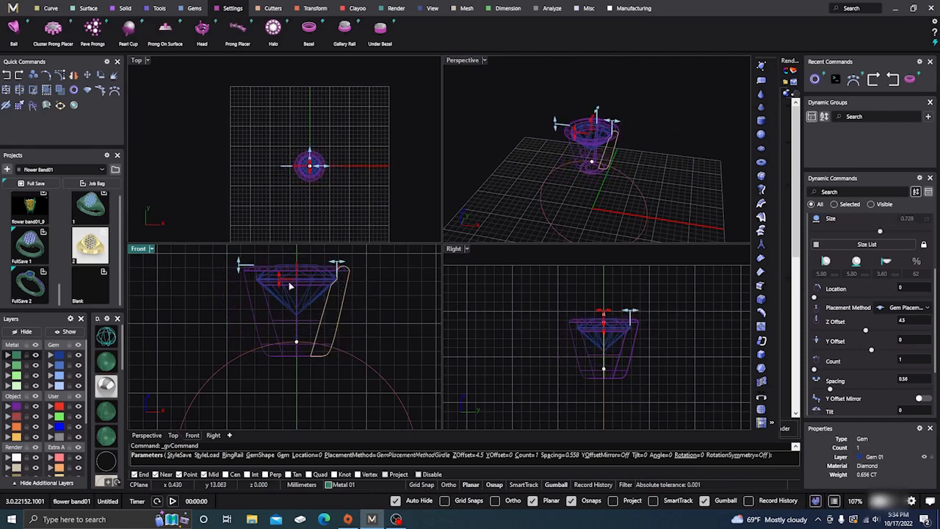
{"action": "right_click", "coordinate": [700, 152]}
- Reopen the bezel's parameters and try the stepped library profile 02
{"action": "left_click", "coordinate": [616, 149]}
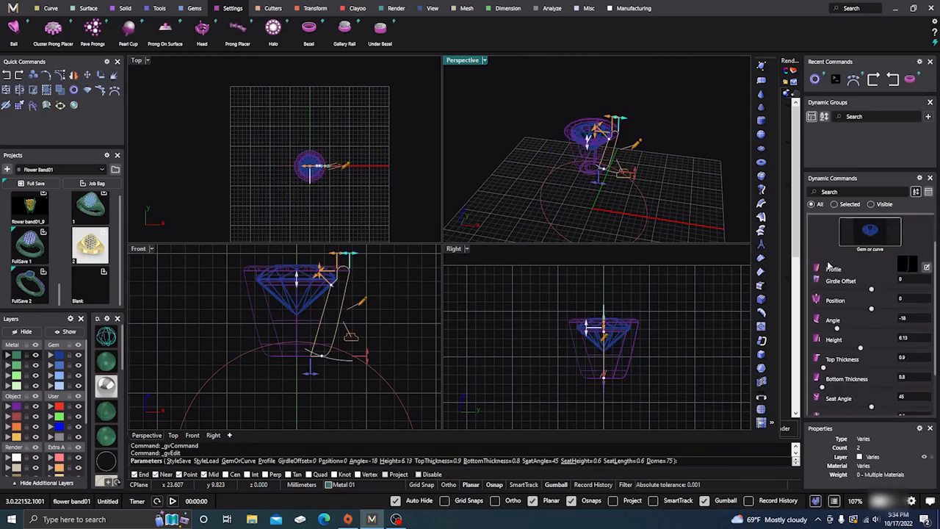
{"action": "scroll", "coordinate": [829, 265], "scroll_direction": "down", "scroll_amount": 2}
{"action": "scroll", "coordinate": [838, 291], "scroll_direction": "up", "scroll_amount": 2}
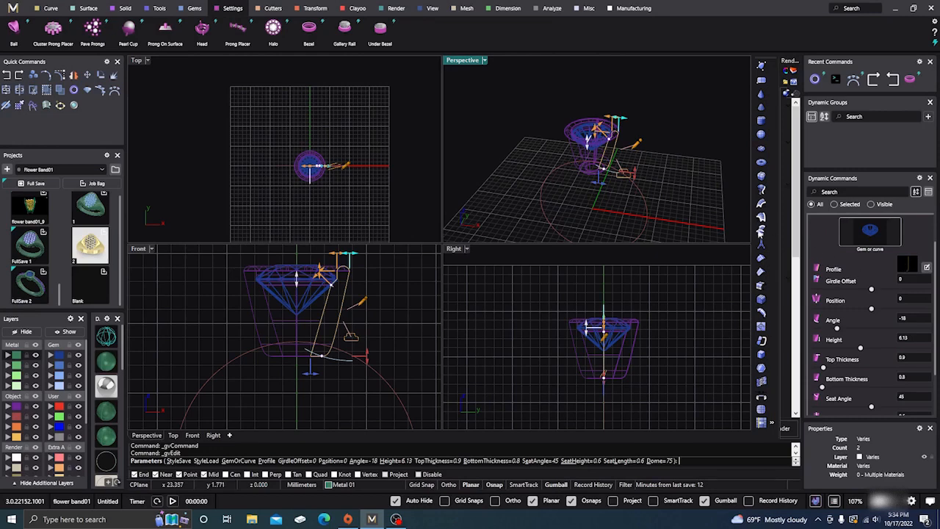
{"action": "left_click", "coordinate": [912, 266]}
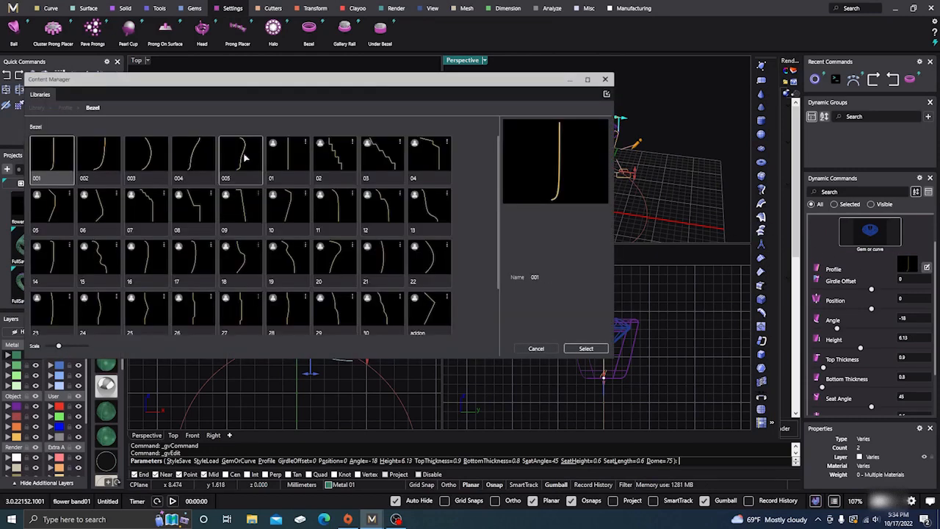
{"action": "left_click", "coordinate": [335, 157]}
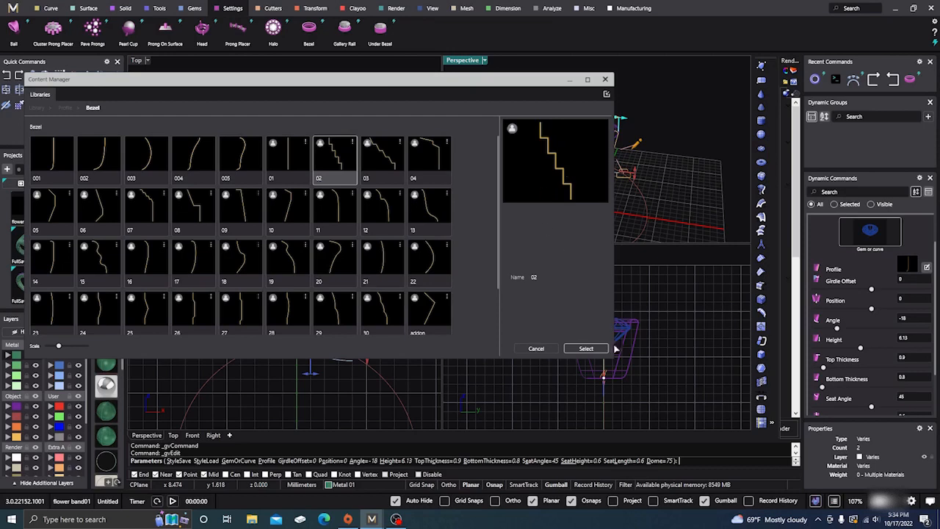
{"action": "left_click", "coordinate": [585, 348]}
{"action": "left_click", "coordinate": [605, 78]}
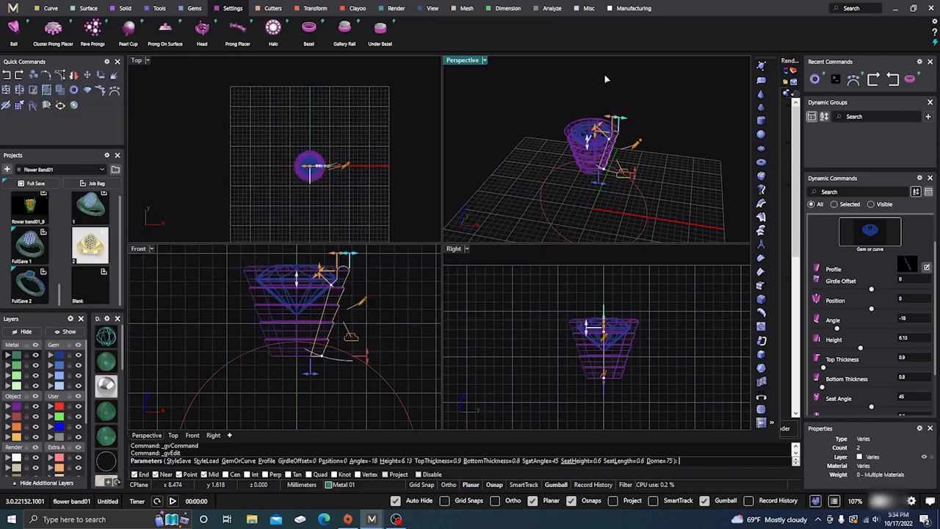
- Shade the viewports and examine the stepped bezel from the side in the Perspective view
{"action": "scroll", "coordinate": [608, 145], "scroll_direction": "up", "scroll_amount": 5}
{"action": "scroll", "coordinate": [608, 144], "scroll_direction": "down", "scroll_amount": 3}
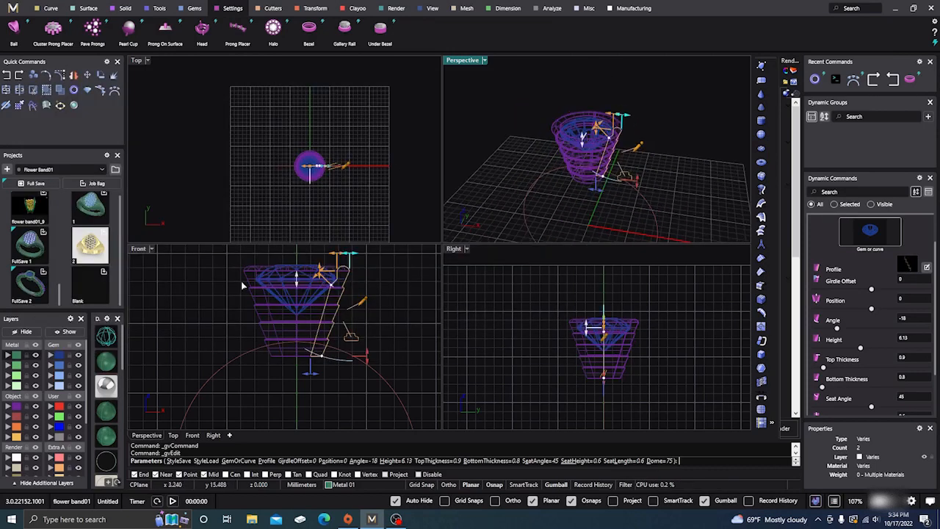
{"action": "left_click", "coordinate": [105, 362]}
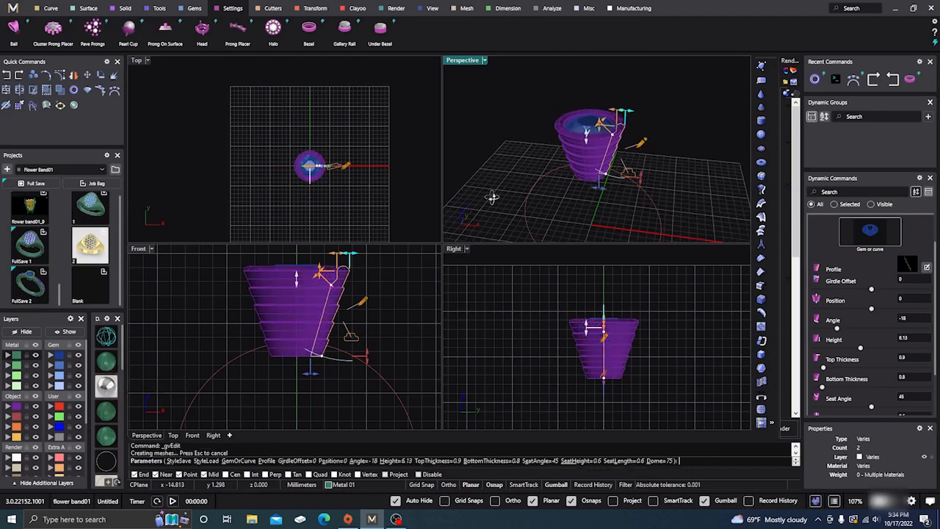
{"action": "right_click_drag", "start_coordinate": [492, 196], "coordinate": [501, 183]}
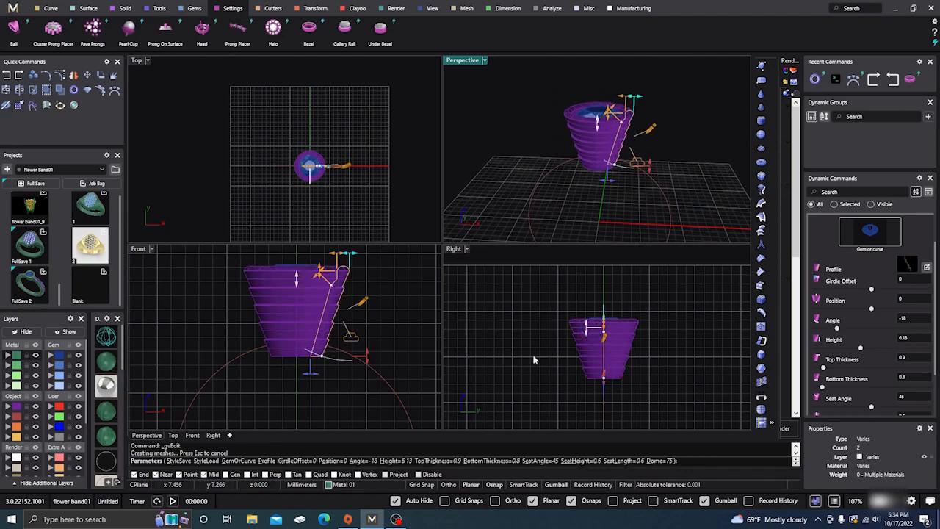
- Change the bezel's profile back to 001, inspect its rim and seat, and finish the edit
{"action": "left_click", "coordinate": [909, 265]}
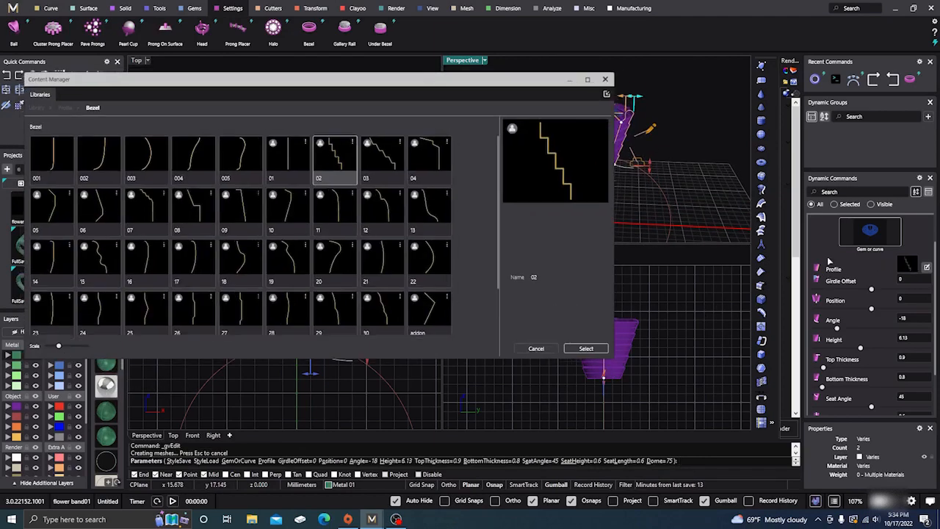
{"action": "left_click", "coordinate": [604, 79]}
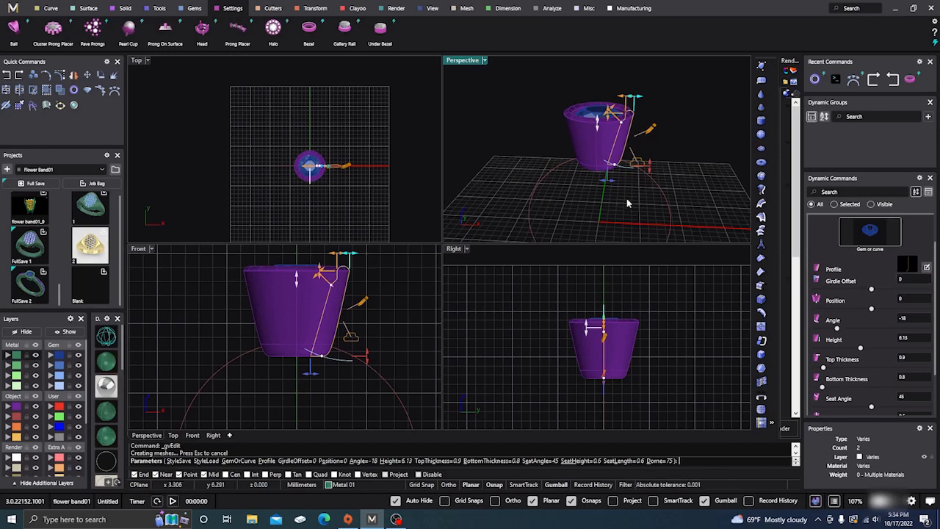
{"action": "scroll", "coordinate": [855, 311], "scroll_direction": "down", "scroll_amount": 2}
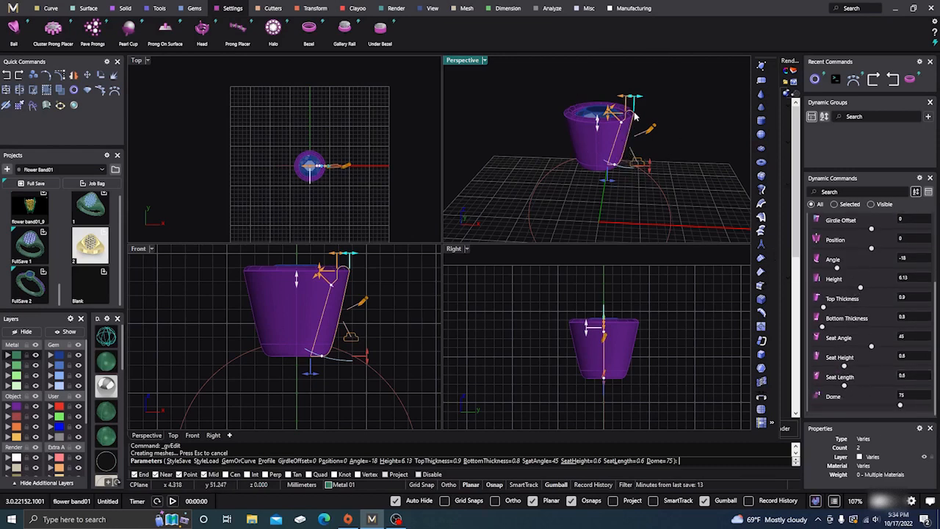
{"action": "scroll", "coordinate": [636, 110], "scroll_direction": "up", "scroll_amount": 3}
{"action": "scroll", "coordinate": [636, 111], "scroll_direction": "up", "scroll_amount": 3}
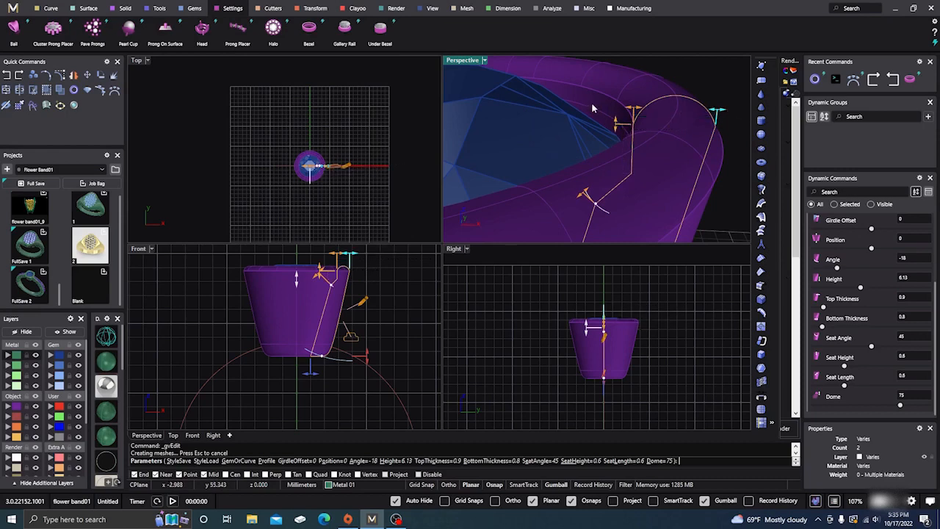
{"action": "scroll", "coordinate": [591, 119], "scroll_direction": "down", "scroll_amount": 6}
{"action": "scroll", "coordinate": [651, 176], "scroll_direction": "down", "scroll_amount": 2}
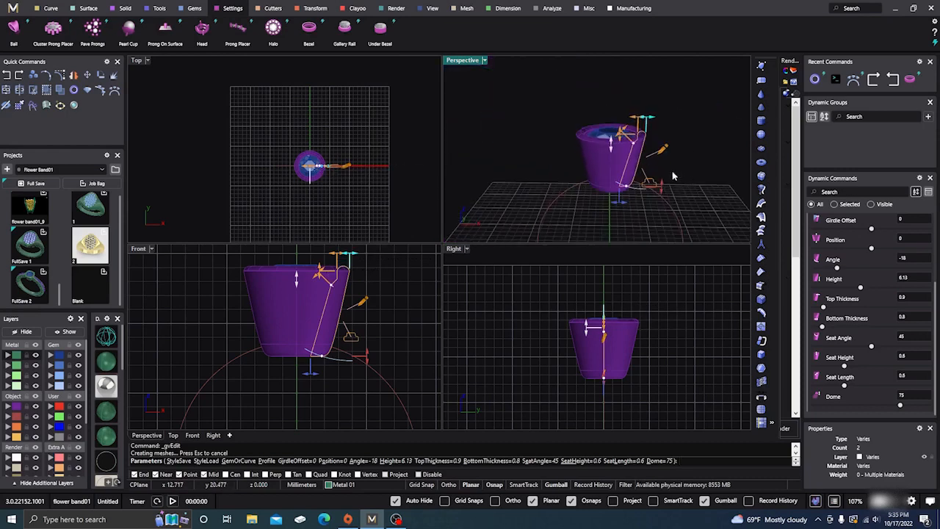
{"action": "scroll", "coordinate": [662, 118], "scroll_direction": "up", "scroll_amount": 5}
{"action": "key", "text": "Return"}
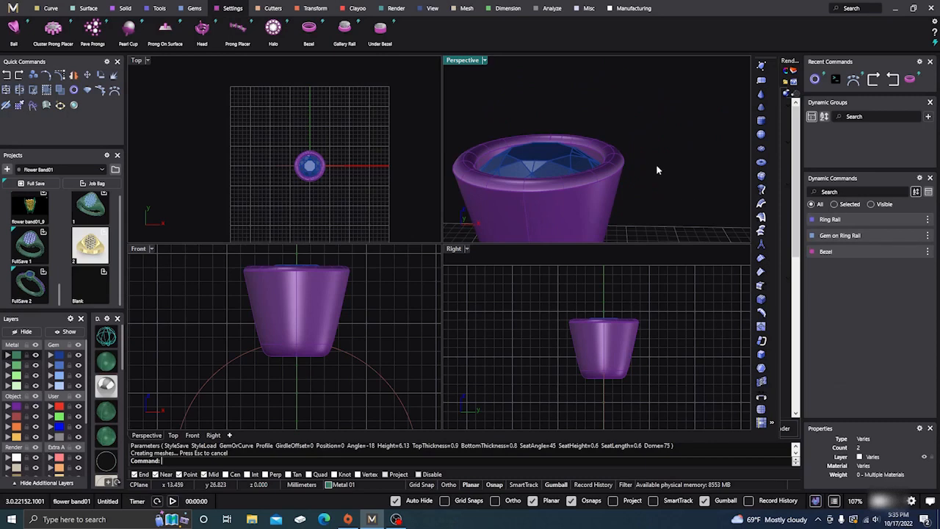
- Reopen the bezel's parameters, set its dome to 69, and finish the edit
{"action": "left_click", "coordinate": [607, 195]}
{"action": "left_click", "coordinate": [909, 251]}
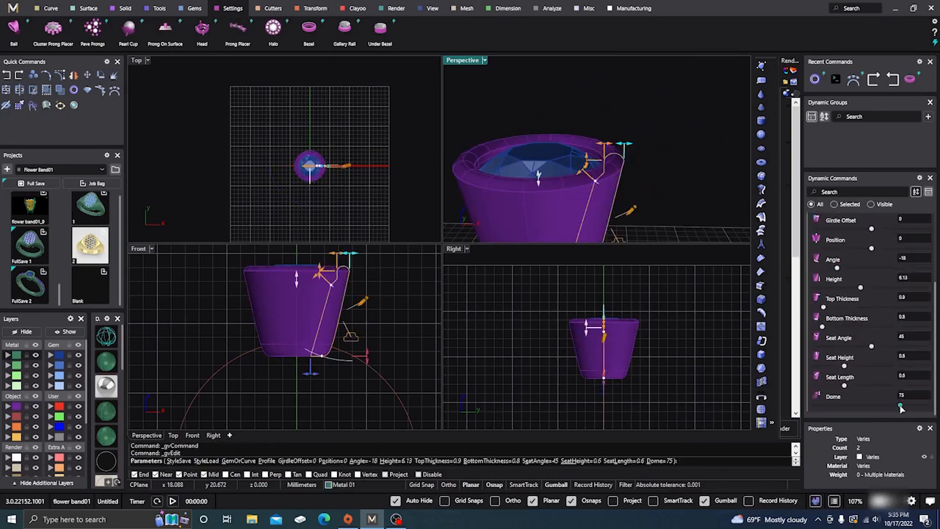
{"action": "mouse_move", "coordinate": [902, 408]}
{"action": "left_mouse_down"}
{"action": "mouse_move", "coordinate": [881, 411]}
{"action": "mouse_move", "coordinate": [901, 413]}
{"action": "mouse_move", "coordinate": [895, 418]}
{"action": "left_mouse_up"}
{"action": "right_click", "coordinate": [672, 152]}
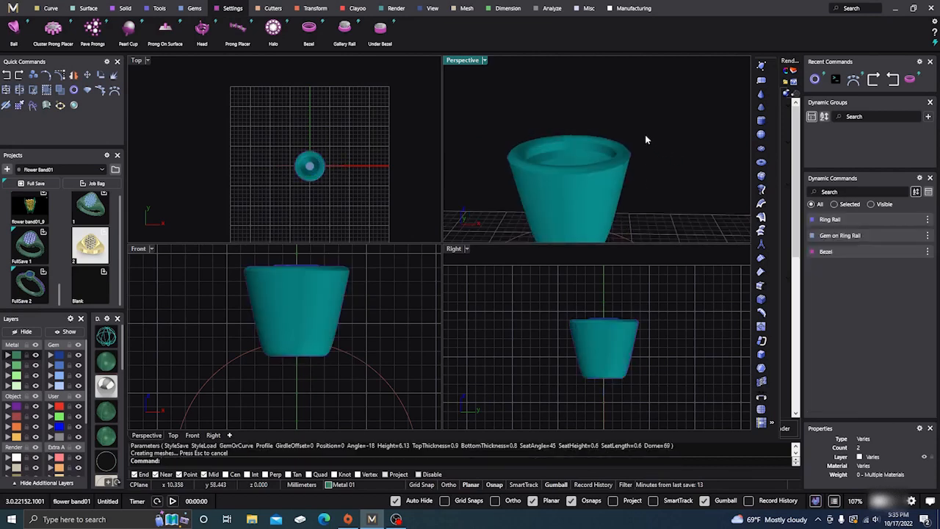
{"action": "scroll", "coordinate": [645, 141], "scroll_direction": "down", "scroll_amount": 3}
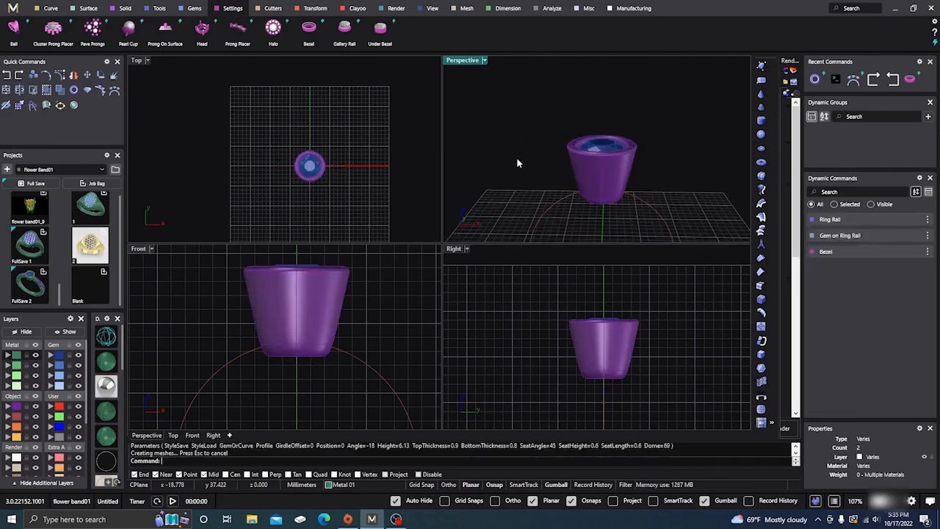
{"action": "right_click_drag", "start_coordinate": [516, 157], "coordinate": [557, 157]}
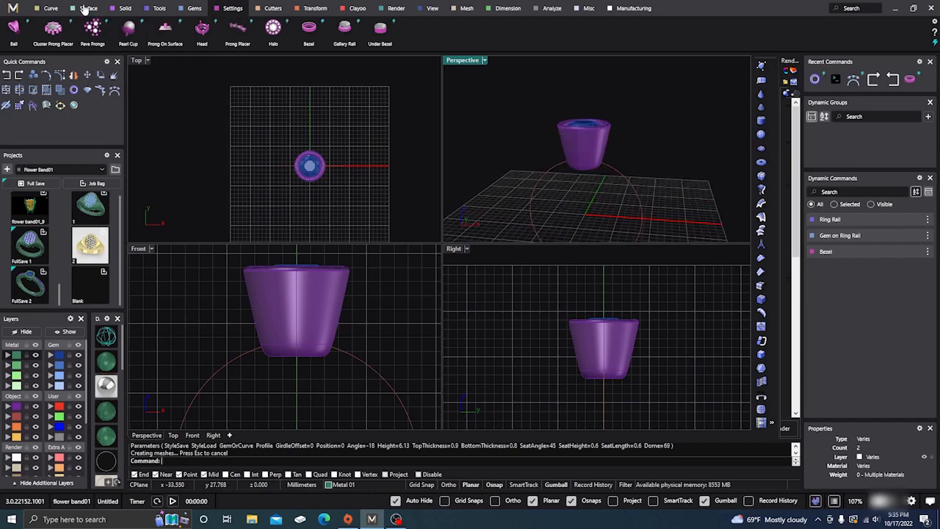
- Start Profile Placer on the ring rail, switch to wireframe display, and slide the profile to position 0.04 near the bezel's side
{"action": "left_click", "coordinate": [49, 9]}
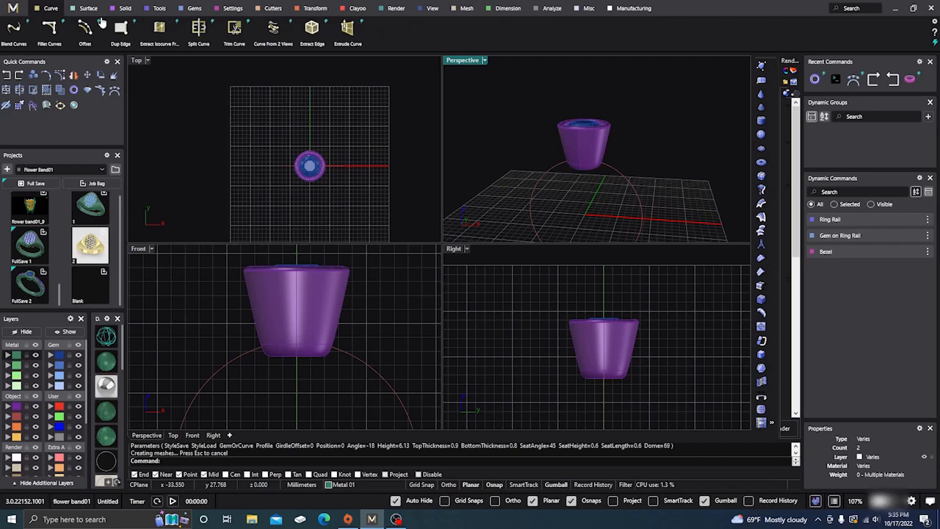
{"action": "left_click", "coordinate": [157, 8]}
{"action": "left_click", "coordinate": [233, 35]}
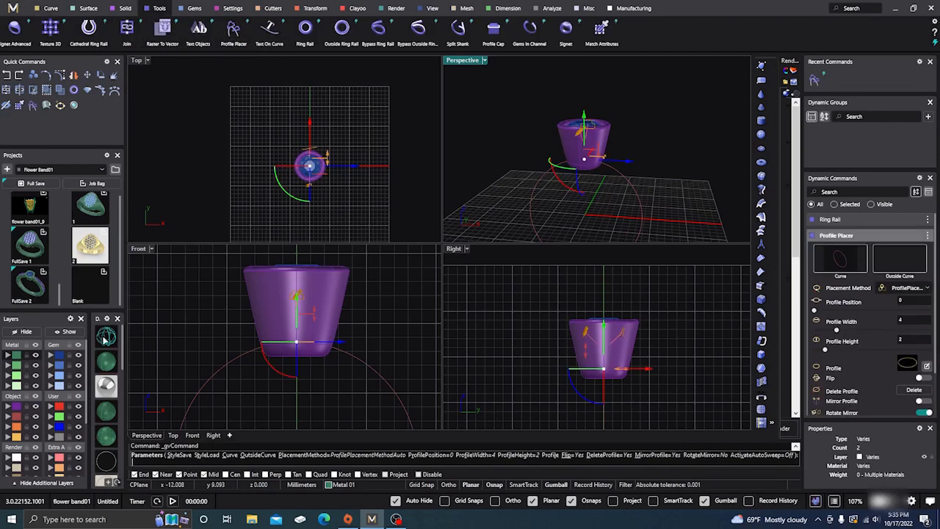
{"action": "left_click", "coordinate": [106, 338]}
{"action": "scroll", "coordinate": [597, 160], "scroll_direction": "up", "scroll_amount": 2}
{"action": "scroll", "coordinate": [593, 161], "scroll_direction": "up", "scroll_amount": 3}
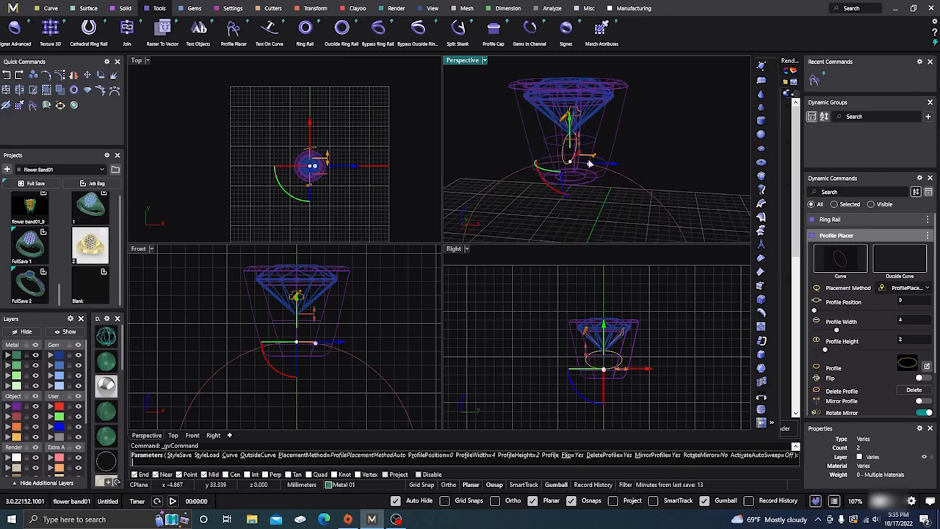
{"action": "right_click_drag", "start_coordinate": [605, 208], "coordinate": [577, 191]}
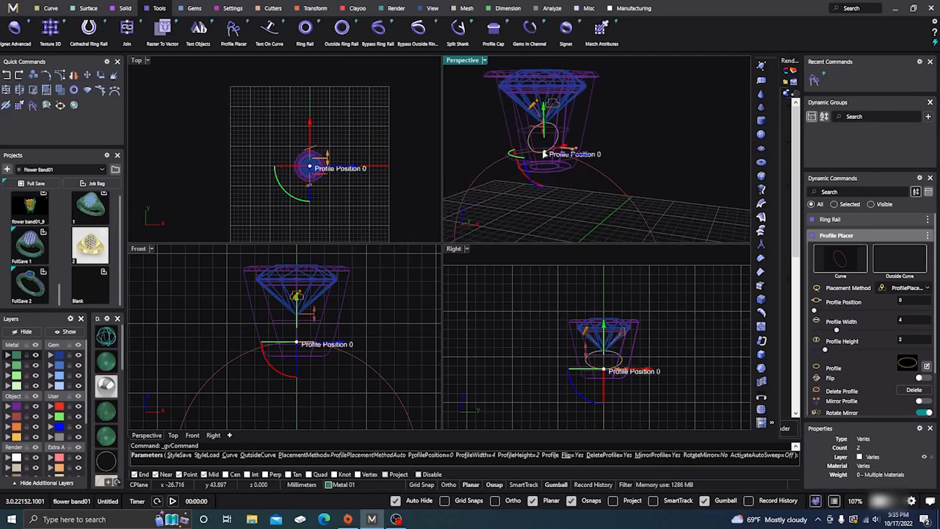
{"action": "left_click_drag", "start_coordinate": [297, 343], "coordinate": [325, 350]}
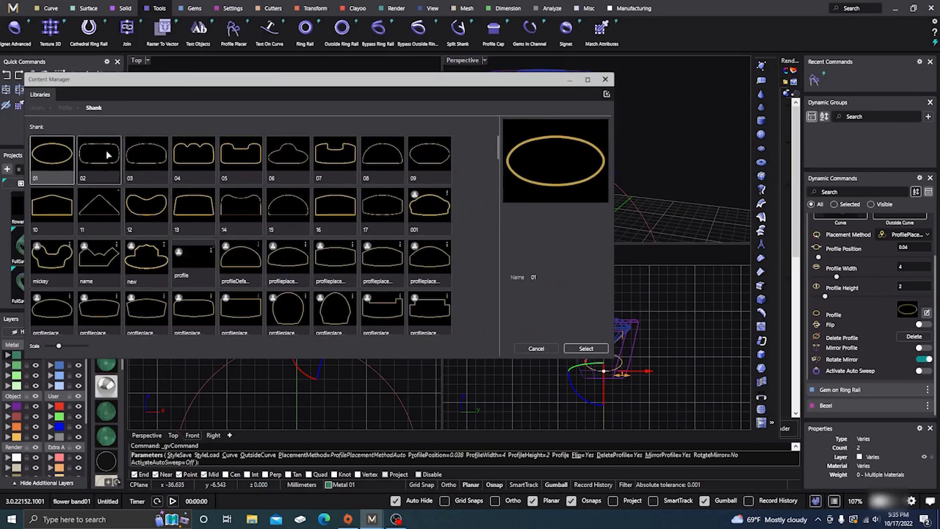
- Switch the placed profile to shank shape 02 and size it 2.2 mm wide and 4.3 mm high
{"action": "left_click", "coordinate": [107, 155]}
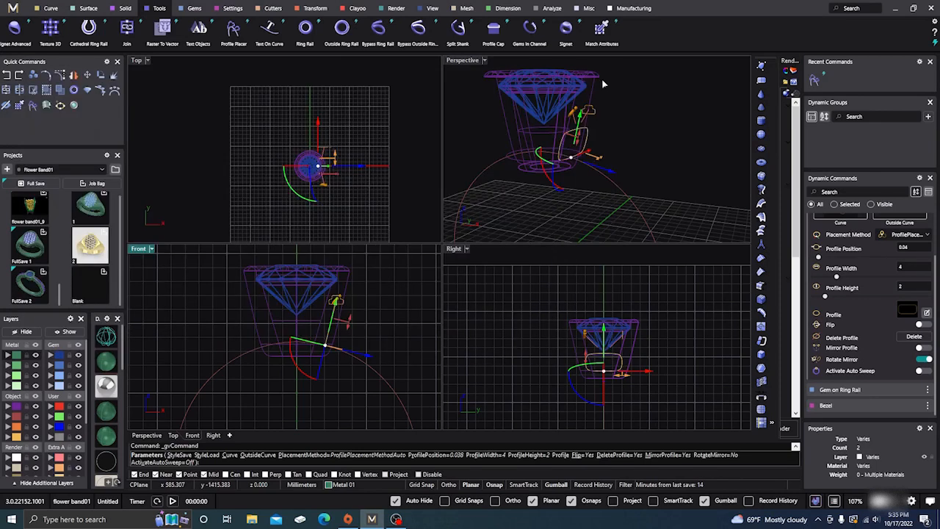
{"action": "left_click", "coordinate": [606, 78]}
{"action": "scroll", "coordinate": [670, 186], "scroll_direction": "up", "scroll_amount": 3}
{"action": "scroll", "coordinate": [615, 369], "scroll_direction": "up", "scroll_amount": 5}
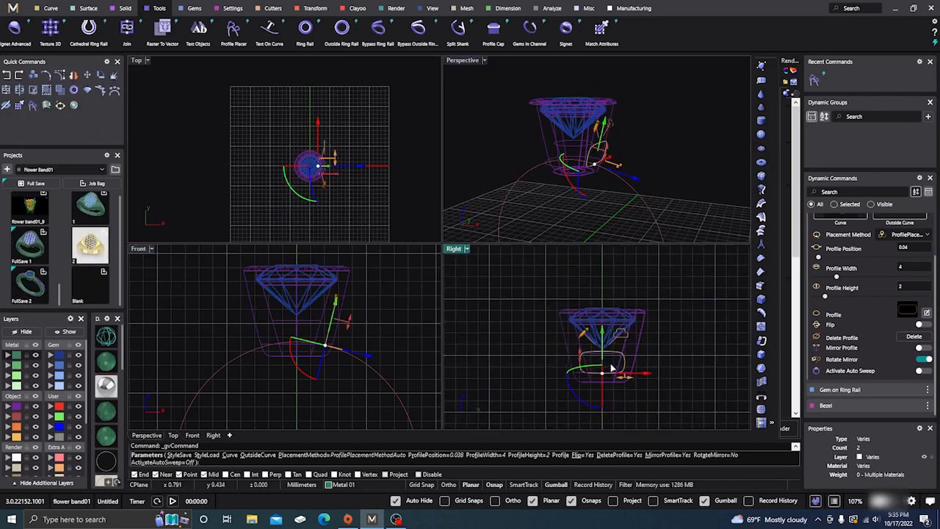
{"action": "left_click_drag", "start_coordinate": [552, 342], "coordinate": [553, 293]}
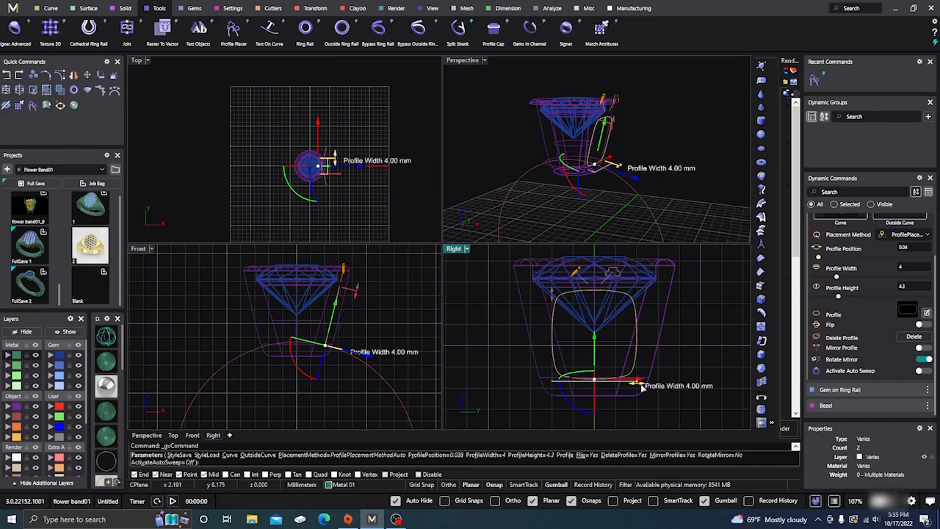
{"action": "left_click_drag", "start_coordinate": [641, 389], "coordinate": [599, 380]}
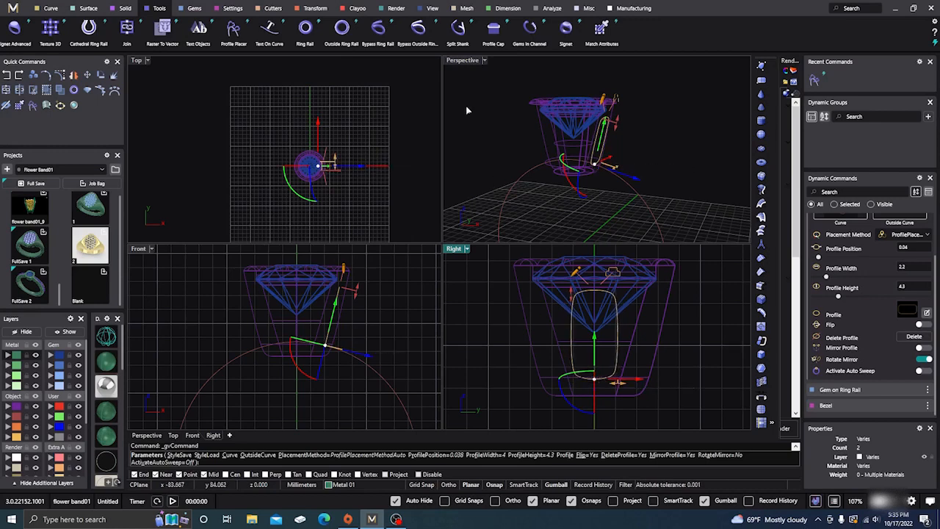
- Add another profile on the ring rail at position 0.25 and set its height to 2.5 mm
{"action": "scroll", "coordinate": [466, 110], "scroll_direction": "down", "scroll_amount": 3}
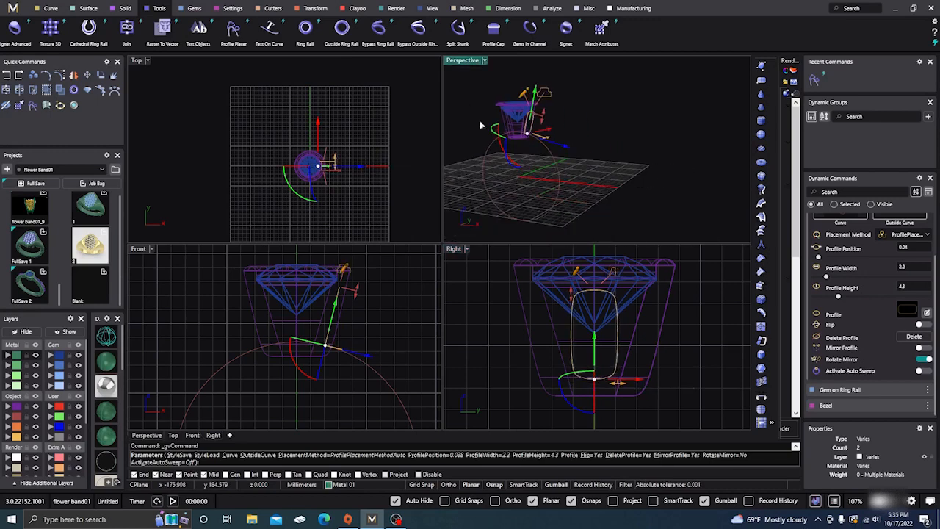
{"action": "left_click", "coordinate": [560, 183]}
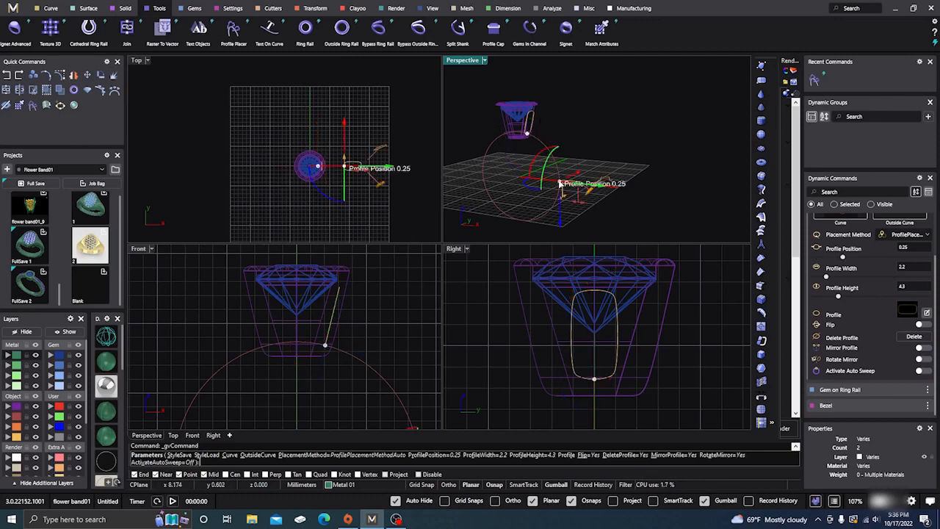
{"action": "scroll", "coordinate": [349, 168], "scroll_direction": "up", "scroll_amount": 5}
{"action": "scroll", "coordinate": [349, 168], "scroll_direction": "up", "scroll_amount": 3}
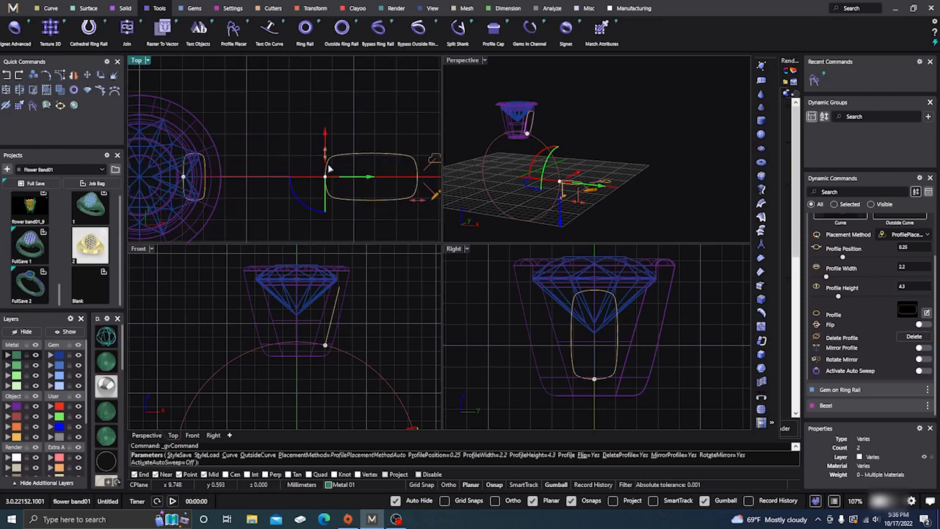
{"action": "scroll", "coordinate": [367, 183], "scroll_direction": "down", "scroll_amount": 3}
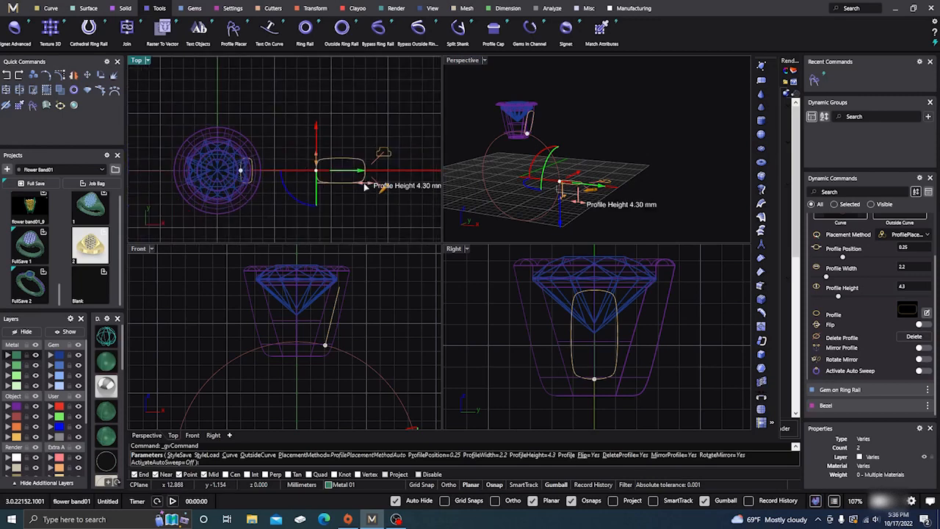
{"action": "left_click_drag", "start_coordinate": [365, 186], "coordinate": [347, 186]}
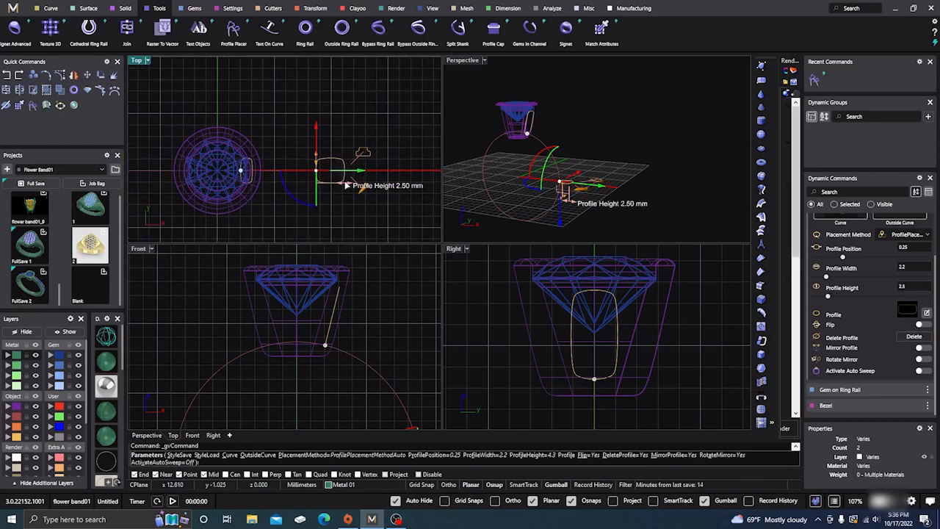
- Widen the profile at rail position 0.25 to 3.3 mm
{"action": "scroll", "coordinate": [310, 159], "scroll_direction": "up", "scroll_amount": 6}
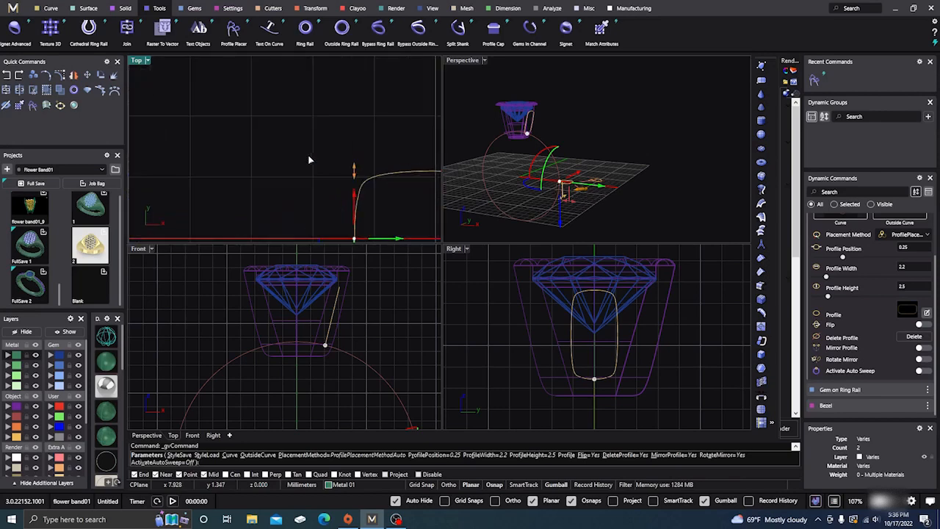
{"action": "scroll", "coordinate": [307, 160], "scroll_direction": "down", "scroll_amount": 6}
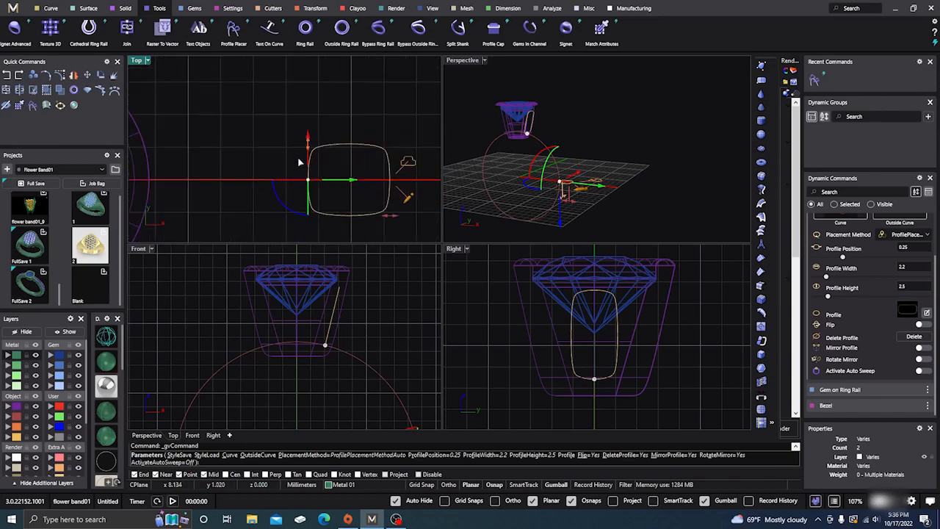
{"action": "scroll", "coordinate": [307, 161], "scroll_direction": "up", "scroll_amount": 4}
{"action": "scroll", "coordinate": [850, 321], "scroll_direction": "up", "scroll_amount": 2}
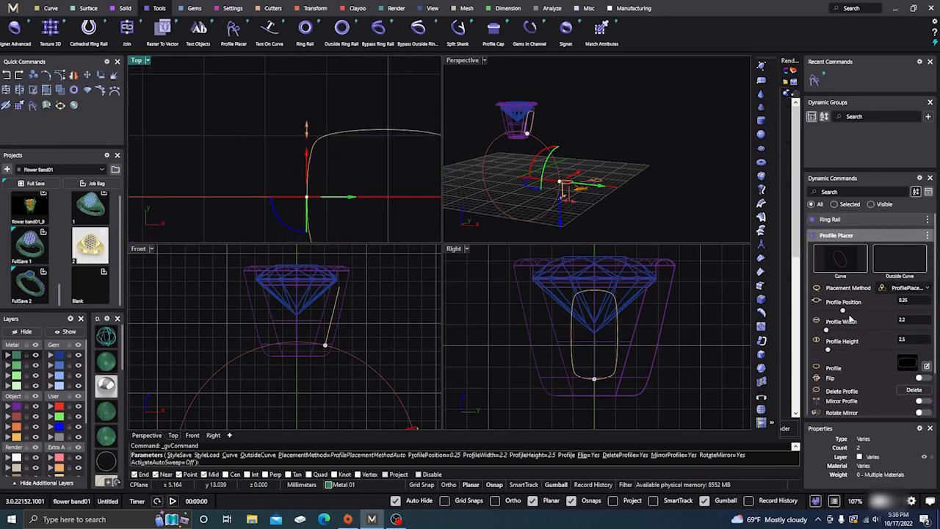
{"action": "scroll", "coordinate": [850, 321], "scroll_direction": "down", "scroll_amount": 2}
{"action": "scroll", "coordinate": [849, 321], "scroll_direction": "up", "scroll_amount": 2}
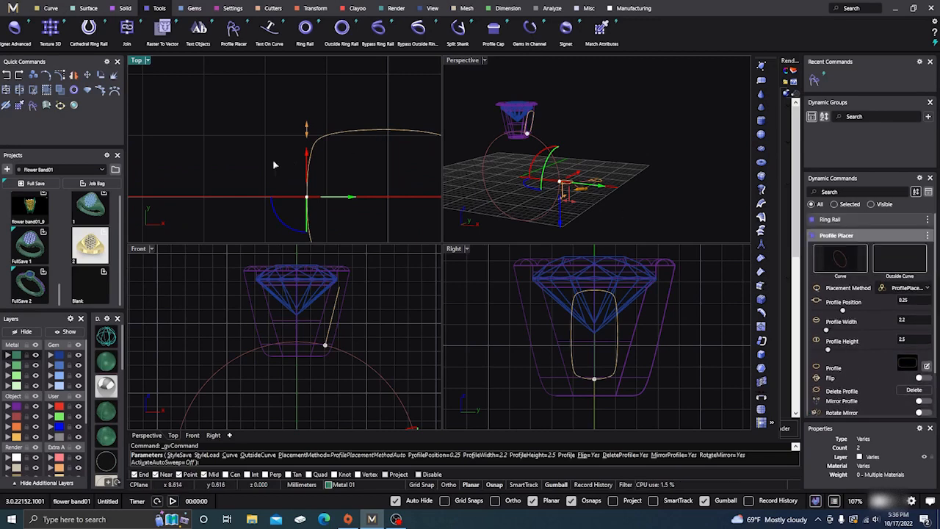
{"action": "scroll", "coordinate": [273, 165], "scroll_direction": "down", "scroll_amount": 4}
{"action": "scroll", "coordinate": [291, 140], "scroll_direction": "up", "scroll_amount": 4}
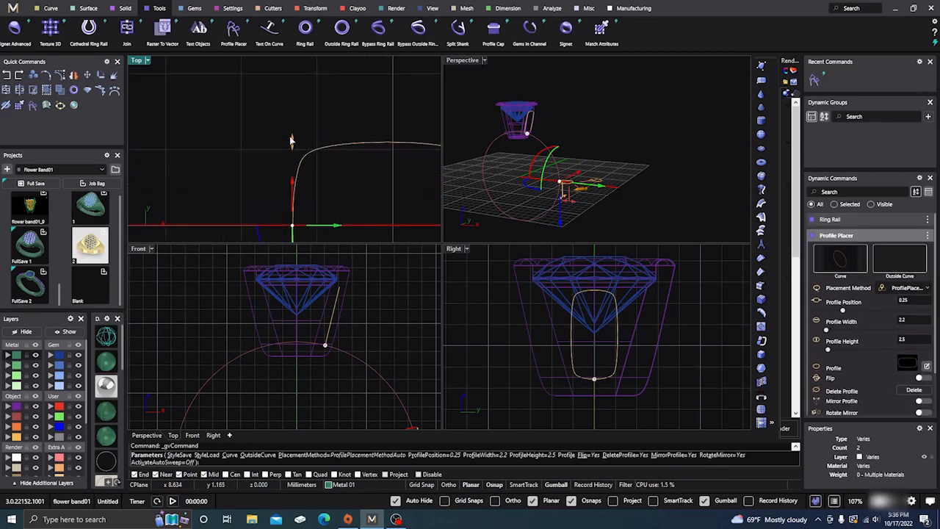
{"action": "mouse_move", "coordinate": [293, 146]}
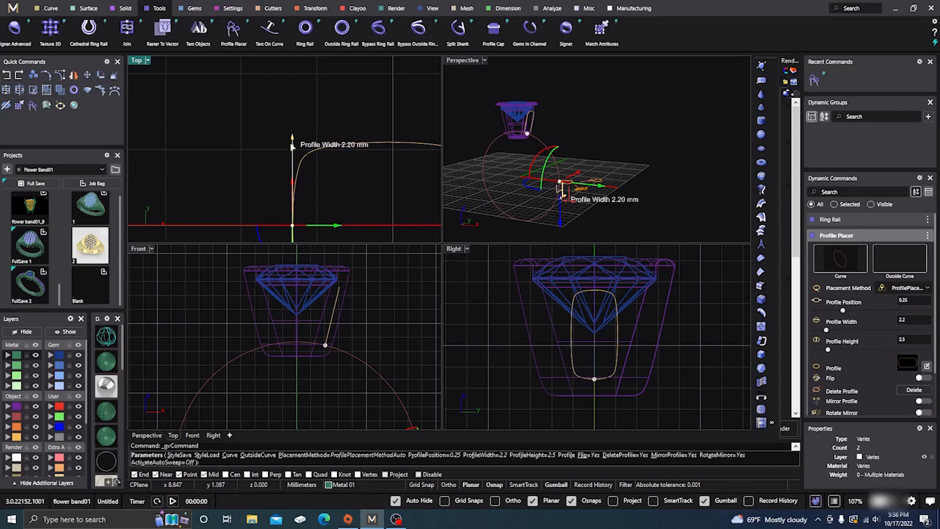
{"action": "left_click_drag", "start_coordinate": [293, 146], "coordinate": [293, 97]}
{"action": "mouse_move", "coordinate": [292, 110]}
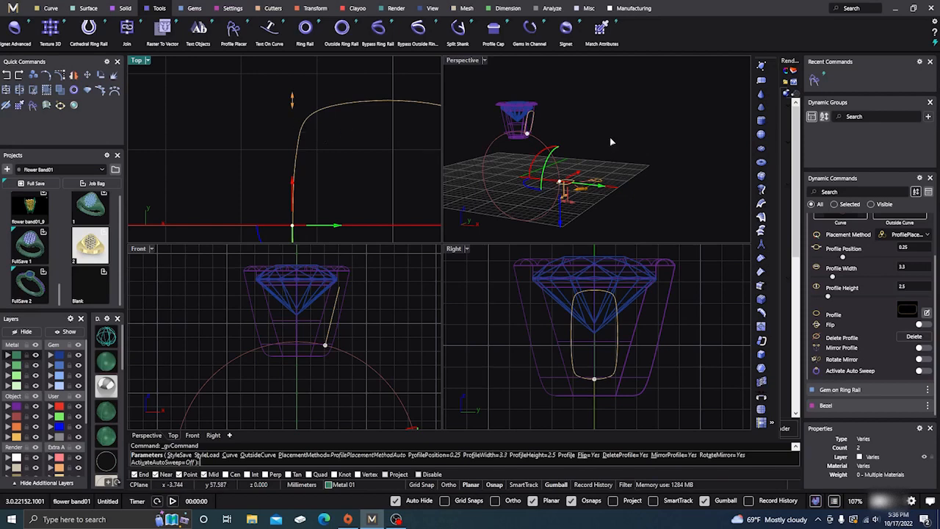
- Mirror the profile at position 0.25 to the opposite side of the ring rail
{"action": "scroll", "coordinate": [610, 140], "scroll_direction": "down", "scroll_amount": 5}
{"action": "right_click_drag", "start_coordinate": [625, 152], "coordinate": [625, 174]}
{"action": "mouse_move", "coordinate": [586, 166]}
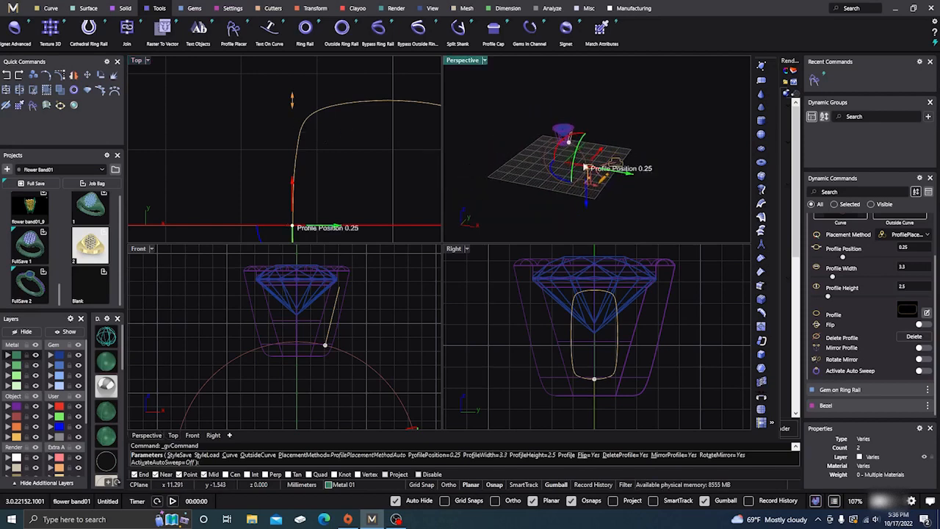
{"action": "scroll", "coordinate": [569, 141], "scroll_direction": "up", "scroll_amount": 4}
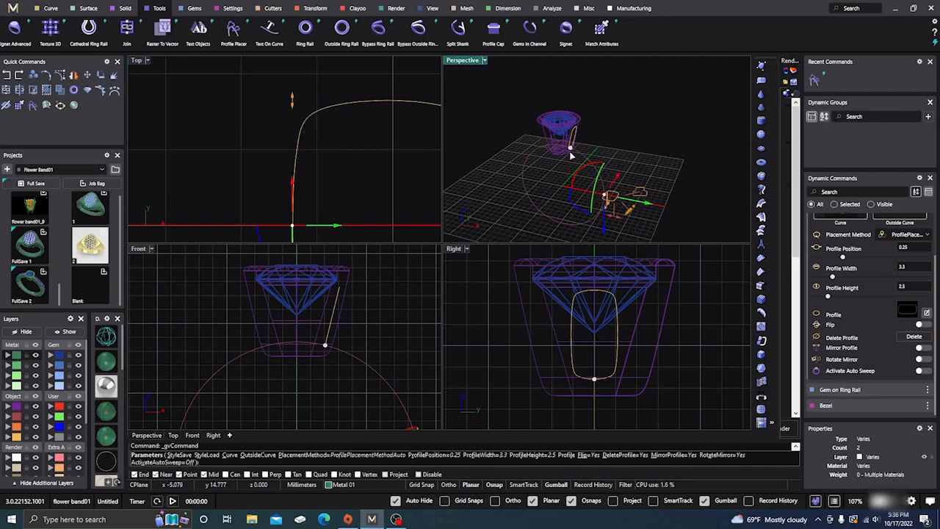
{"action": "scroll", "coordinate": [567, 146], "scroll_direction": "up", "scroll_amount": 3}
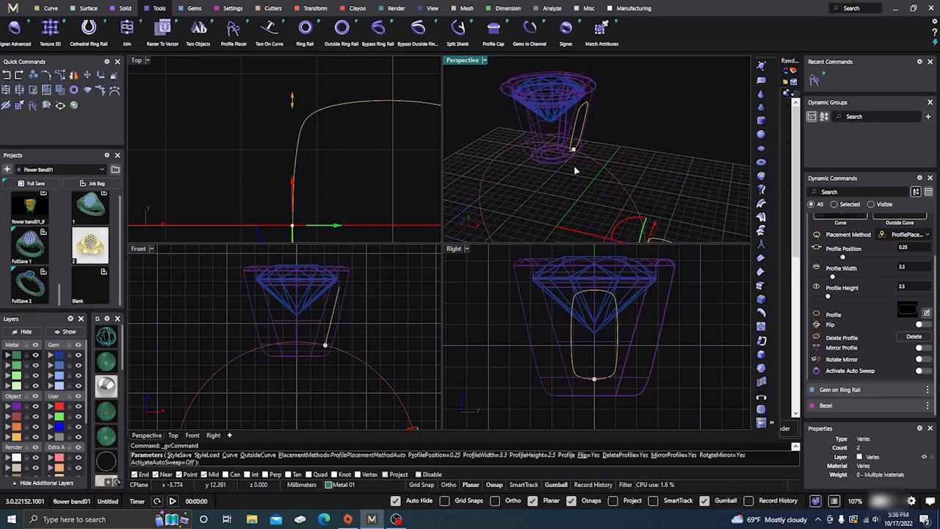
{"action": "scroll", "coordinate": [588, 151], "scroll_direction": "down", "scroll_amount": 5}
{"action": "scroll", "coordinate": [601, 193], "scroll_direction": "down", "scroll_amount": 2}
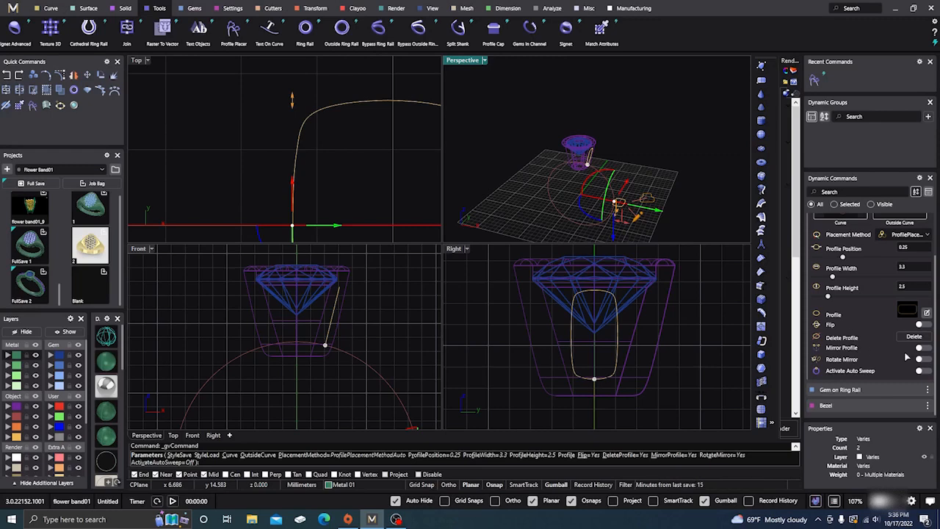
{"action": "mouse_move", "coordinate": [613, 204]}
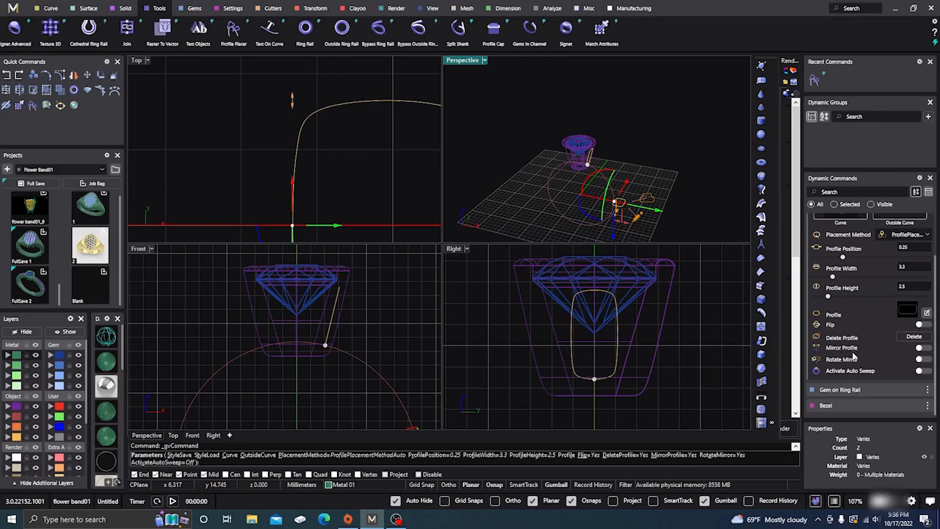
{"action": "left_click", "coordinate": [923, 348]}
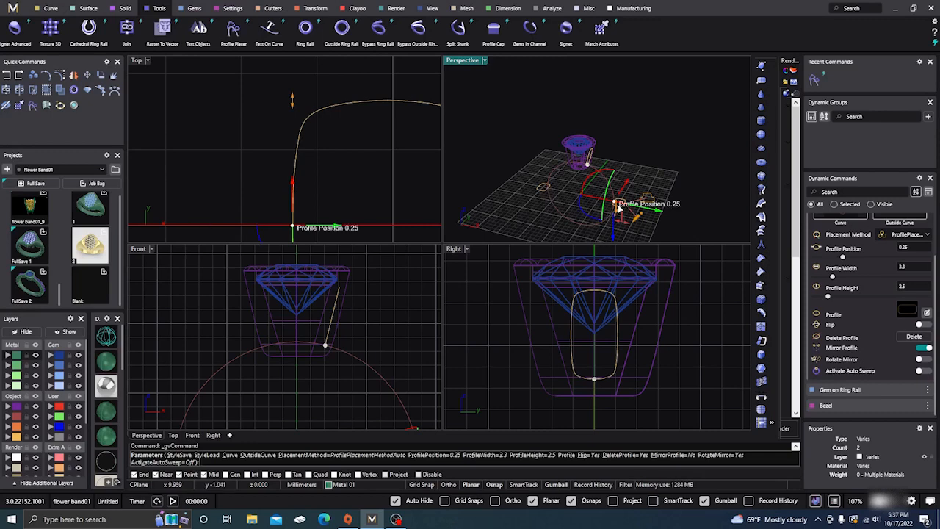
{"action": "mouse_move", "coordinate": [616, 205]}
{"action": "left_mouse_down"}
{"action": "mouse_move", "coordinate": [590, 163]}
{"action": "mouse_move", "coordinate": [609, 188]}
{"action": "mouse_move", "coordinate": [549, 176]}
{"action": "mouse_move", "coordinate": [560, 173]}
{"action": "mouse_move", "coordinate": [599, 224]}
{"action": "left_mouse_up"}
- Select the profile beside the bezel at position 0.04 and mirror it to the bezel's other side
{"action": "scroll", "coordinate": [591, 165], "scroll_direction": "up", "scroll_amount": 3}
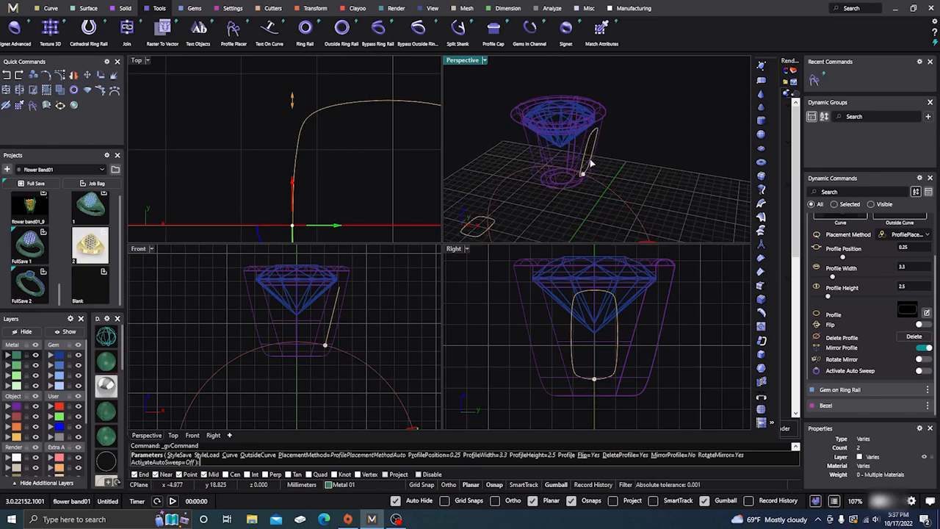
{"action": "mouse_move", "coordinate": [591, 158]}
{"action": "right_mouse_down"}
{"action": "mouse_move", "coordinate": [621, 166]}
{"action": "mouse_move", "coordinate": [584, 163]}
{"action": "right_mouse_up"}
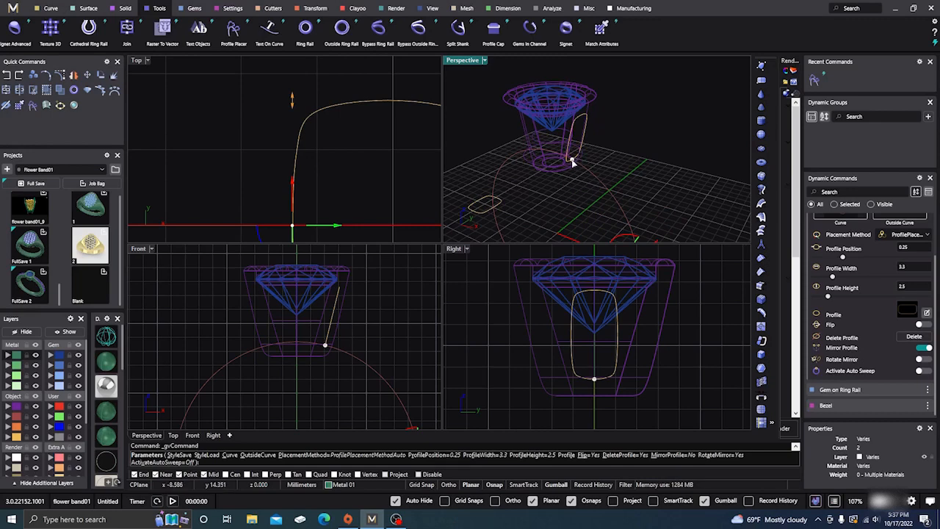
{"action": "left_click", "coordinate": [572, 162]}
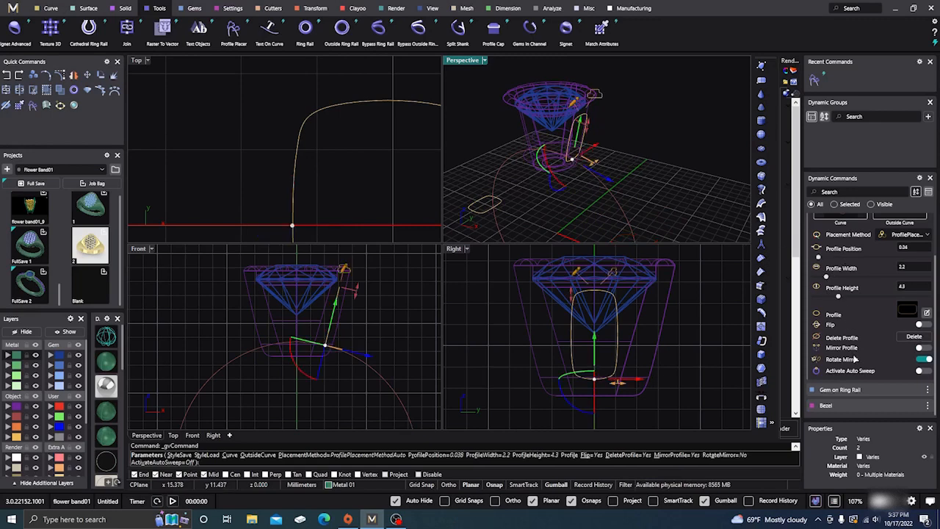
{"action": "left_click", "coordinate": [920, 348]}
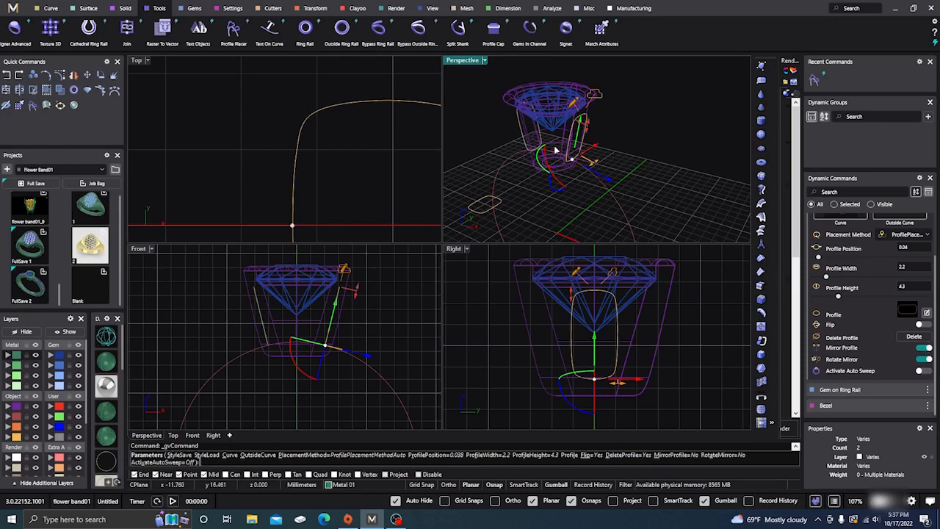
- Add a profile at the base of the ring rail, position 0.5, and set its height to 2.5 mm
{"action": "scroll", "coordinate": [556, 149], "scroll_direction": "down", "scroll_amount": 5}
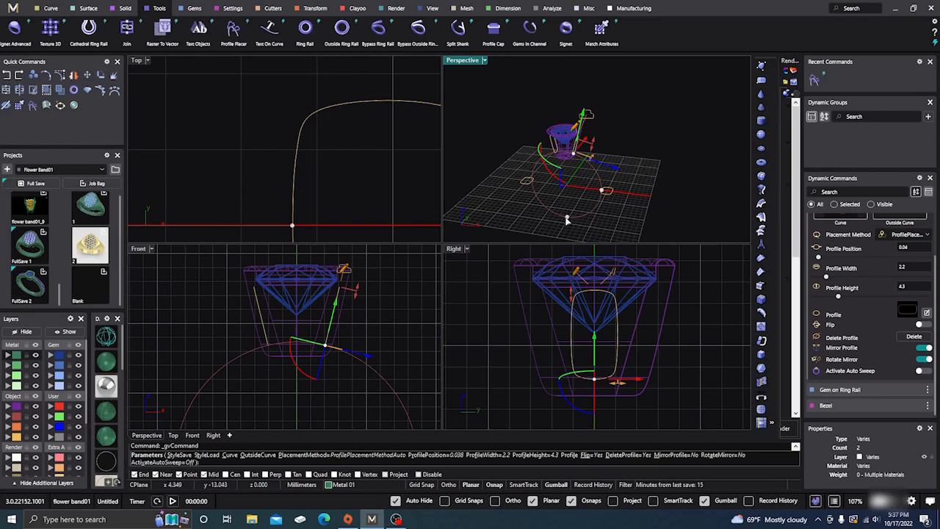
{"action": "left_click", "coordinate": [567, 218]}
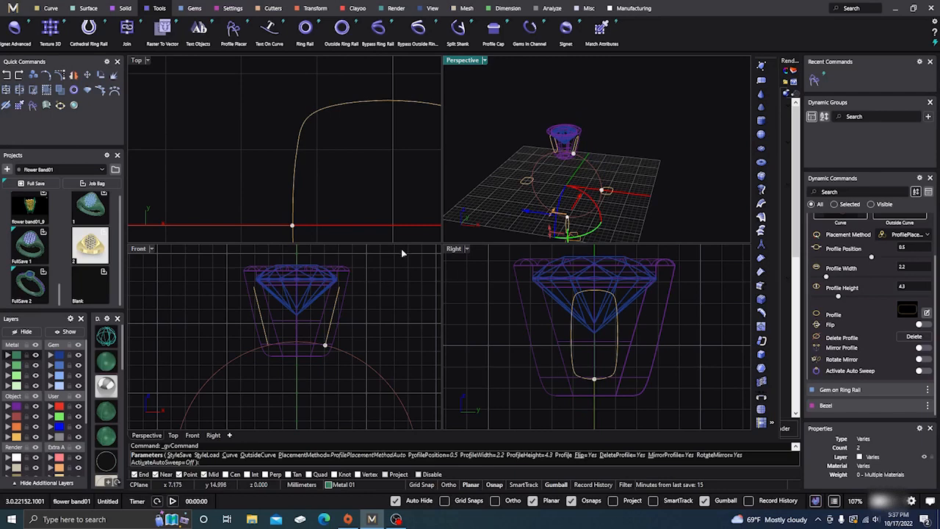
{"action": "scroll", "coordinate": [551, 278], "scroll_direction": "down", "scroll_amount": 5}
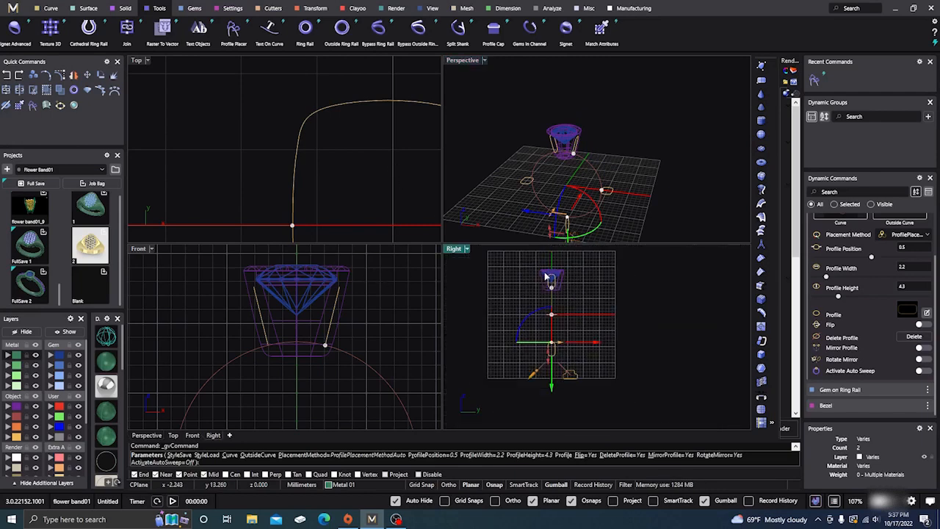
{"action": "scroll", "coordinate": [535, 392], "scroll_direction": "up", "scroll_amount": 4}
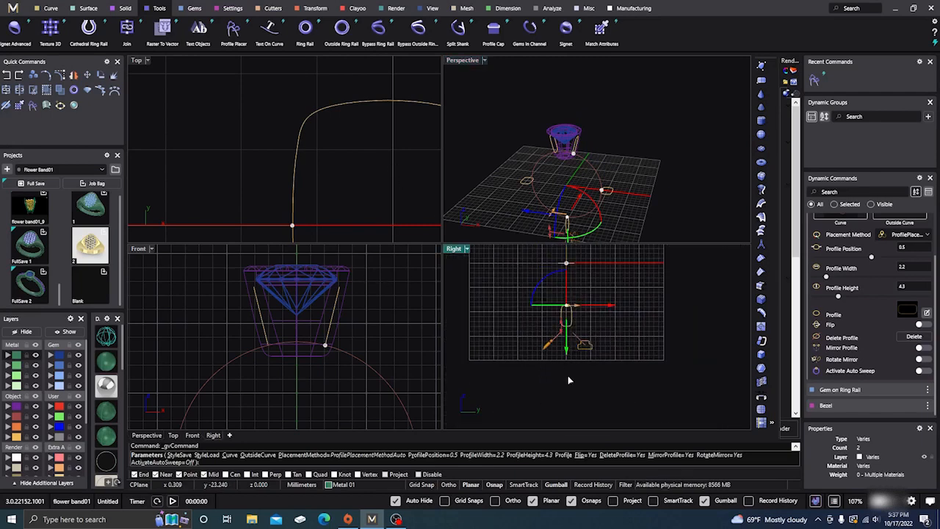
{"action": "scroll", "coordinate": [567, 380], "scroll_direction": "up", "scroll_amount": 3}
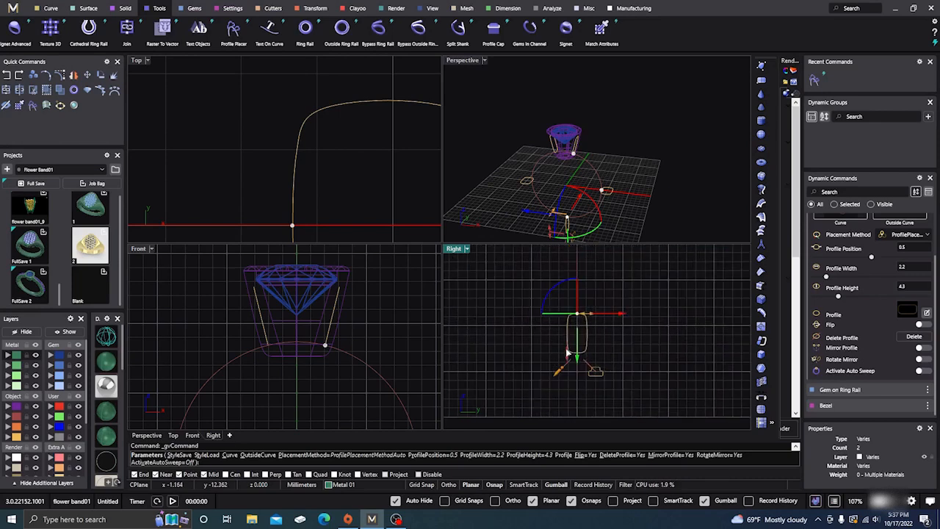
{"action": "left_click_drag", "start_coordinate": [568, 356], "coordinate": [568, 340]}
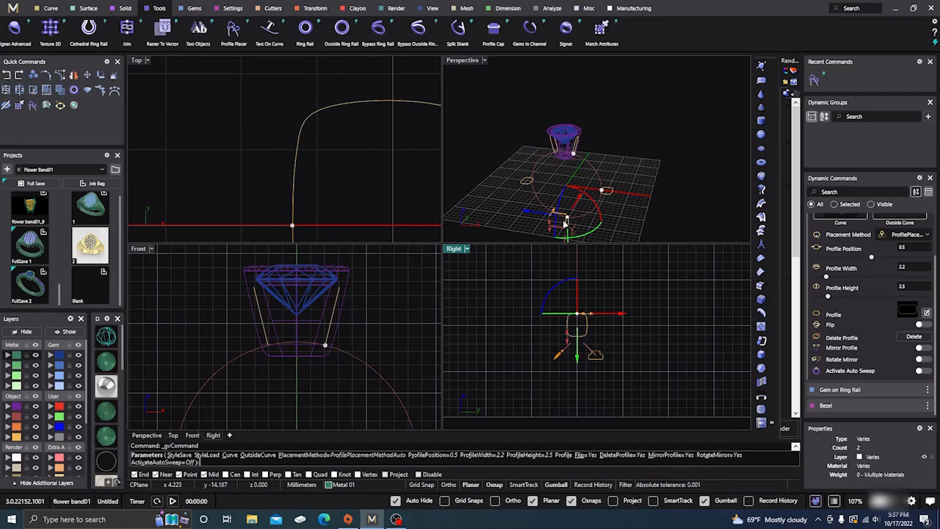
- Set the base profile's width to 2.5 mm and finish the Profile Placer command
{"action": "scroll", "coordinate": [578, 324], "scroll_direction": "up", "scroll_amount": 6}
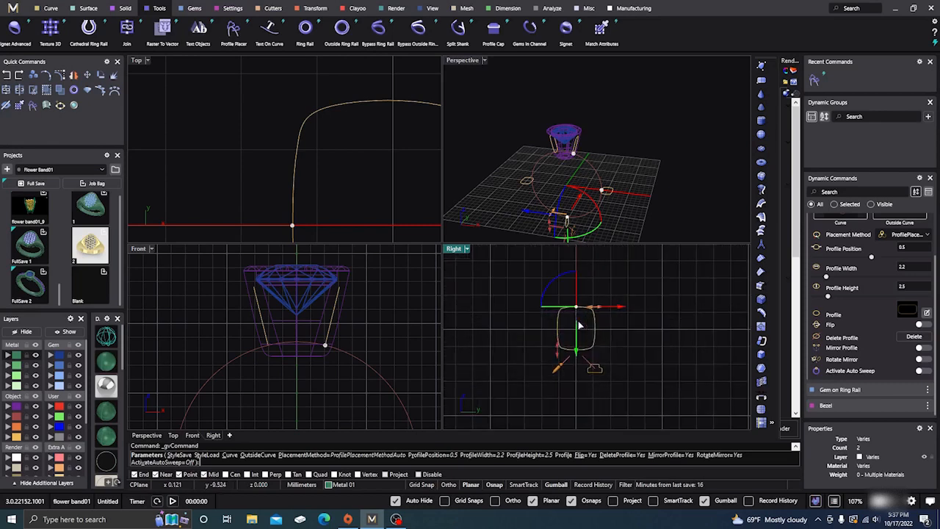
{"action": "scroll", "coordinate": [602, 328], "scroll_direction": "up", "scroll_amount": 3}
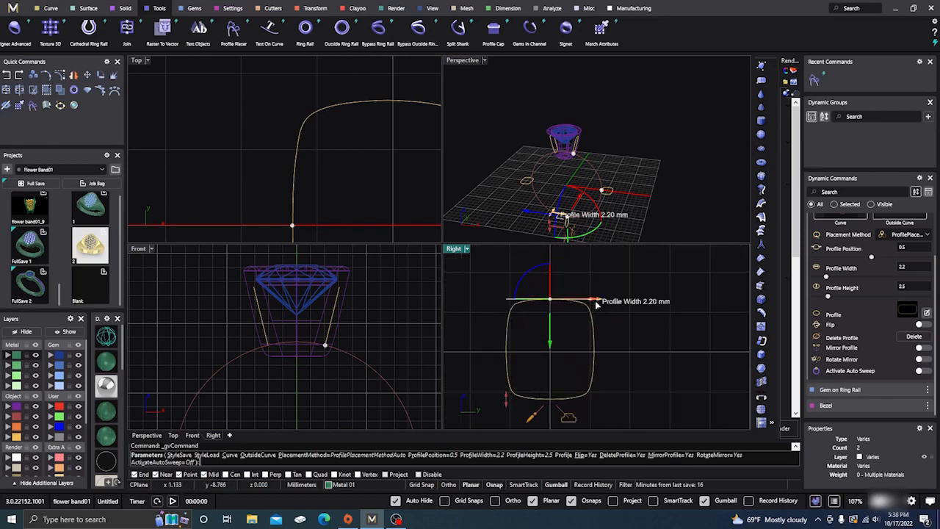
{"action": "scroll", "coordinate": [596, 298], "scroll_direction": "up", "scroll_amount": 3}
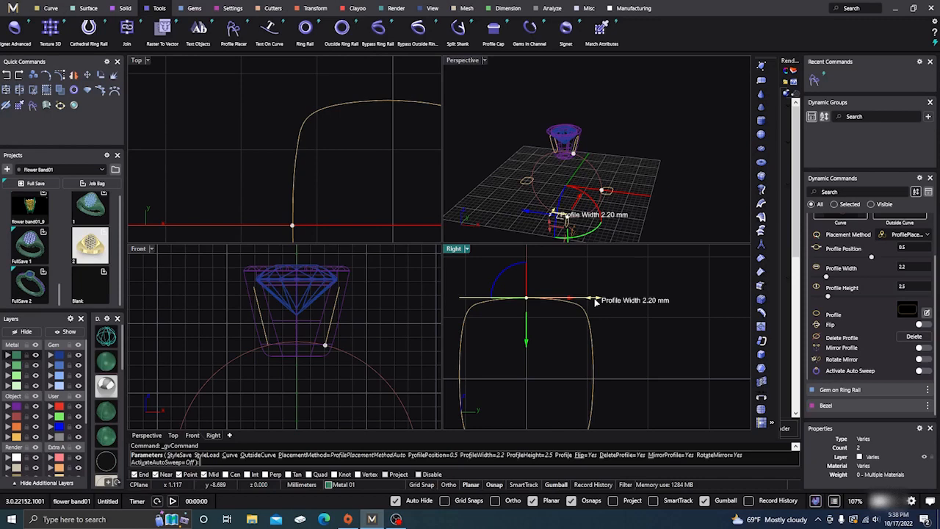
{"action": "left_click_drag", "start_coordinate": [596, 300], "coordinate": [609, 301]}
{"action": "right_click_drag", "start_coordinate": [616, 205], "coordinate": [552, 133]}
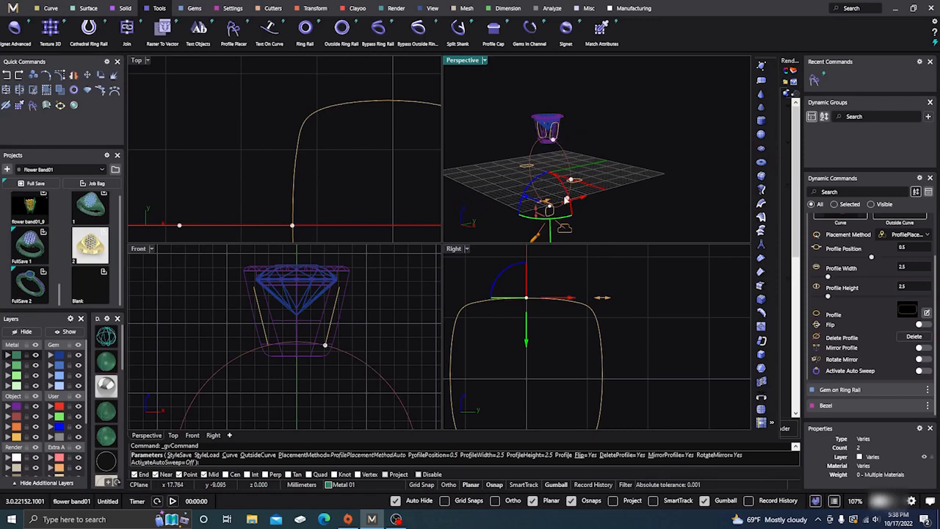
{"action": "scroll", "coordinate": [517, 177], "scroll_direction": "down", "scroll_amount": 2}
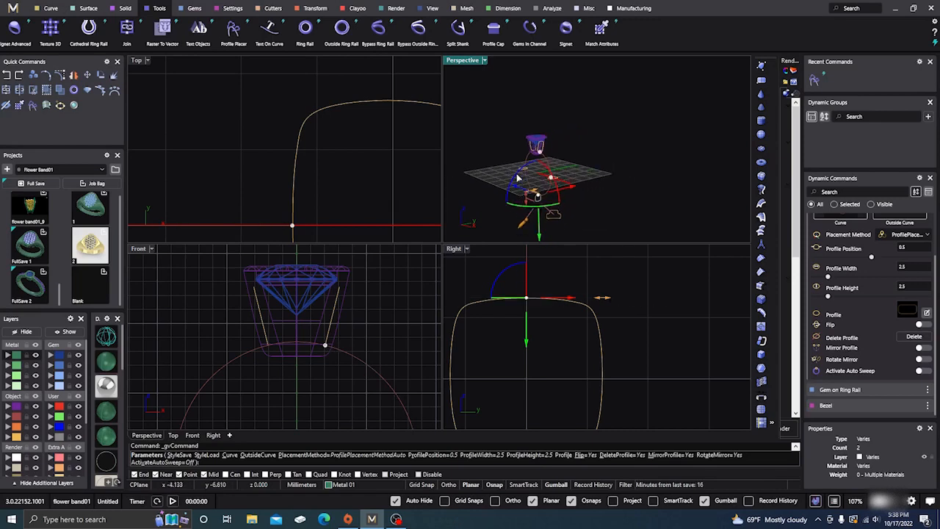
{"action": "right_click_drag", "start_coordinate": [517, 177], "coordinate": [648, 152]}
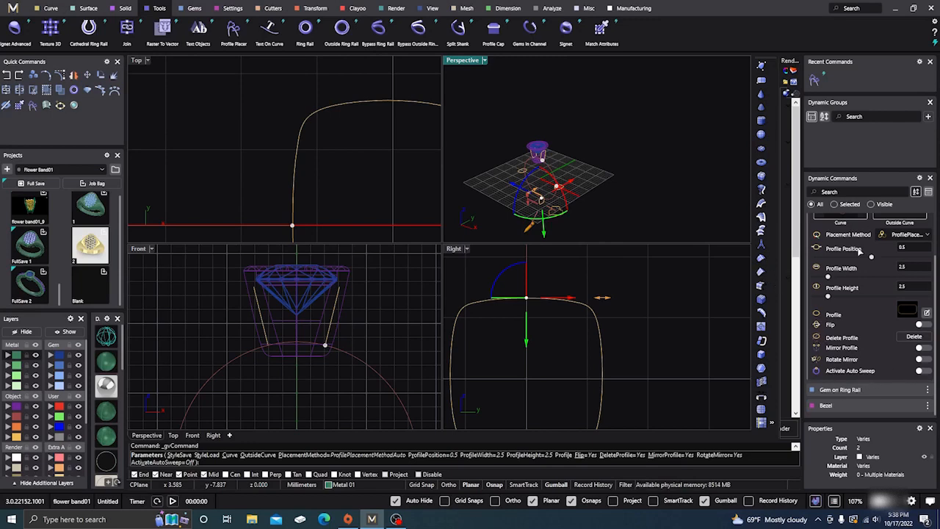
{"action": "right_click", "coordinate": [617, 173]}
{"action": "scroll", "coordinate": [617, 173], "scroll_direction": "down", "scroll_amount": 4}
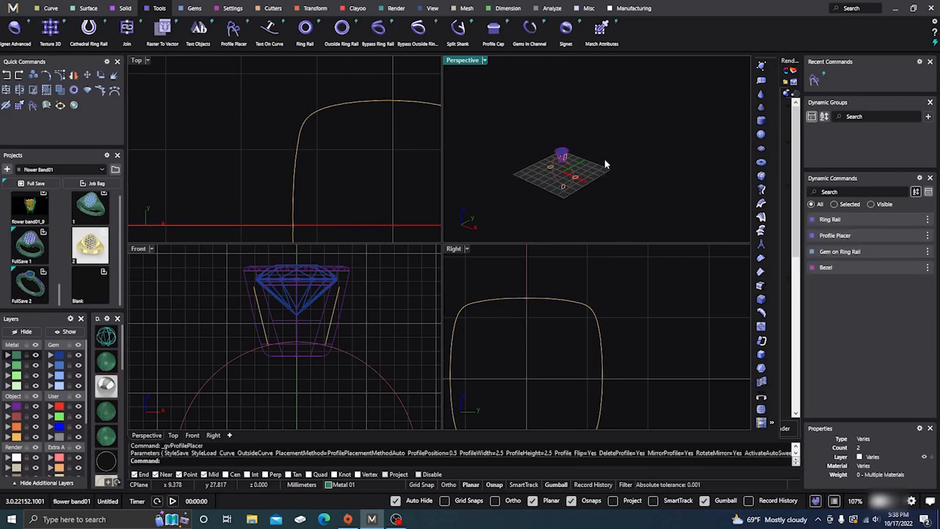
- Edit the ring rail and set its US finger size to 10
{"action": "right_click_drag", "start_coordinate": [607, 162], "coordinate": [619, 171]}
{"action": "scroll", "coordinate": [587, 184], "scroll_direction": "up", "scroll_amount": 3}
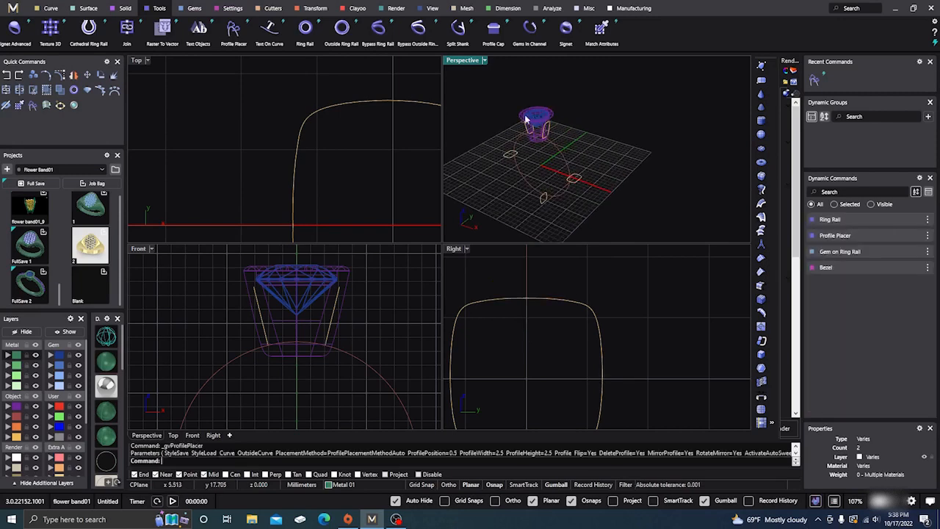
{"action": "mouse_move", "coordinate": [839, 225]}
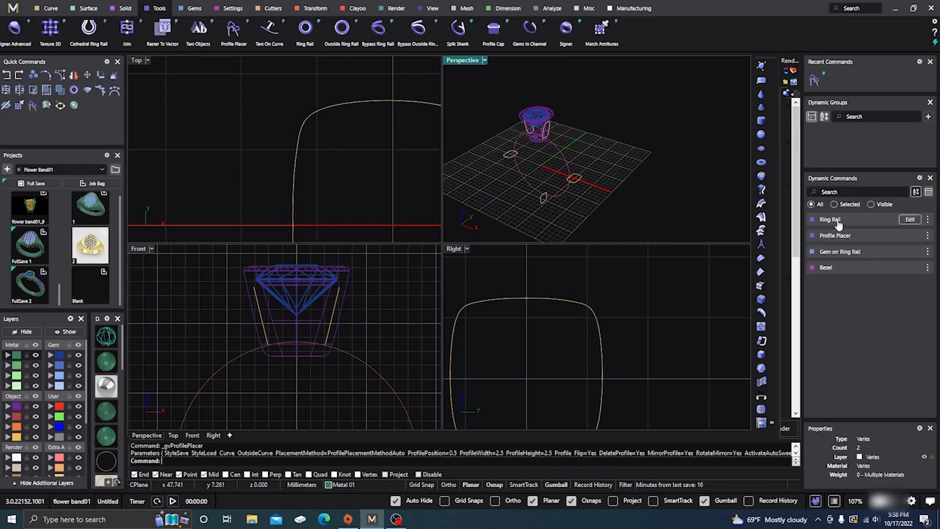
{"action": "left_click", "coordinate": [910, 220]}
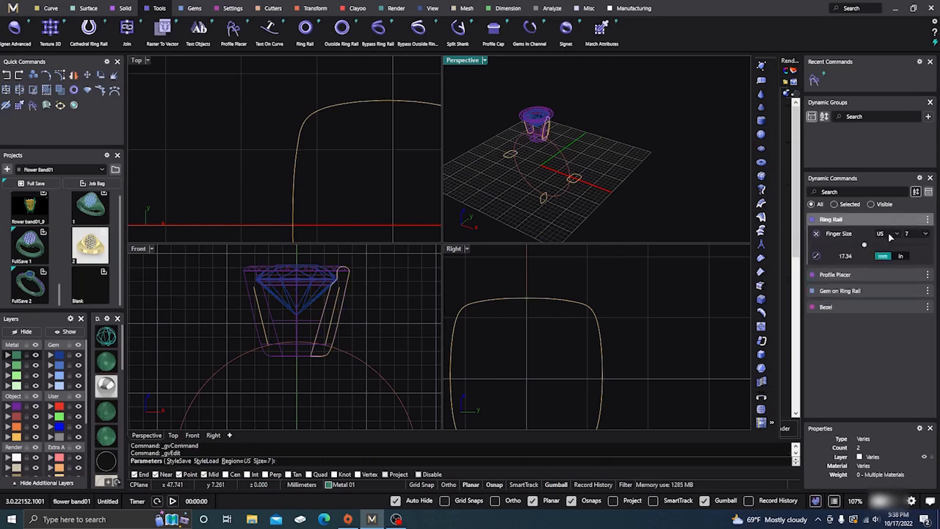
{"action": "left_click", "coordinate": [924, 234]}
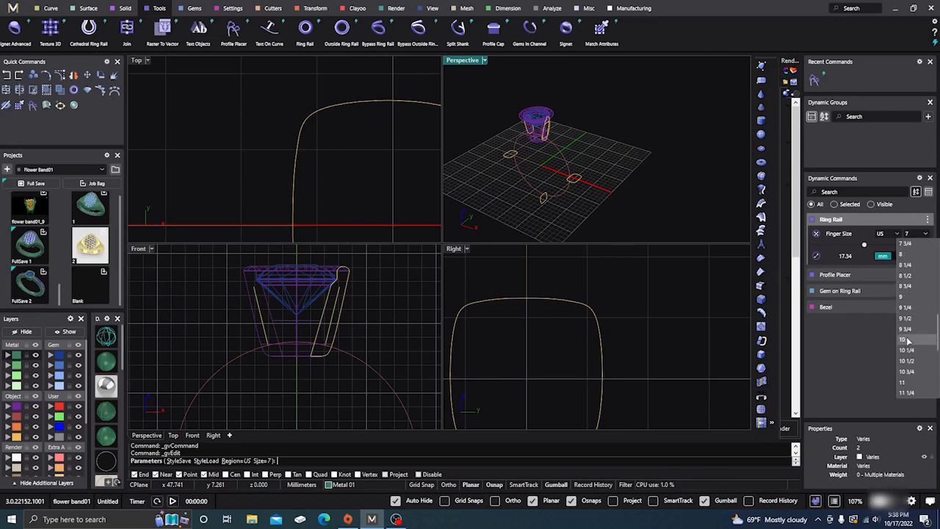
{"action": "left_click", "coordinate": [908, 342]}
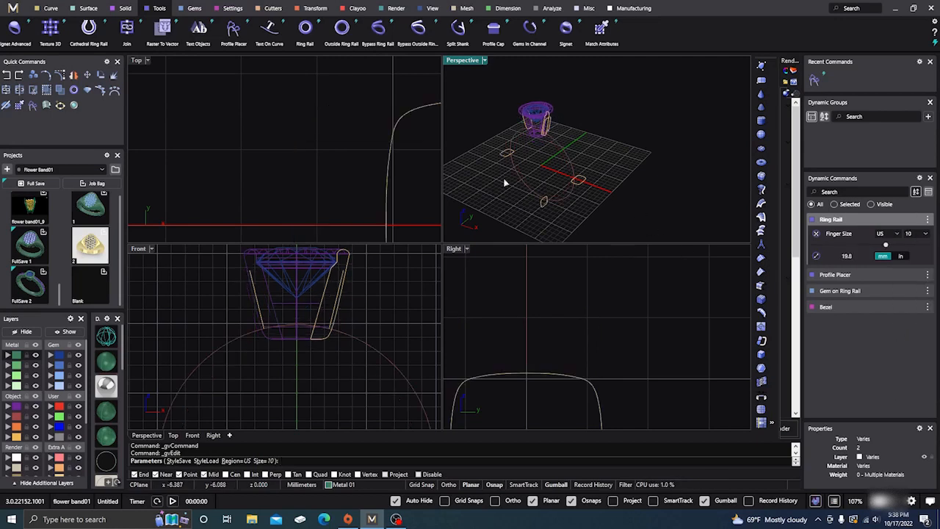
- Return the ring rail's US finger size to 7
{"action": "left_click", "coordinate": [927, 233]}
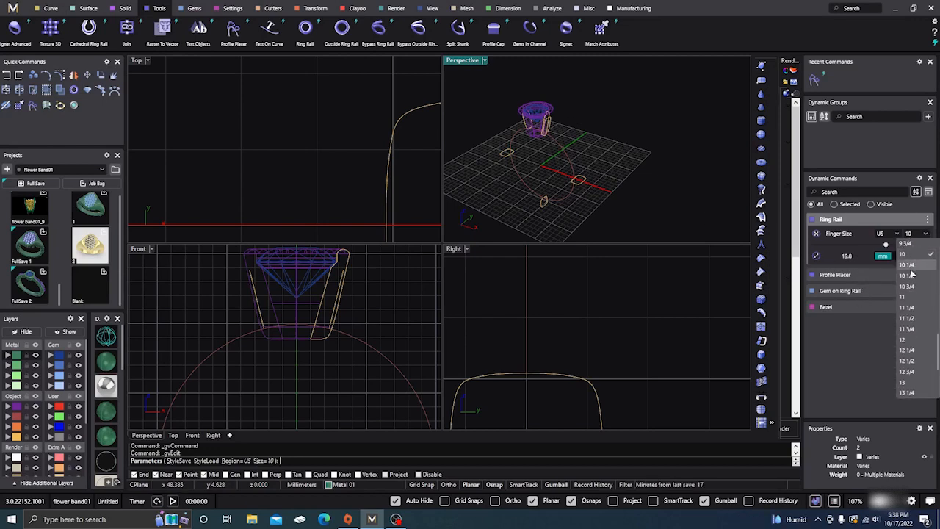
{"action": "scroll", "coordinate": [912, 273], "scroll_direction": "up", "scroll_amount": 2}
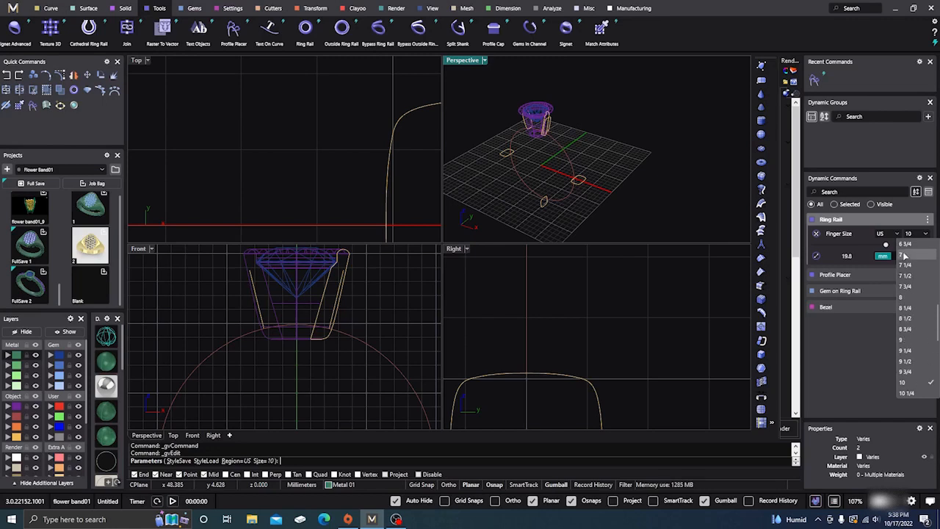
{"action": "left_click", "coordinate": [905, 254]}
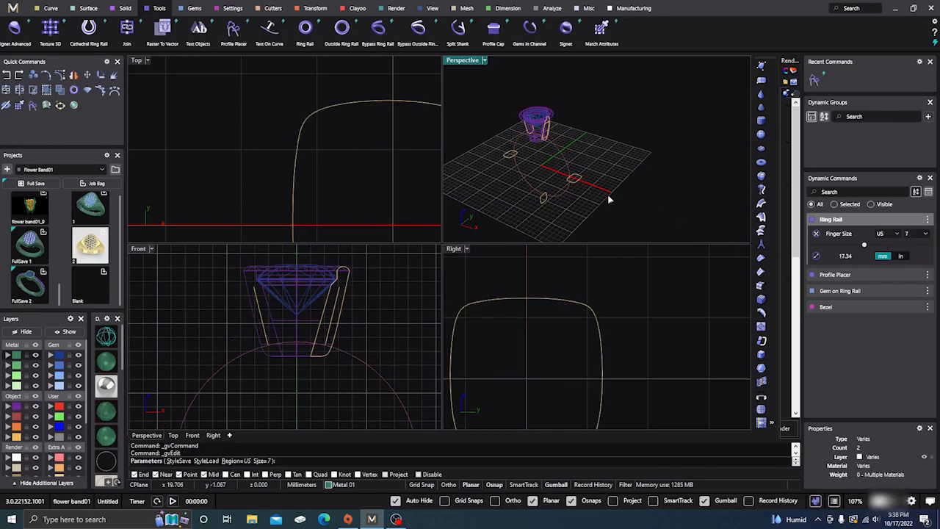
- Examine the gem, bezel and profiles around the ring rail from several angles, and finish editing the ring rail
{"action": "scroll", "coordinate": [639, 184], "scroll_direction": "down", "scroll_amount": 2}
{"action": "scroll", "coordinate": [646, 188], "scroll_direction": "down", "scroll_amount": 3}
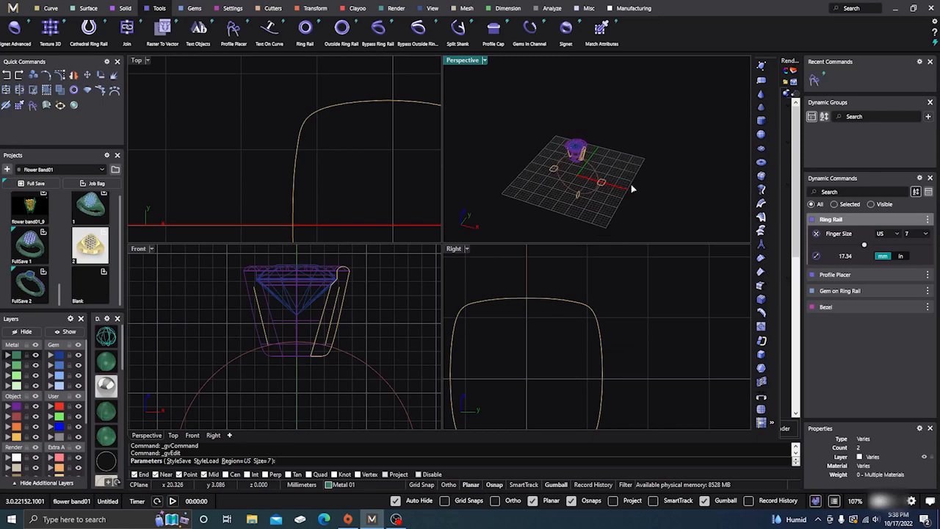
{"action": "scroll", "coordinate": [604, 220], "scroll_direction": "up", "scroll_amount": 5}
{"action": "scroll", "coordinate": [588, 173], "scroll_direction": "down", "scroll_amount": 2}
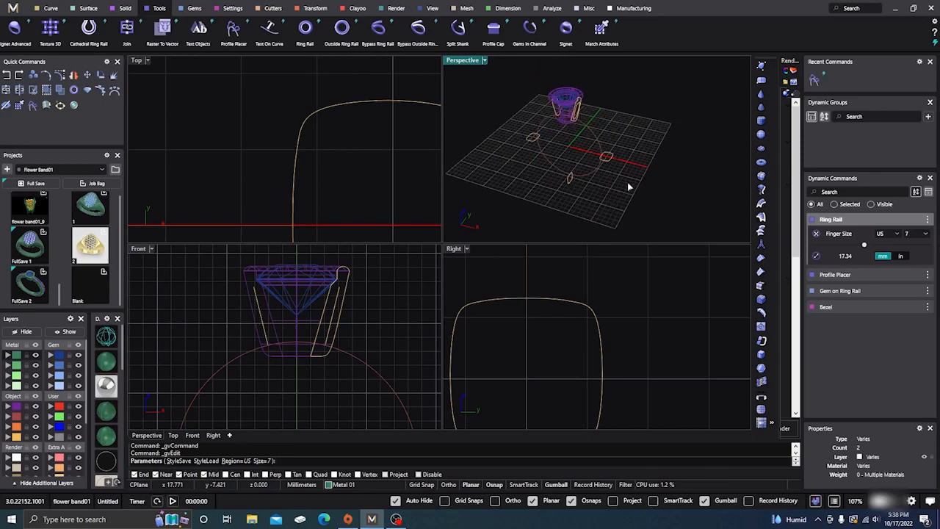
{"action": "scroll", "coordinate": [602, 117], "scroll_direction": "up", "scroll_amount": 4}
{"action": "right_click_drag", "start_coordinate": [600, 130], "coordinate": [663, 118]}
{"action": "scroll", "coordinate": [596, 140], "scroll_direction": "down", "scroll_amount": 3}
{"action": "scroll", "coordinate": [575, 116], "scroll_direction": "up", "scroll_amount": 5}
{"action": "scroll", "coordinate": [576, 116], "scroll_direction": "up", "scroll_amount": 2}
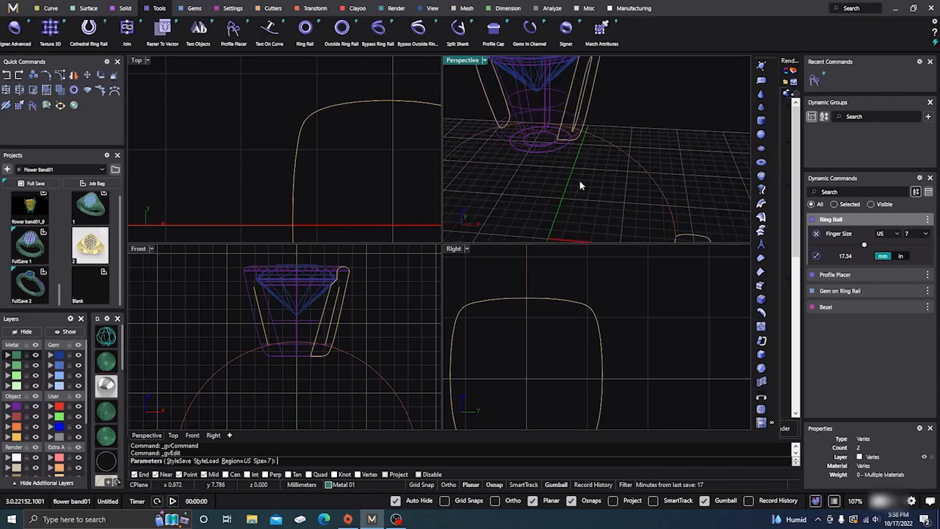
{"action": "scroll", "coordinate": [580, 182], "scroll_direction": "down", "scroll_amount": 5}
{"action": "right_click_drag", "start_coordinate": [579, 181], "coordinate": [587, 181]}
{"action": "scroll", "coordinate": [593, 158], "scroll_direction": "up", "scroll_amount": 3}
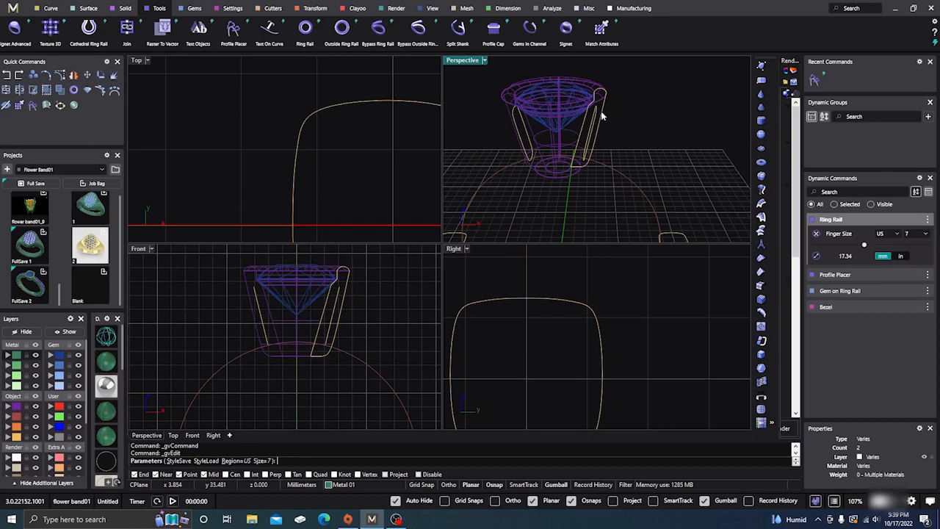
{"action": "right_click", "coordinate": [629, 153]}
{"action": "scroll", "coordinate": [628, 148], "scroll_direction": "down", "scroll_amount": 4}
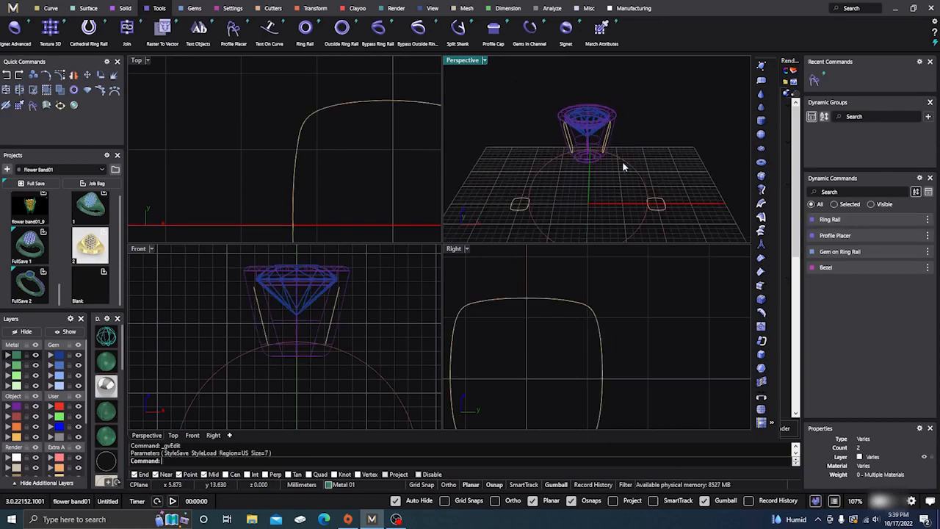
{"action": "right_click_drag", "start_coordinate": [622, 161], "coordinate": [609, 157]}
{"action": "scroll", "coordinate": [592, 181], "scroll_direction": "down", "scroll_amount": 4}
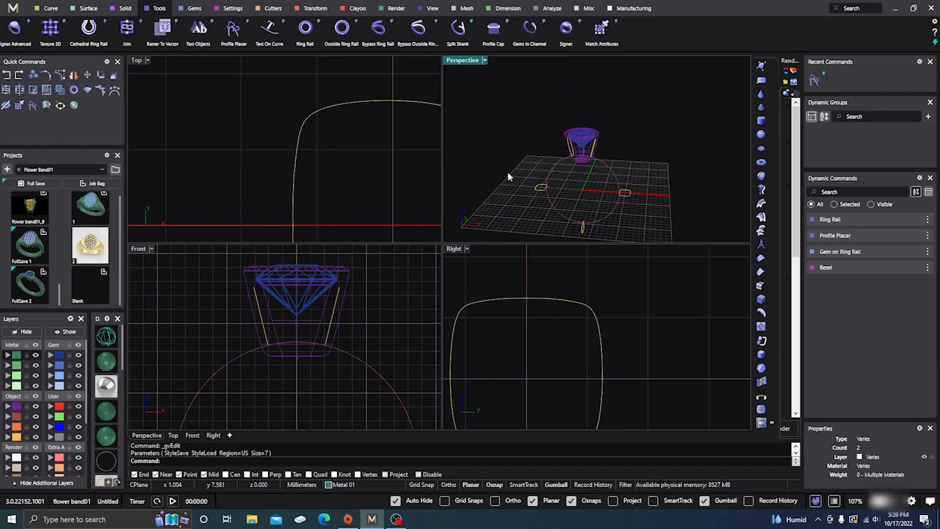
- Create a Sweep 1 along the ring rail using all five profiles, from one side of the bezel around the base to the other
{"action": "left_click", "coordinate": [88, 8]}
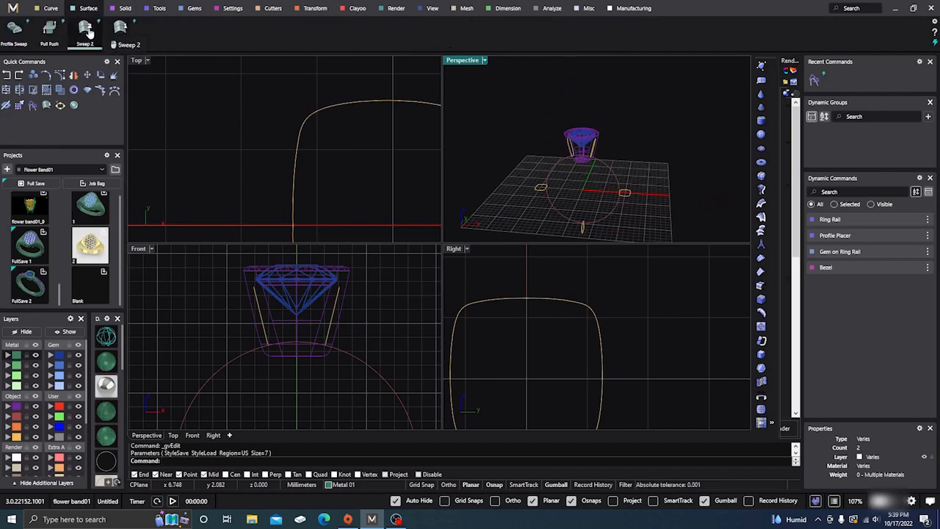
{"action": "left_click", "coordinate": [121, 37]}
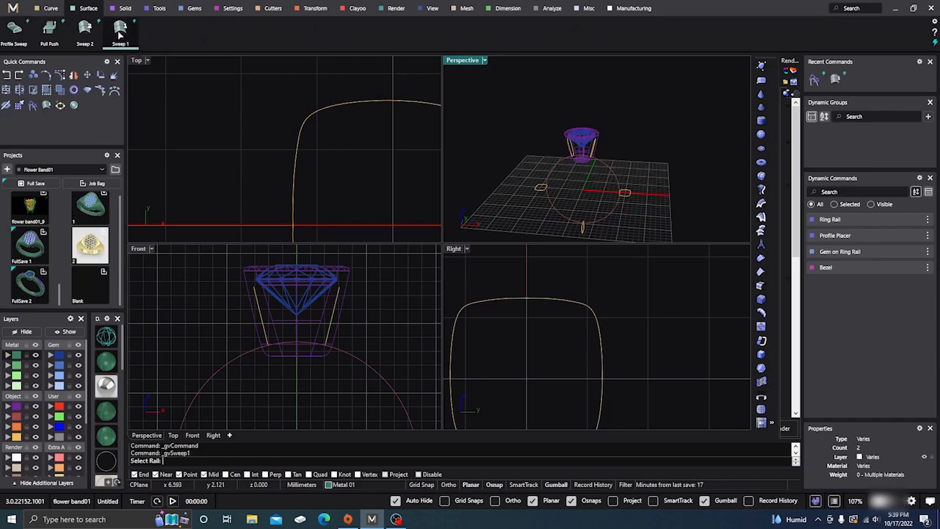
{"action": "right_click_drag", "start_coordinate": [646, 171], "coordinate": [601, 173]}
{"action": "left_click", "coordinate": [601, 173]}
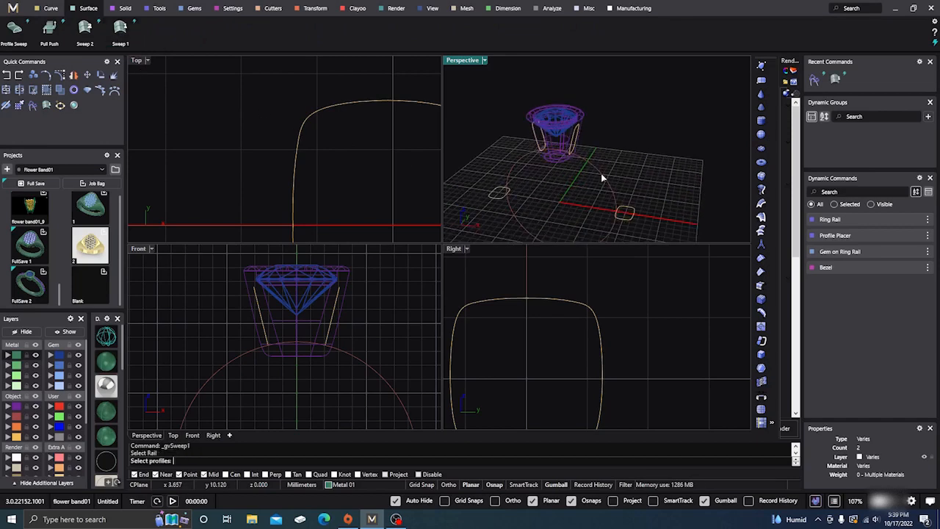
{"action": "left_click", "coordinate": [577, 145]}
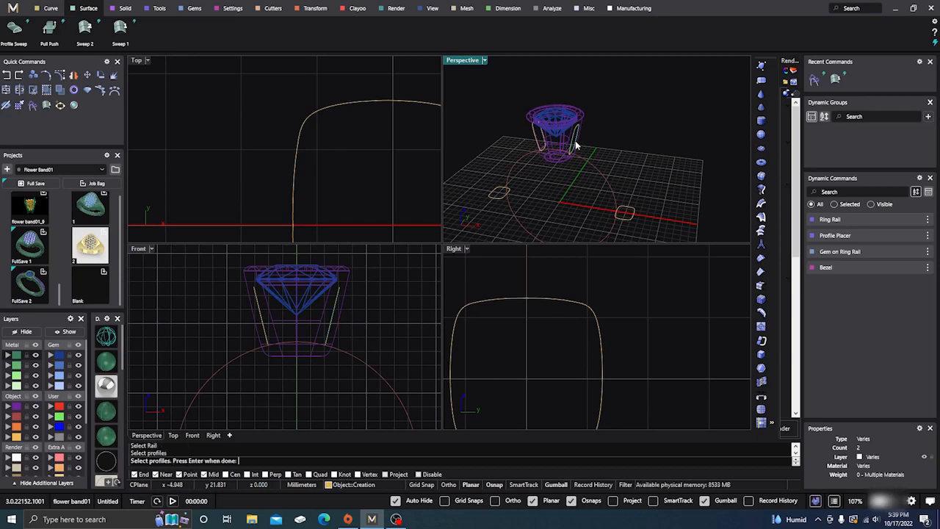
{"action": "left_click", "coordinate": [624, 206]}
{"action": "scroll", "coordinate": [623, 142], "scroll_direction": "down", "scroll_amount": 6}
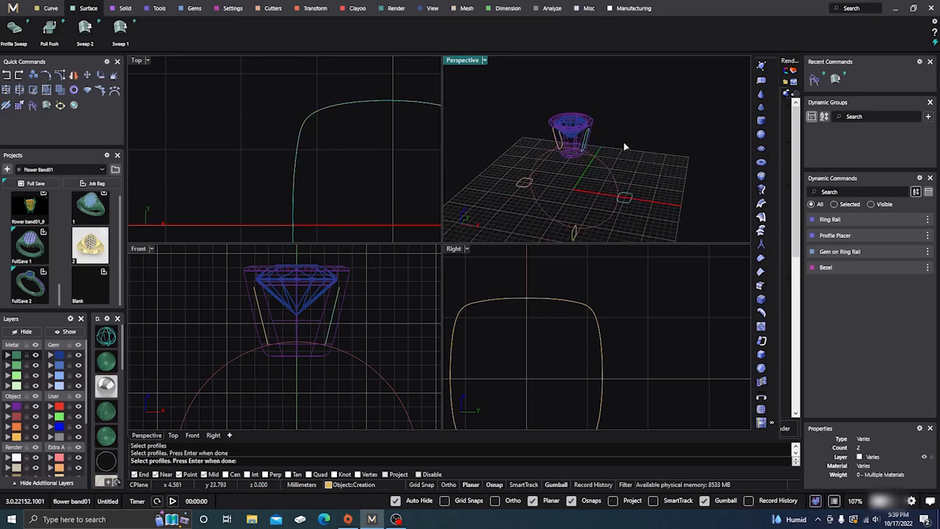
{"action": "scroll", "coordinate": [605, 204], "scroll_direction": "up", "scroll_amount": 4}
{"action": "scroll", "coordinate": [595, 206], "scroll_direction": "up", "scroll_amount": 2}
{"action": "left_click", "coordinate": [580, 201]}
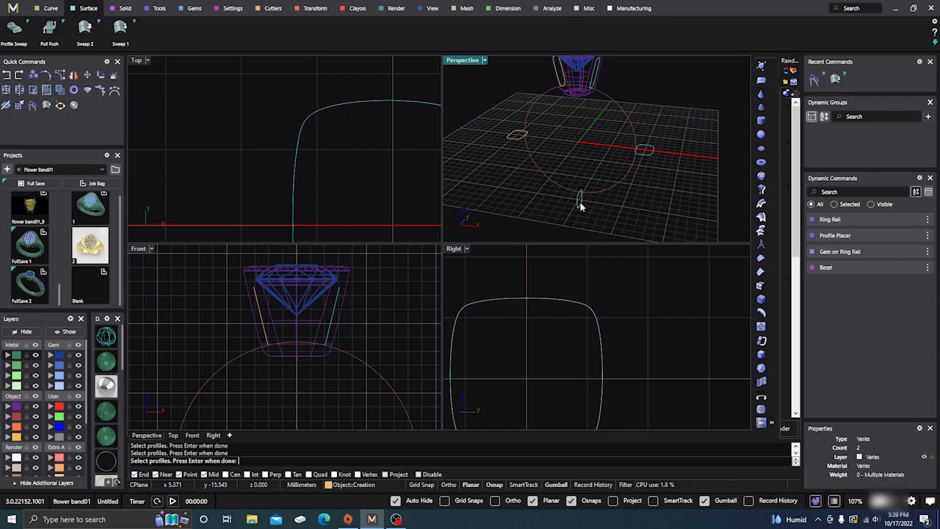
{"action": "right_click_drag", "start_coordinate": [513, 144], "coordinate": [556, 125]}
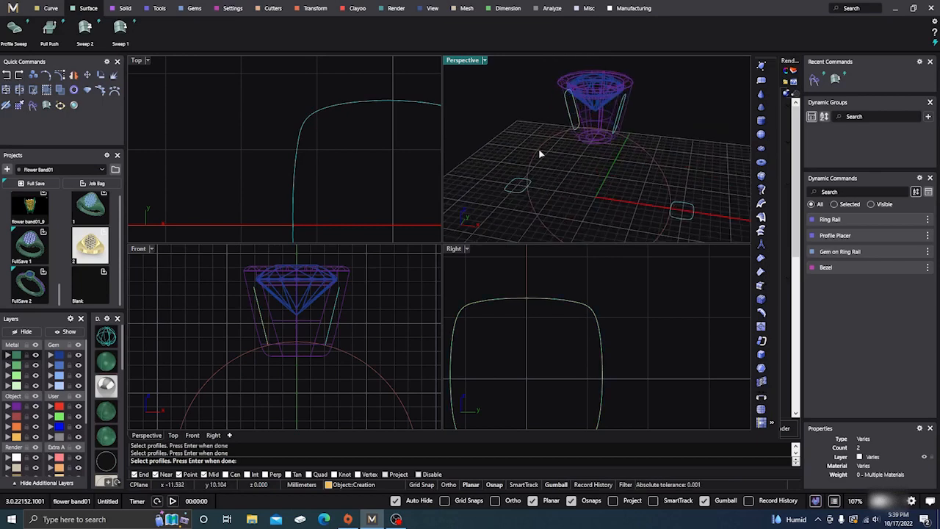
{"action": "key", "text": "Return"}
- Check the swept shank's ends at the bezel and its overall form, and accept the sweep
{"action": "scroll", "coordinate": [624, 125], "scroll_direction": "up", "scroll_amount": 4}
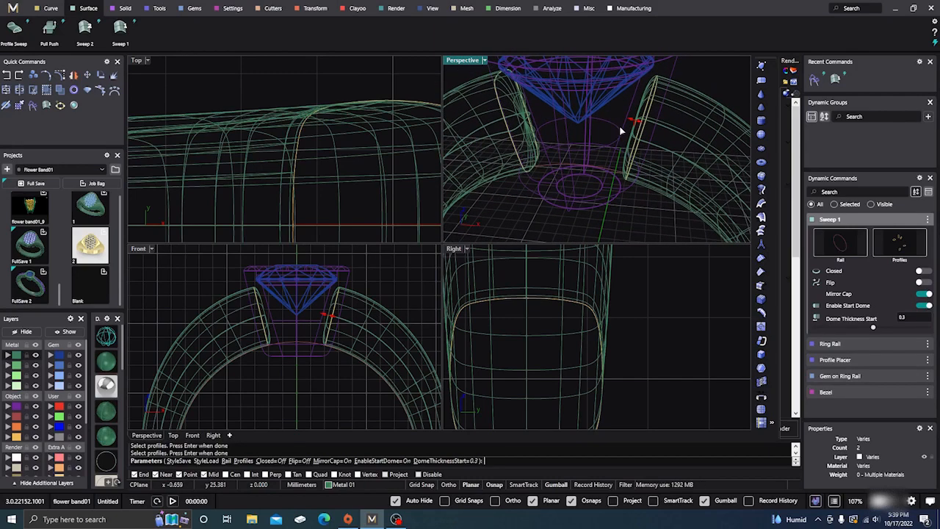
{"action": "scroll", "coordinate": [619, 131], "scroll_direction": "down", "scroll_amount": 5}
{"action": "right_click_drag", "start_coordinate": [618, 132], "coordinate": [592, 197]}
{"action": "scroll", "coordinate": [591, 164], "scroll_direction": "down", "scroll_amount": 5}
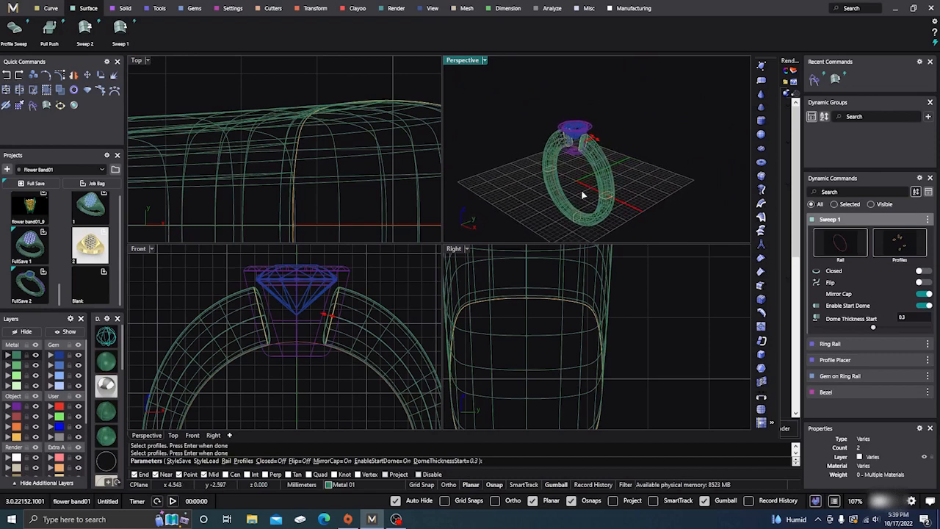
{"action": "right_click", "coordinate": [583, 195]}
{"action": "scroll", "coordinate": [566, 181], "scroll_direction": "up", "scroll_amount": 7}
{"action": "scroll", "coordinate": [580, 173], "scroll_direction": "down", "scroll_amount": 5}
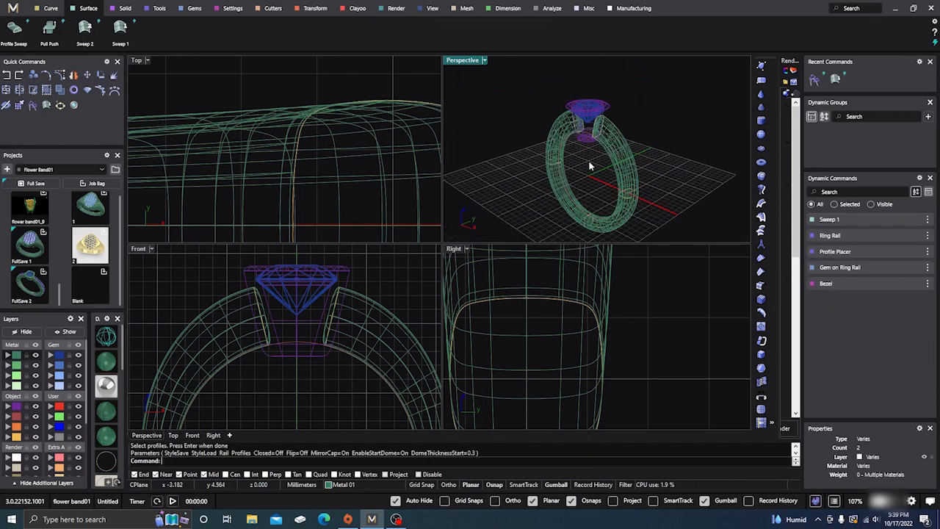
- Edit the Profile Placer to turn off mirroring for the profile at position 0.25, and finish the command
{"action": "scroll", "coordinate": [577, 177], "scroll_direction": "up", "scroll_amount": 8}
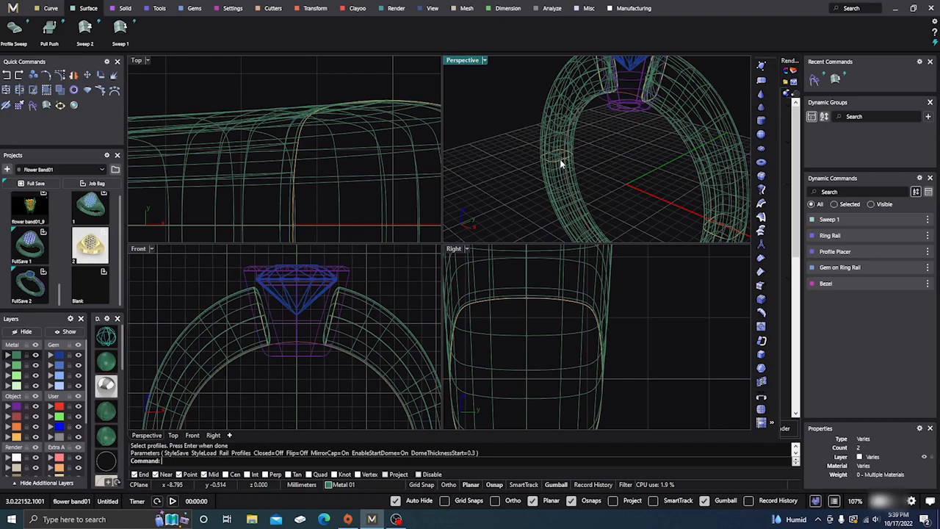
{"action": "left_click", "coordinate": [559, 158]}
{"action": "left_click", "coordinate": [590, 186]}
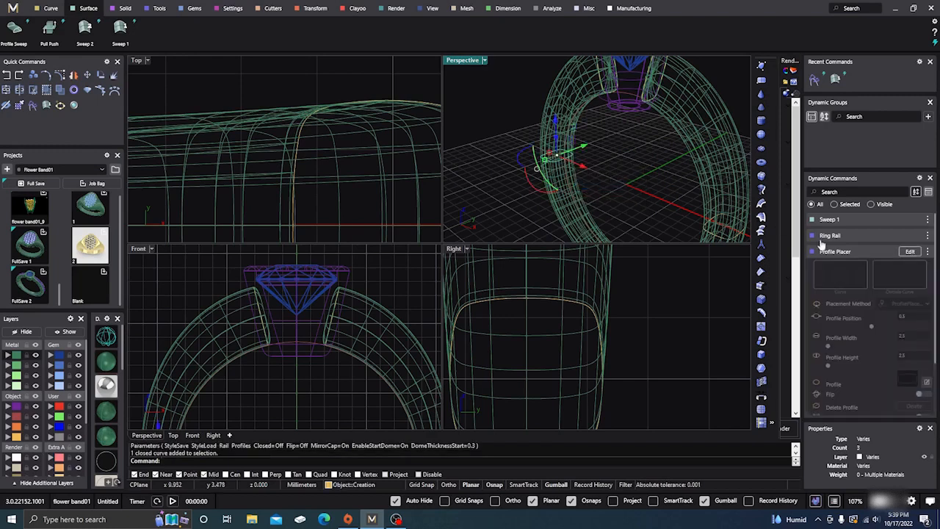
{"action": "left_click", "coordinate": [903, 254]}
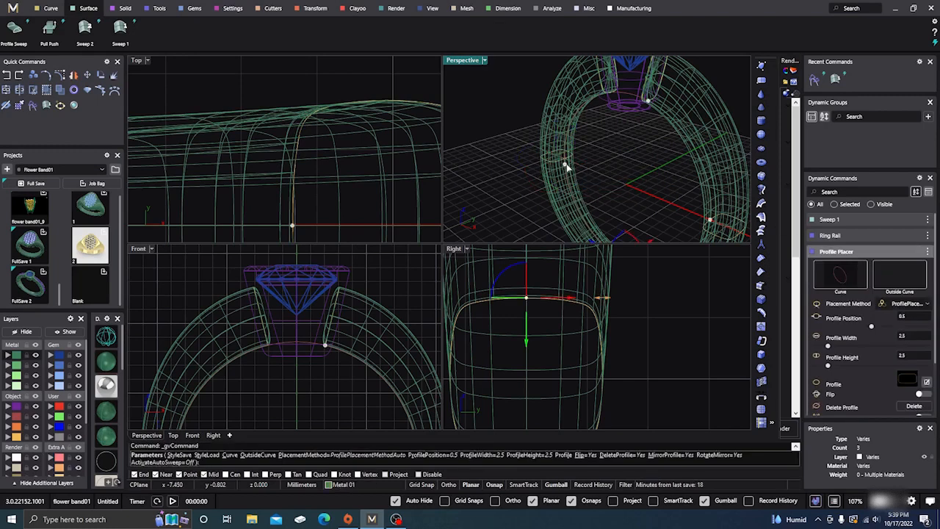
{"action": "scroll", "coordinate": [868, 357], "scroll_direction": "down", "scroll_amount": 2}
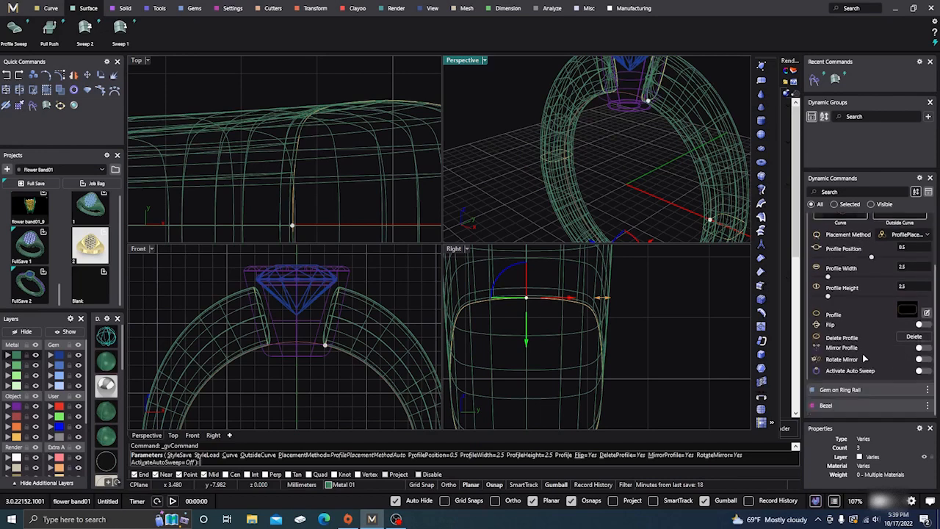
{"action": "left_click", "coordinate": [710, 222]}
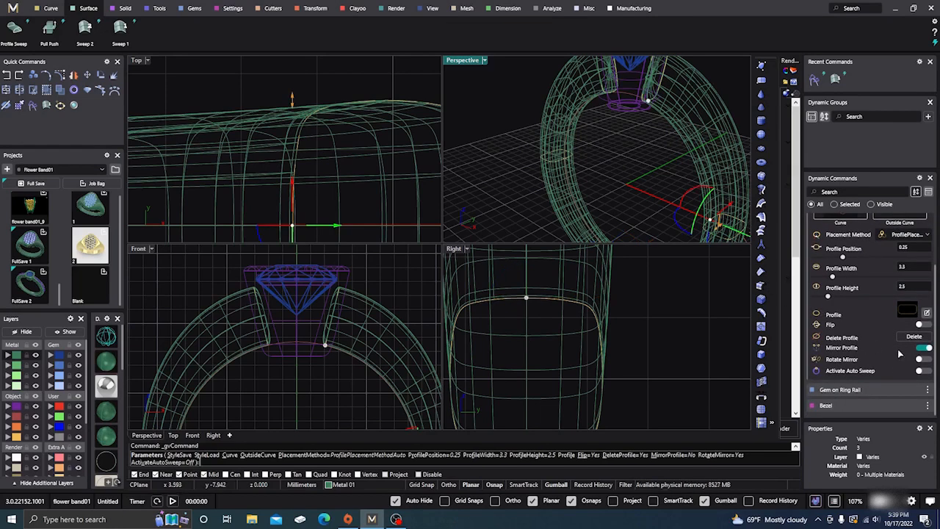
{"action": "left_click", "coordinate": [925, 349]}
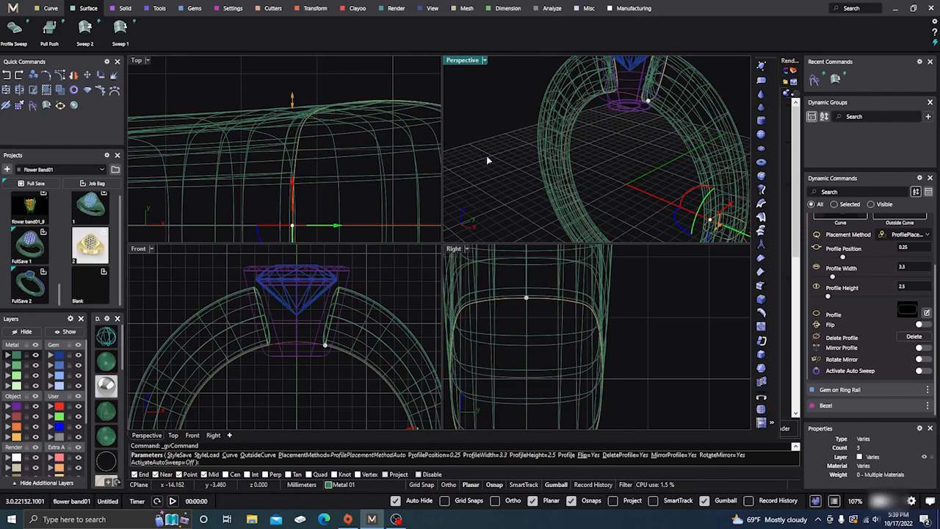
{"action": "scroll", "coordinate": [487, 159], "scroll_direction": "down", "scroll_amount": 5}
{"action": "right_click_drag", "start_coordinate": [497, 153], "coordinate": [614, 173]}
{"action": "right_click", "coordinate": [539, 168]}
{"action": "scroll", "coordinate": [568, 184], "scroll_direction": "down", "scroll_amount": 2}
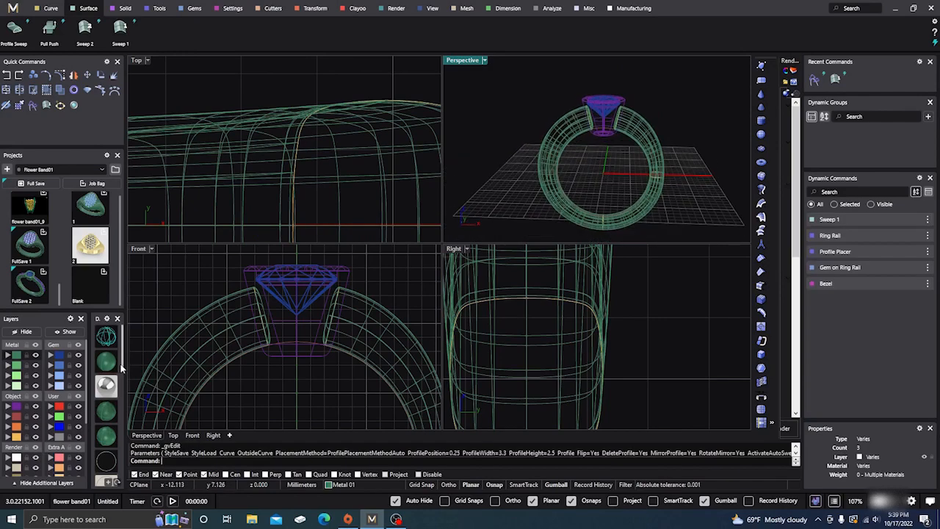
- Switch all viewports to the shaded display mode with surface curves shown on the ring
{"action": "left_click", "coordinate": [106, 362]}
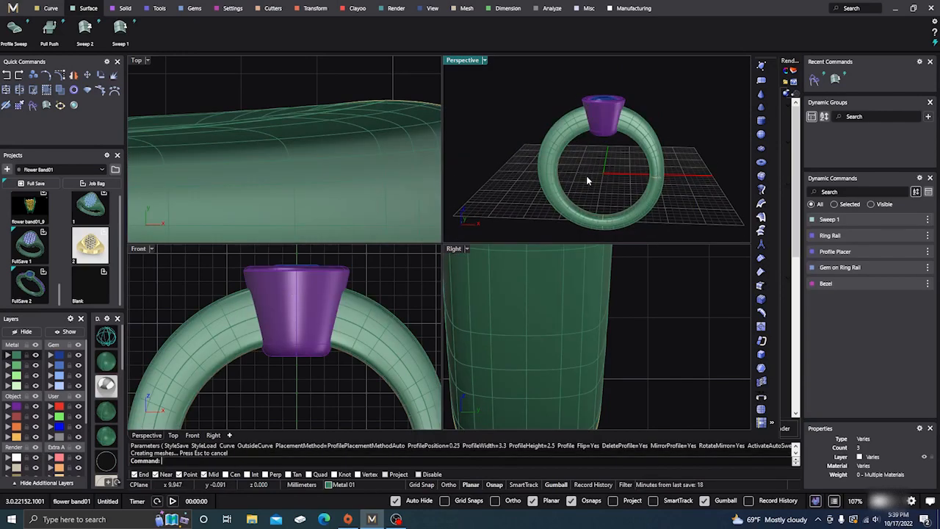
{"action": "right_click_drag", "start_coordinate": [640, 190], "coordinate": [619, 196]}
{"action": "scroll", "coordinate": [629, 195], "scroll_direction": "up", "scroll_amount": 3}
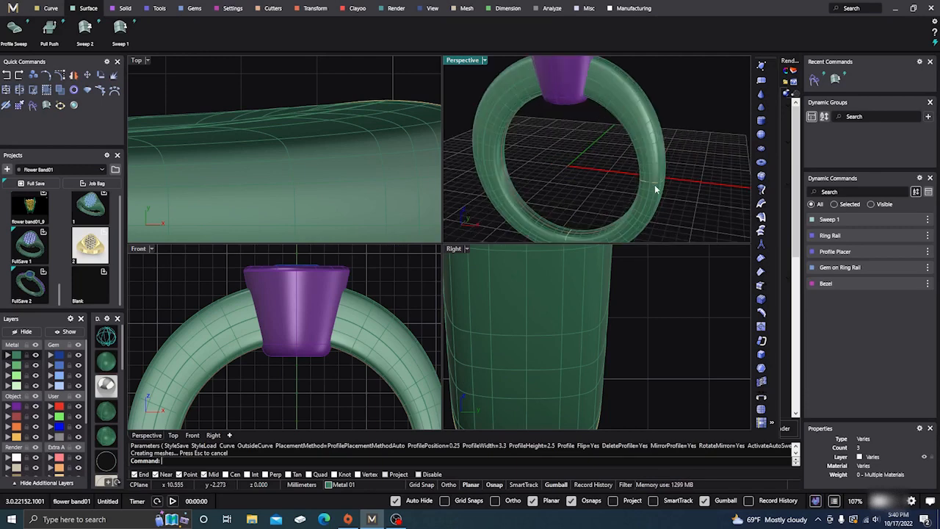
- Edit the Profile Placer for the shank profile at position 0.25 to turn on profile mirroring, and finish the command
{"action": "left_click", "coordinate": [656, 186]}
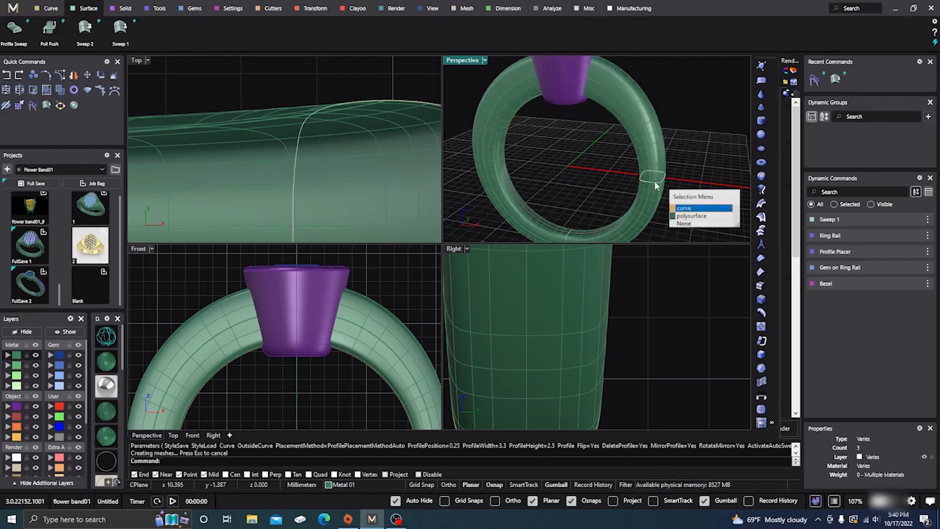
{"action": "left_click", "coordinate": [679, 218]}
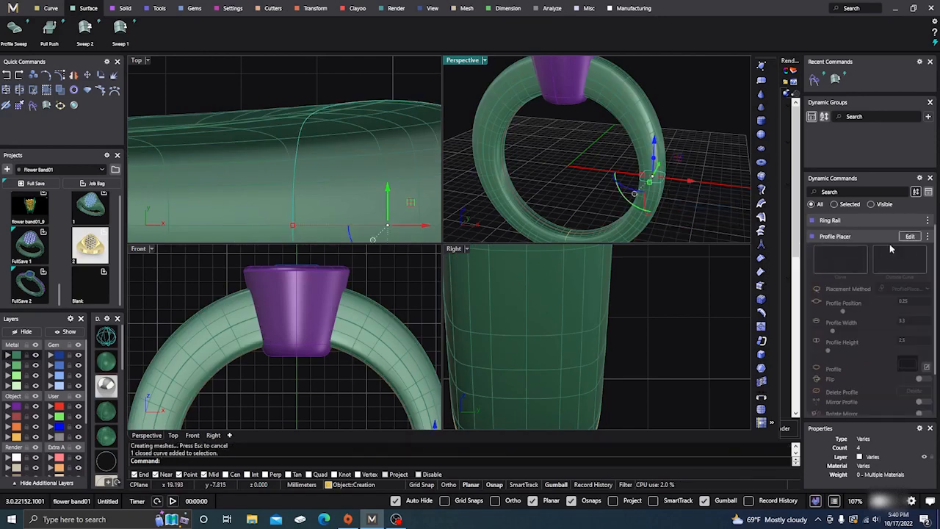
{"action": "left_click", "coordinate": [910, 236]}
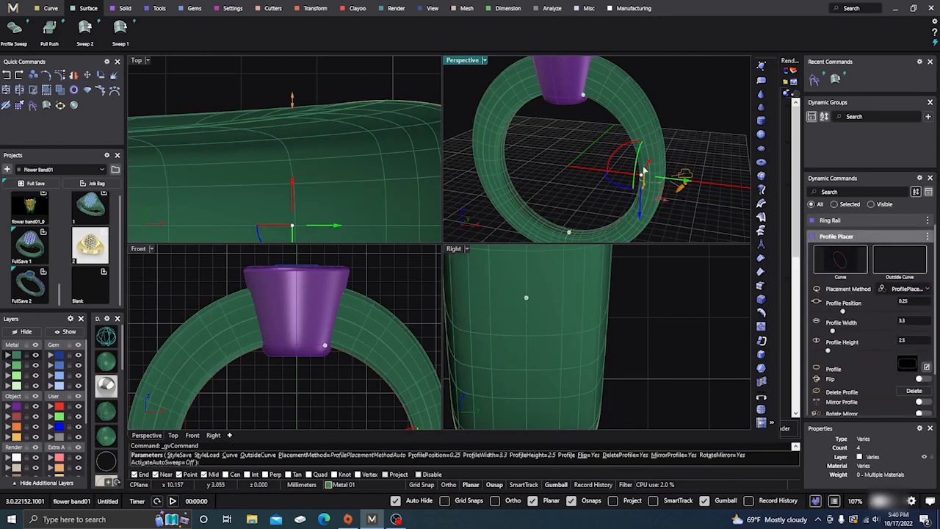
{"action": "scroll", "coordinate": [854, 314], "scroll_direction": "down", "scroll_amount": 2}
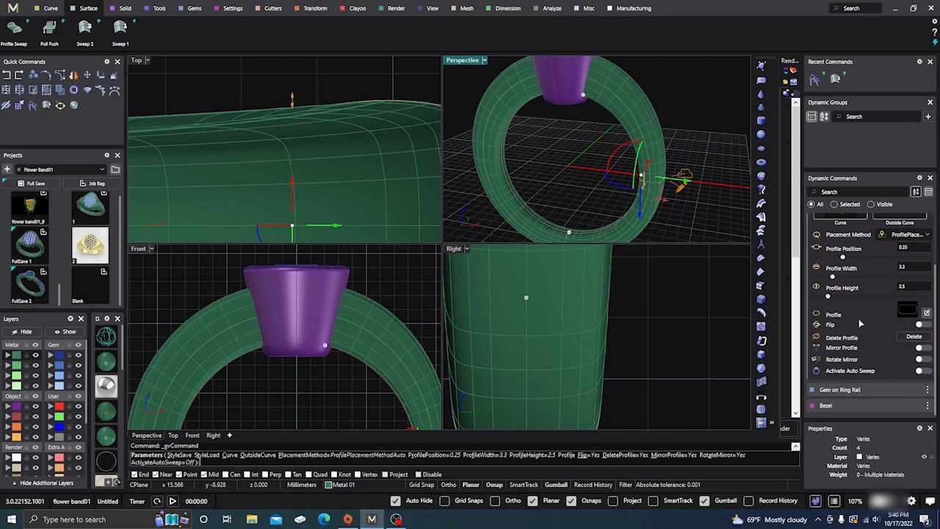
{"action": "left_click", "coordinate": [925, 347]}
{"action": "right_click", "coordinate": [553, 155]}
- Edit the Profile Placer for the shank-end profile beside the bezel to reduce its height to 3.4 mm, and finish the command
{"action": "scroll", "coordinate": [555, 154], "scroll_direction": "down", "scroll_amount": 4}
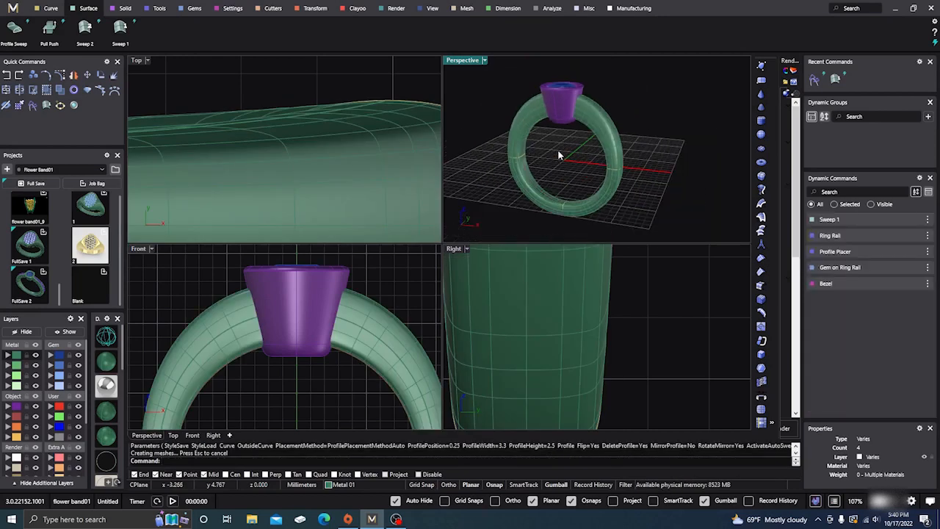
{"action": "mouse_move", "coordinate": [559, 155]}
{"action": "right_mouse_down"}
{"action": "mouse_move", "coordinate": [575, 164]}
{"action": "mouse_move", "coordinate": [541, 184]}
{"action": "mouse_move", "coordinate": [651, 204]}
{"action": "mouse_move", "coordinate": [570, 179]}
{"action": "mouse_move", "coordinate": [613, 174]}
{"action": "mouse_move", "coordinate": [595, 164]}
{"action": "mouse_move", "coordinate": [610, 174]}
{"action": "mouse_move", "coordinate": [644, 168]}
{"action": "mouse_move", "coordinate": [645, 156]}
{"action": "mouse_move", "coordinate": [622, 165]}
{"action": "mouse_move", "coordinate": [596, 144]}
{"action": "mouse_move", "coordinate": [609, 136]}
{"action": "right_mouse_up"}
{"action": "scroll", "coordinate": [569, 115], "scroll_direction": "up", "scroll_amount": 5}
{"action": "scroll", "coordinate": [592, 161], "scroll_direction": "down", "scroll_amount": 4}
{"action": "scroll", "coordinate": [609, 132], "scroll_direction": "up", "scroll_amount": 5}
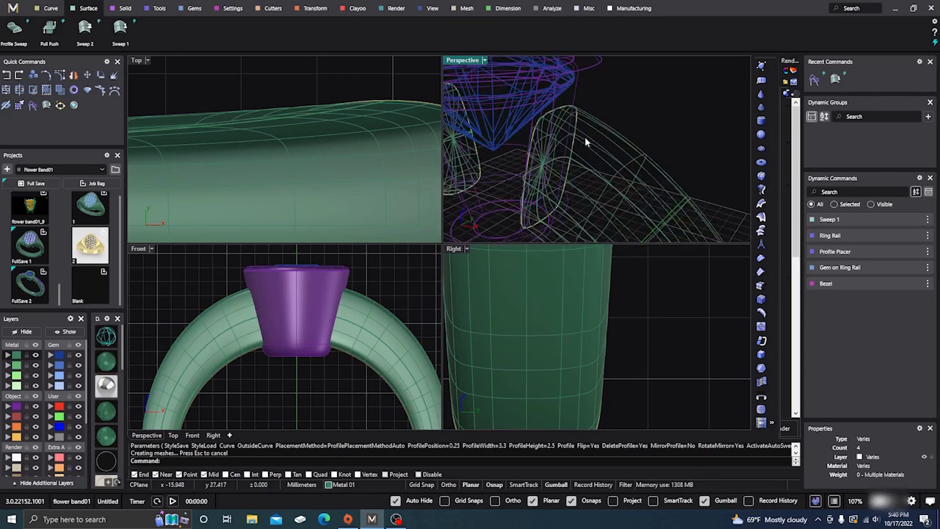
{"action": "left_click", "coordinate": [584, 123]}
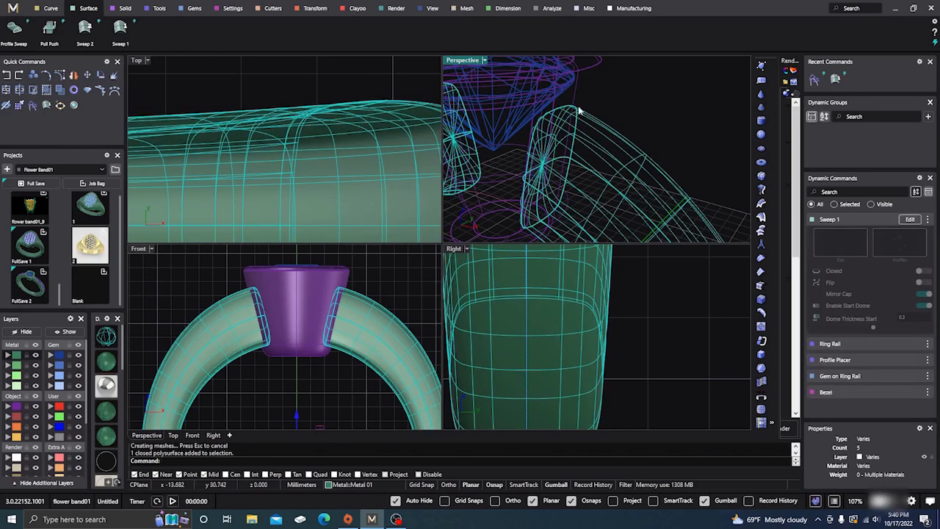
{"action": "key", "text": "Escape"}
{"action": "left_click", "coordinate": [563, 110]}
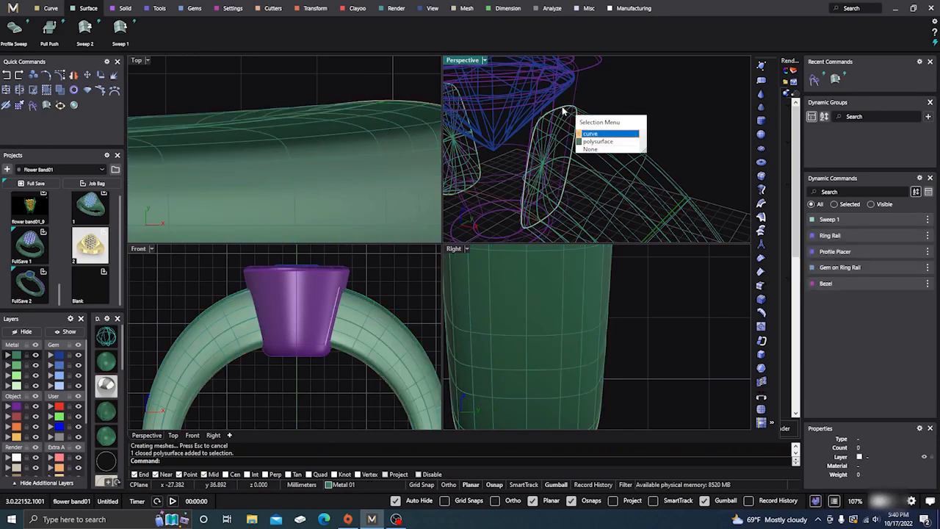
{"action": "left_click", "coordinate": [601, 135]}
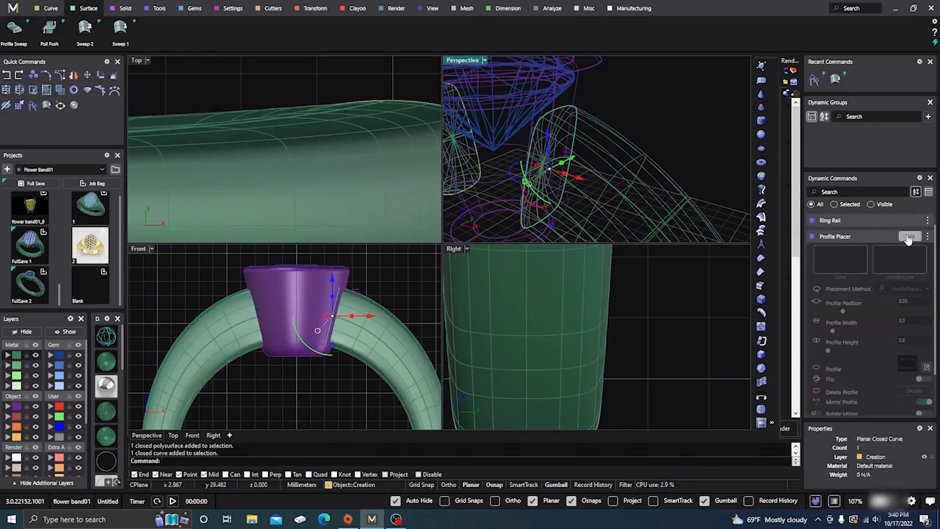
{"action": "left_click", "coordinate": [910, 236]}
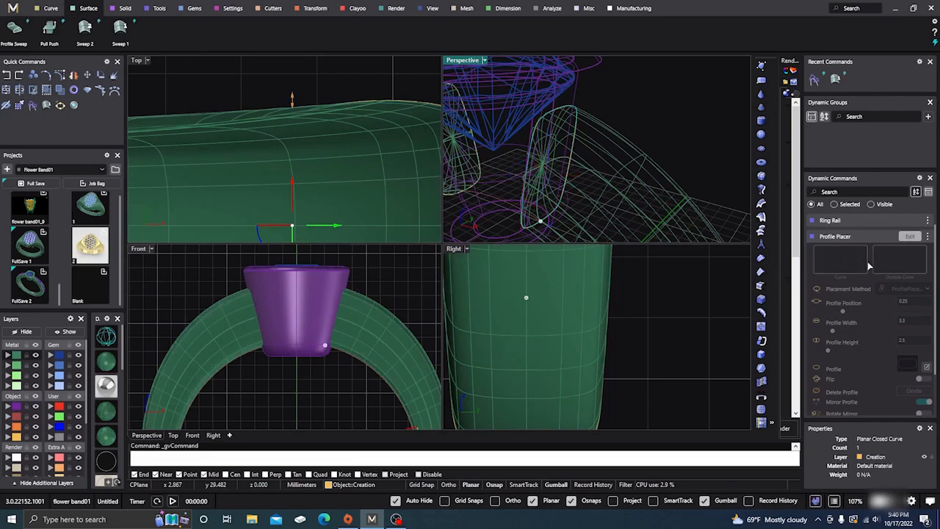
{"action": "left_click", "coordinate": [540, 221]}
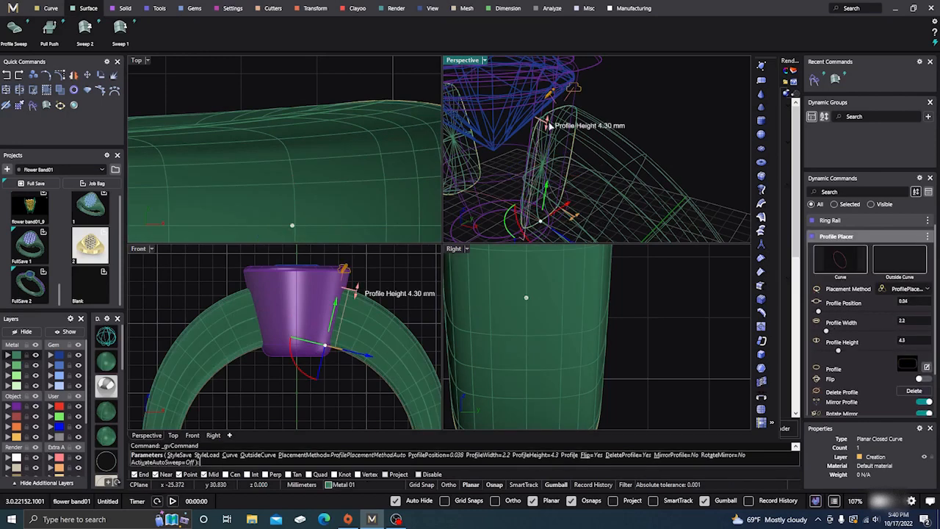
{"action": "left_click_drag", "start_coordinate": [546, 125], "coordinate": [548, 153]}
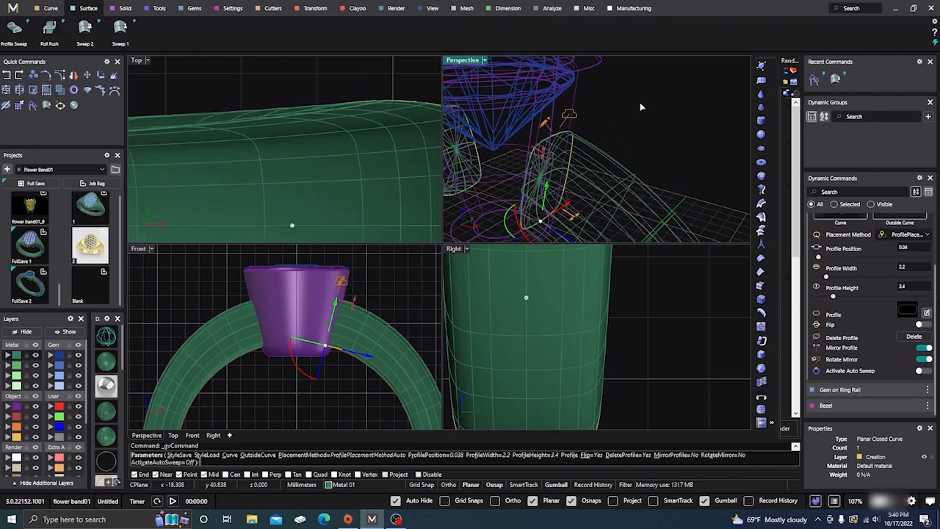
{"action": "right_click", "coordinate": [640, 107]}
- Edit the Ring Rail to set the US finger size to 12 1/2
{"action": "scroll", "coordinate": [641, 106], "scroll_direction": "down", "scroll_amount": 12}
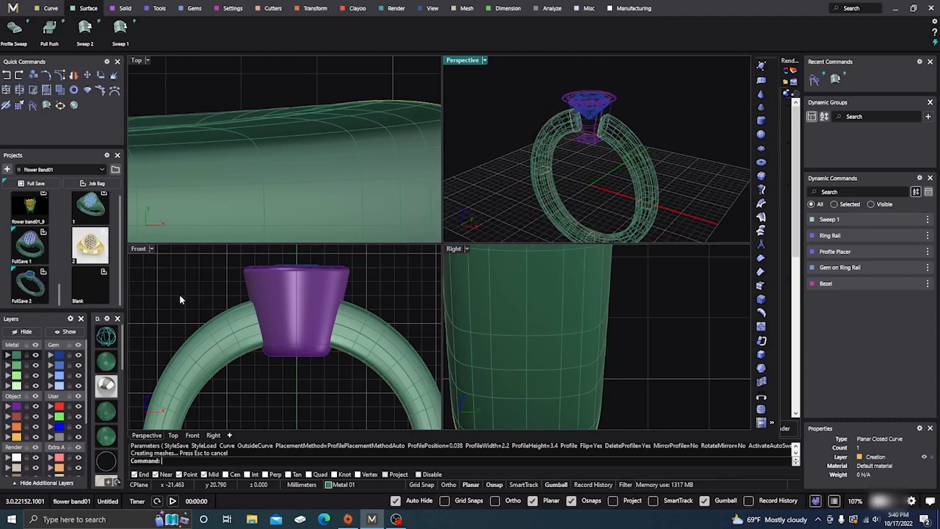
{"action": "scroll", "coordinate": [328, 107], "scroll_direction": "down", "scroll_amount": 12}
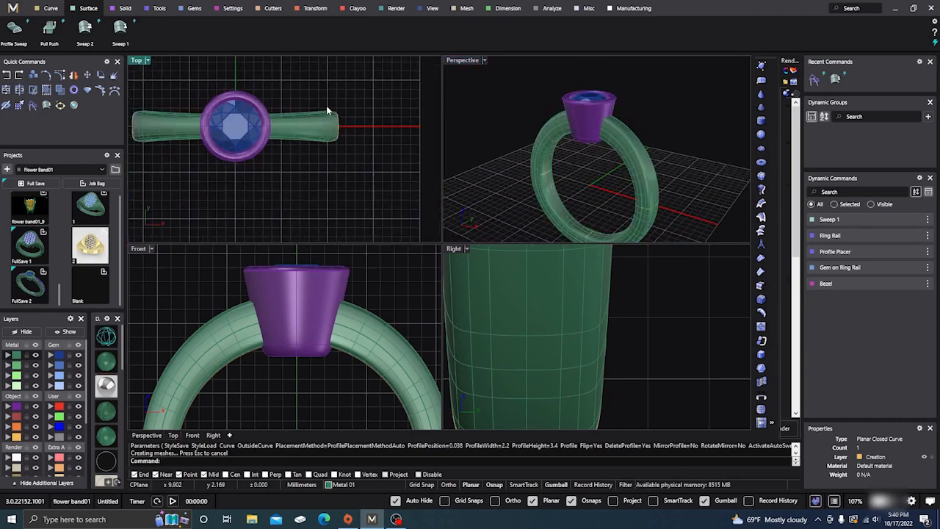
{"action": "right_click_drag", "start_coordinate": [294, 156], "coordinate": [332, 158]}
{"action": "scroll", "coordinate": [287, 280], "scroll_direction": "down", "scroll_amount": 11}
{"action": "scroll", "coordinate": [555, 329], "scroll_direction": "down", "scroll_amount": 10}
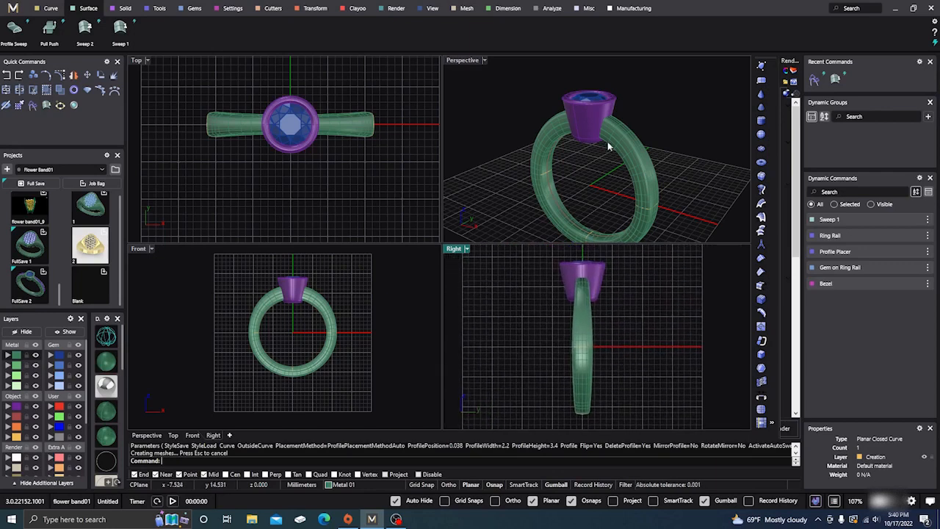
{"action": "scroll", "coordinate": [617, 150], "scroll_direction": "down", "scroll_amount": 6}
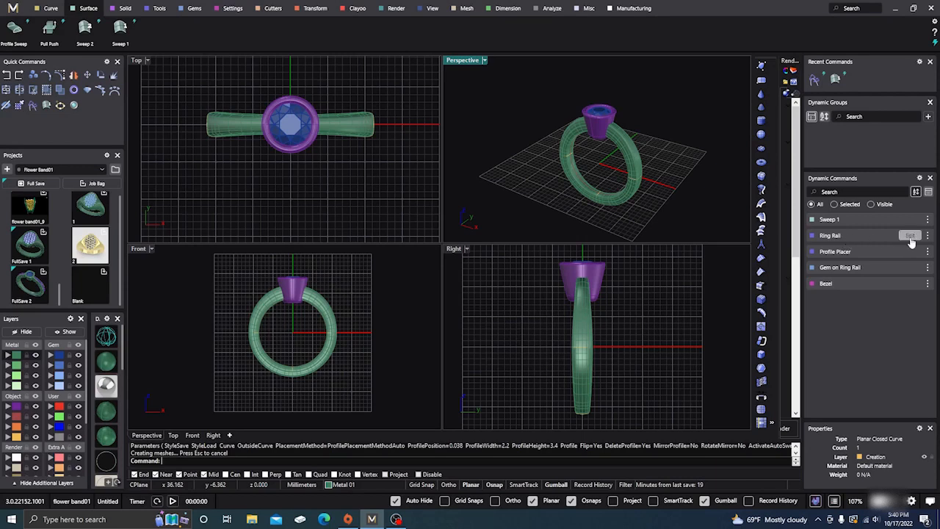
{"action": "left_click", "coordinate": [911, 238]}
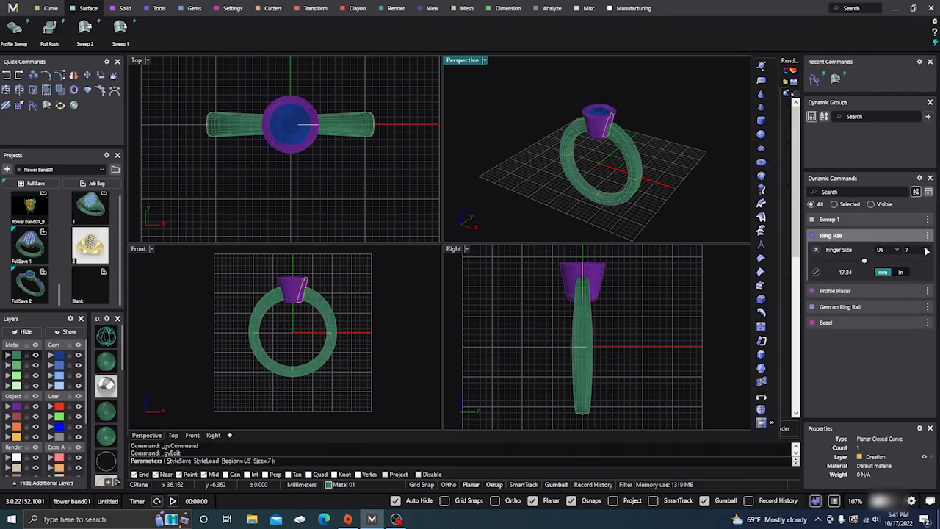
{"action": "left_click", "coordinate": [925, 251]}
{"action": "scroll", "coordinate": [909, 330], "scroll_direction": "down", "scroll_amount": 3}
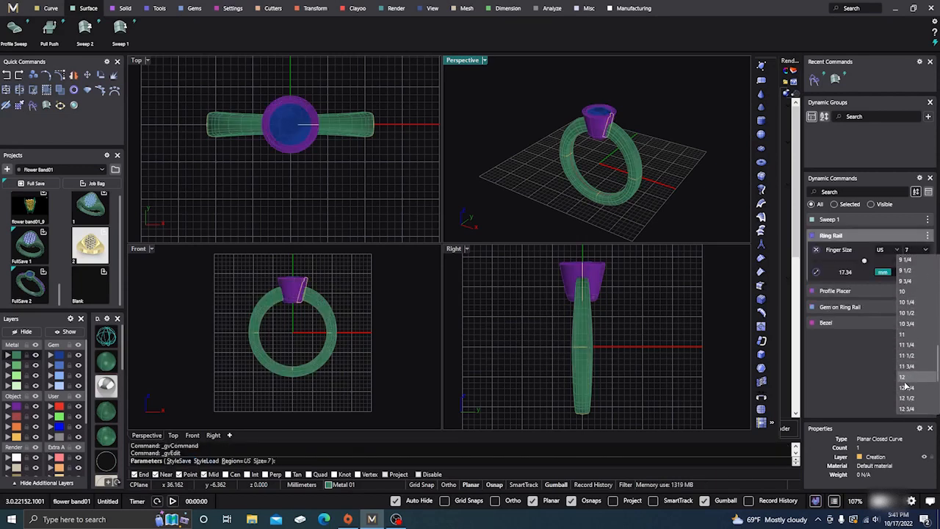
{"action": "left_click", "coordinate": [907, 397]}
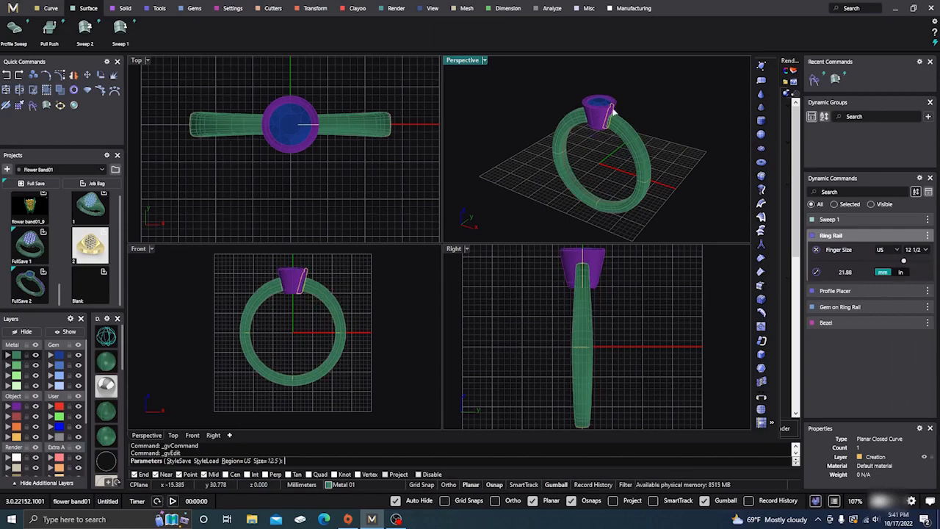
- Set the Ring Rail's US finger size back to 7 and finish the command
{"action": "scroll", "coordinate": [611, 110], "scroll_direction": "up", "scroll_amount": 3}
{"action": "scroll", "coordinate": [624, 113], "scroll_direction": "down", "scroll_amount": 2}
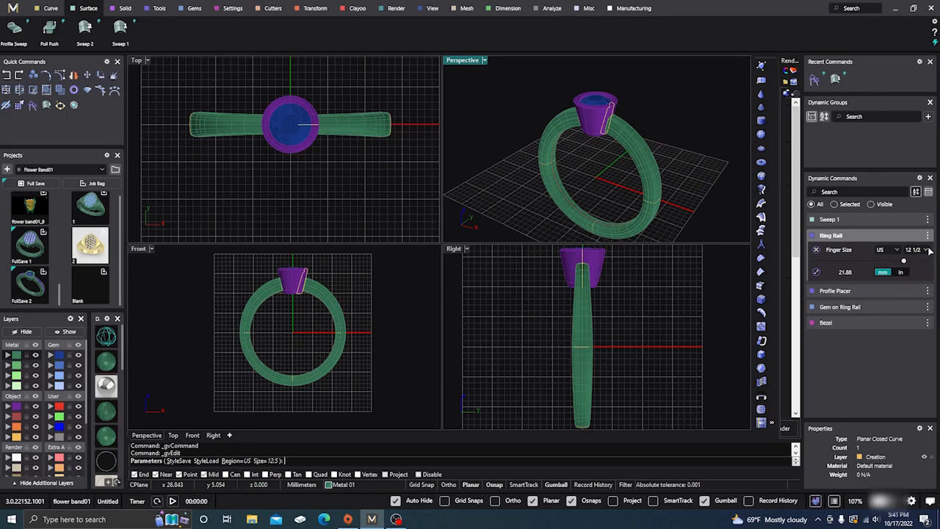
{"action": "left_click", "coordinate": [927, 251]}
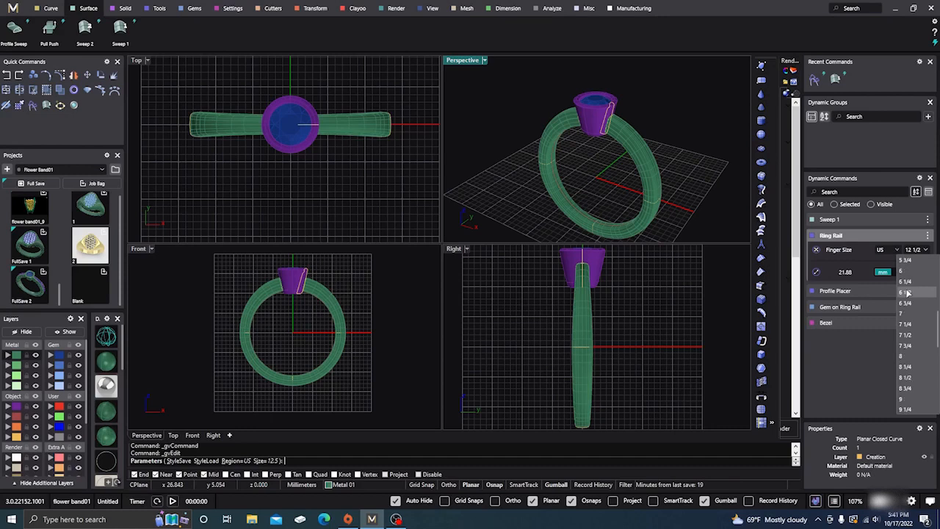
{"action": "left_click", "coordinate": [902, 314]}
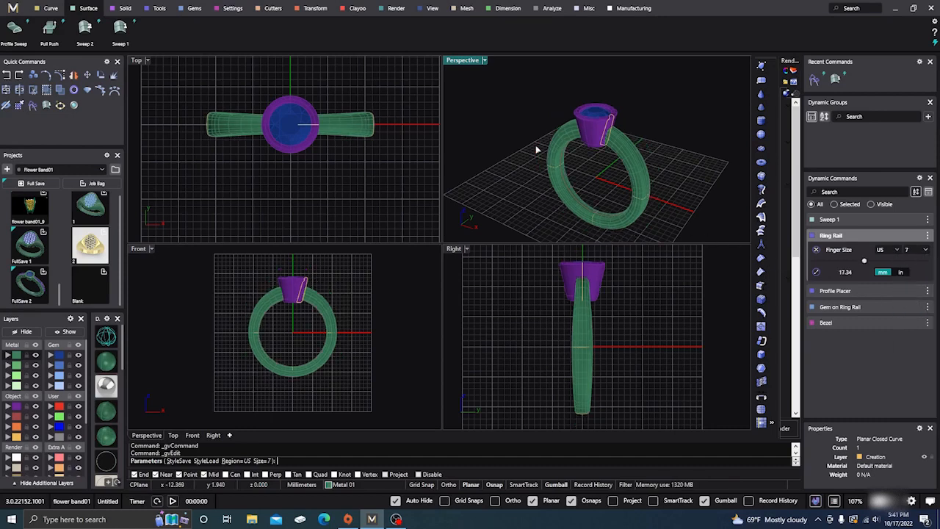
{"action": "right_click_drag", "start_coordinate": [516, 155], "coordinate": [522, 188]}
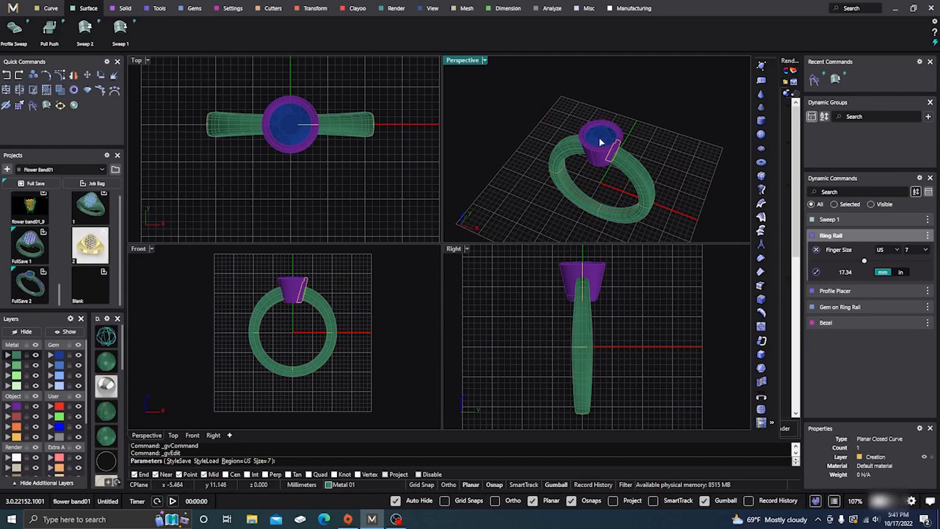
{"action": "scroll", "coordinate": [598, 137], "scroll_direction": "up", "scroll_amount": 3}
{"action": "scroll", "coordinate": [600, 142], "scroll_direction": "down", "scroll_amount": 3}
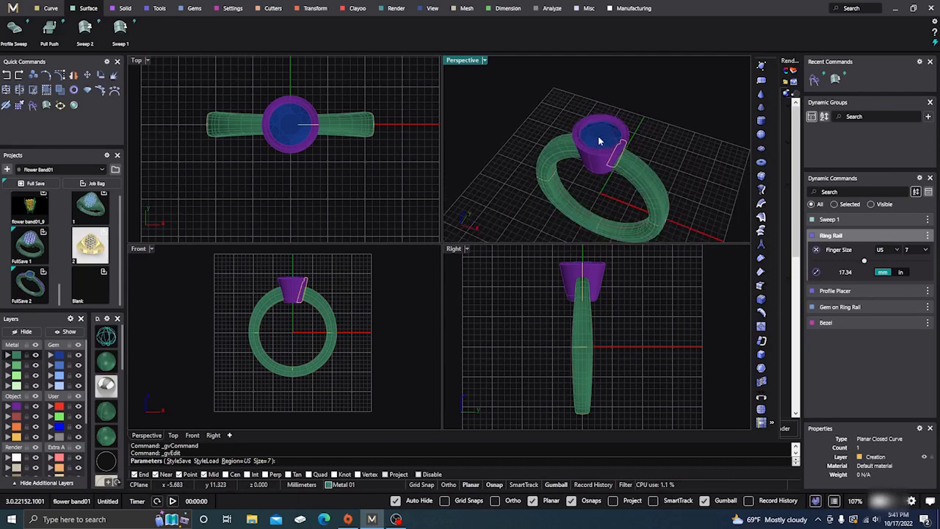
{"action": "right_click", "coordinate": [636, 106]}
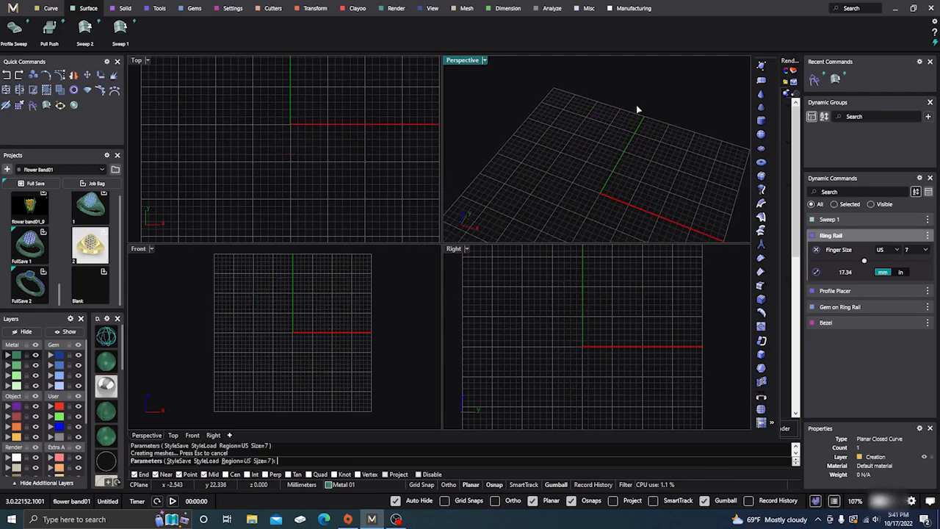
- Edit the Gem on Ring Rail to change the center diamond's shape to Pear, and finish the command
{"action": "left_click", "coordinate": [598, 139]}
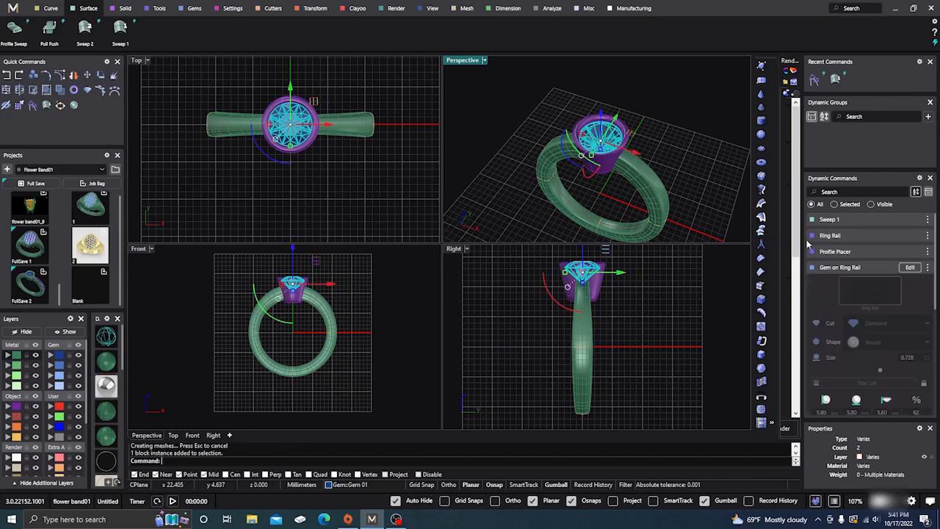
{"action": "left_click", "coordinate": [910, 267]}
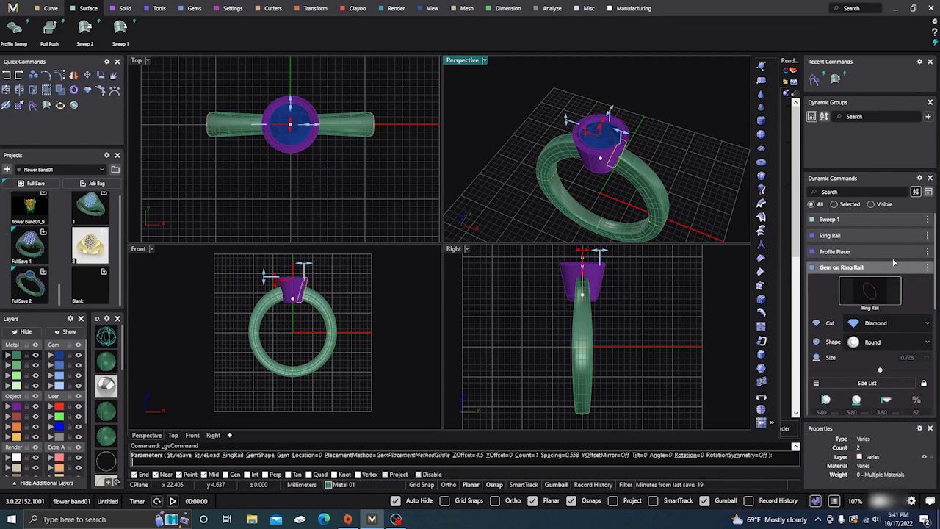
{"action": "left_click", "coordinate": [885, 342]}
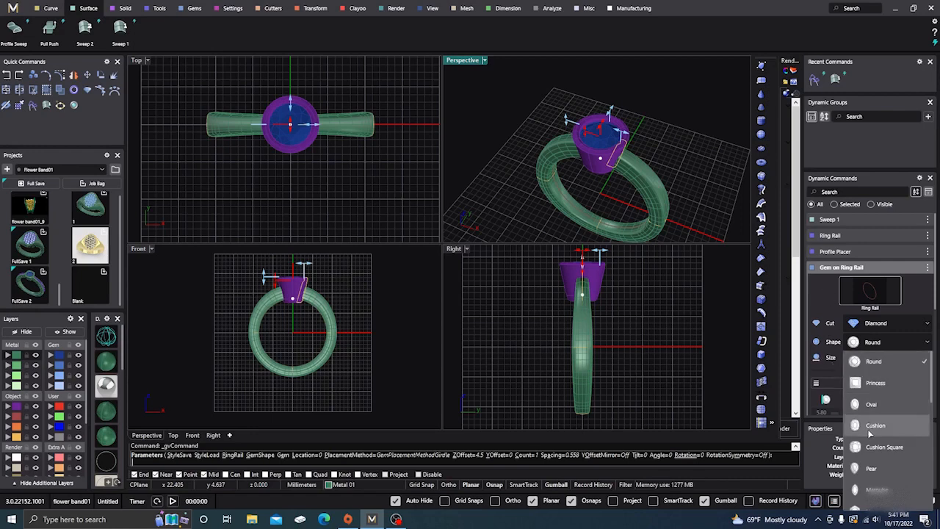
{"action": "left_click", "coordinate": [870, 467]}
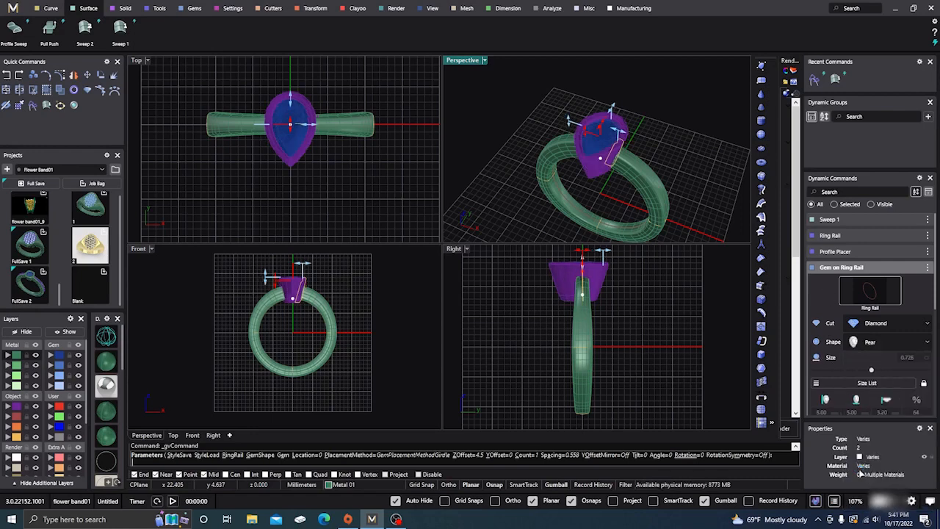
{"action": "right_click", "coordinate": [673, 156]}
- Edit the Gem on Ring Rail to try the Marquise and Cushion shapes on the center diamond
{"action": "right_click_drag", "start_coordinate": [673, 156], "coordinate": [668, 136]}
{"action": "scroll", "coordinate": [624, 144], "scroll_direction": "up", "scroll_amount": 10}
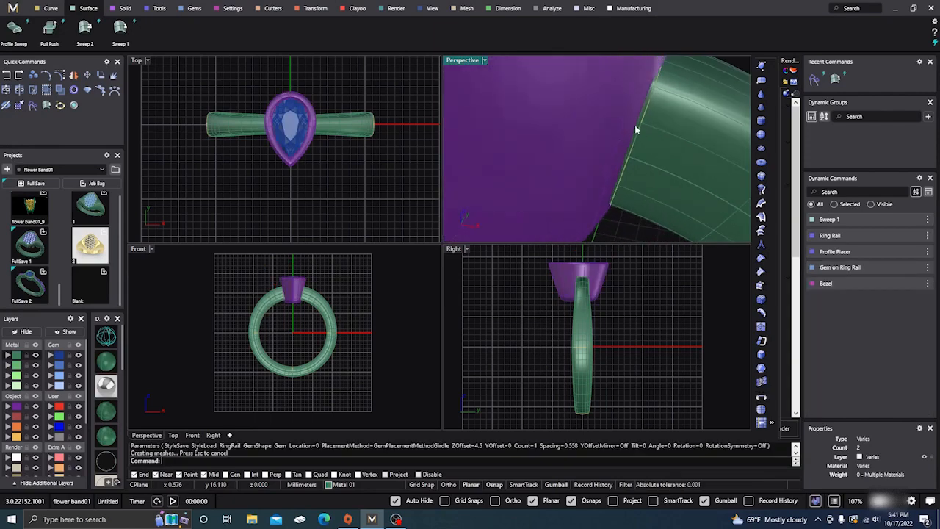
{"action": "scroll", "coordinate": [616, 124], "scroll_direction": "down", "scroll_amount": 10}
{"action": "right_click_drag", "start_coordinate": [616, 124], "coordinate": [615, 191]}
{"action": "left_click", "coordinate": [588, 126]}
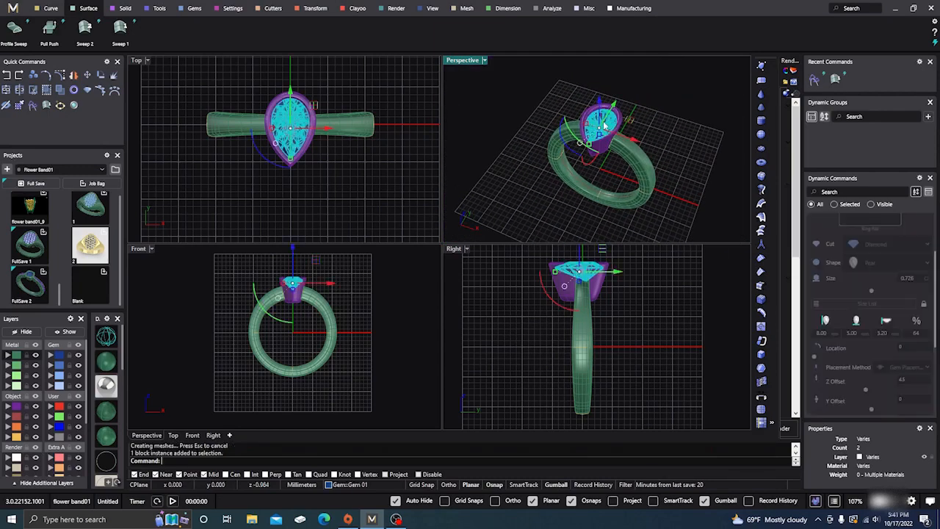
{"action": "left_click", "coordinate": [910, 230]}
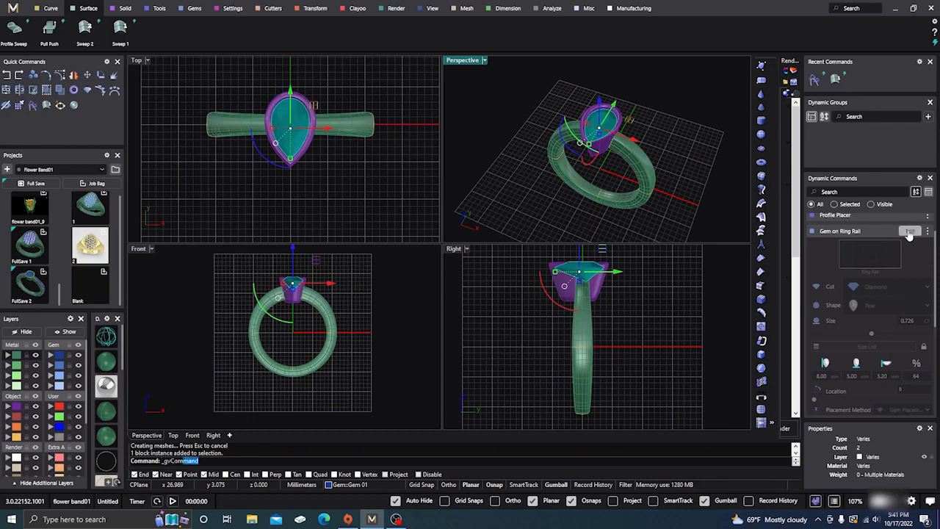
{"action": "left_click", "coordinate": [869, 312]}
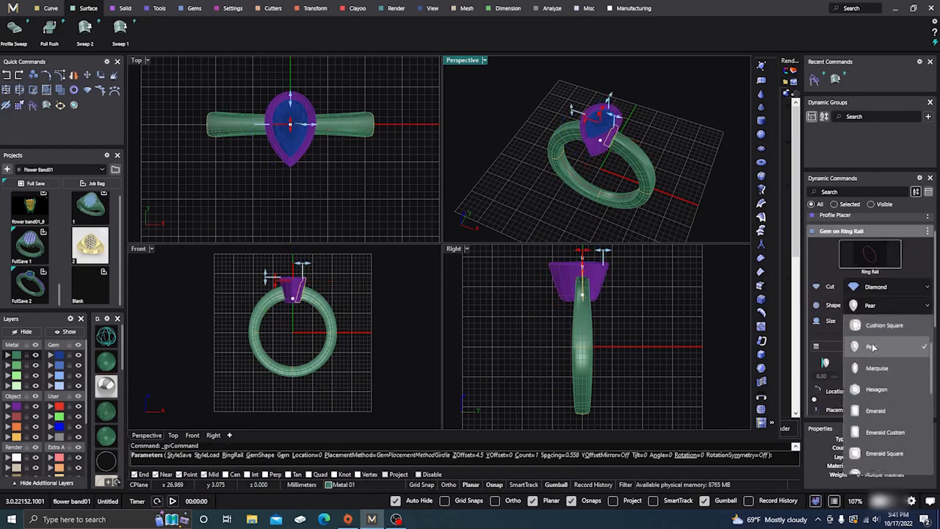
{"action": "left_click", "coordinate": [875, 370]}
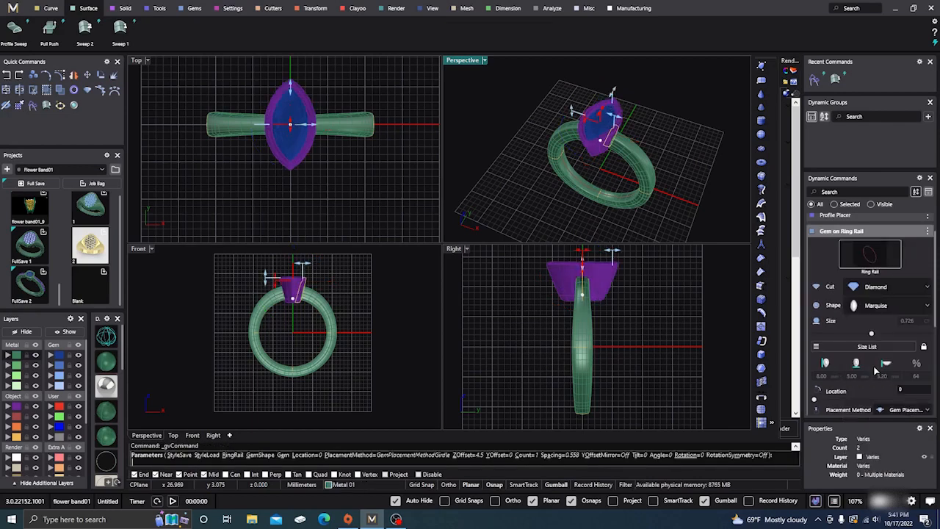
{"action": "left_click", "coordinate": [896, 309]}
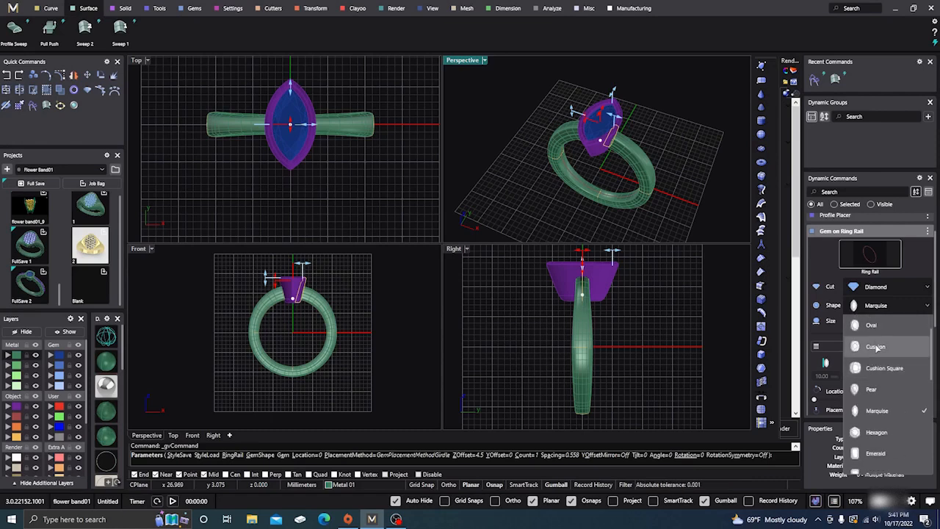
{"action": "left_click", "coordinate": [875, 345]}
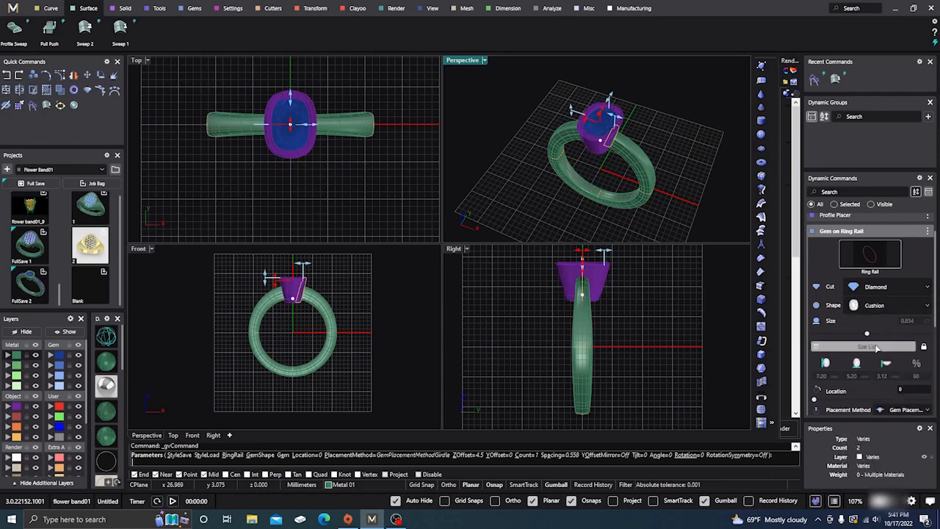
- Set the center diamond's shape to Round in Gem on Ring Rail, check the bezel's fit on the shank, and finish the command
{"action": "left_click", "coordinate": [924, 308]}
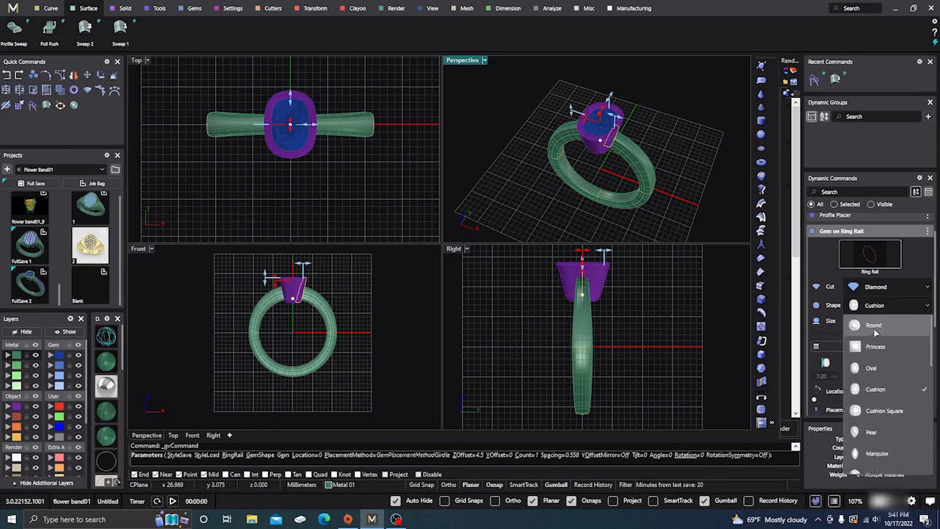
{"action": "left_click", "coordinate": [874, 325]}
{"action": "scroll", "coordinate": [639, 177], "scroll_direction": "up", "scroll_amount": 5}
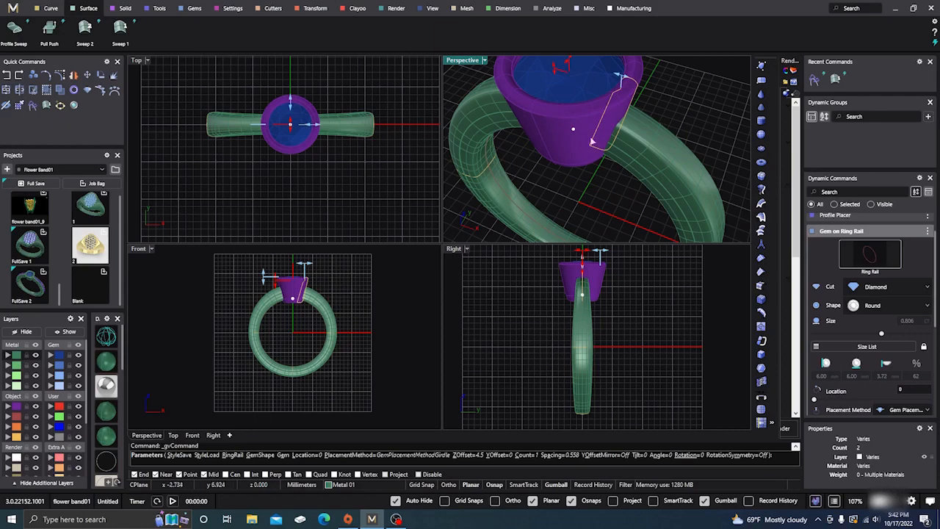
{"action": "right_click_drag", "start_coordinate": [620, 184], "coordinate": [607, 114]}
{"action": "scroll", "coordinate": [606, 161], "scroll_direction": "down", "scroll_amount": 5}
{"action": "scroll", "coordinate": [633, 115], "scroll_direction": "up", "scroll_amount": 7}
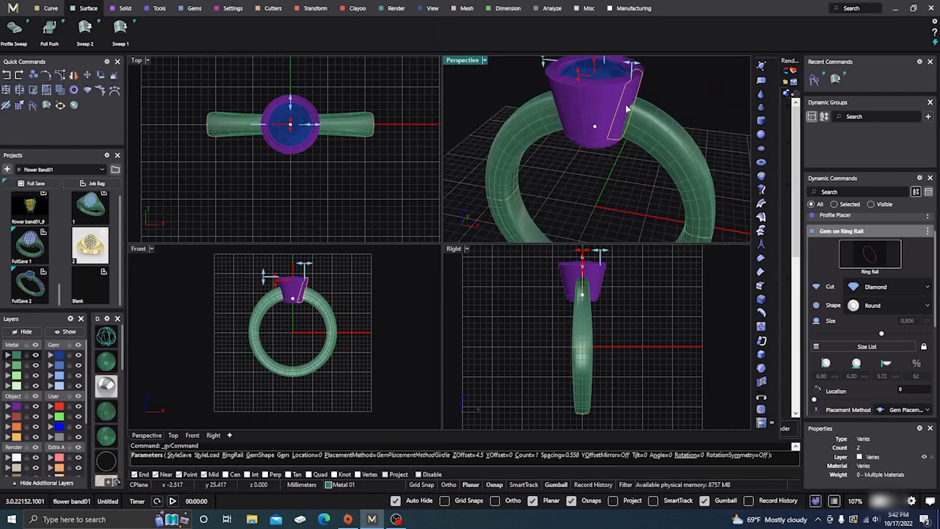
{"action": "scroll", "coordinate": [618, 132], "scroll_direction": "down", "scroll_amount": 5}
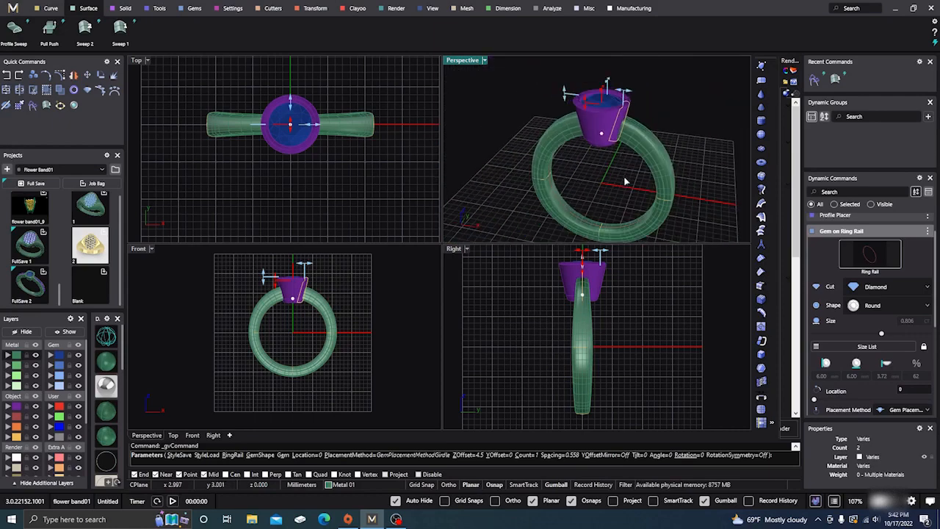
{"action": "scroll", "coordinate": [617, 161], "scroll_direction": "up", "scroll_amount": 3}
{"action": "right_click", "coordinate": [643, 121]}
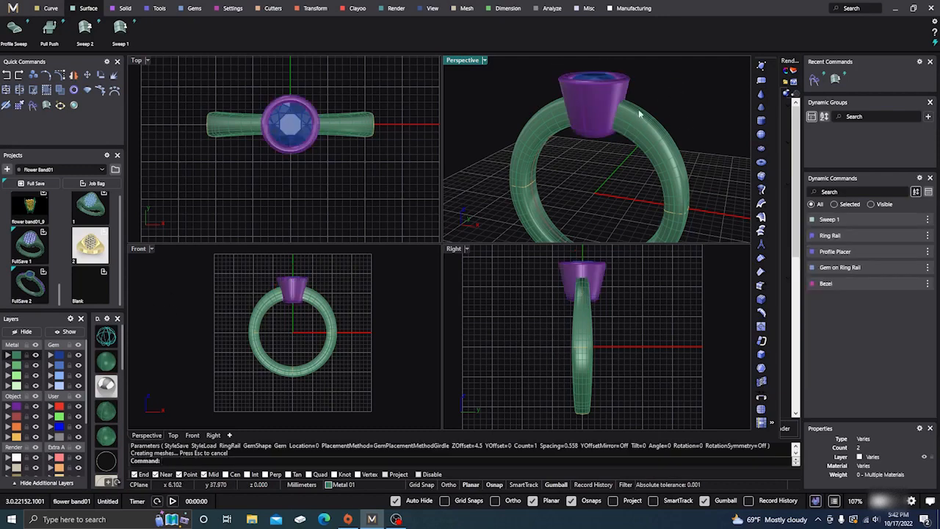
- Trim the bezel with Cut To Ring Rail at a 180 angle with zero offsets and Comfort Fit off, and finish the command
{"action": "right_click_drag", "start_coordinate": [600, 171], "coordinate": [579, 173]}
{"action": "scroll", "coordinate": [586, 160], "scroll_direction": "down", "scroll_amount": 6}
{"action": "scroll", "coordinate": [578, 172], "scroll_direction": "up", "scroll_amount": 5}
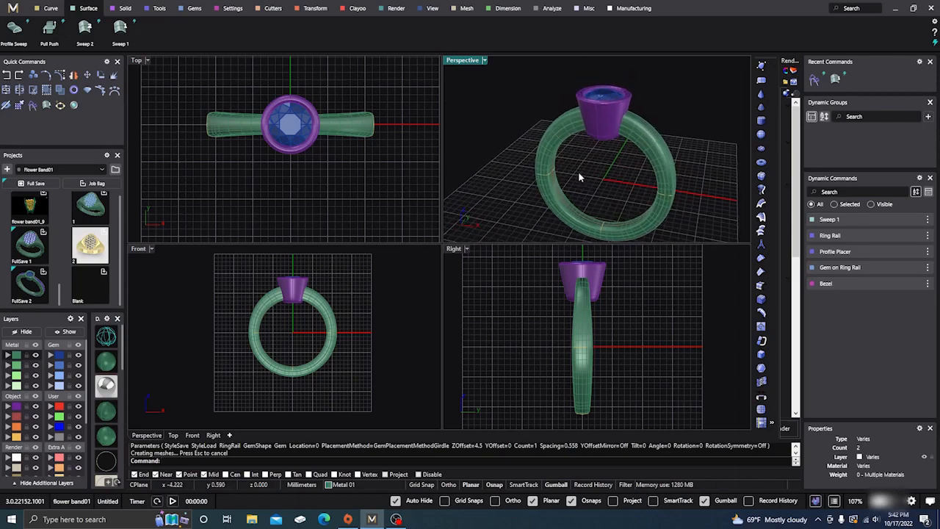
{"action": "scroll", "coordinate": [596, 149], "scroll_direction": "up", "scroll_amount": 5}
{"action": "scroll", "coordinate": [595, 151], "scroll_direction": "down", "scroll_amount": 2}
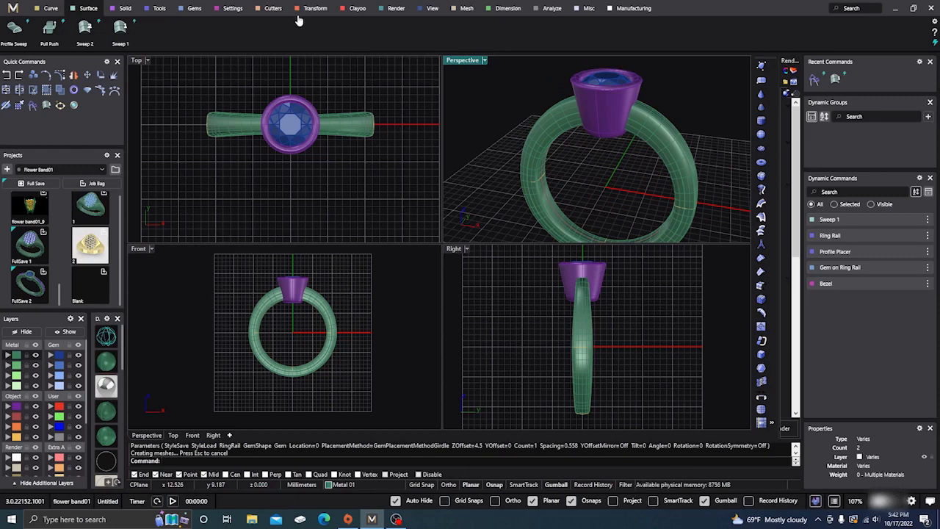
{"action": "left_click", "coordinate": [273, 9]}
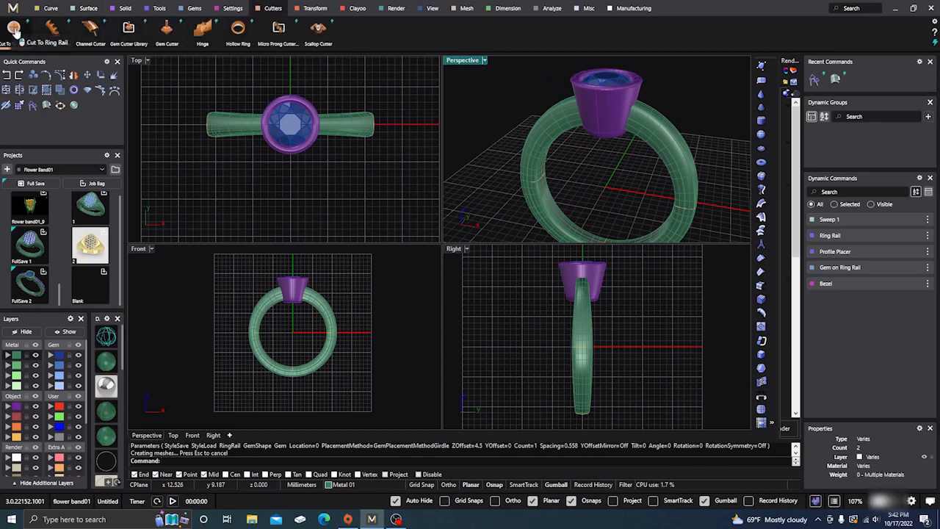
{"action": "left_click", "coordinate": [13, 28]}
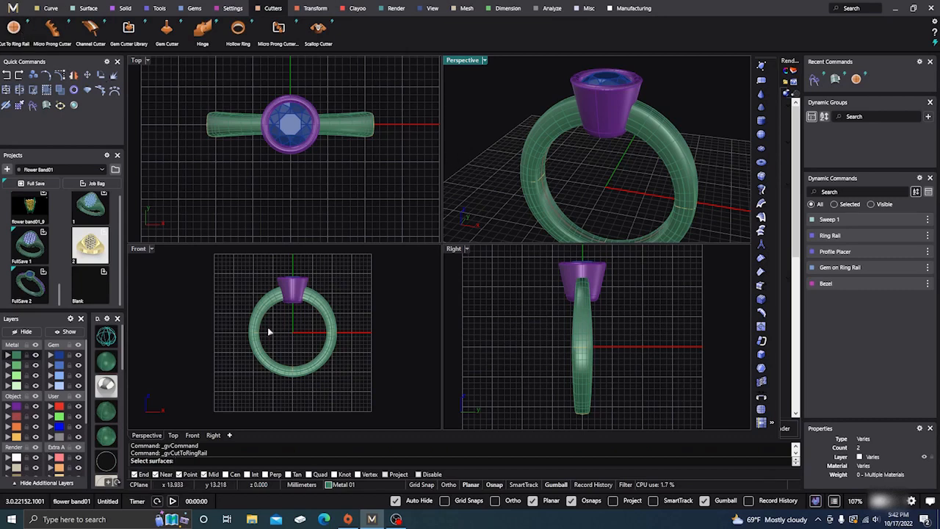
{"action": "left_click", "coordinate": [595, 137]}
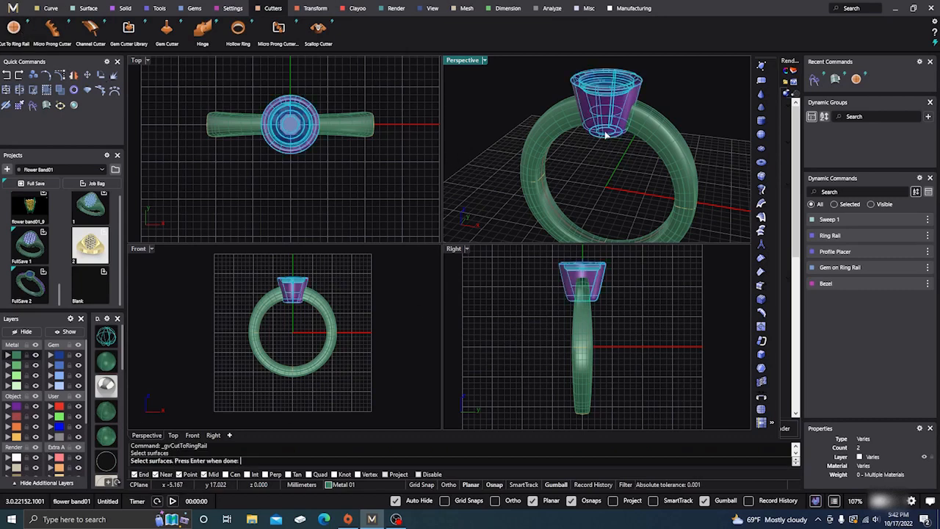
{"action": "key", "text": "Return"}
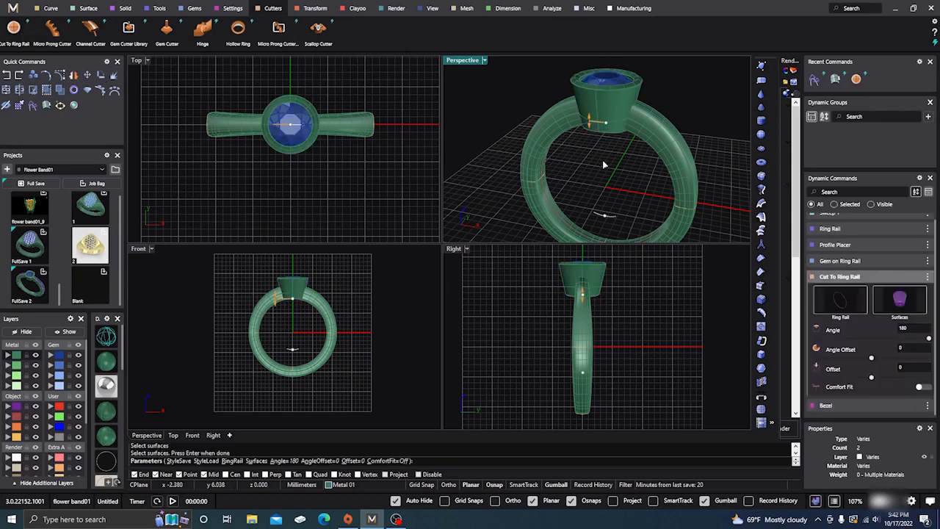
{"action": "mouse_move", "coordinate": [610, 158]}
{"action": "right_mouse_down"}
{"action": "mouse_move", "coordinate": [625, 147]}
{"action": "mouse_move", "coordinate": [605, 162]}
{"action": "right_mouse_up"}
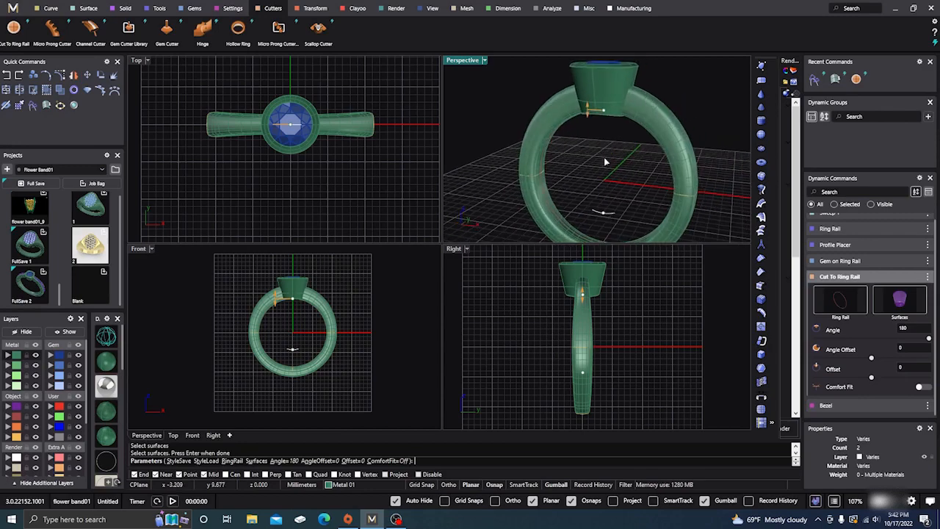
{"action": "key", "text": "Return"}
{"action": "scroll", "coordinate": [604, 161], "scroll_direction": "down", "scroll_amount": 3}
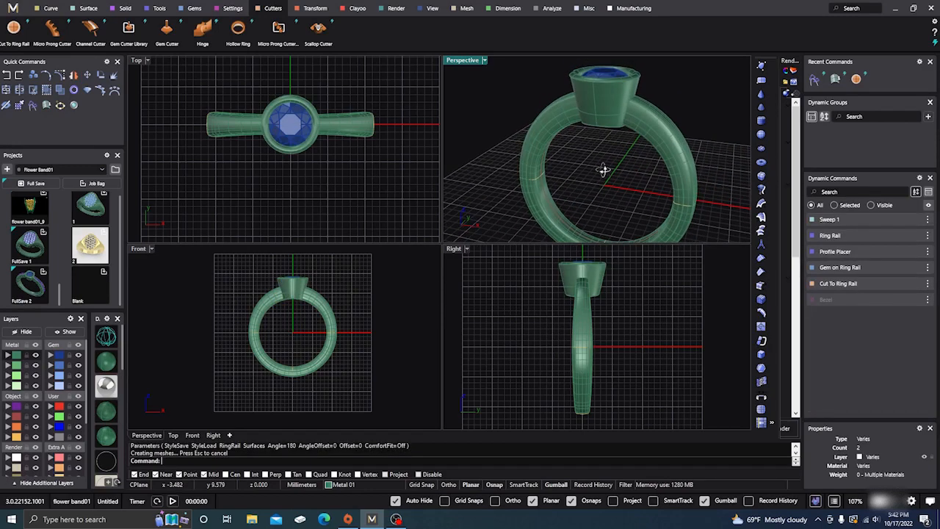
- Try to hide the original uncut bezel belonging to the Bezel dynamic command
{"action": "mouse_move", "coordinate": [829, 303]}
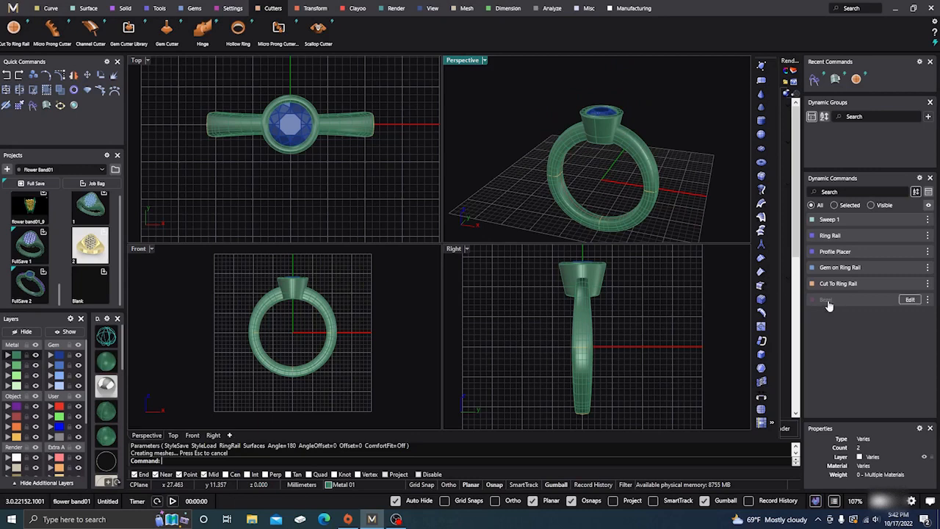
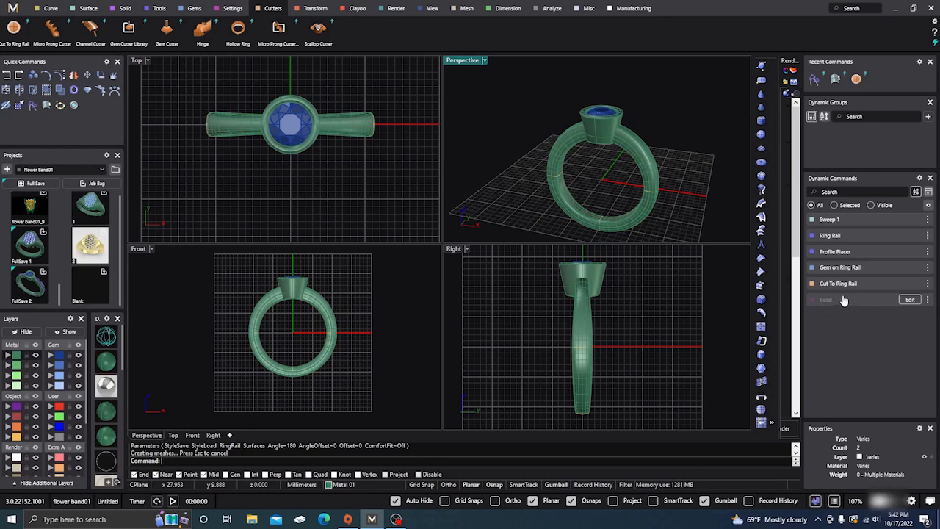
{"action": "left_click", "coordinate": [927, 300]}
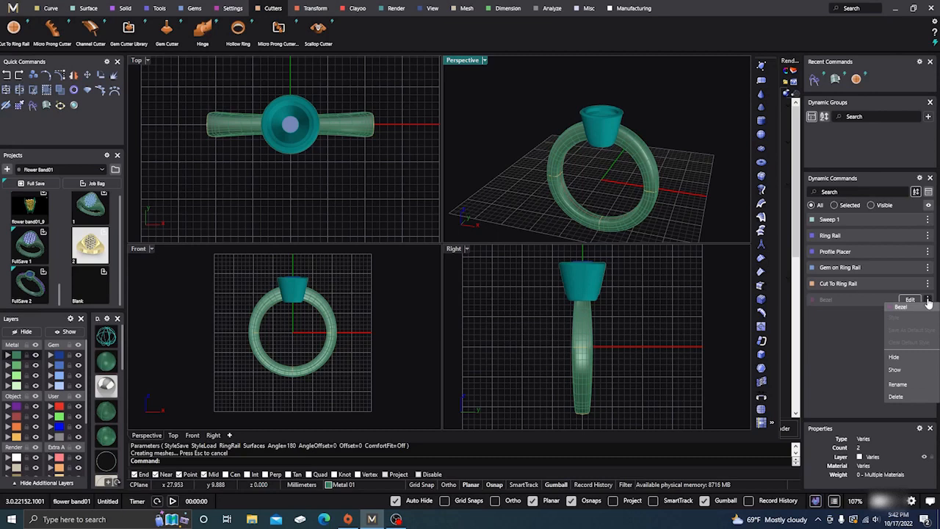
{"action": "left_click", "coordinate": [895, 359]}
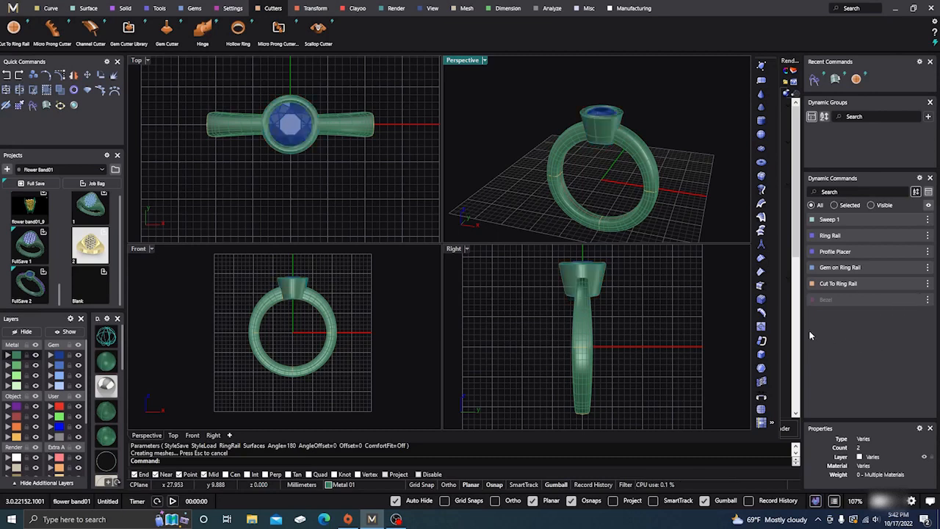
{"action": "left_click", "coordinate": [927, 299]}
{"action": "left_click", "coordinate": [895, 359]}
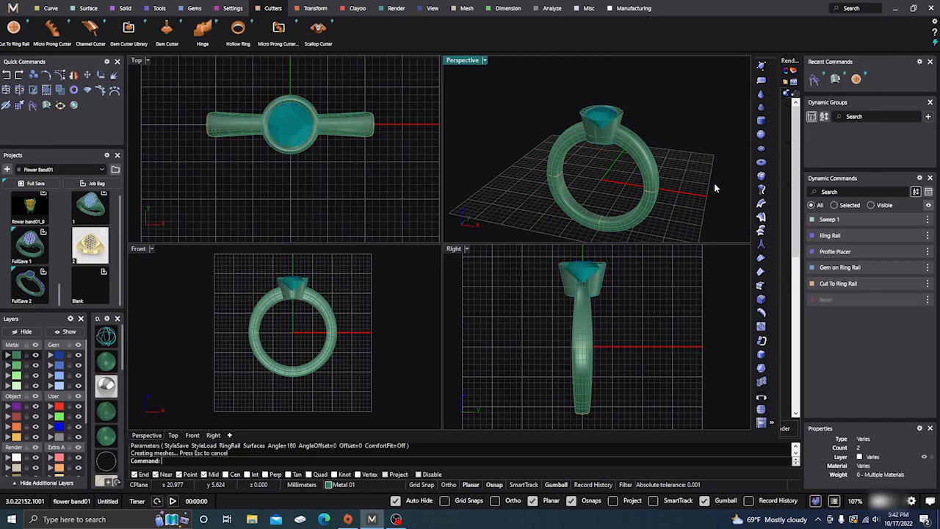
- Show the original uncut bezel to compare it with the trimmed one inside the ring, and hide it again
{"action": "left_click", "coordinate": [927, 300]}
{"action": "left_click", "coordinate": [895, 376]}
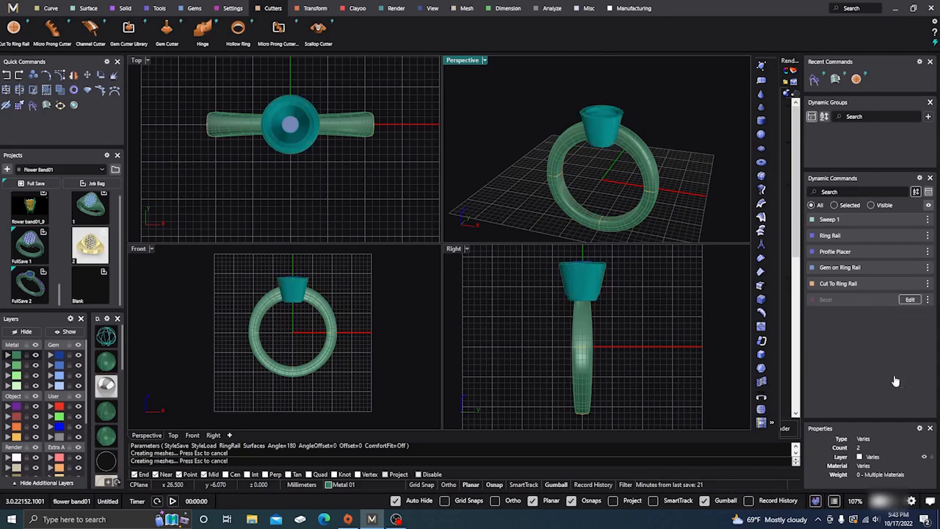
{"action": "right_click_drag", "start_coordinate": [694, 151], "coordinate": [673, 166]}
{"action": "scroll", "coordinate": [578, 152], "scroll_direction": "down", "scroll_amount": 4}
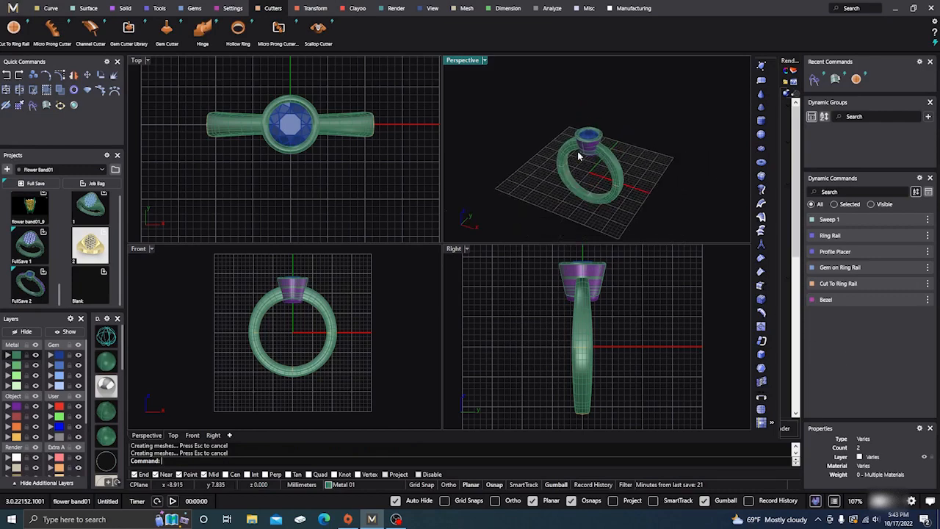
{"action": "right_click_drag", "start_coordinate": [578, 152], "coordinate": [609, 158]}
{"action": "scroll", "coordinate": [596, 143], "scroll_direction": "up", "scroll_amount": 8}
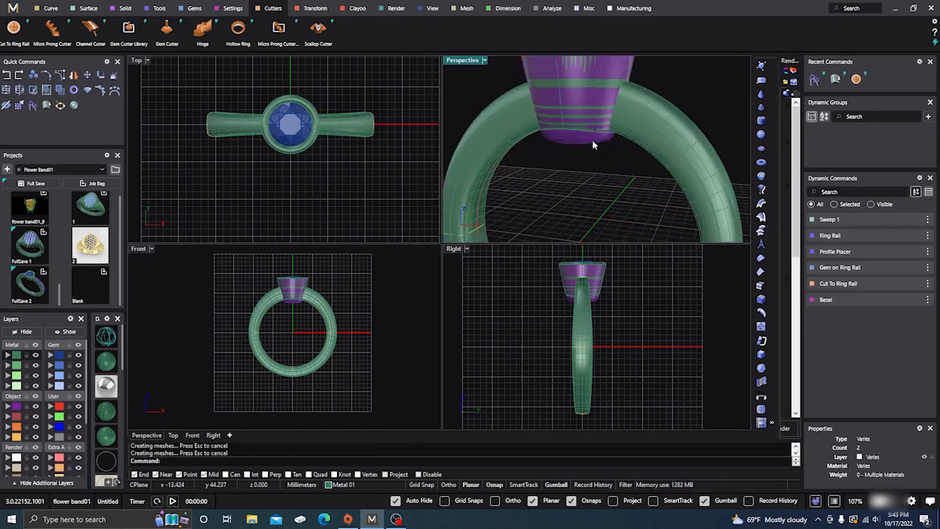
{"action": "scroll", "coordinate": [592, 139], "scroll_direction": "down", "scroll_amount": 3}
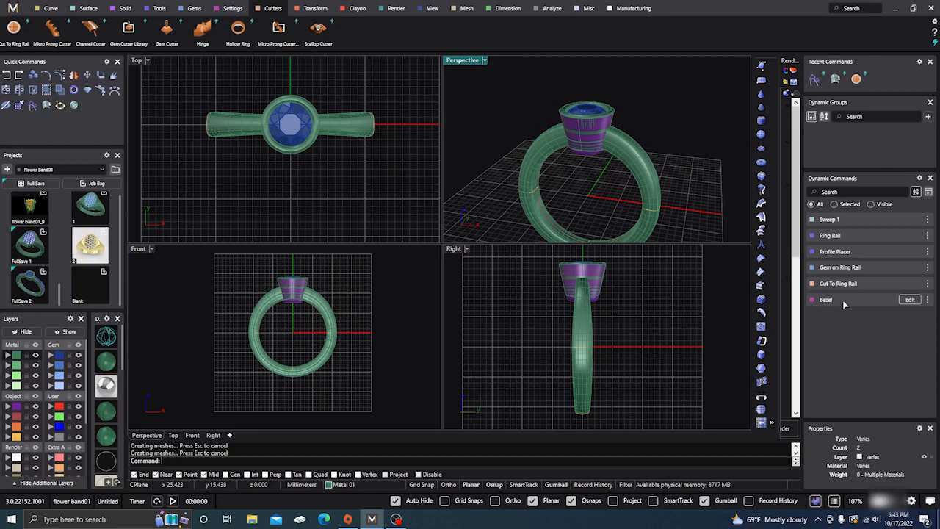
{"action": "left_click", "coordinate": [928, 300]}
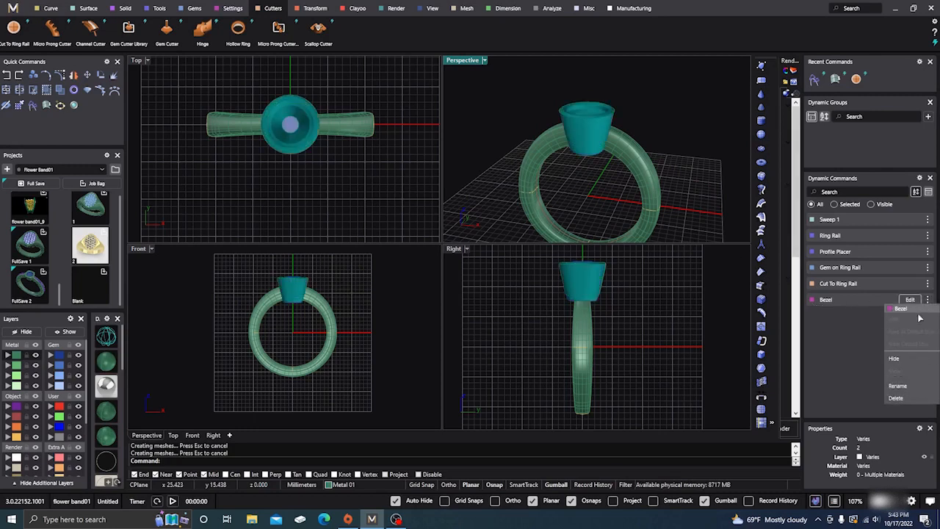
{"action": "left_click", "coordinate": [894, 359]}
{"action": "scroll", "coordinate": [613, 146], "scroll_direction": "down", "scroll_amount": 4}
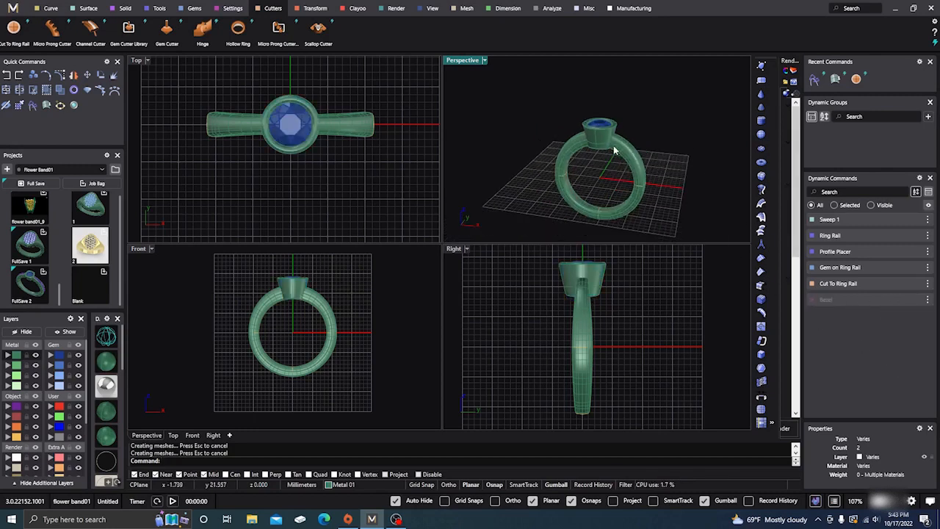
- Examine the ring and its trimmed round bezel from several angles, and maximize the Perspective viewport
{"action": "mouse_move", "coordinate": [854, 284]}
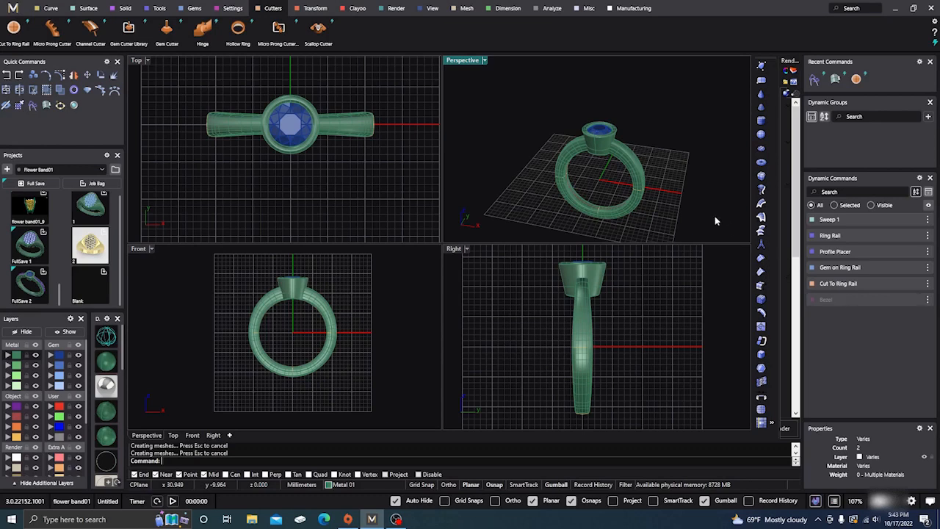
{"action": "scroll", "coordinate": [601, 145], "scroll_direction": "down", "scroll_amount": 3}
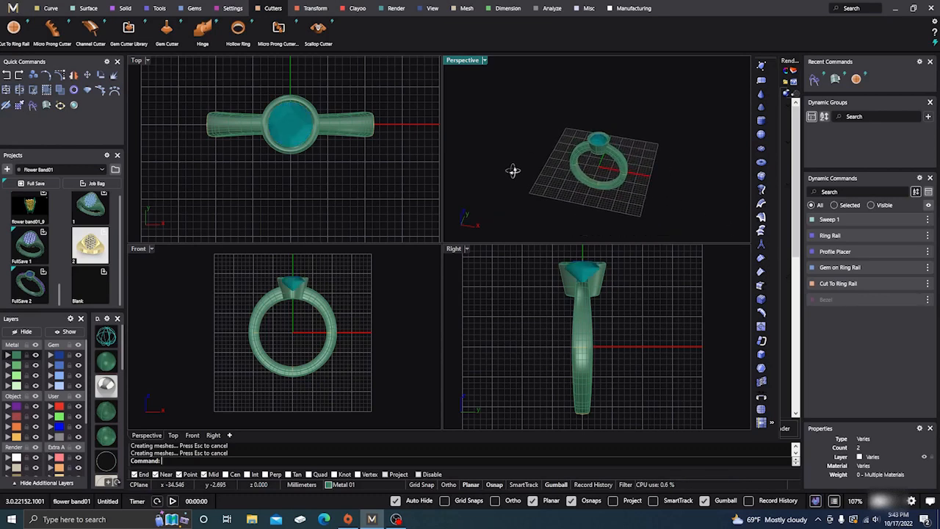
{"action": "scroll", "coordinate": [595, 182], "scroll_direction": "up", "scroll_amount": 4}
{"action": "scroll", "coordinate": [608, 208], "scroll_direction": "down", "scroll_amount": 2}
{"action": "right_click_drag", "start_coordinate": [608, 209], "coordinate": [602, 193]}
{"action": "scroll", "coordinate": [607, 155], "scroll_direction": "up", "scroll_amount": 2}
{"action": "right_click_drag", "start_coordinate": [607, 154], "coordinate": [563, 196]}
{"action": "scroll", "coordinate": [583, 169], "scroll_direction": "up", "scroll_amount": 2}
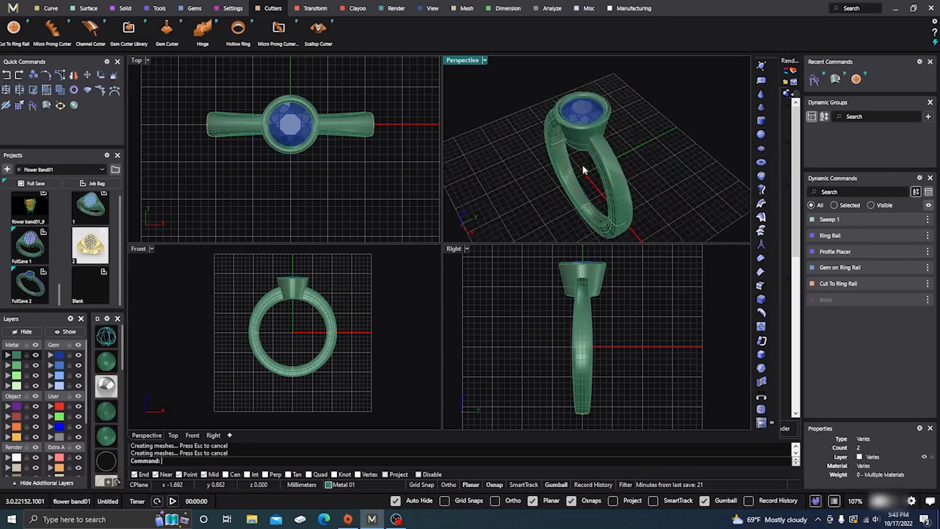
{"action": "double_click", "coordinate": [466, 61]}
{"action": "scroll", "coordinate": [499, 156], "scroll_direction": "down", "scroll_amount": 2}
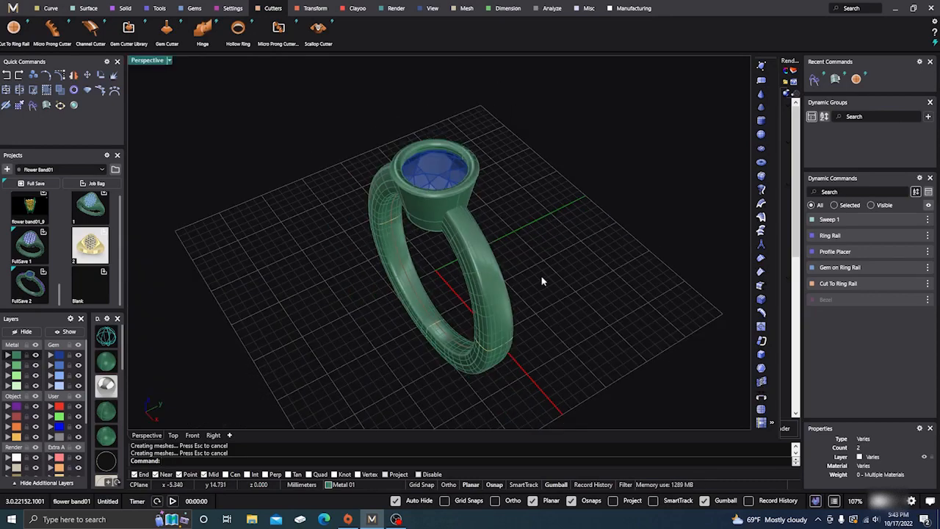
- Extract an isocurve along the middle of the ring's outer surface at U 0.12, V 0.5 with a 90 angle
{"action": "right_click_drag", "start_coordinate": [542, 281], "coordinate": [475, 217]}
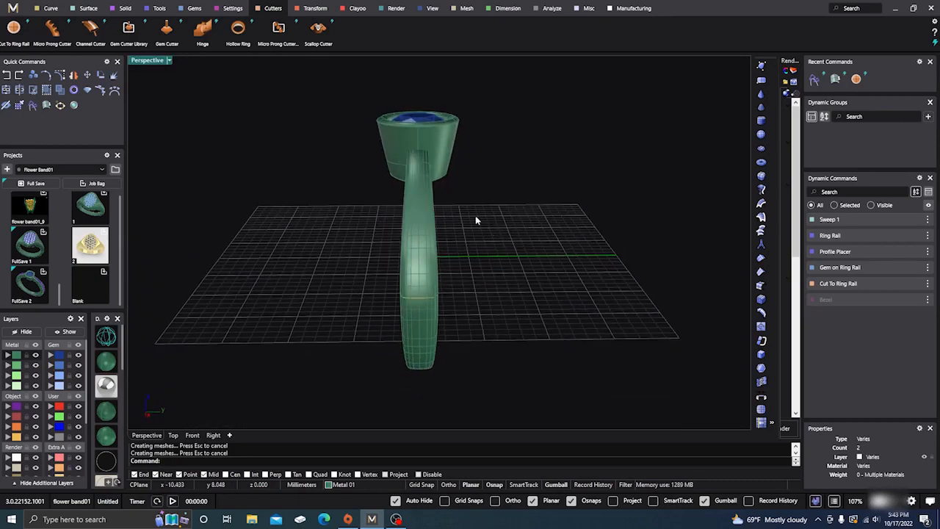
{"action": "right_click_drag", "start_coordinate": [445, 298], "coordinate": [387, 205]}
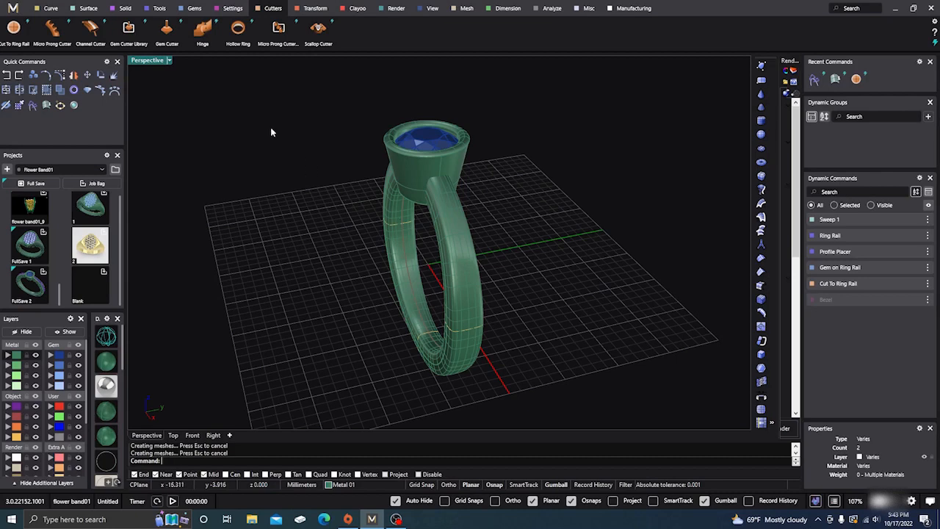
{"action": "left_click", "coordinate": [194, 9]}
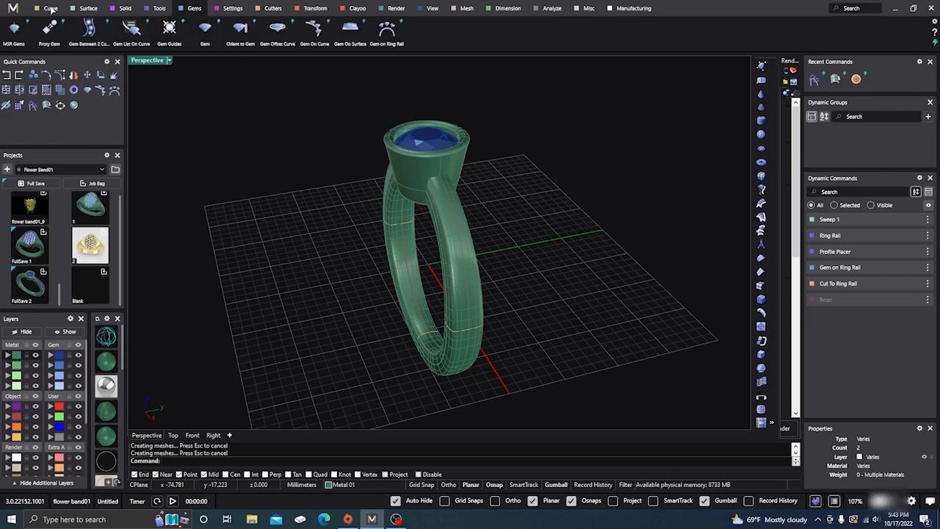
{"action": "left_click", "coordinate": [51, 9]}
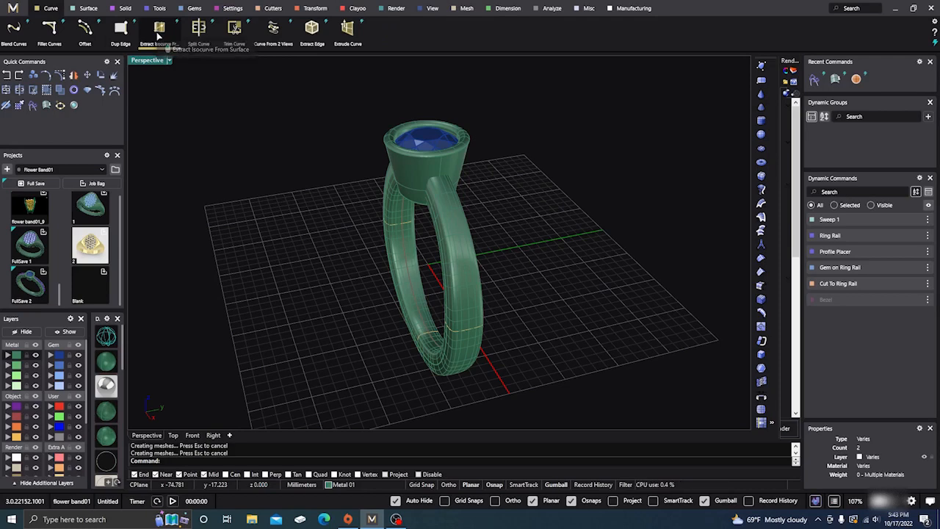
{"action": "left_click", "coordinate": [159, 30]}
{"action": "left_click", "coordinate": [461, 255]}
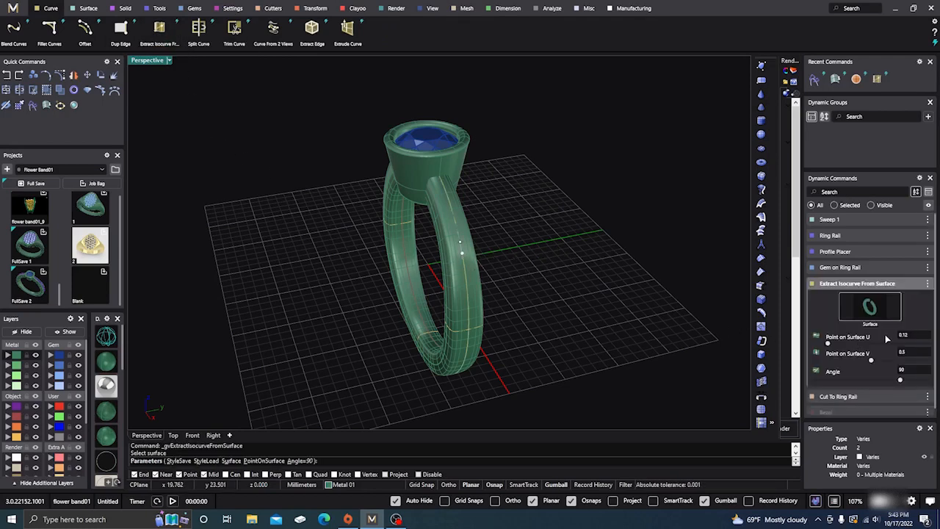
{"action": "right_click_drag", "start_coordinate": [653, 347], "coordinate": [502, 281]}
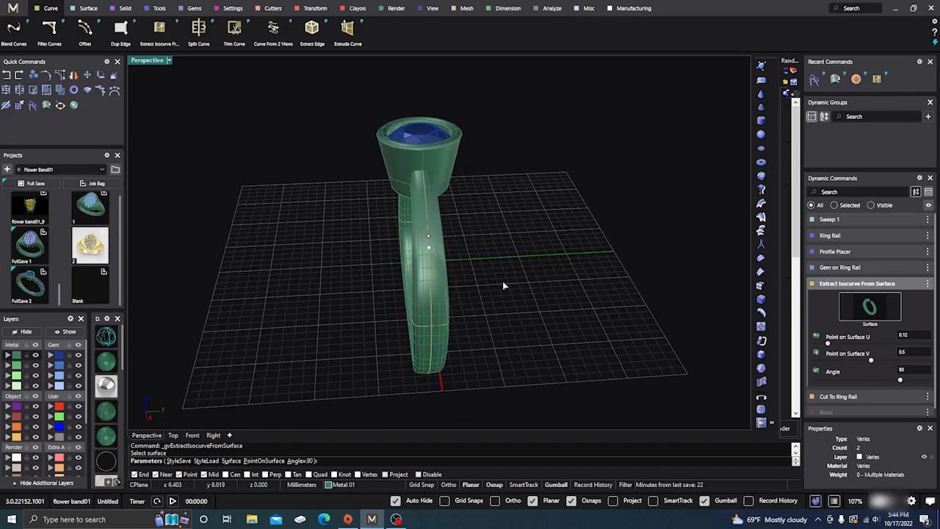
{"action": "scroll", "coordinate": [433, 253], "scroll_direction": "up", "scroll_amount": 3}
{"action": "scroll", "coordinate": [429, 250], "scroll_direction": "up", "scroll_amount": 3}
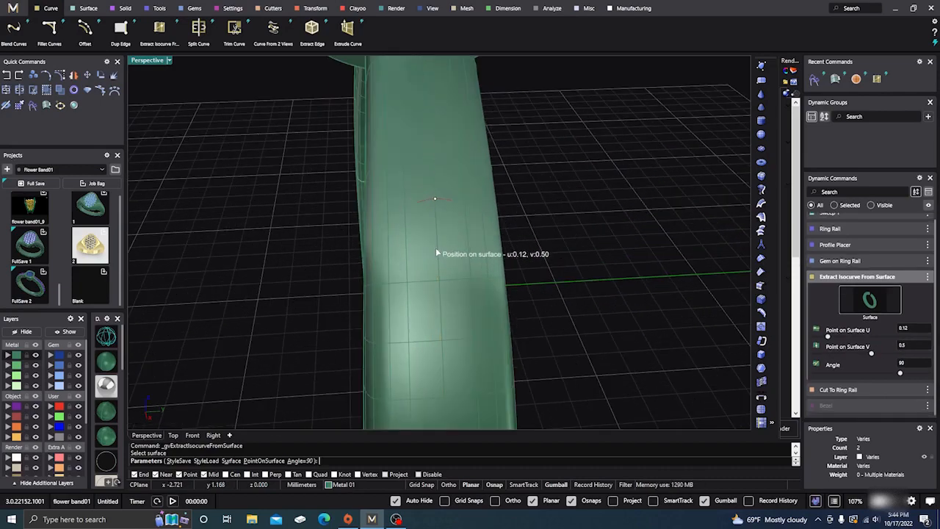
{"action": "scroll", "coordinate": [436, 250], "scroll_direction": "down", "scroll_amount": 5}
{"action": "right_click_drag", "start_coordinate": [485, 270], "coordinate": [468, 261]}
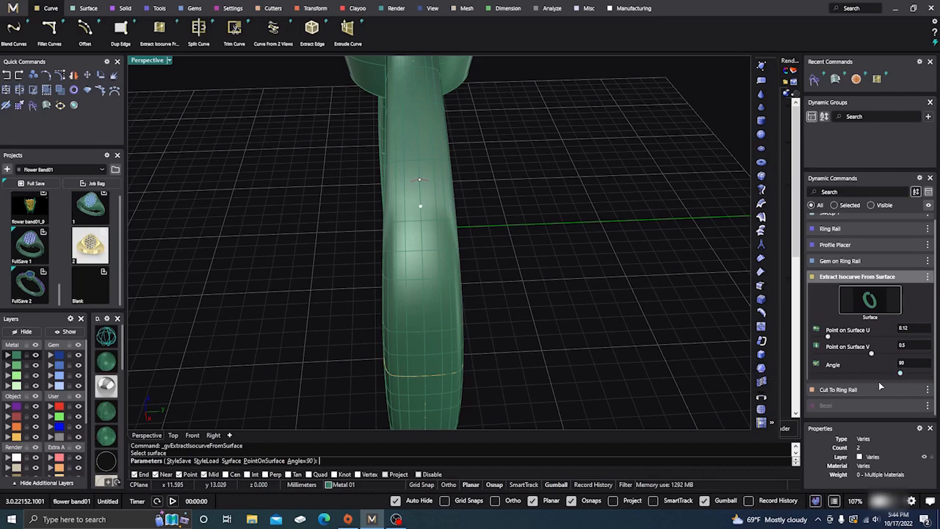
{"action": "right_click", "coordinate": [540, 211]}
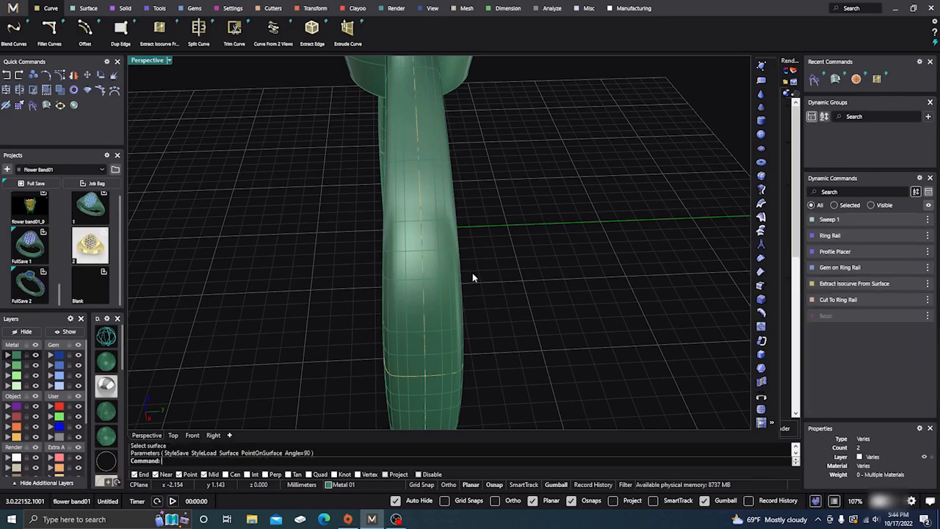
- Create a row of gems with Gem On Curve, using the isocurve extracted along the ring shank
{"action": "scroll", "coordinate": [499, 257], "scroll_direction": "down", "scroll_amount": 5}
{"action": "right_click_drag", "start_coordinate": [499, 257], "coordinate": [372, 312]}
{"action": "scroll", "coordinate": [383, 310], "scroll_direction": "down", "scroll_amount": 2}
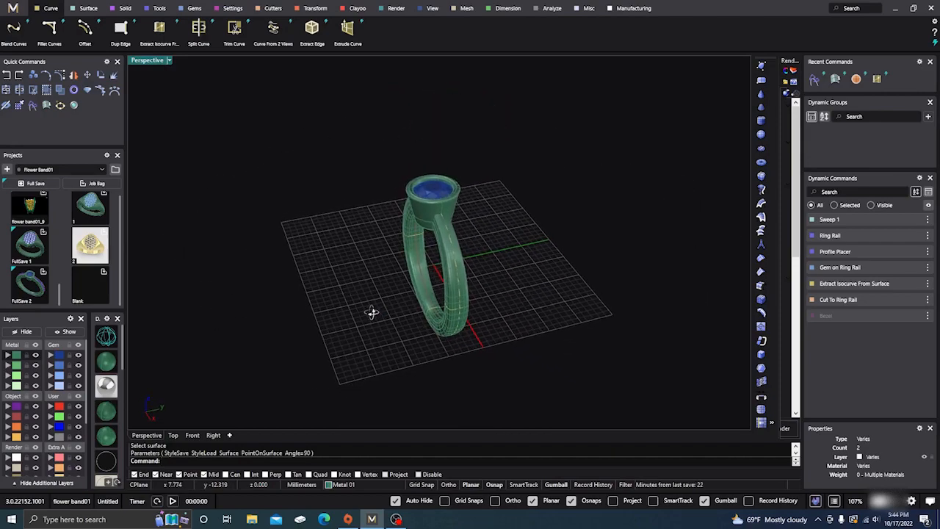
{"action": "scroll", "coordinate": [437, 273], "scroll_direction": "up", "scroll_amount": 4}
{"action": "right_click_drag", "start_coordinate": [486, 269], "coordinate": [495, 285]}
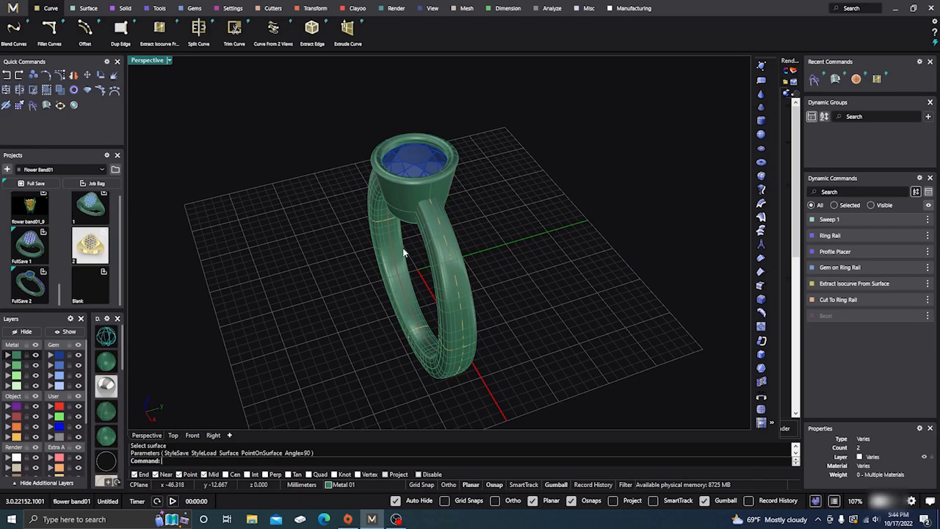
{"action": "left_click", "coordinate": [194, 10]}
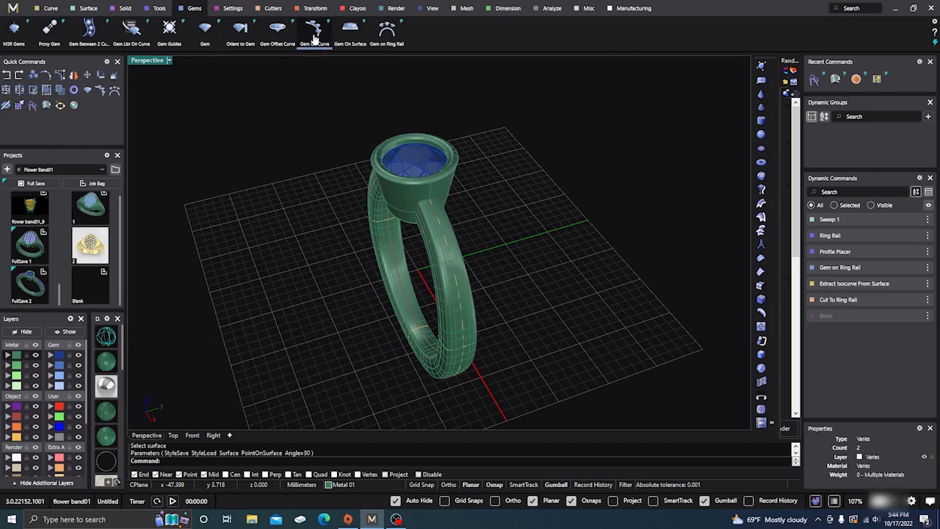
{"action": "left_click", "coordinate": [314, 32]}
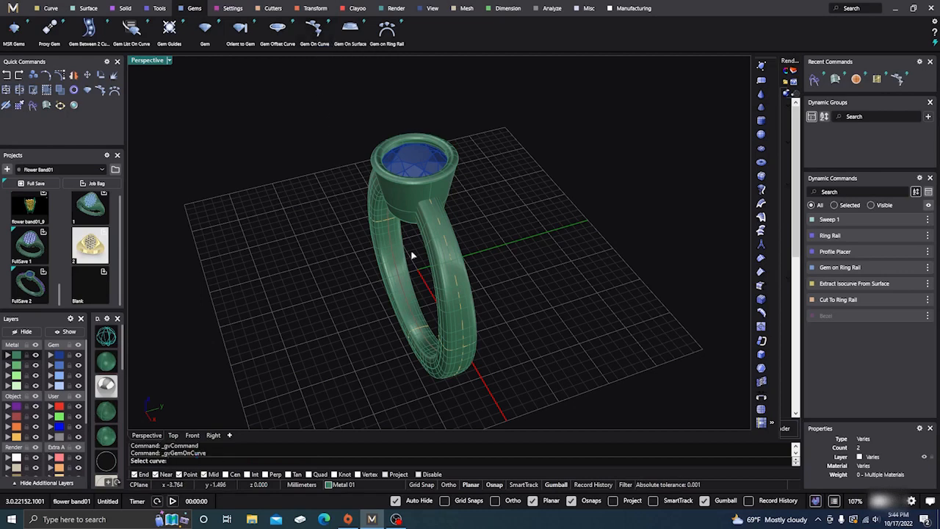
{"action": "scroll", "coordinate": [418, 253], "scroll_direction": "up", "scroll_amount": 5}
{"action": "left_click", "coordinate": [468, 227]}
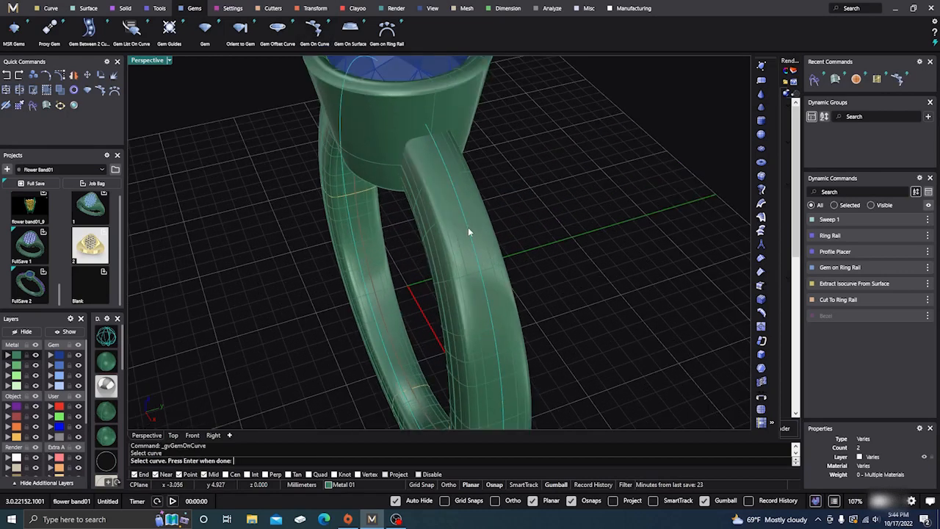
{"action": "key", "text": "Return"}
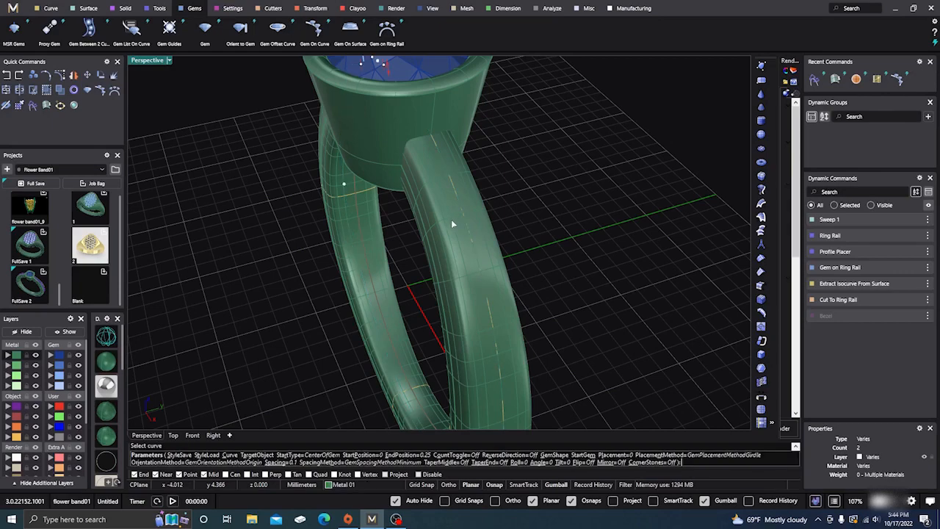
- Move the start of the gem row down the shank, clear of the bezel, to a start position of 0.03
{"action": "scroll", "coordinate": [452, 224], "scroll_direction": "down", "scroll_amount": 5}
{"action": "right_click_drag", "start_coordinate": [452, 223], "coordinate": [524, 318]}
{"action": "right_click_drag", "start_coordinate": [518, 247], "coordinate": [503, 261]}
{"action": "scroll", "coordinate": [452, 187], "scroll_direction": "up", "scroll_amount": 5}
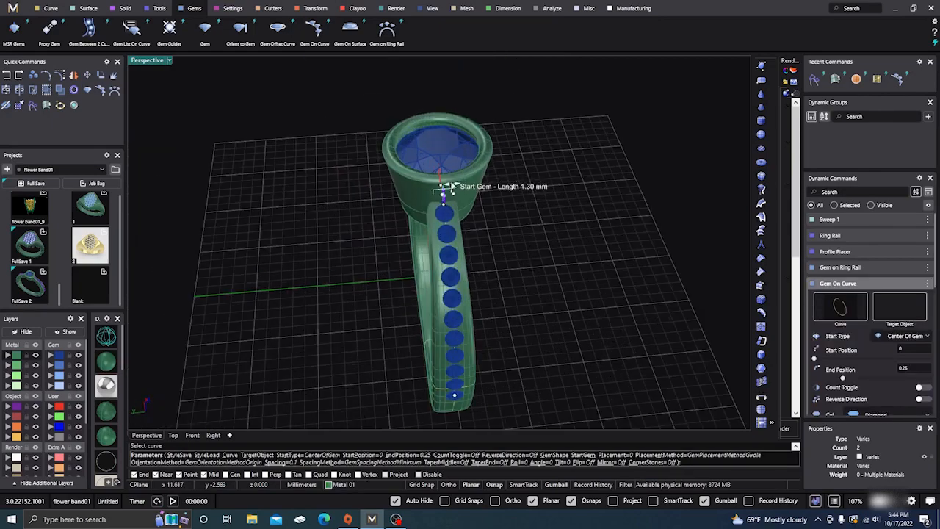
{"action": "mouse_move", "coordinate": [452, 186]}
{"action": "right_mouse_down"}
{"action": "mouse_move", "coordinate": [447, 203]}
{"action": "mouse_move", "coordinate": [438, 199]}
{"action": "right_mouse_up"}
{"action": "scroll", "coordinate": [438, 193], "scroll_direction": "up", "scroll_amount": 4}
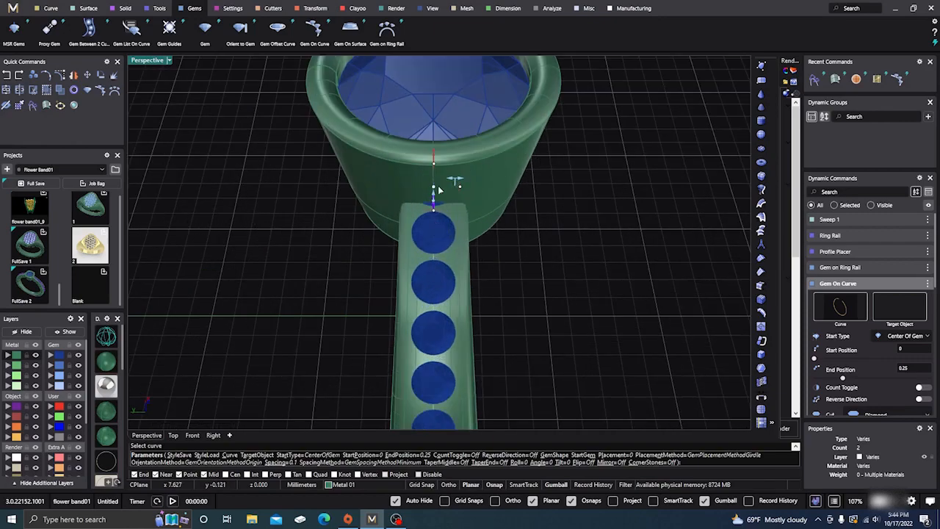
{"action": "left_click_drag", "start_coordinate": [433, 189], "coordinate": [430, 245]}
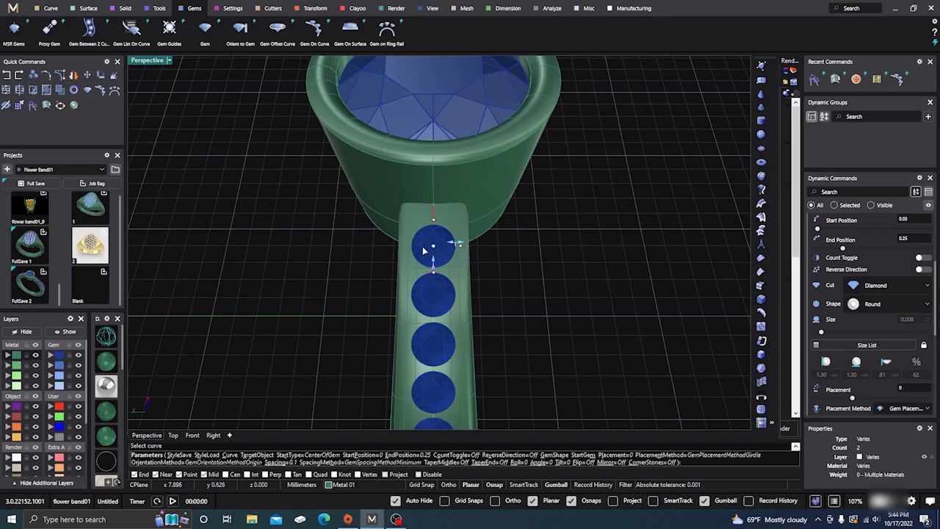
- Reduce the diameter of the round gems on the shank to 1.10 mm
{"action": "right_click_drag", "start_coordinate": [523, 272], "coordinate": [506, 247]}
{"action": "scroll", "coordinate": [485, 235], "scroll_direction": "up", "scroll_amount": 5}
{"action": "mouse_move", "coordinate": [461, 204]}
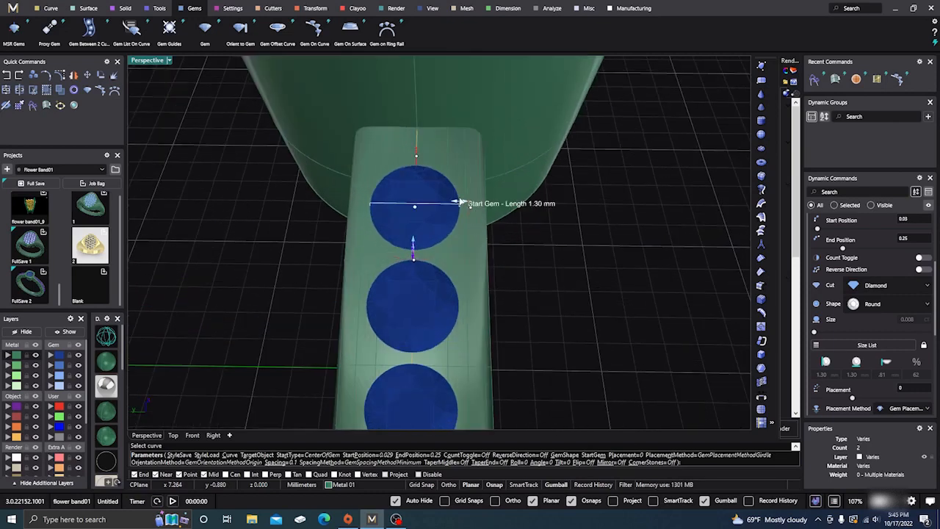
{"action": "left_click_drag", "start_coordinate": [459, 202], "coordinate": [457, 203]}
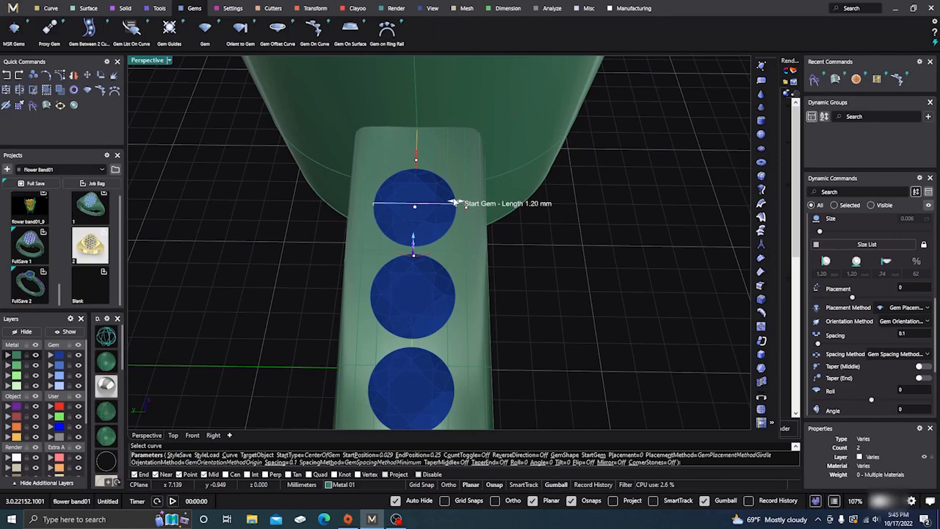
- Shorten the gem row at its lower end to an end position of 0.22
{"action": "scroll", "coordinate": [482, 150], "scroll_direction": "down", "scroll_amount": 6}
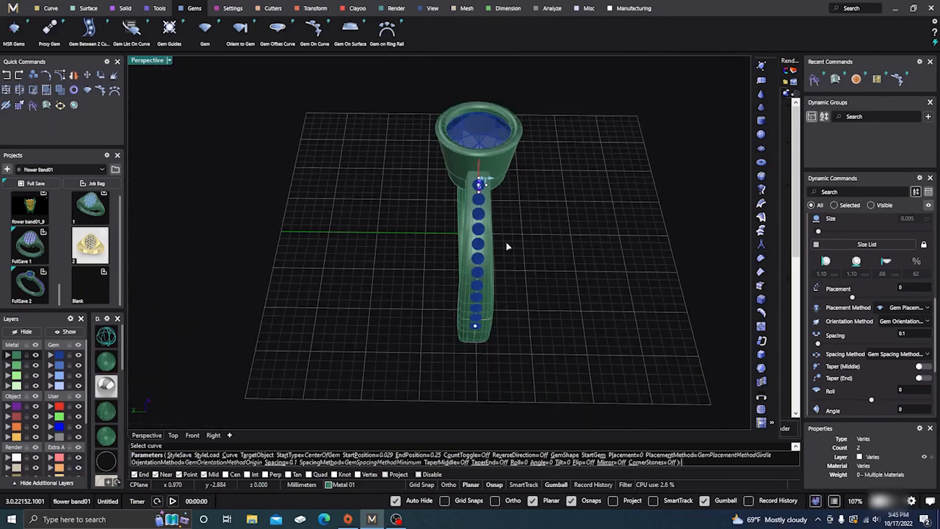
{"action": "right_click_drag", "start_coordinate": [506, 246], "coordinate": [503, 174]}
{"action": "scroll", "coordinate": [493, 248], "scroll_direction": "up", "scroll_amount": 5}
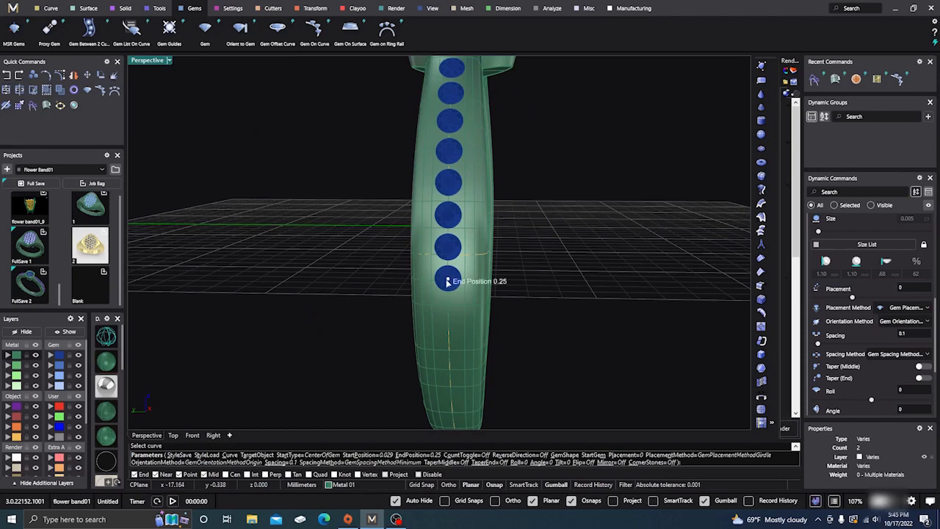
{"action": "left_click_drag", "start_coordinate": [448, 282], "coordinate": [447, 237]}
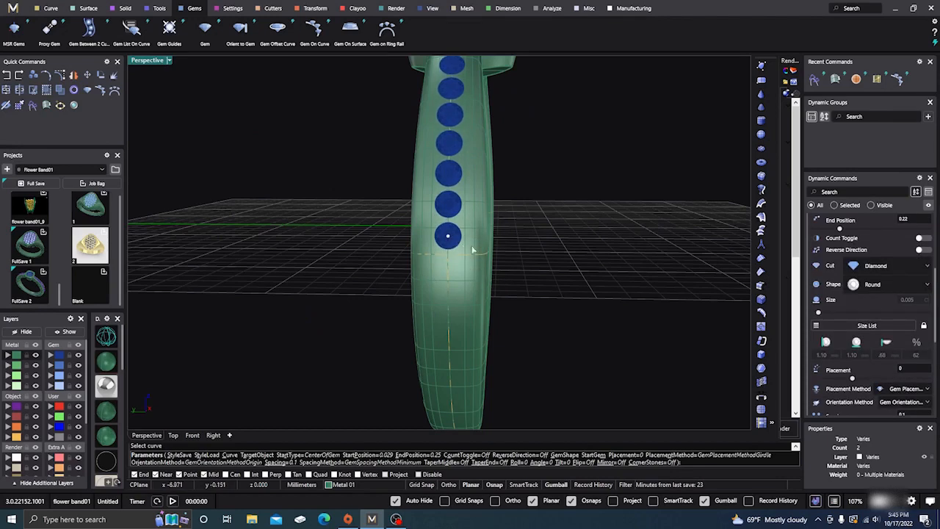
- Assign the ring band as the target object for the Gem On Curve row and check how the gems sit on it
{"action": "scroll", "coordinate": [573, 243], "scroll_direction": "down", "scroll_amount": 3}
{"action": "right_click_drag", "start_coordinate": [573, 243], "coordinate": [552, 287]}
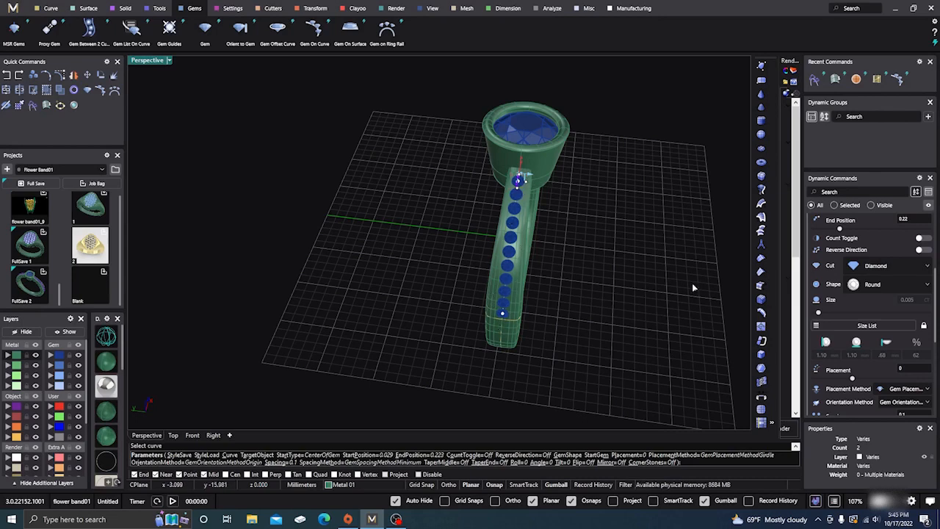
{"action": "scroll", "coordinate": [870, 316], "scroll_direction": "up", "scroll_amount": 3}
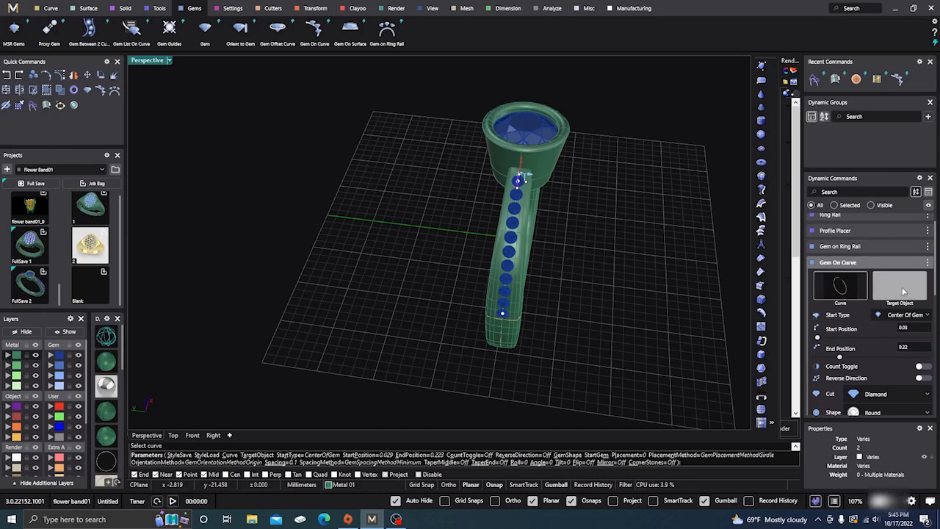
{"action": "left_click", "coordinate": [900, 286]}
{"action": "scroll", "coordinate": [529, 261], "scroll_direction": "up", "scroll_amount": 3}
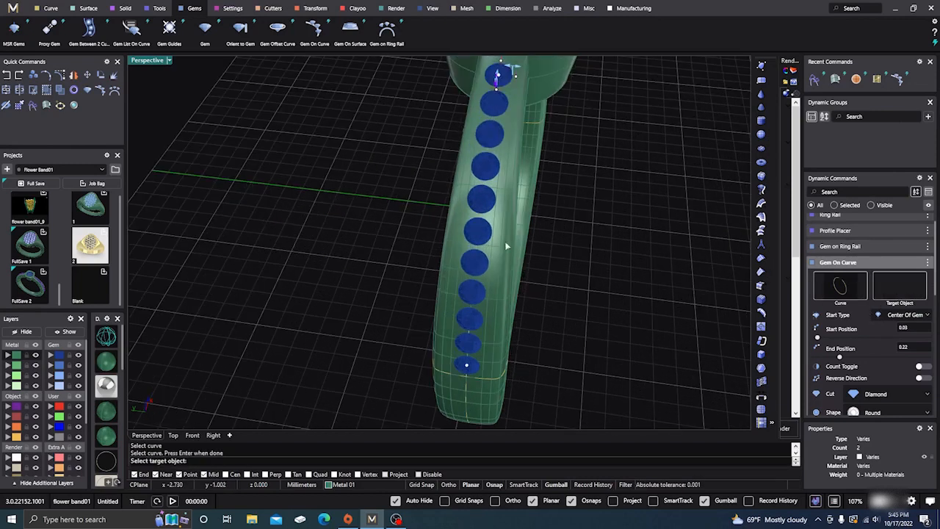
{"action": "left_click", "coordinate": [504, 249]}
{"action": "scroll", "coordinate": [514, 324], "scroll_direction": "down", "scroll_amount": 4}
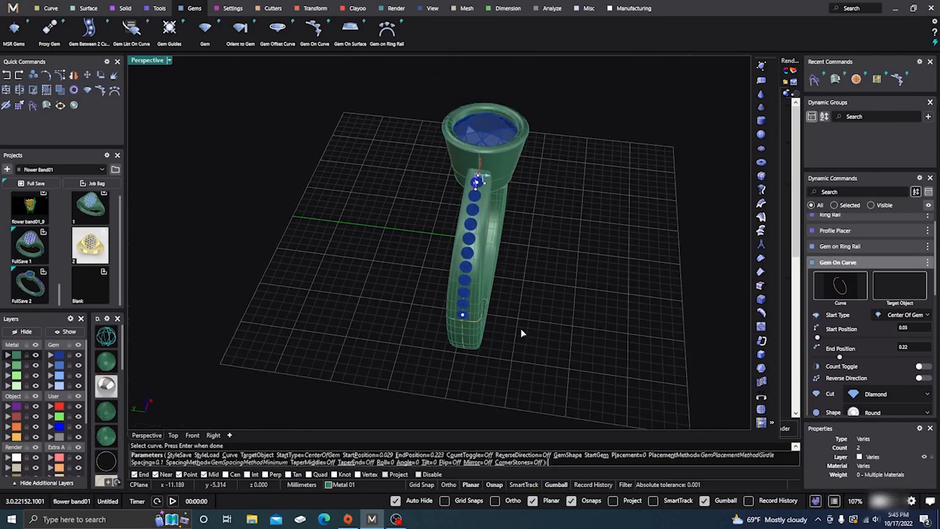
{"action": "right_click_drag", "start_coordinate": [521, 329], "coordinate": [451, 286]}
{"action": "scroll", "coordinate": [409, 142], "scroll_direction": "up", "scroll_amount": 5}
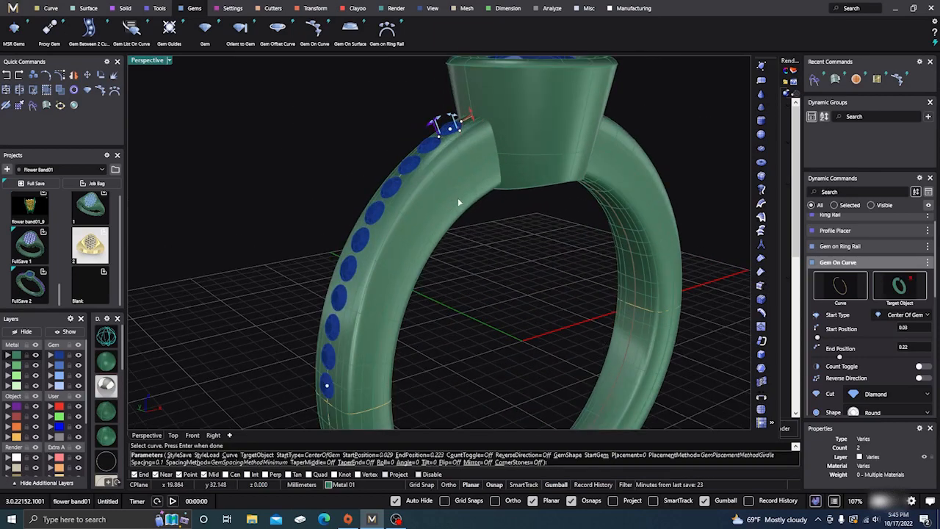
- Turn on the middle taper for the Gem On Curve row along the ring shank
{"action": "scroll", "coordinate": [452, 210], "scroll_direction": "down", "scroll_amount": 5}
{"action": "right_click_drag", "start_coordinate": [465, 235], "coordinate": [523, 268]}
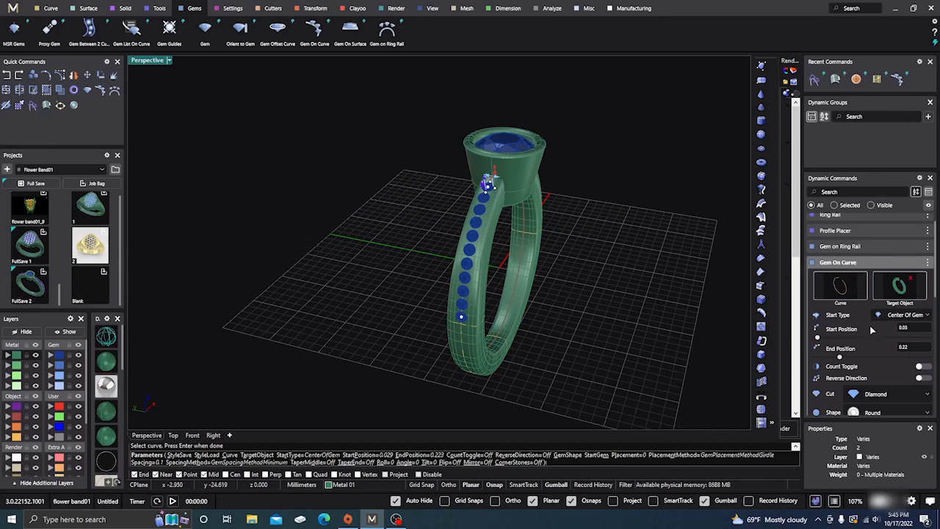
{"action": "scroll", "coordinate": [852, 332], "scroll_direction": "down", "scroll_amount": 2}
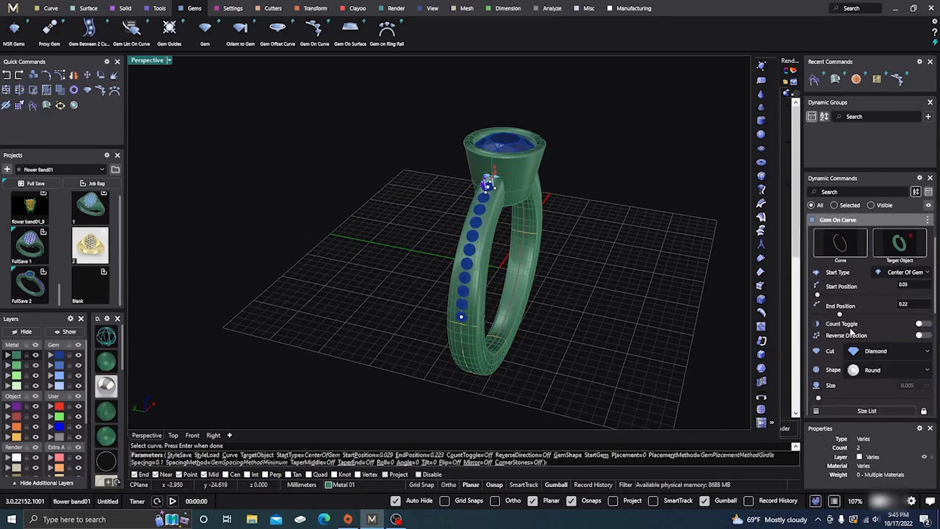
{"action": "scroll", "coordinate": [853, 332], "scroll_direction": "down", "scroll_amount": 2}
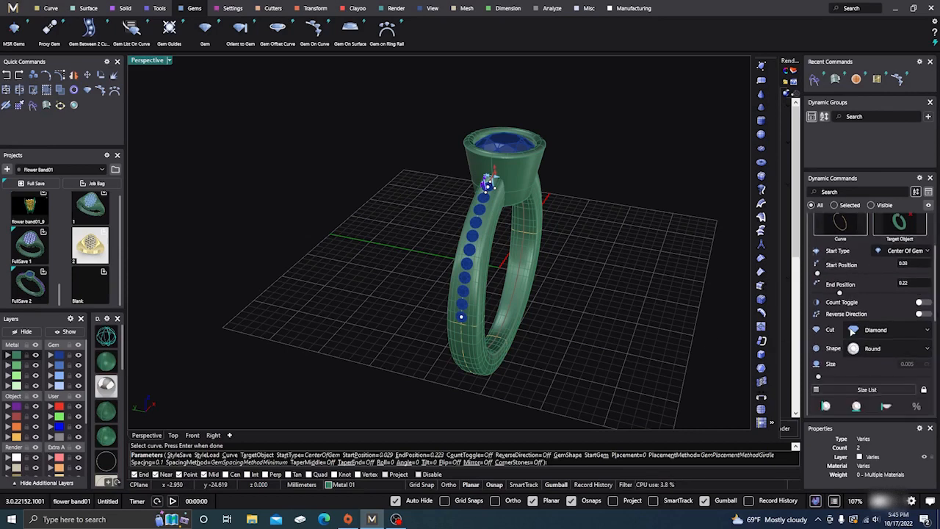
{"action": "scroll", "coordinate": [853, 332], "scroll_direction": "down", "scroll_amount": 2}
{"action": "scroll", "coordinate": [852, 332], "scroll_direction": "down", "scroll_amount": 3}
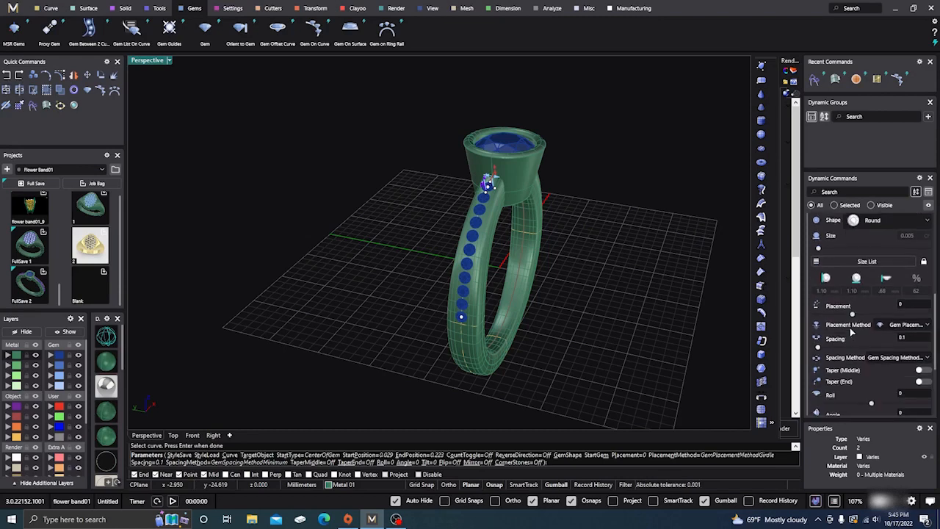
{"action": "scroll", "coordinate": [851, 332], "scroll_direction": "down", "scroll_amount": 1}
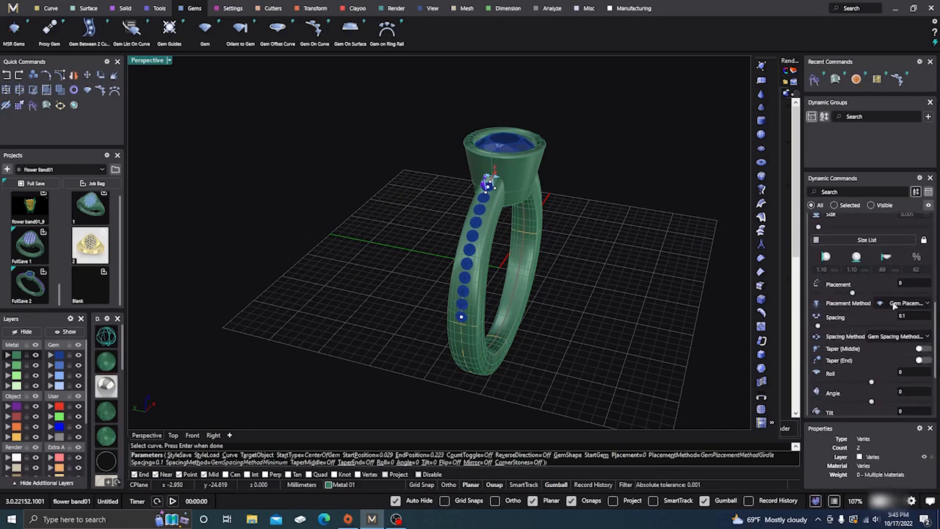
{"action": "scroll", "coordinate": [833, 294], "scroll_direction": "down", "scroll_amount": 2}
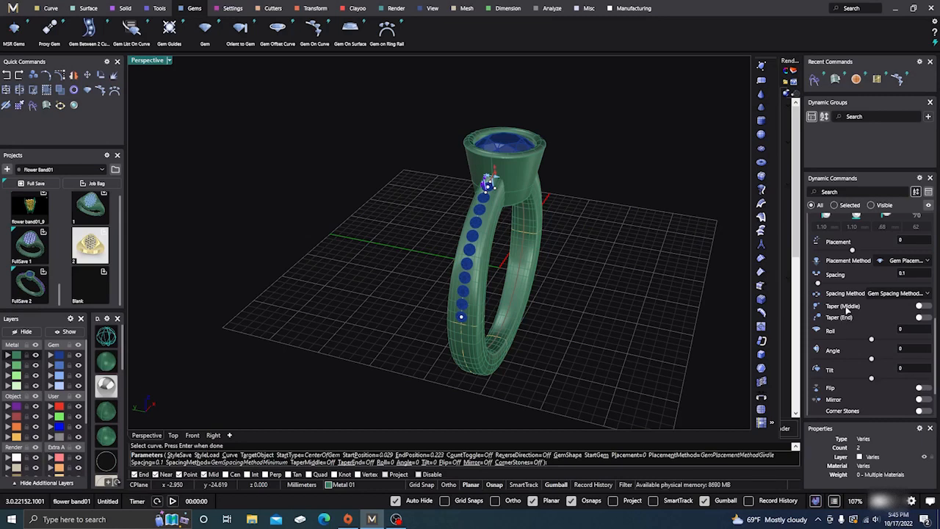
{"action": "left_click", "coordinate": [922, 307]}
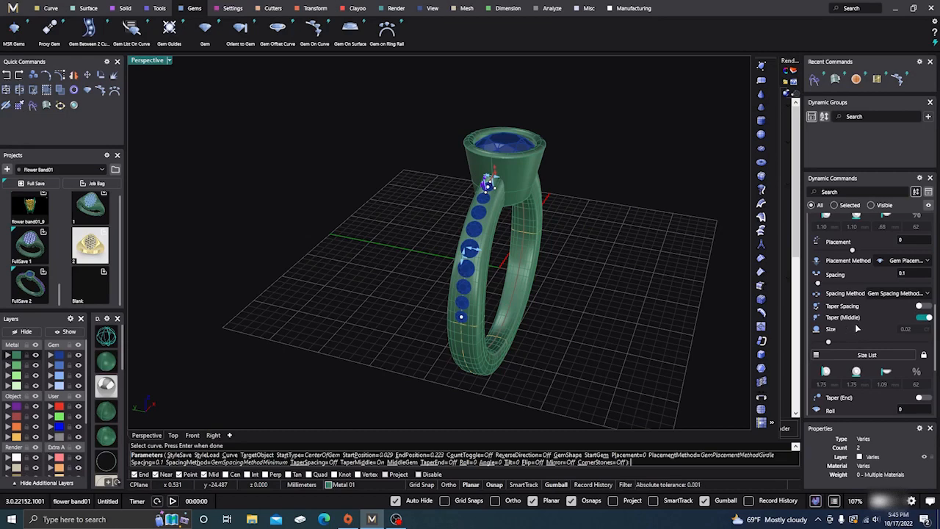
- Examine the graduated gems on the shank and the size handle of the middle gem
{"action": "scroll", "coordinate": [857, 329], "scroll_direction": "down", "scroll_amount": 3}
{"action": "scroll", "coordinate": [843, 323], "scroll_direction": "down", "scroll_amount": 1}
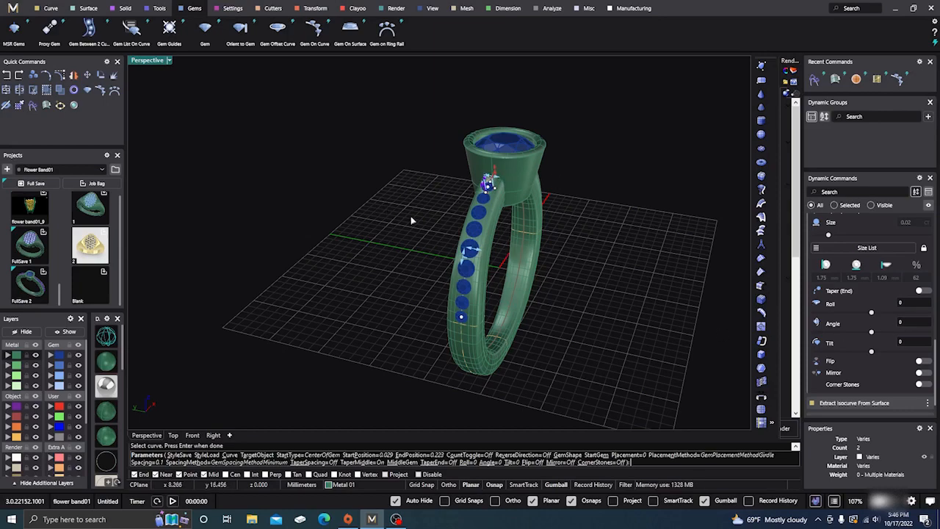
{"action": "right_click_drag", "start_coordinate": [550, 340], "coordinate": [575, 383]}
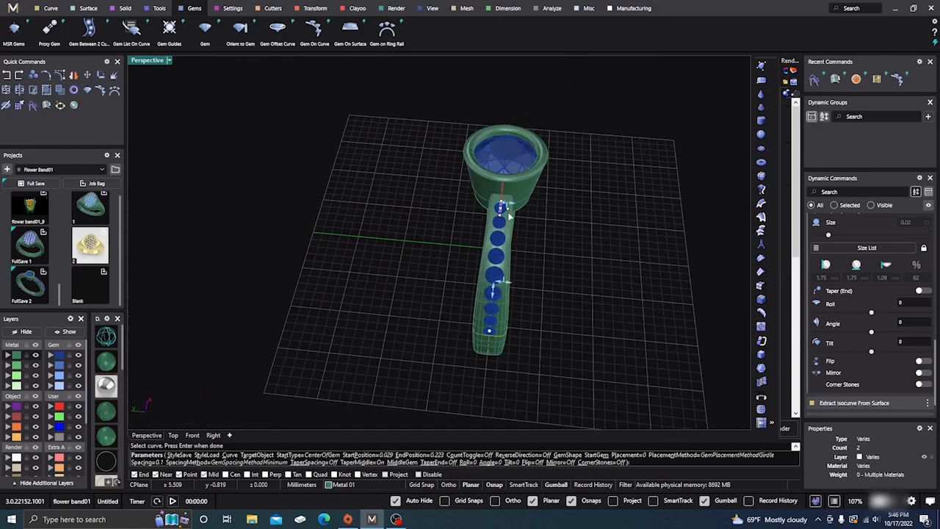
{"action": "right_click_drag", "start_coordinate": [509, 214], "coordinate": [539, 294]}
{"action": "scroll", "coordinate": [503, 308], "scroll_direction": "up", "scroll_amount": 5}
{"action": "scroll", "coordinate": [505, 250], "scroll_direction": "up", "scroll_amount": 3}
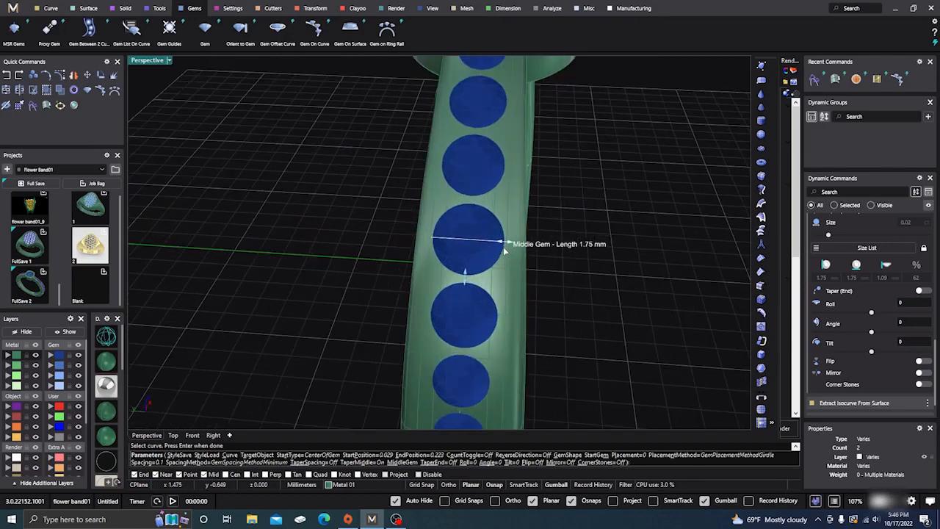
{"action": "scroll", "coordinate": [514, 279], "scroll_direction": "down", "scroll_amount": 5}
{"action": "scroll", "coordinate": [508, 208], "scroll_direction": "up", "scroll_amount": 5}
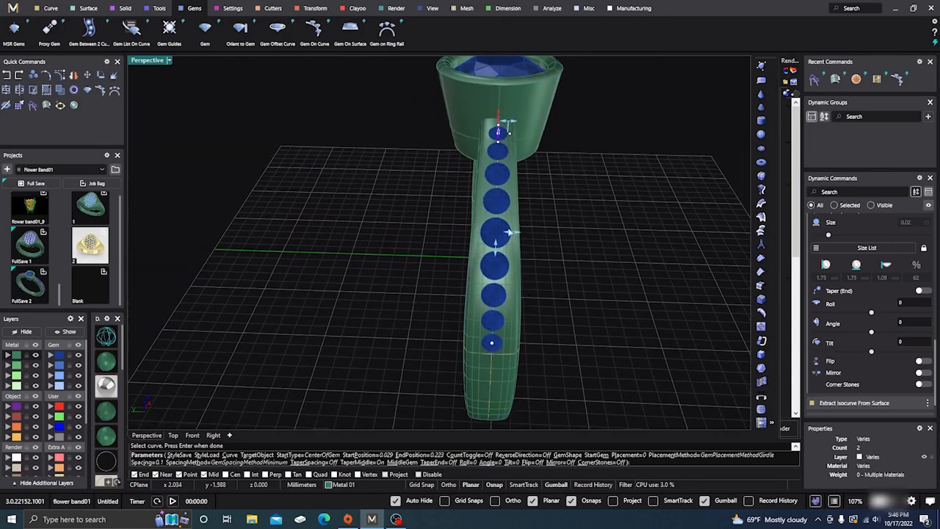
{"action": "mouse_move", "coordinate": [519, 266]}
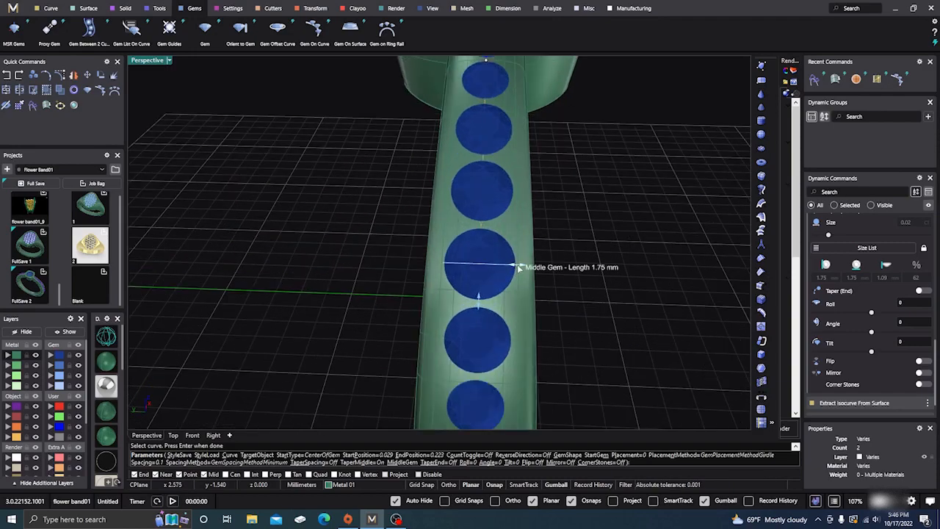
{"action": "scroll", "coordinate": [552, 272], "scroll_direction": "down", "scroll_amount": 5}
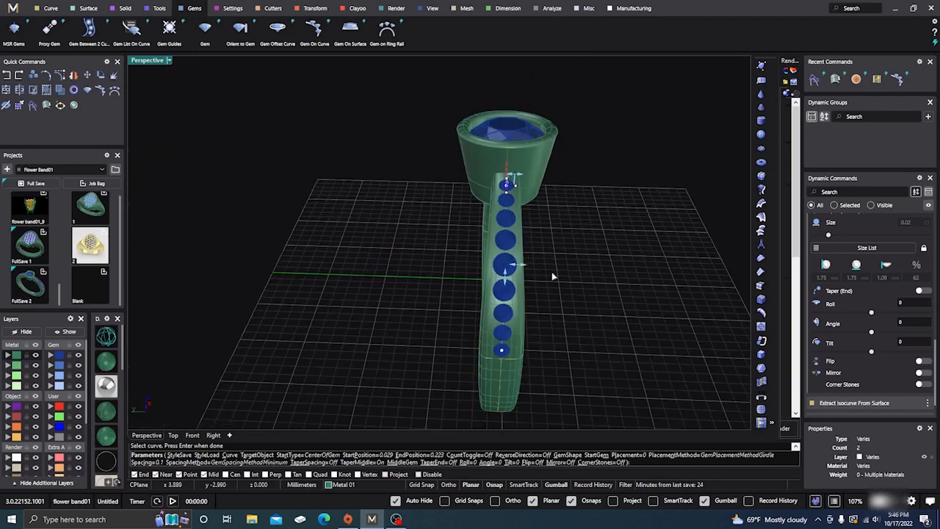
{"action": "right_click_drag", "start_coordinate": [565, 297], "coordinate": [610, 275]}
- Turn on the end taper for the gem row and enlarge the end gem to 2.00 mm
{"action": "scroll", "coordinate": [828, 308], "scroll_direction": "down", "scroll_amount": 1}
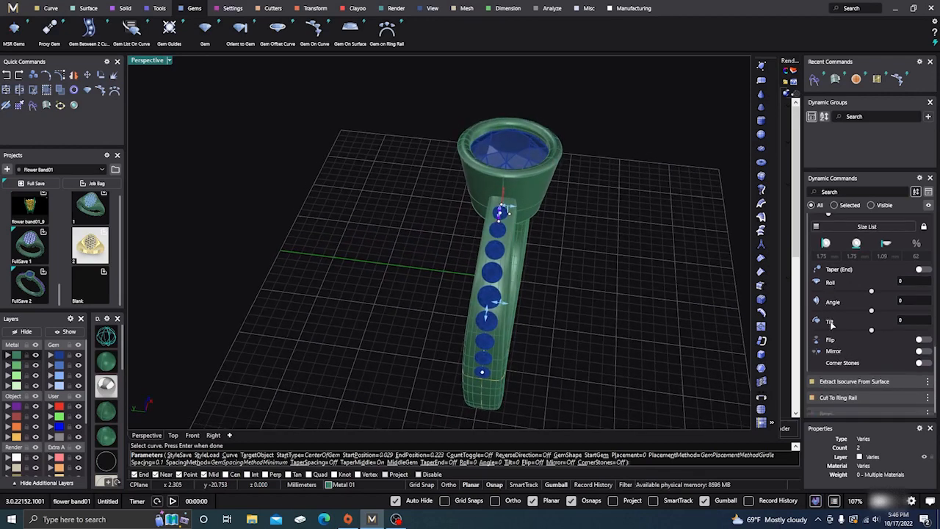
{"action": "scroll", "coordinate": [829, 323], "scroll_direction": "up", "scroll_amount": 2}
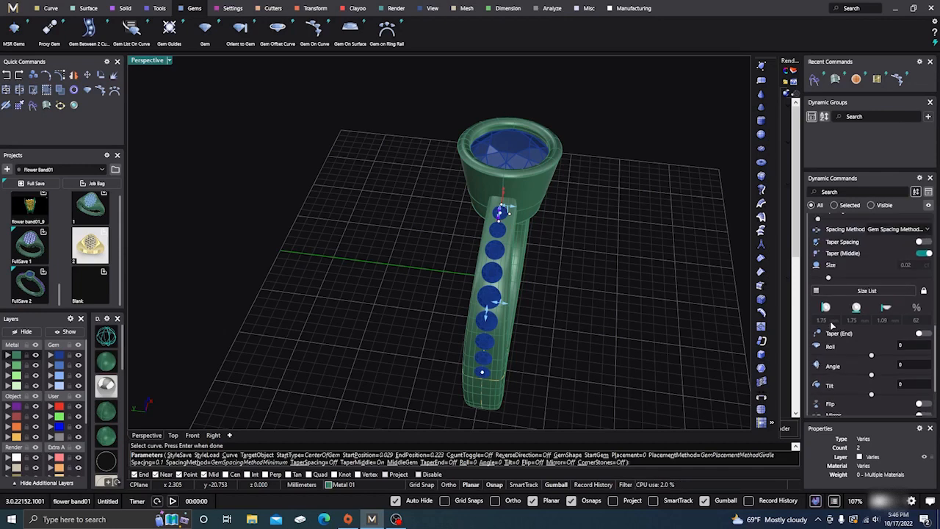
{"action": "scroll", "coordinate": [830, 321], "scroll_direction": "up", "scroll_amount": 1}
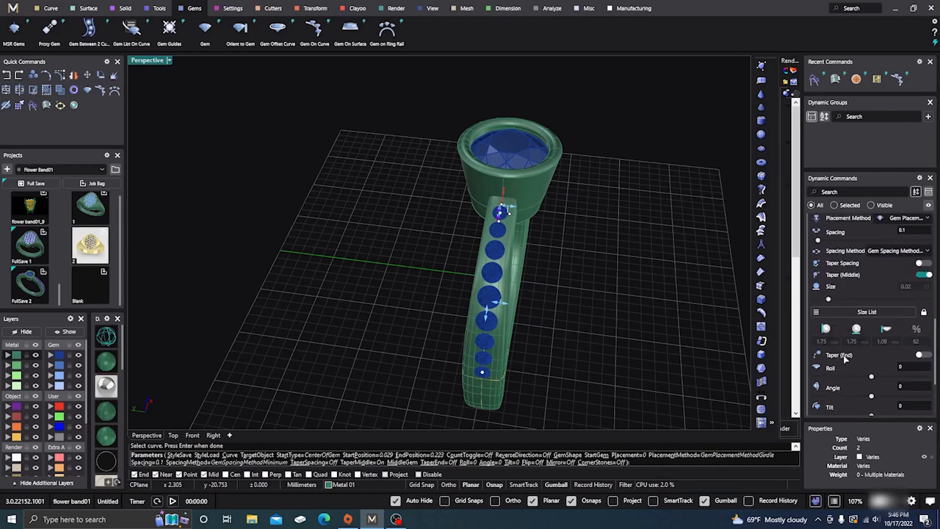
{"action": "left_click", "coordinate": [921, 355]}
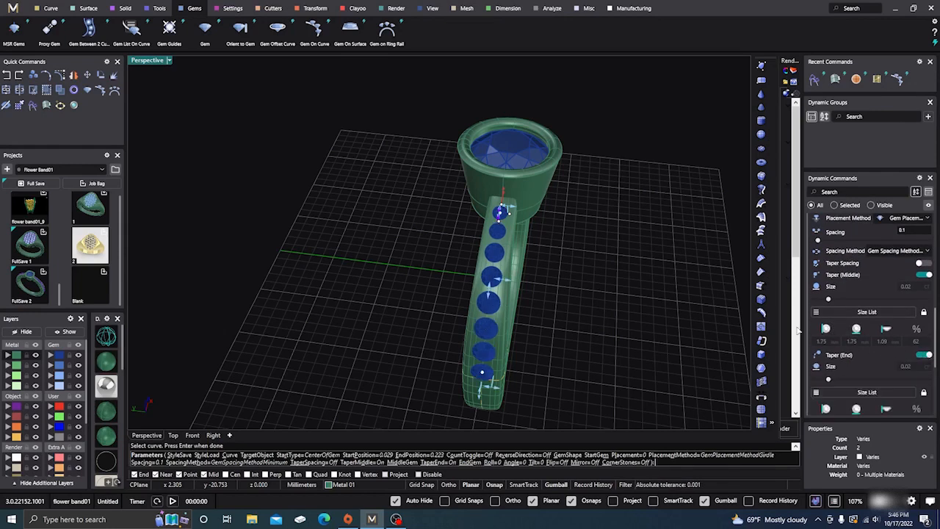
{"action": "right_click_drag", "start_coordinate": [580, 316], "coordinate": [590, 260]}
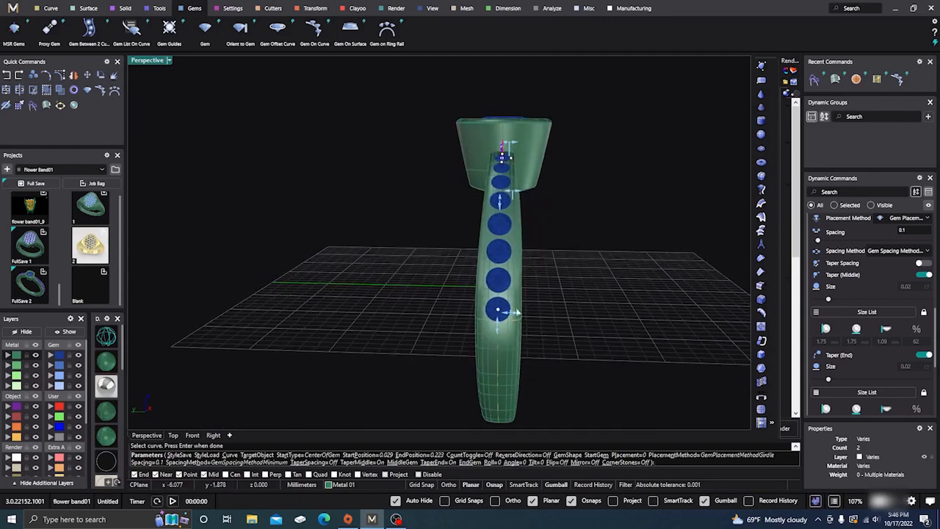
{"action": "scroll", "coordinate": [502, 309], "scroll_direction": "up", "scroll_amount": 3}
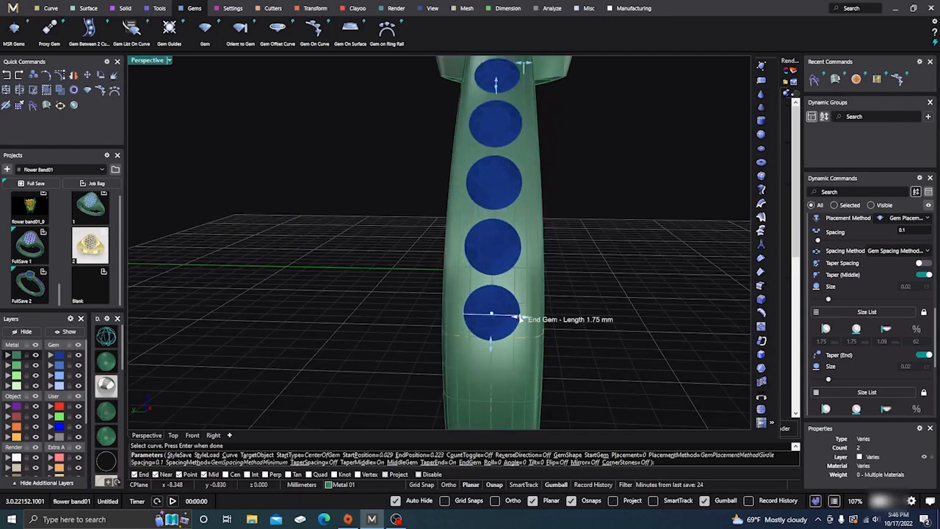
{"action": "left_click_drag", "start_coordinate": [518, 317], "coordinate": [527, 320]}
- Inspect the size progression of the tapered gems from the bezel down to the end gem
{"action": "scroll", "coordinate": [566, 270], "scroll_direction": "down", "scroll_amount": 7}
{"action": "right_click_drag", "start_coordinate": [569, 271], "coordinate": [598, 297]}
{"action": "scroll", "coordinate": [588, 305], "scroll_direction": "up", "scroll_amount": 10}
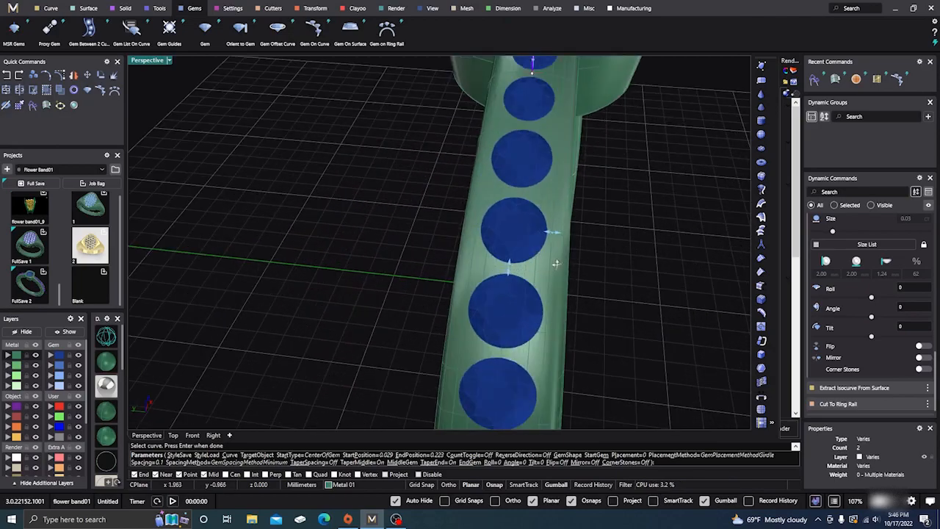
{"action": "right_click_drag", "start_coordinate": [556, 270], "coordinate": [553, 195]}
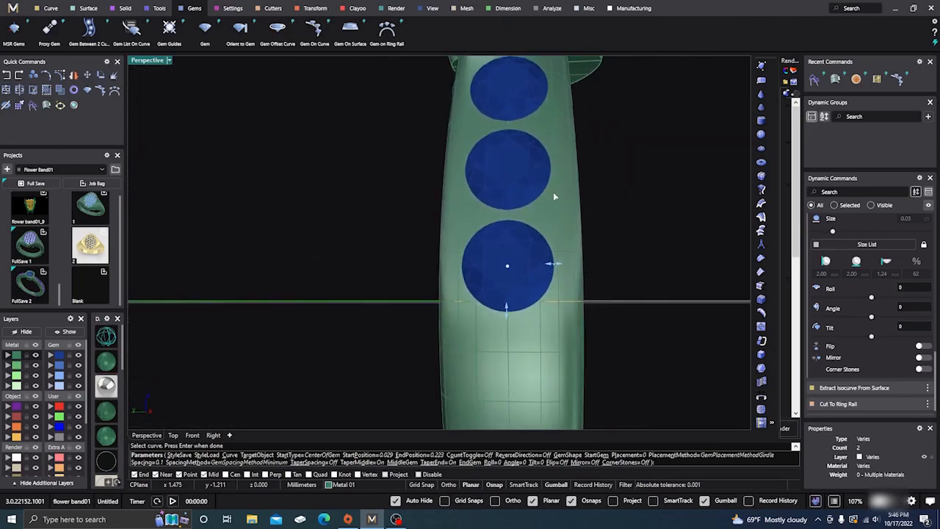
{"action": "scroll", "coordinate": [553, 194], "scroll_direction": "down", "scroll_amount": 7}
{"action": "right_click_drag", "start_coordinate": [597, 321], "coordinate": [548, 324]}
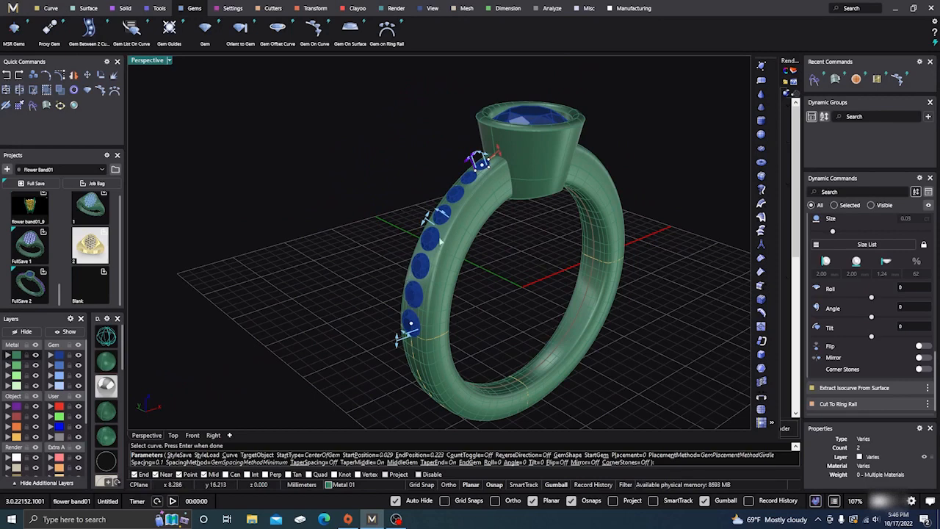
{"action": "right_click_drag", "start_coordinate": [524, 291], "coordinate": [551, 293]}
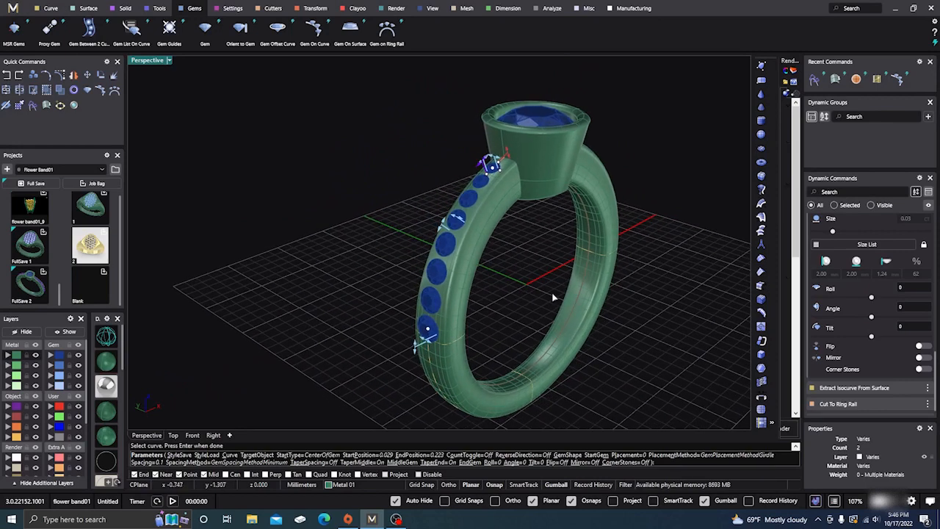
- Set the gem row's spacing method to Gem Spacing Method Fixed
{"action": "scroll", "coordinate": [831, 327], "scroll_direction": "down", "scroll_amount": 1}
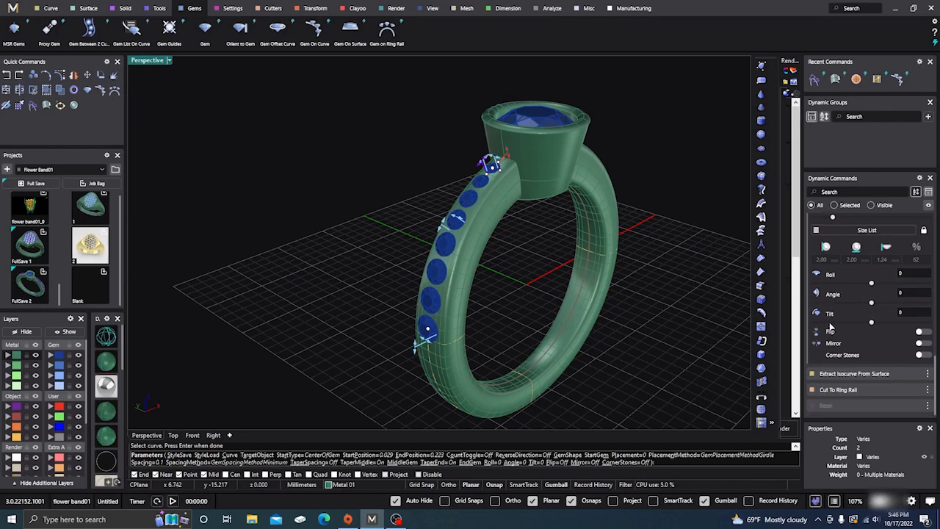
{"action": "scroll", "coordinate": [816, 370], "scroll_direction": "up", "scroll_amount": 5}
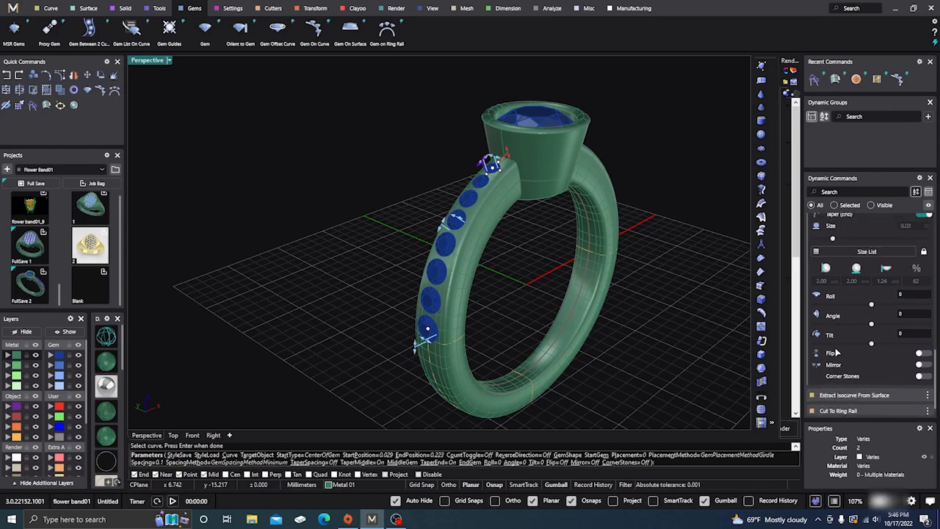
{"action": "scroll", "coordinate": [836, 352], "scroll_direction": "up", "scroll_amount": 3}
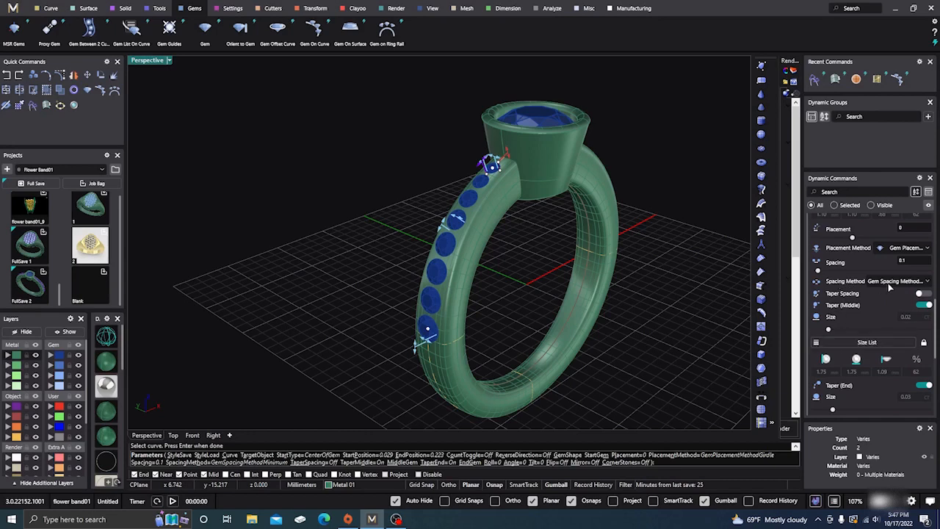
{"action": "left_click", "coordinate": [913, 282]}
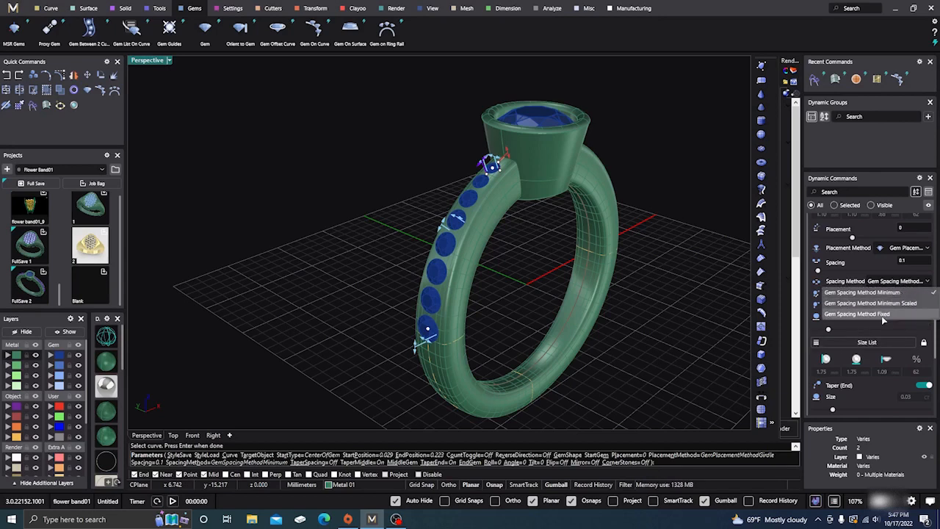
{"action": "left_click", "coordinate": [881, 315]}
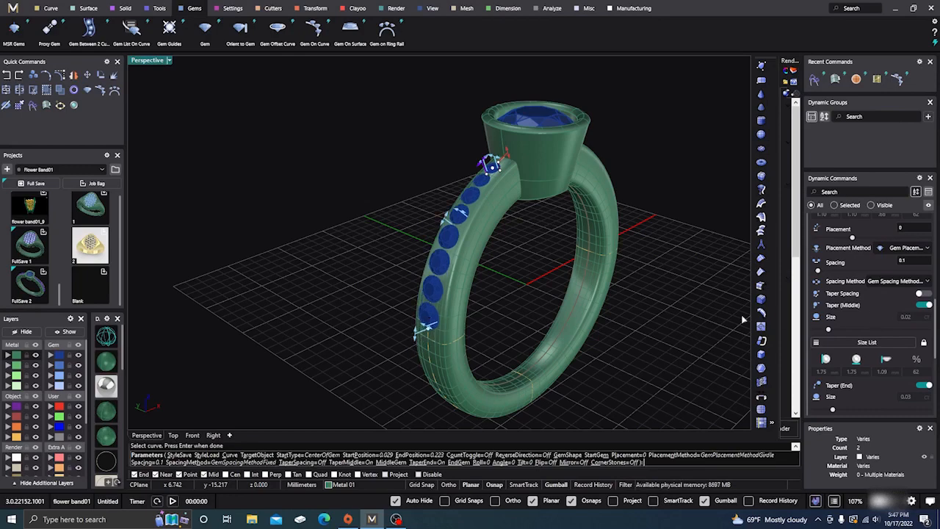
{"action": "right_click_drag", "start_coordinate": [734, 390], "coordinate": [685, 377]}
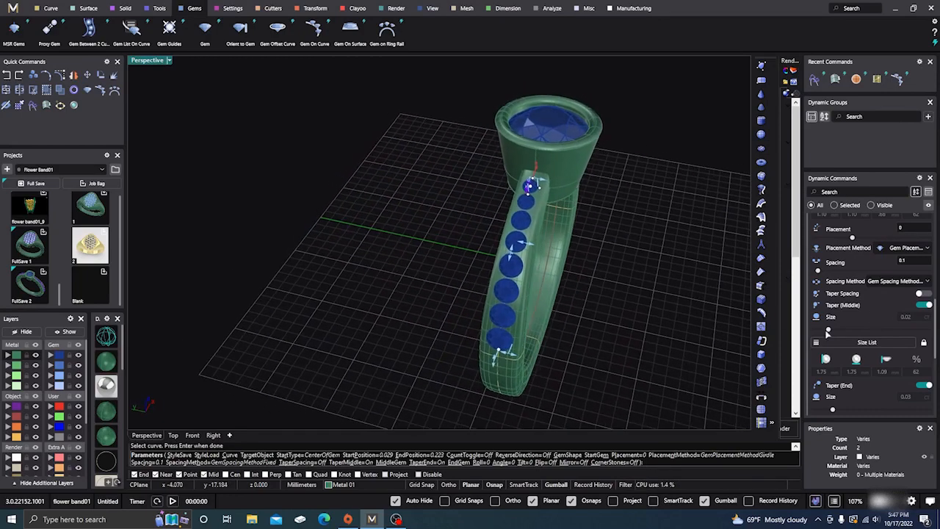
- Set the gem row's placement method to Gem Placement Method Table
{"action": "scroll", "coordinate": [868, 287], "scroll_direction": "up", "scroll_amount": 3}
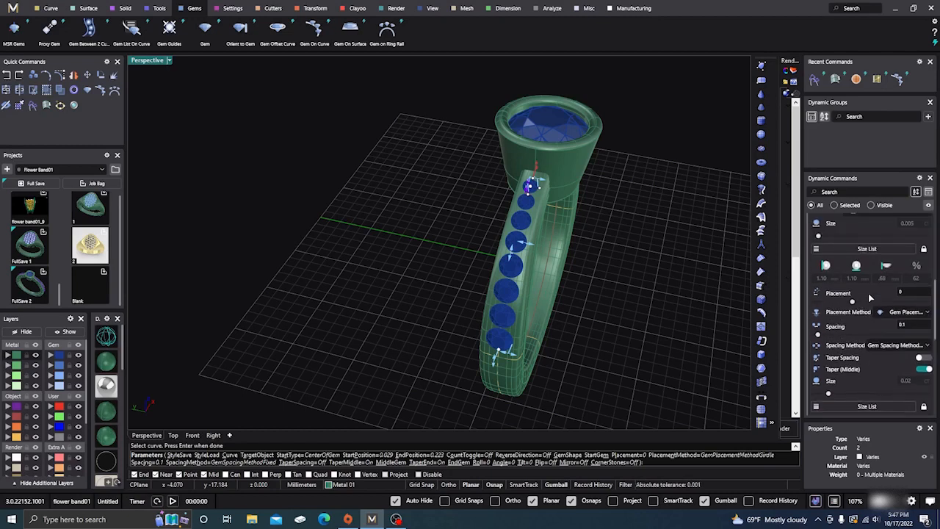
{"action": "left_click", "coordinate": [915, 348]}
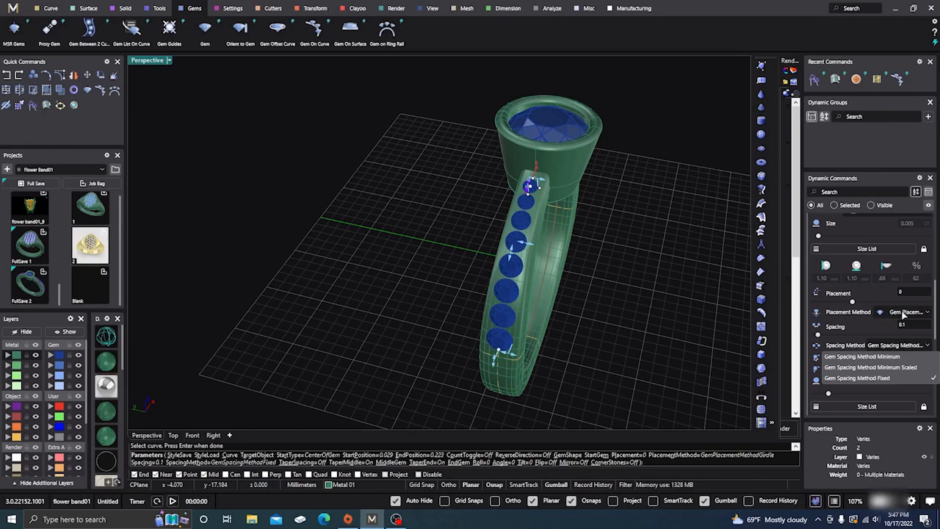
{"action": "key", "text": "Escape"}
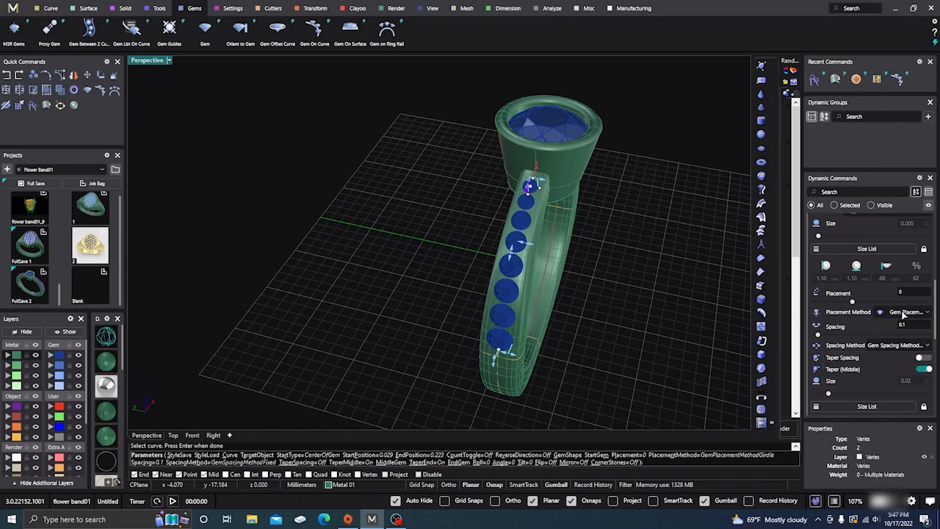
{"action": "left_click", "coordinate": [903, 313]}
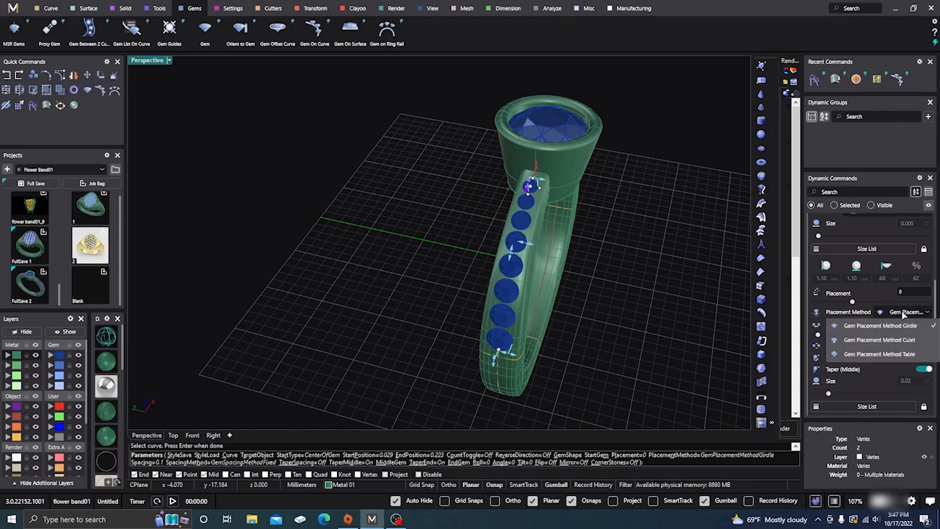
{"action": "left_click", "coordinate": [888, 355]}
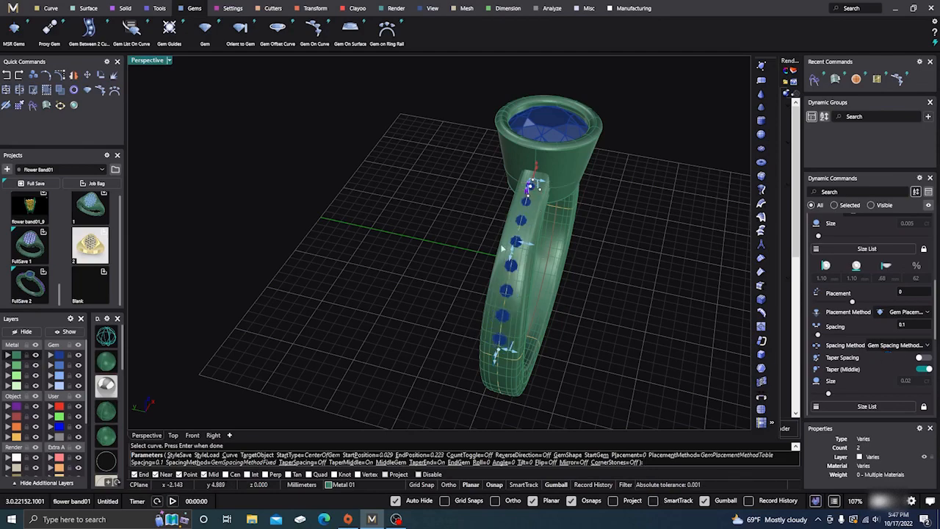
{"action": "right_click_drag", "start_coordinate": [387, 333], "coordinate": [406, 292]}
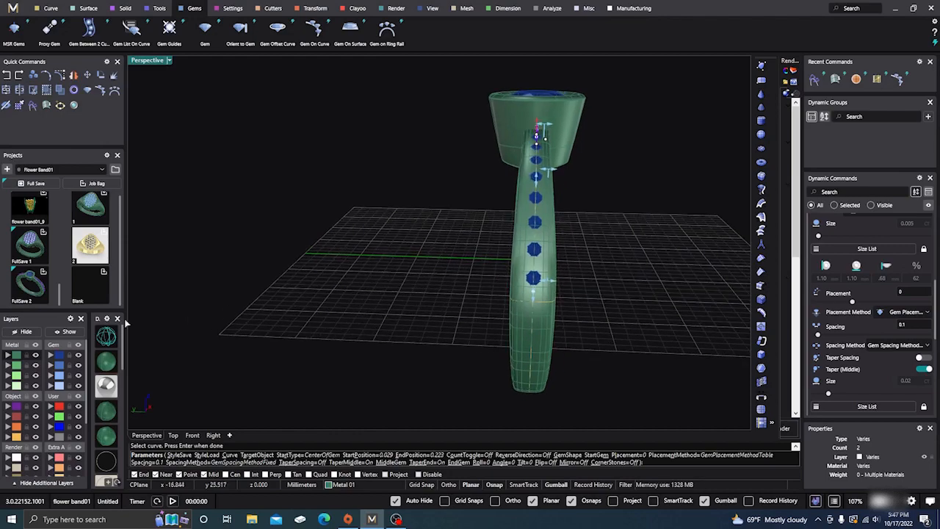
- Display the model in wireframe and accept the tapered gem row on the shank
{"action": "left_click", "coordinate": [106, 336]}
{"action": "scroll", "coordinate": [533, 279], "scroll_direction": "up", "scroll_amount": 5}
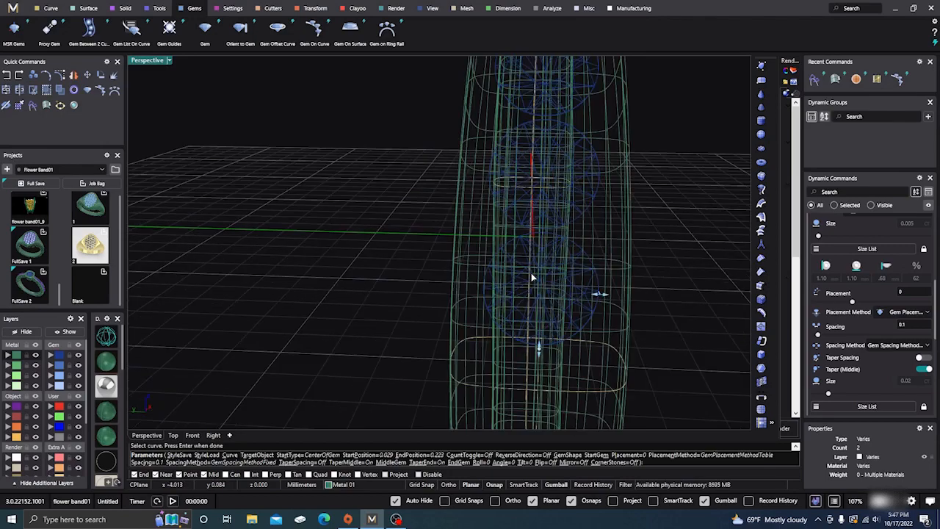
{"action": "mouse_move", "coordinate": [531, 272]}
{"action": "right_mouse_down"}
{"action": "mouse_move", "coordinate": [385, 280]}
{"action": "mouse_move", "coordinate": [413, 280]}
{"action": "mouse_move", "coordinate": [396, 283]}
{"action": "right_mouse_up"}
{"action": "key", "text": "Return"}
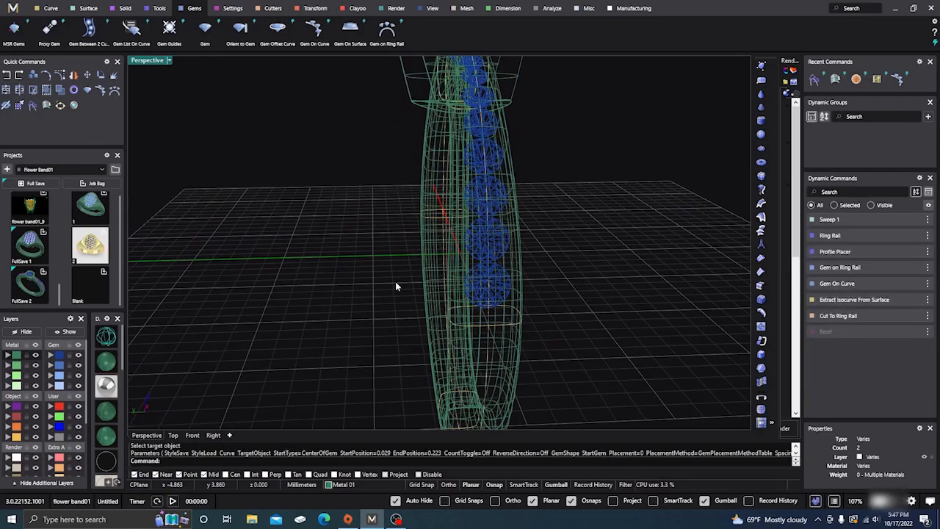
- Examine the finished gem row on the shank in wireframe, checking the stone sizes and their spacing
{"action": "right_click_drag", "start_coordinate": [542, 291], "coordinate": [411, 321]}
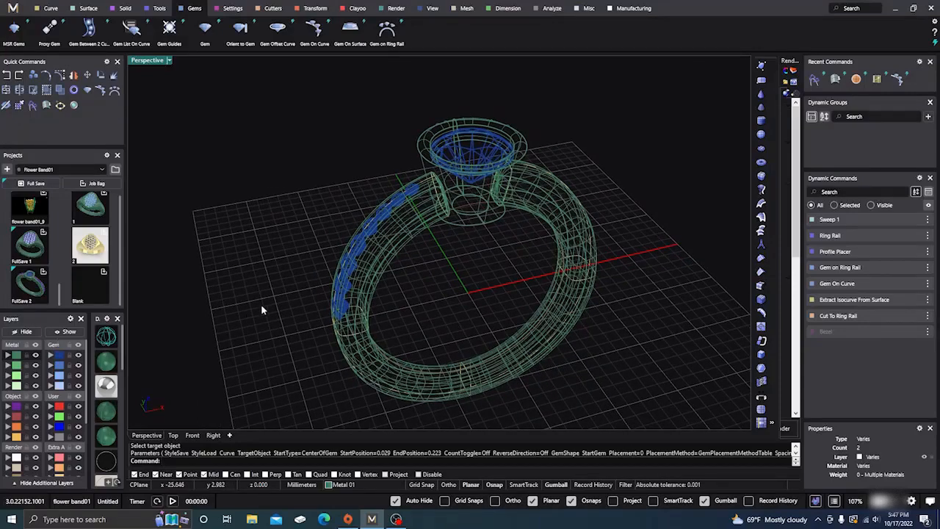
{"action": "right_click_drag", "start_coordinate": [261, 309], "coordinate": [420, 307]}
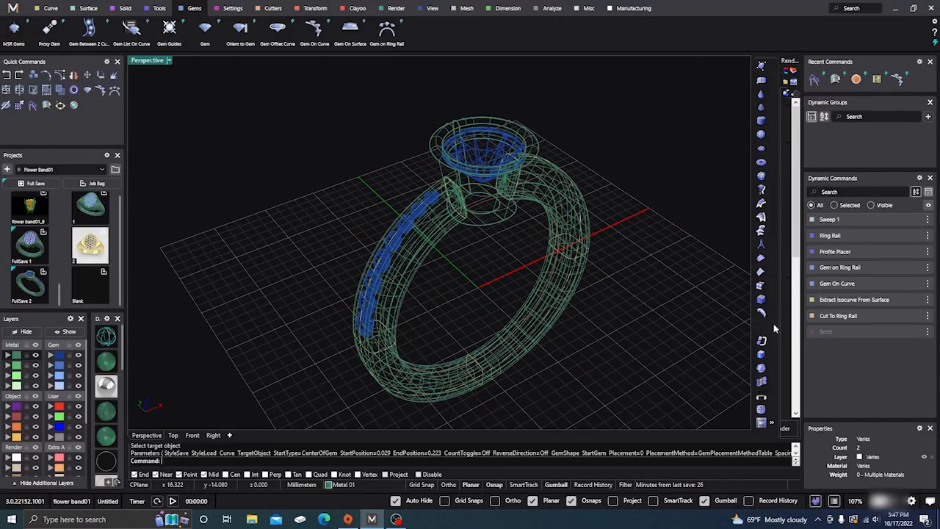
{"action": "right_click_drag", "start_coordinate": [488, 318], "coordinate": [461, 275]}
{"action": "scroll", "coordinate": [458, 273], "scroll_direction": "up", "scroll_amount": 5}
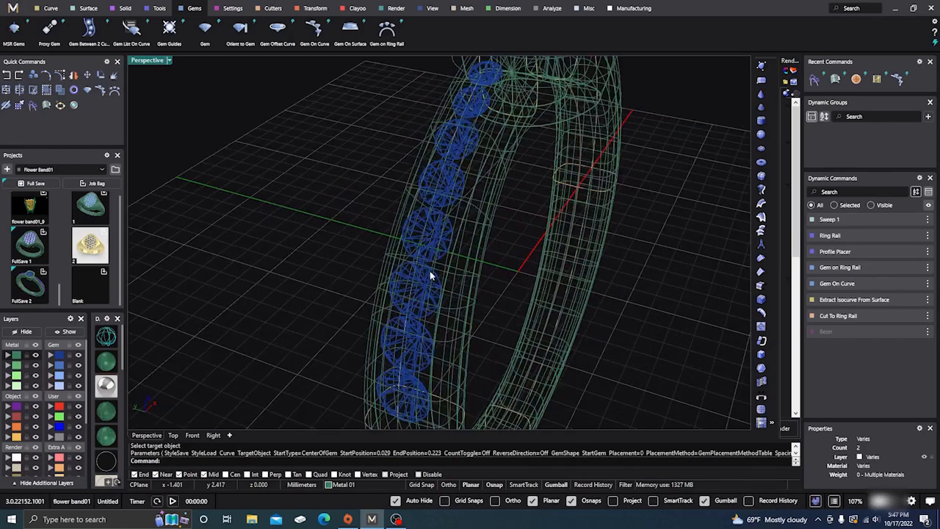
{"action": "scroll", "coordinate": [430, 272], "scroll_direction": "down", "scroll_amount": 7}
{"action": "right_click_drag", "start_coordinate": [369, 270], "coordinate": [380, 270]}
{"action": "scroll", "coordinate": [396, 276], "scroll_direction": "up", "scroll_amount": 8}
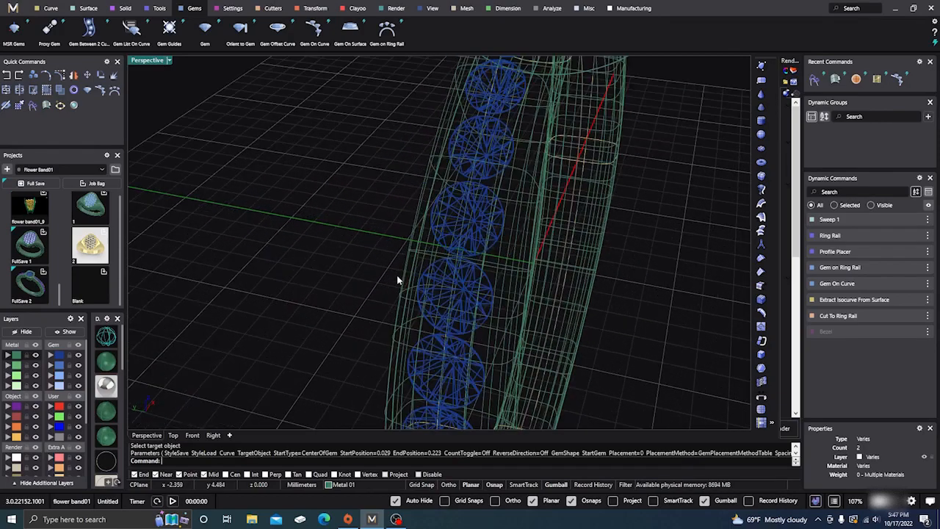
{"action": "scroll", "coordinate": [396, 280], "scroll_direction": "down", "scroll_amount": 3}
{"action": "scroll", "coordinate": [406, 224], "scroll_direction": "down", "scroll_amount": 5}
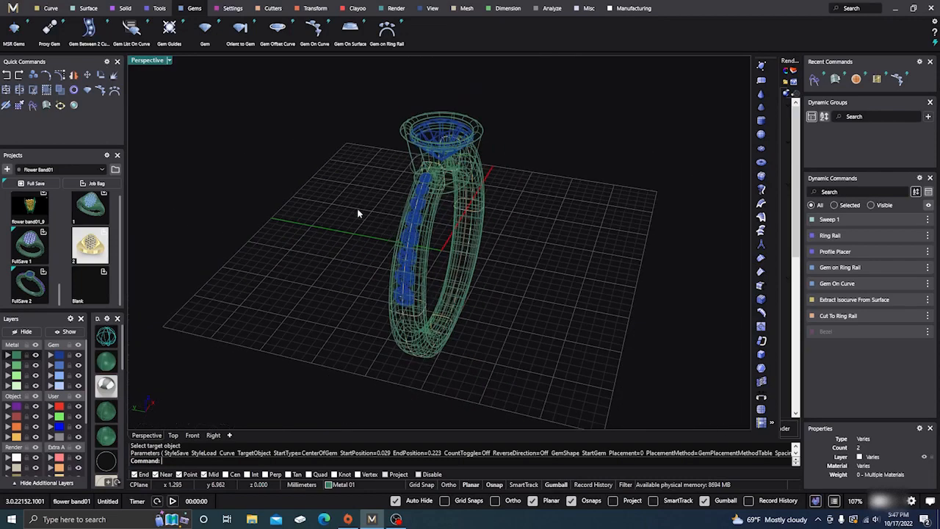
- Start a Channel Cutter on the tapered gem row along the shank
{"action": "left_click", "coordinate": [273, 9]}
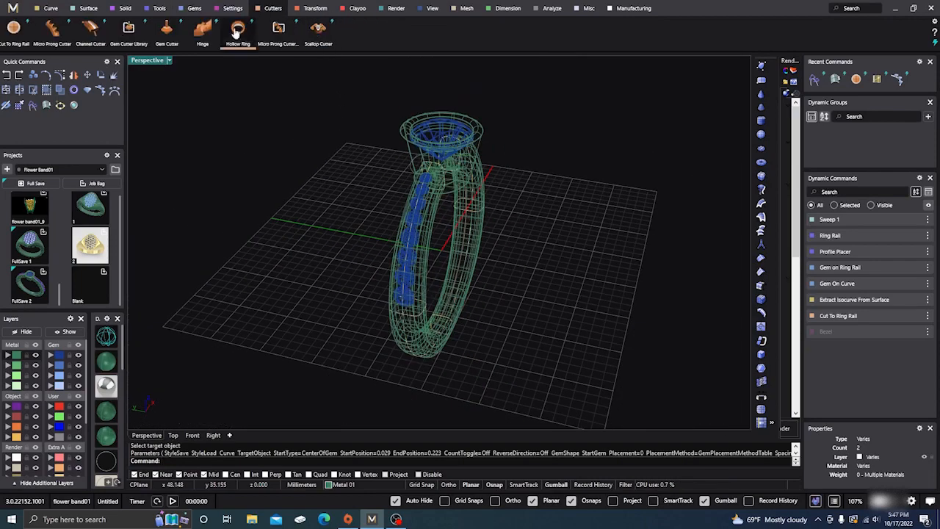
{"action": "scroll", "coordinate": [444, 269], "scroll_direction": "up", "scroll_amount": 4}
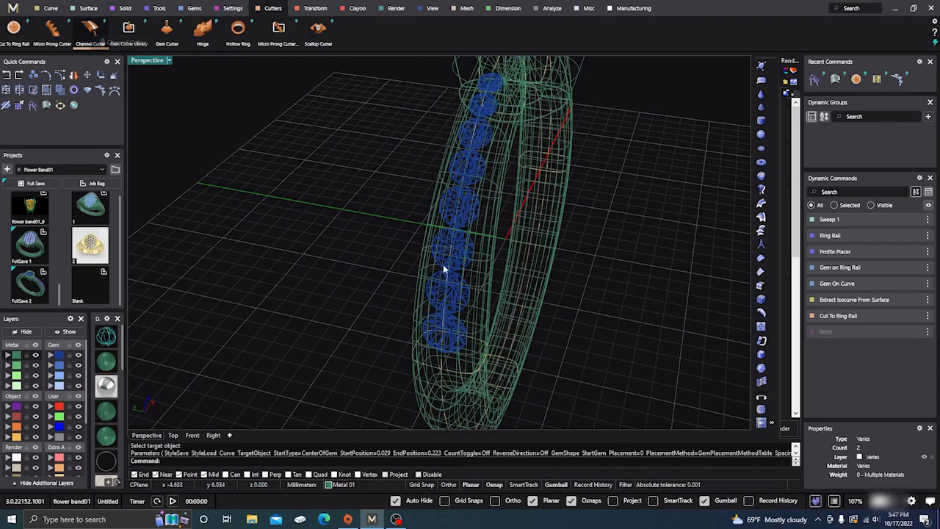
{"action": "left_click", "coordinate": [463, 243]}
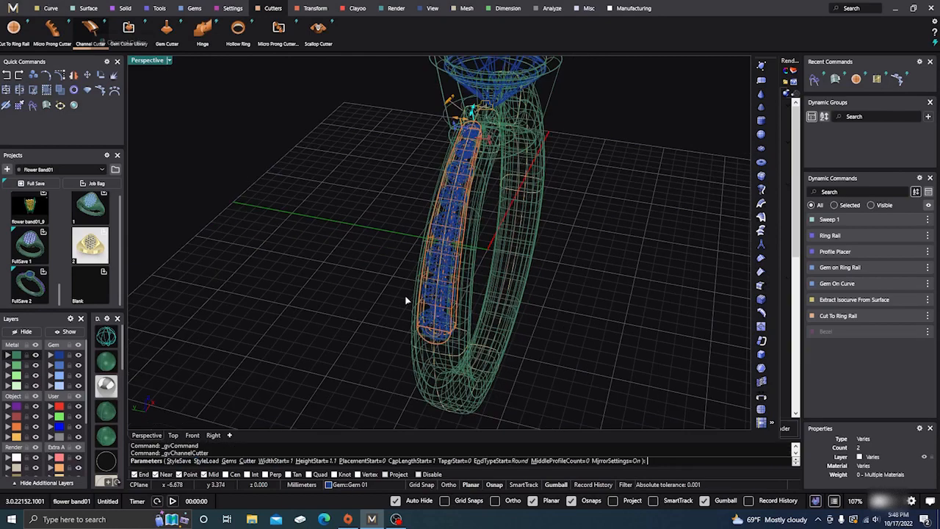
{"action": "right_click_drag", "start_coordinate": [357, 312], "coordinate": [377, 311]}
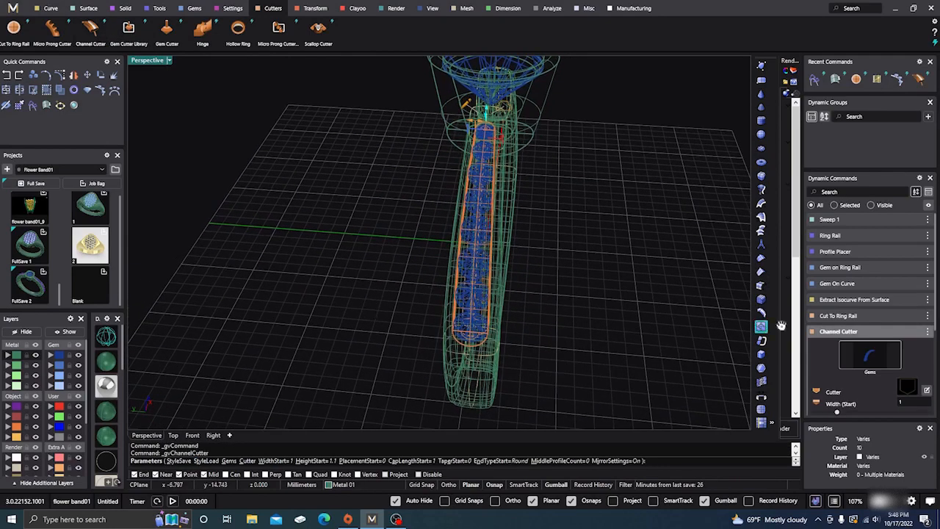
- Replace the channel cutter's profile with Angle (1) from the cutter library and check its shape along the gem row
{"action": "scroll", "coordinate": [854, 323], "scroll_direction": "down", "scroll_amount": 3}
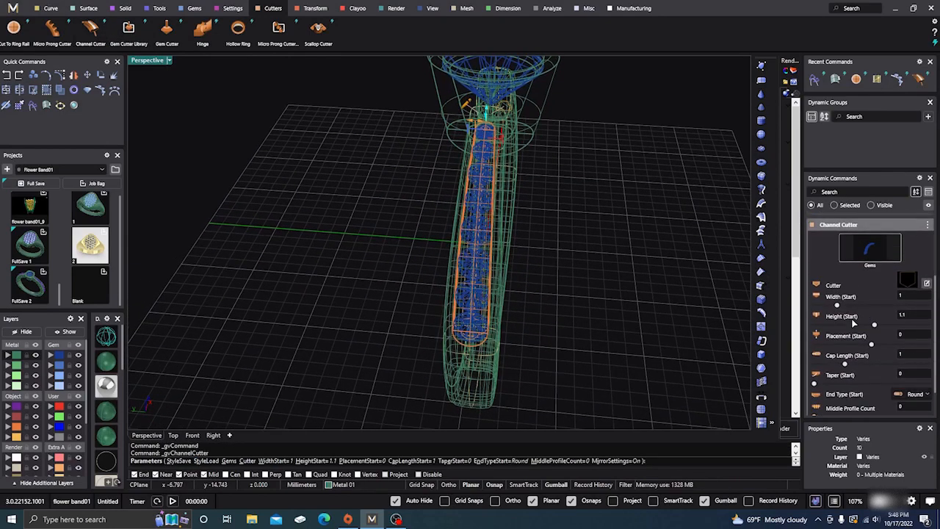
{"action": "left_click", "coordinate": [907, 281]}
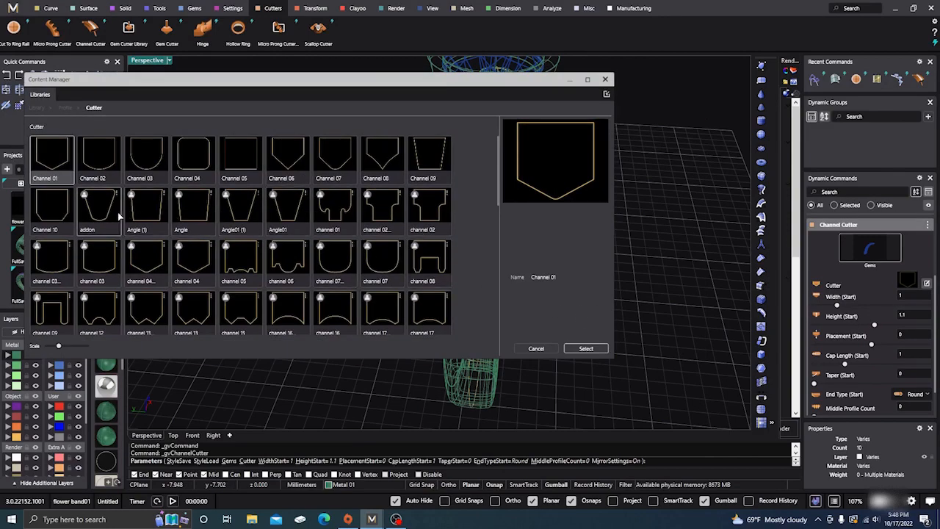
{"action": "left_click", "coordinate": [144, 213]}
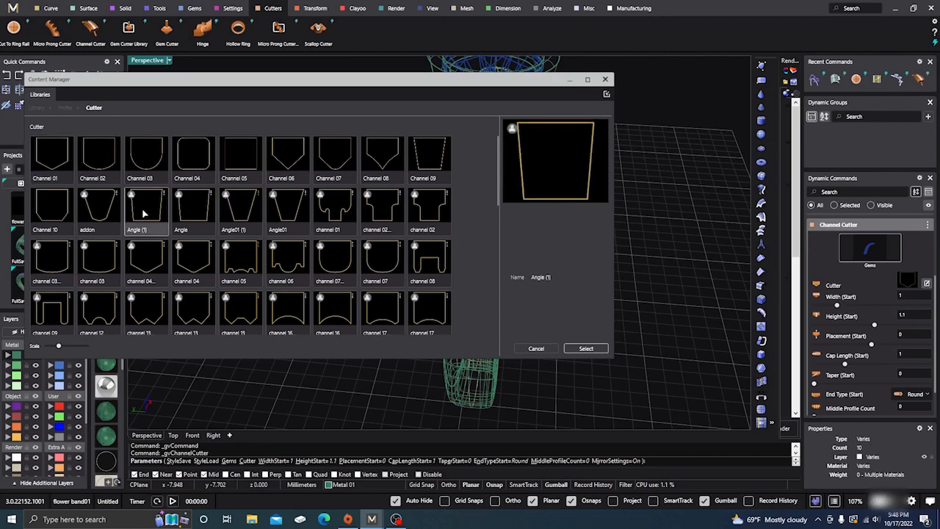
{"action": "left_click", "coordinate": [590, 351]}
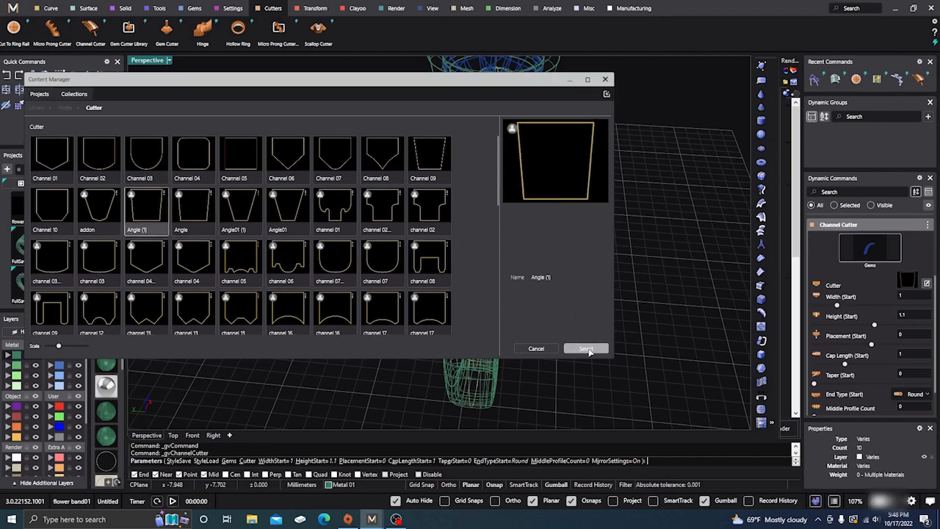
{"action": "left_click", "coordinate": [604, 80]}
{"action": "right_click_drag", "start_coordinate": [556, 300], "coordinate": [434, 284]}
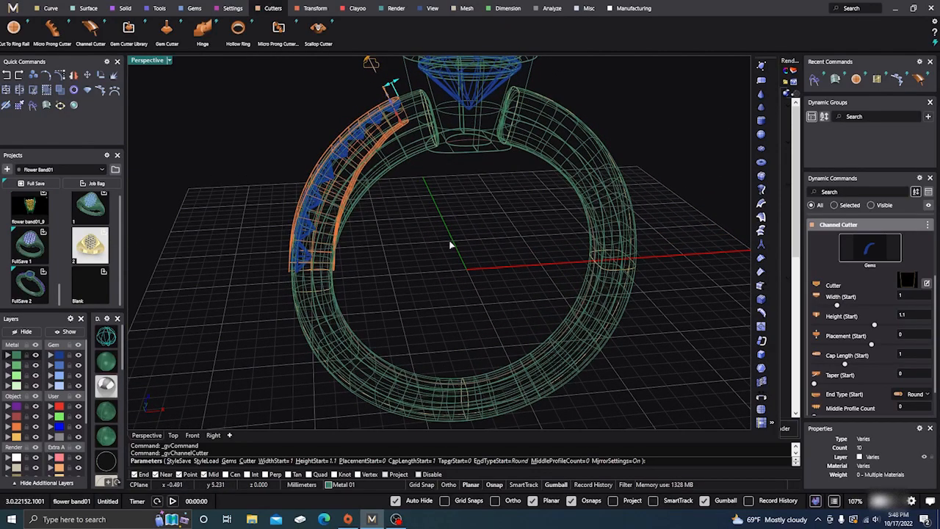
{"action": "right_click_drag", "start_coordinate": [450, 245], "coordinate": [470, 247]}
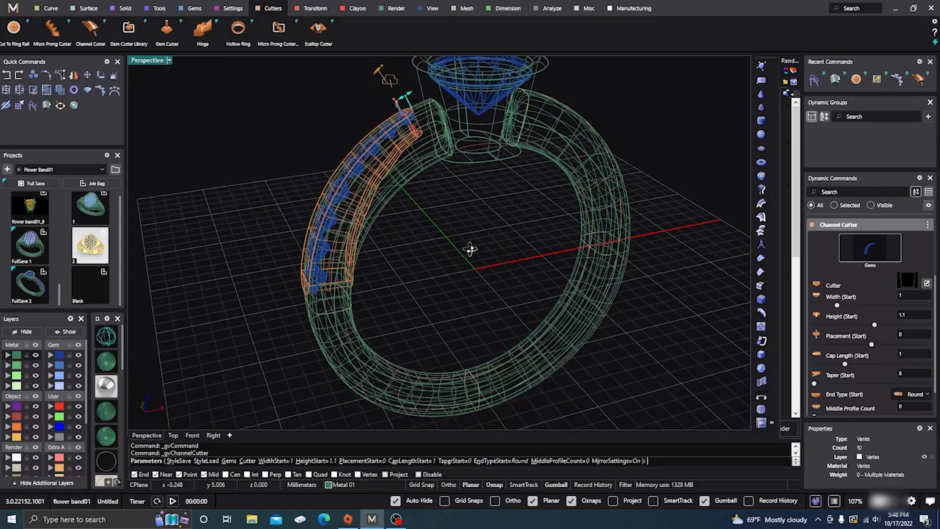
- Set the channel cutter's start end type to Flat and review its remaining parameters
{"action": "left_click", "coordinate": [923, 395]}
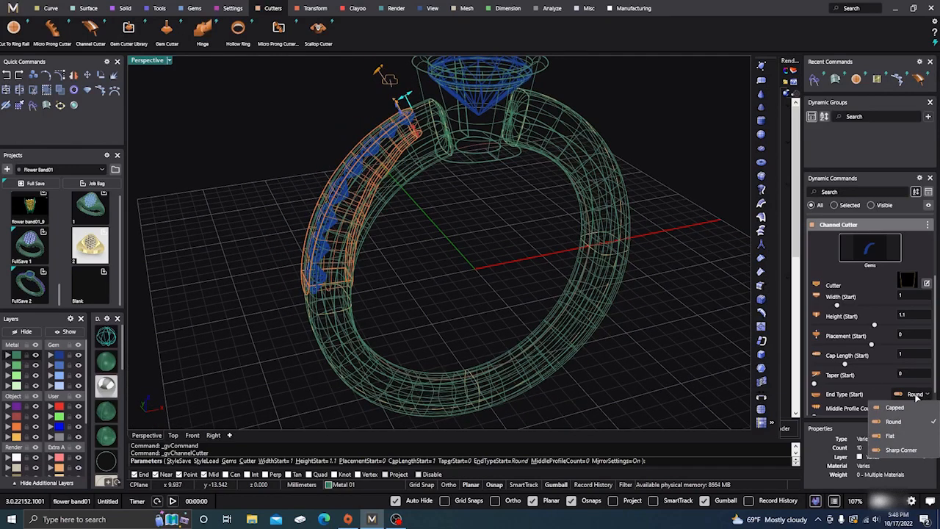
{"action": "left_click", "coordinate": [893, 441]}
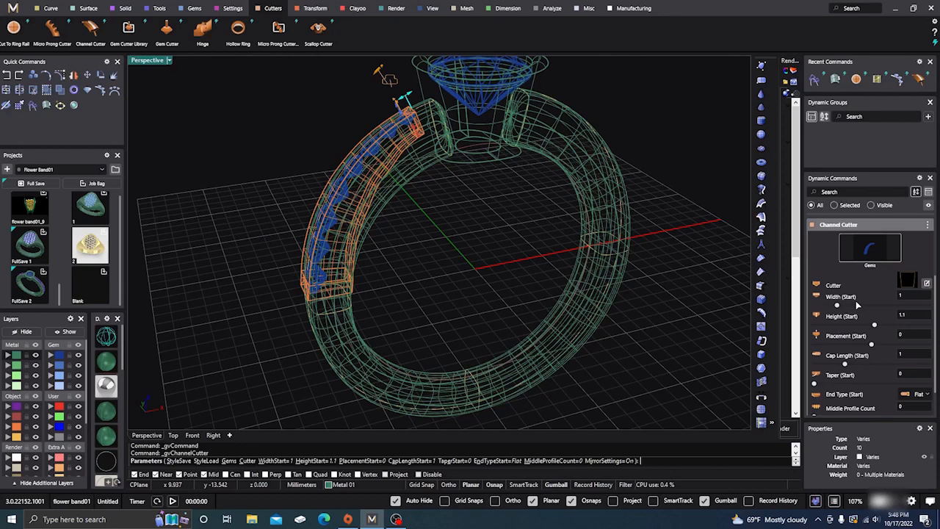
{"action": "scroll", "coordinate": [841, 305], "scroll_direction": "down", "scroll_amount": 2}
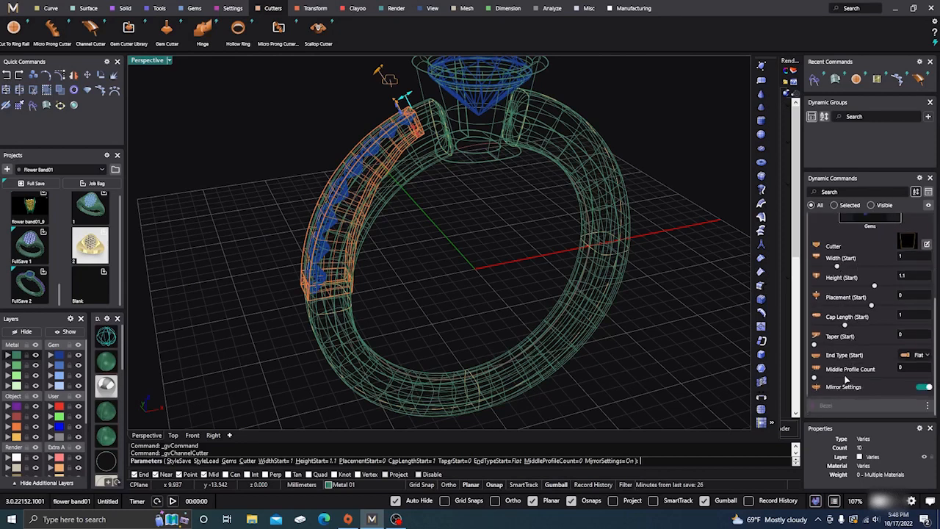
{"action": "scroll", "coordinate": [841, 336], "scroll_direction": "up", "scroll_amount": 3}
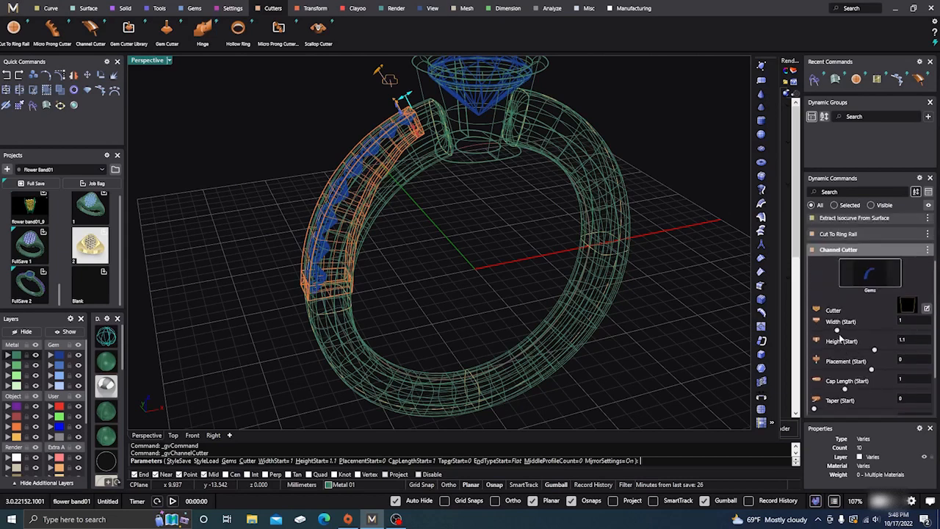
{"action": "scroll", "coordinate": [839, 337], "scroll_direction": "down", "scroll_amount": 3}
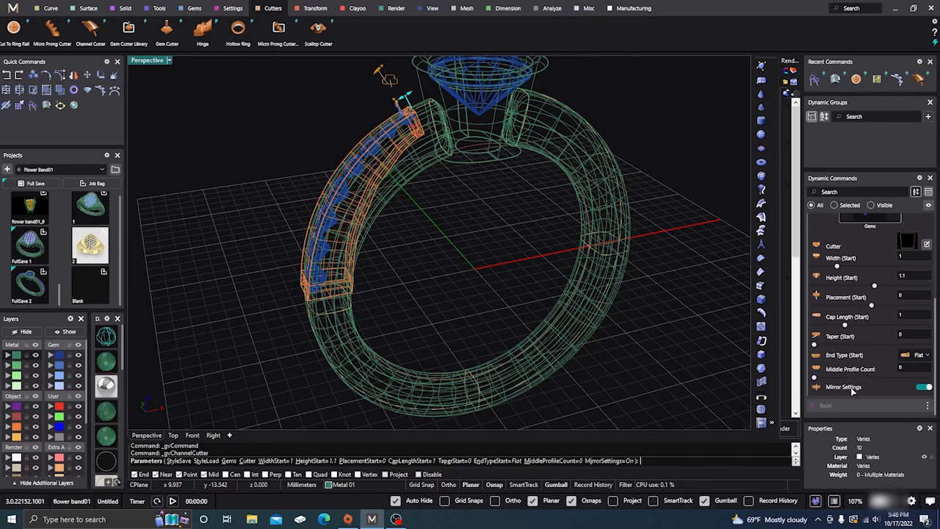
- Turn off Mirror Settings for the channel cutter and set its end-side end type to Flat
{"action": "left_click", "coordinate": [926, 389]}
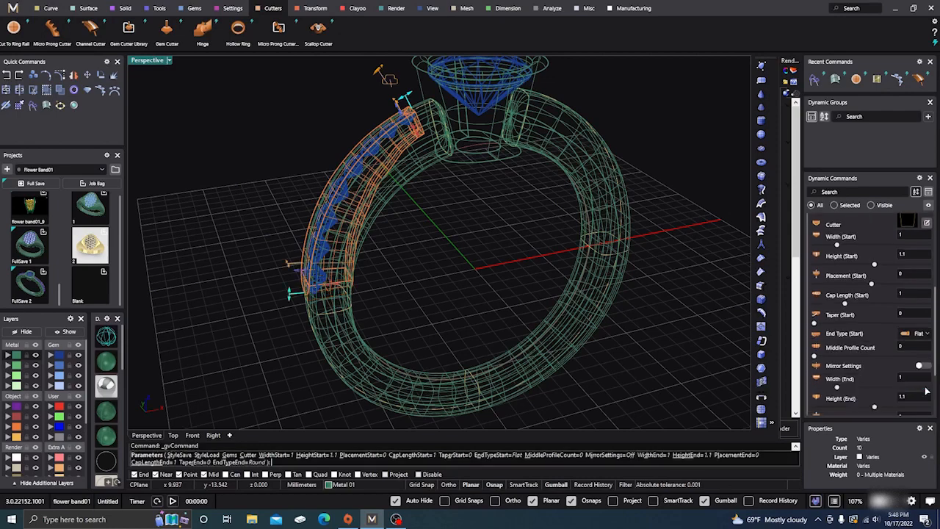
{"action": "scroll", "coordinate": [881, 352], "scroll_direction": "down", "scroll_amount": 2}
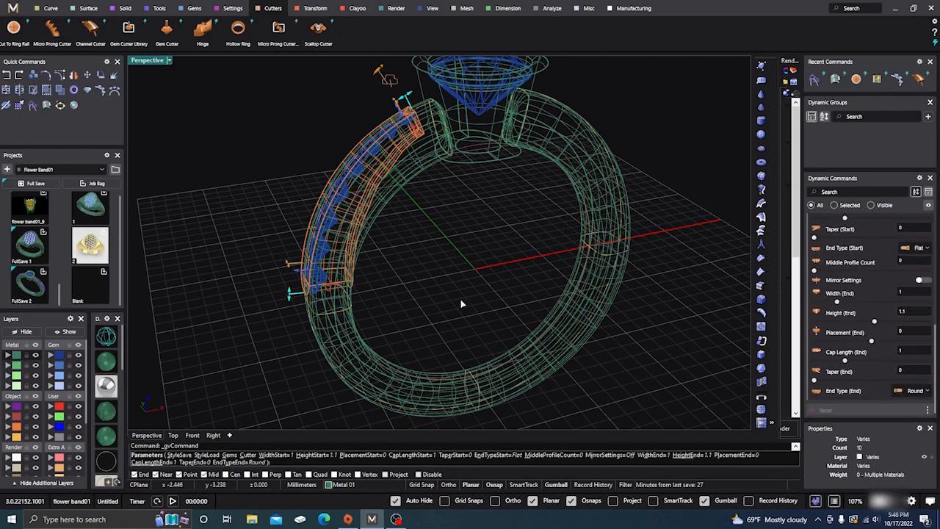
{"action": "right_click_drag", "start_coordinate": [461, 304], "coordinate": [474, 301]}
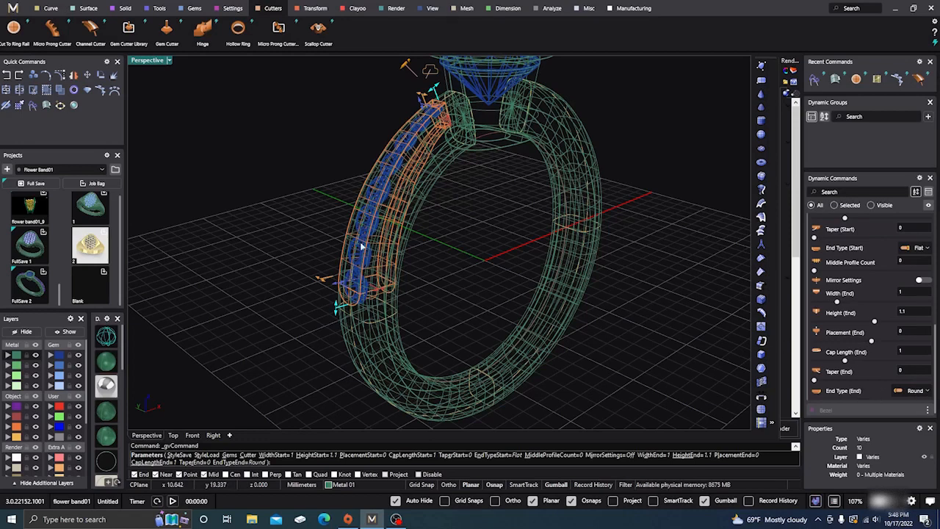
{"action": "left_click", "coordinate": [905, 391]}
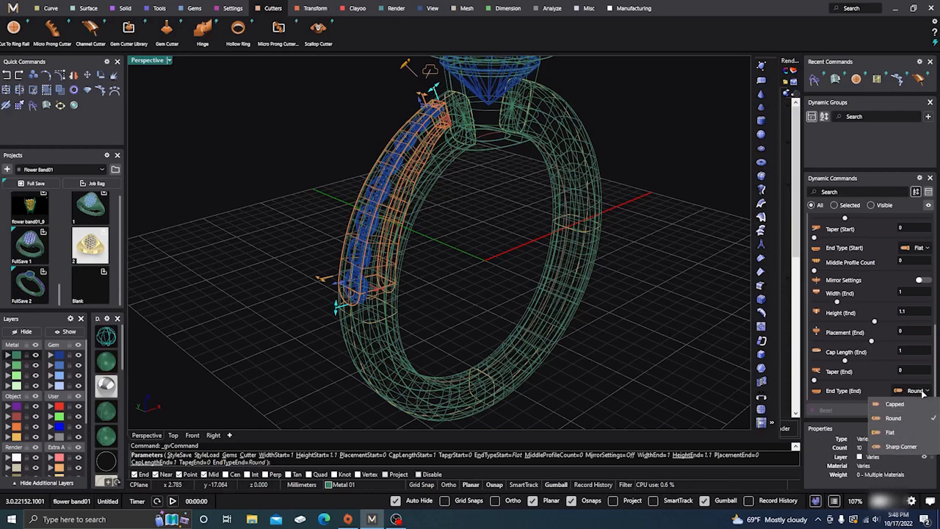
{"action": "left_click", "coordinate": [890, 432]}
- Raise the channel cutter's placement to 1 (100 %) at both its end and its start
{"action": "scroll", "coordinate": [664, 272], "scroll_direction": "down", "scroll_amount": 3}
{"action": "right_click_drag", "start_coordinate": [661, 274], "coordinate": [644, 299]}
{"action": "right_click_drag", "start_coordinate": [405, 268], "coordinate": [307, 251]}
{"action": "scroll", "coordinate": [384, 263], "scroll_direction": "up", "scroll_amount": 2}
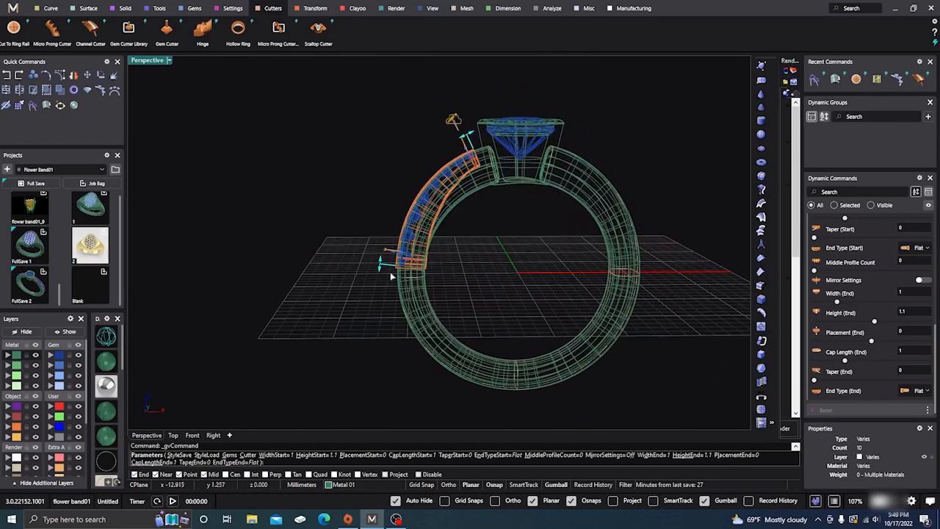
{"action": "scroll", "coordinate": [411, 259], "scroll_direction": "up", "scroll_amount": 4}
{"action": "scroll", "coordinate": [485, 297], "scroll_direction": "down", "scroll_amount": 5}
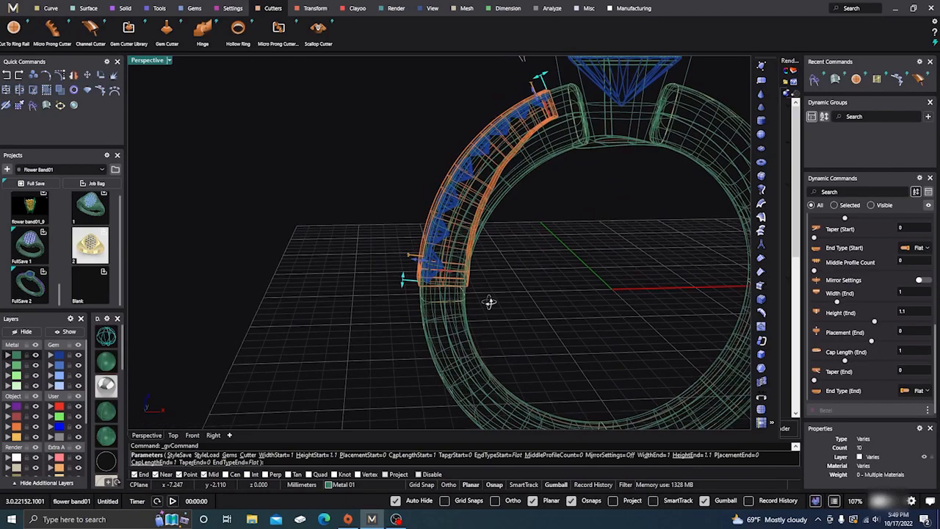
{"action": "right_click_drag", "start_coordinate": [489, 300], "coordinate": [496, 282]}
{"action": "right_click_drag", "start_coordinate": [506, 344], "coordinate": [487, 310]}
{"action": "scroll", "coordinate": [446, 271], "scroll_direction": "up", "scroll_amount": 4}
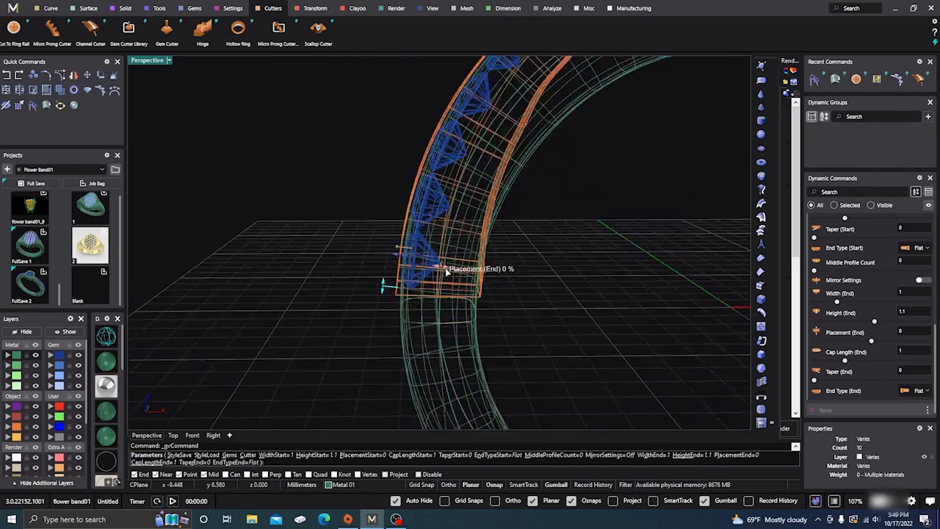
{"action": "left_click_drag", "start_coordinate": [444, 269], "coordinate": [396, 260]}
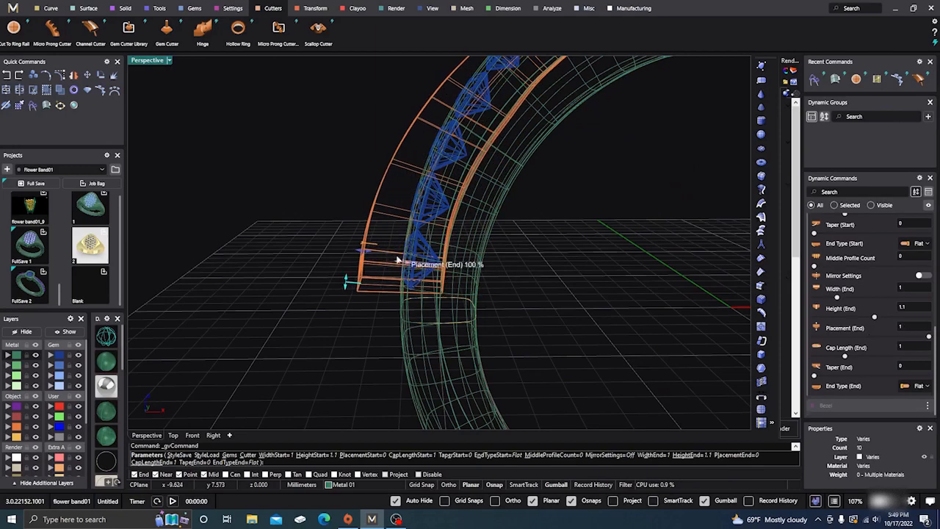
{"action": "scroll", "coordinate": [328, 323], "scroll_direction": "down", "scroll_amount": 5}
{"action": "scroll", "coordinate": [438, 288], "scroll_direction": "up", "scroll_amount": 5}
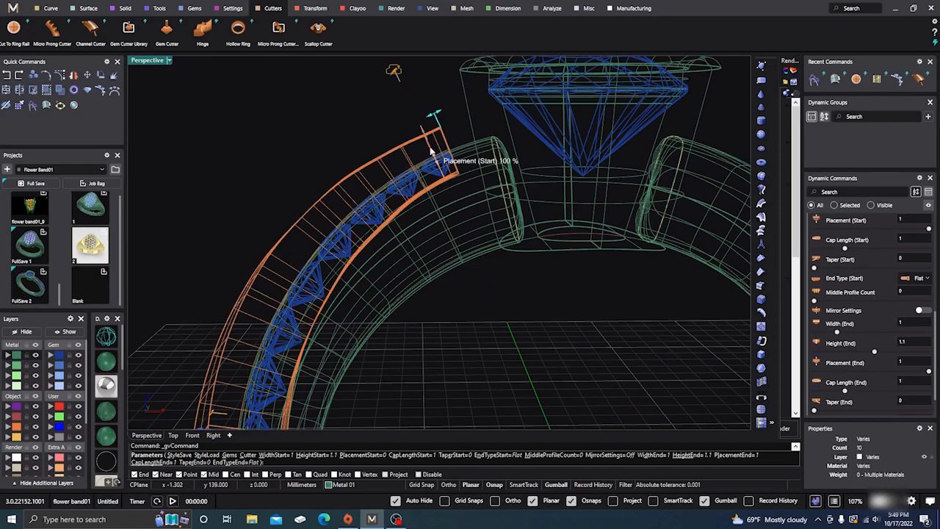
- Reduce the channel cutter's end height to 0.42 at the largest gem
{"action": "right_click_drag", "start_coordinate": [476, 248], "coordinate": [479, 310]}
{"action": "scroll", "coordinate": [293, 279], "scroll_direction": "down", "scroll_amount": 6}
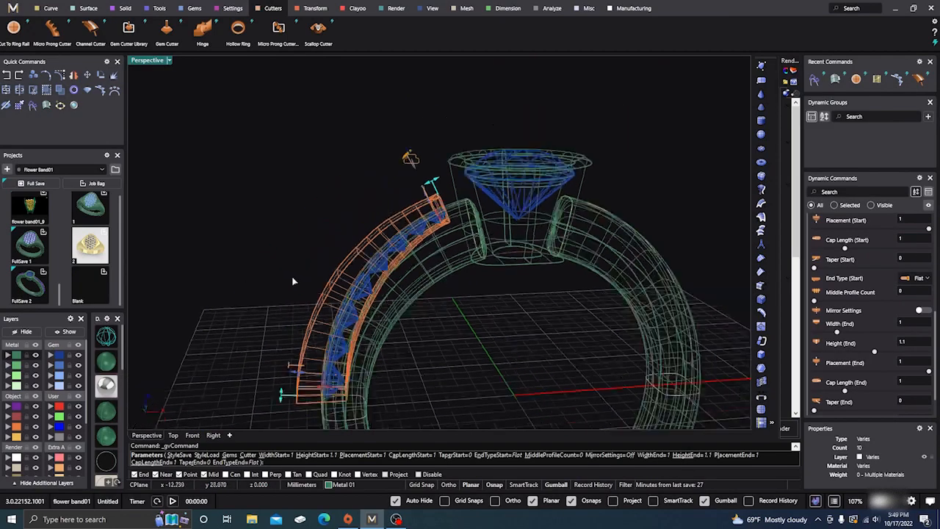
{"action": "right_click_drag", "start_coordinate": [315, 327], "coordinate": [589, 320]}
{"action": "scroll", "coordinate": [589, 320], "scroll_direction": "up", "scroll_amount": 6}
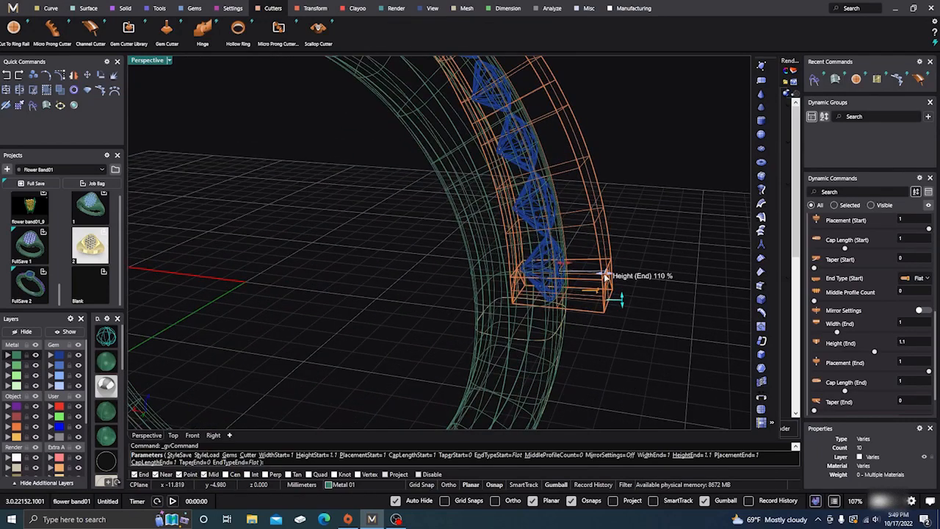
{"action": "left_click_drag", "start_coordinate": [605, 276], "coordinate": [579, 272]}
{"action": "right_click_drag", "start_coordinate": [281, 390], "coordinate": [303, 370]}
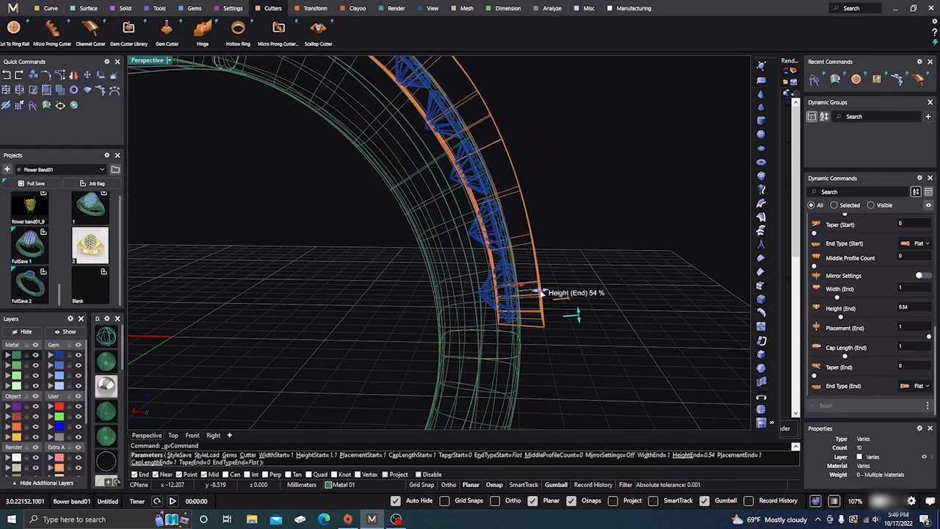
{"action": "left_click_drag", "start_coordinate": [542, 292], "coordinate": [538, 293]}
{"action": "scroll", "coordinate": [580, 382], "scroll_direction": "down", "scroll_amount": 5}
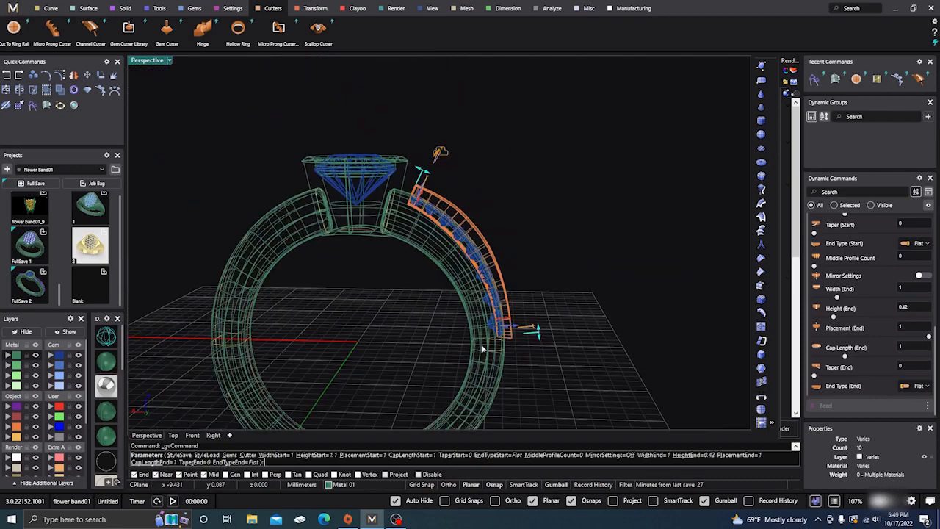
- Reduce the channel cutter's start height to 0.65 at the smallest gem beside the head
{"action": "scroll", "coordinate": [451, 247], "scroll_direction": "up", "scroll_amount": 8}
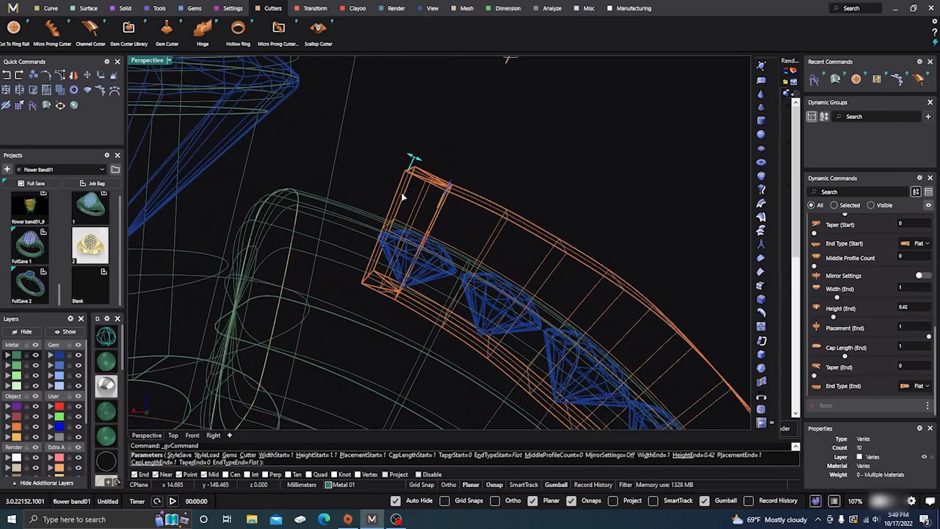
{"action": "left_click_drag", "start_coordinate": [446, 191], "coordinate": [434, 213]}
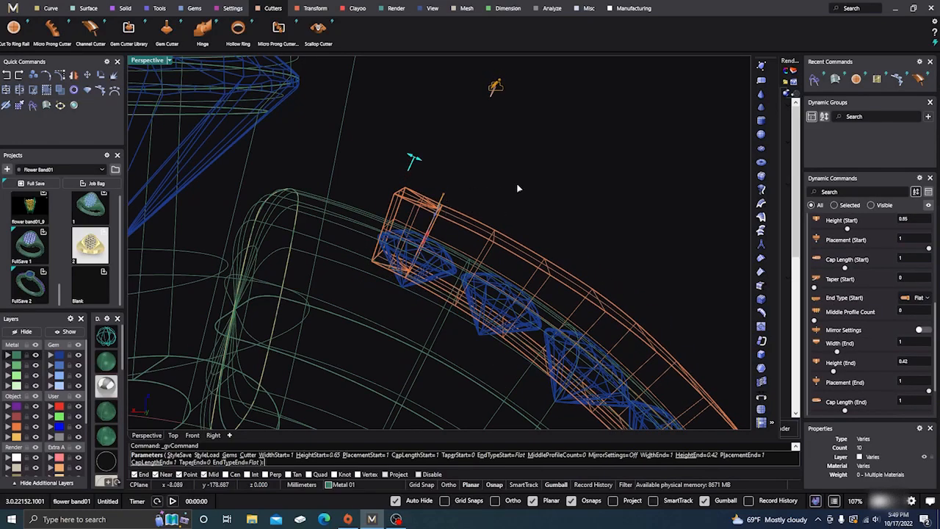
- Extend the channel cutter's start cap length to 4 mm toward the center stone's head
{"action": "scroll", "coordinate": [434, 213], "scroll_direction": "down", "scroll_amount": 8}
{"action": "right_click_drag", "start_coordinate": [376, 265], "coordinate": [384, 348]}
{"action": "scroll", "coordinate": [468, 249], "scroll_direction": "up", "scroll_amount": 4}
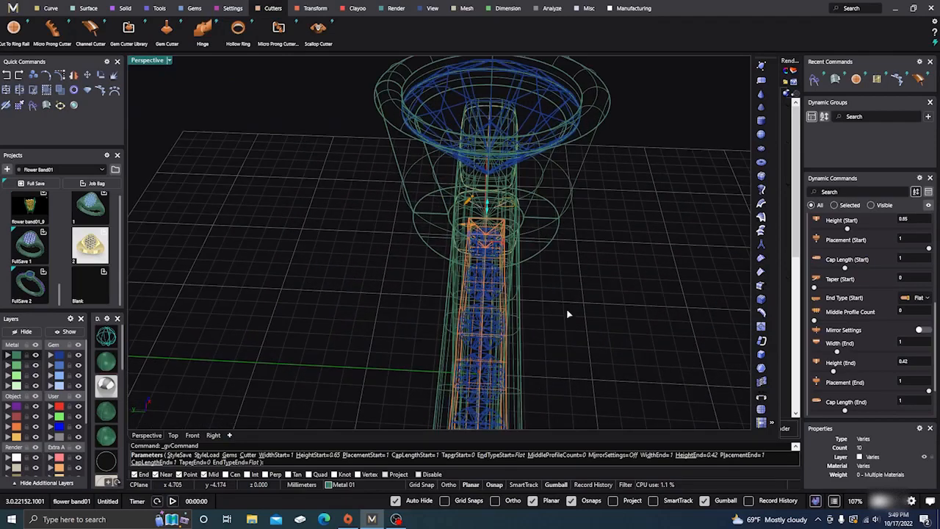
{"action": "right_click_drag", "start_coordinate": [566, 315], "coordinate": [506, 319]}
{"action": "left_click_drag", "start_coordinate": [507, 248], "coordinate": [550, 193]}
{"action": "right_click_drag", "start_coordinate": [300, 286], "coordinate": [413, 240]}
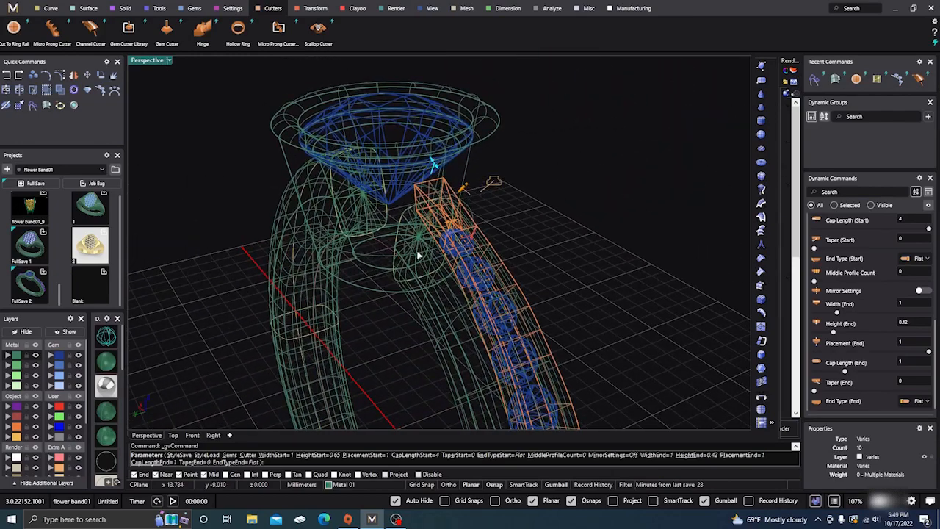
- Extend the channel cutter's end cap length to 1.82 mm beyond the largest gem
{"action": "right_click_drag", "start_coordinate": [531, 219], "coordinate": [533, 296]}
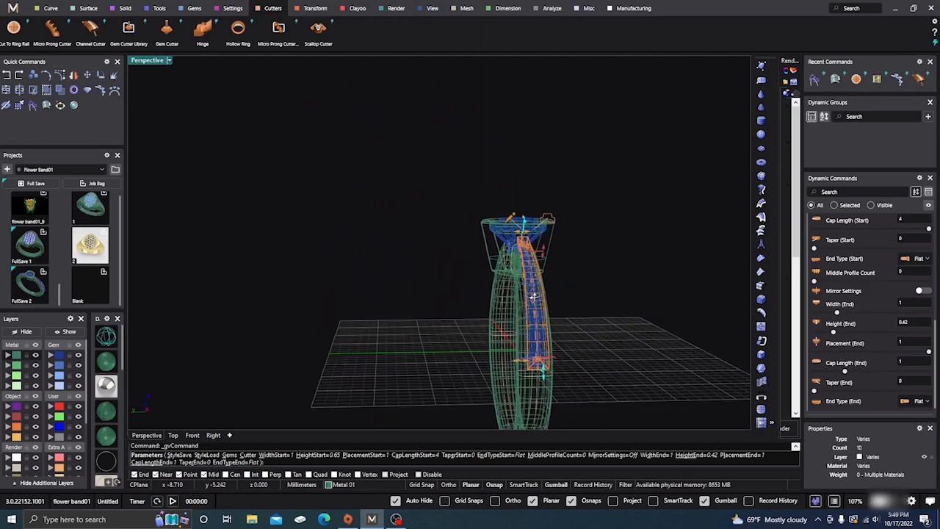
{"action": "scroll", "coordinate": [534, 295], "scroll_direction": "up", "scroll_amount": 5}
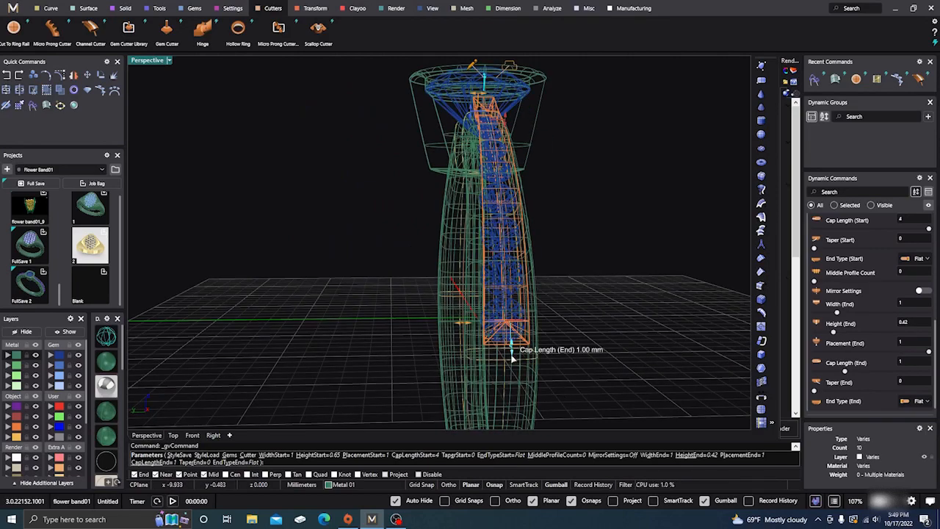
{"action": "left_click_drag", "start_coordinate": [512, 358], "coordinate": [510, 376]}
{"action": "right_click_drag", "start_coordinate": [609, 367], "coordinate": [584, 359]}
{"action": "scroll", "coordinate": [468, 276], "scroll_direction": "up", "scroll_amount": 4}
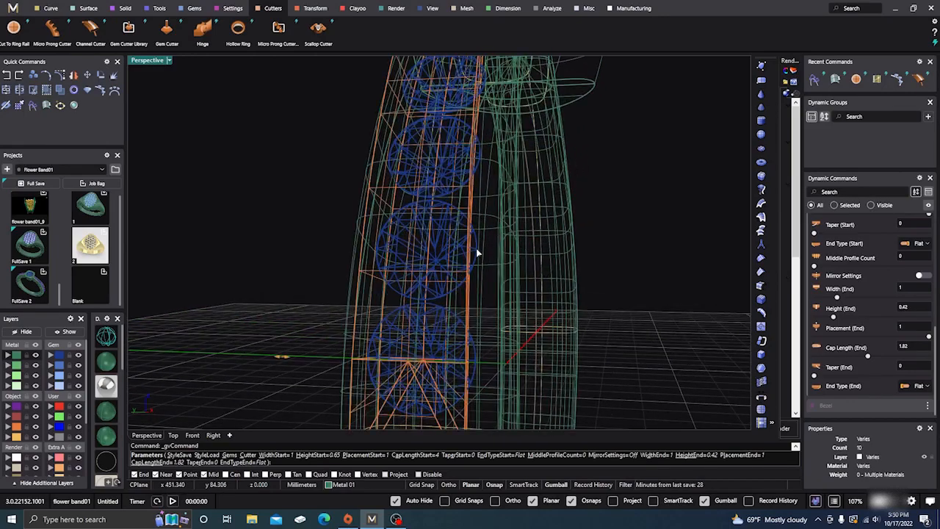
- Widen the channel cutter's end width to 1.21 around the largest gem
{"action": "right_click_drag", "start_coordinate": [479, 263], "coordinate": [414, 332]}
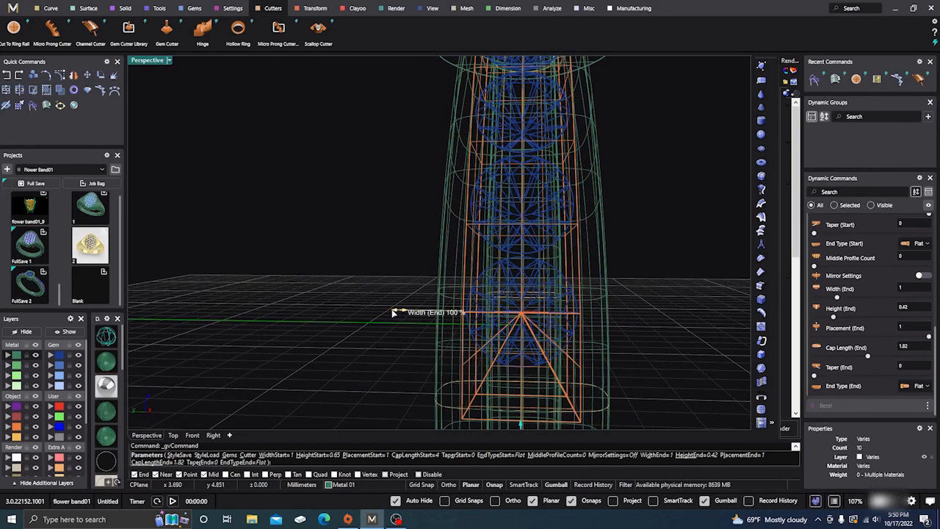
{"action": "left_click_drag", "start_coordinate": [393, 312], "coordinate": [386, 311]}
{"action": "right_click_drag", "start_coordinate": [361, 332], "coordinate": [352, 357]}
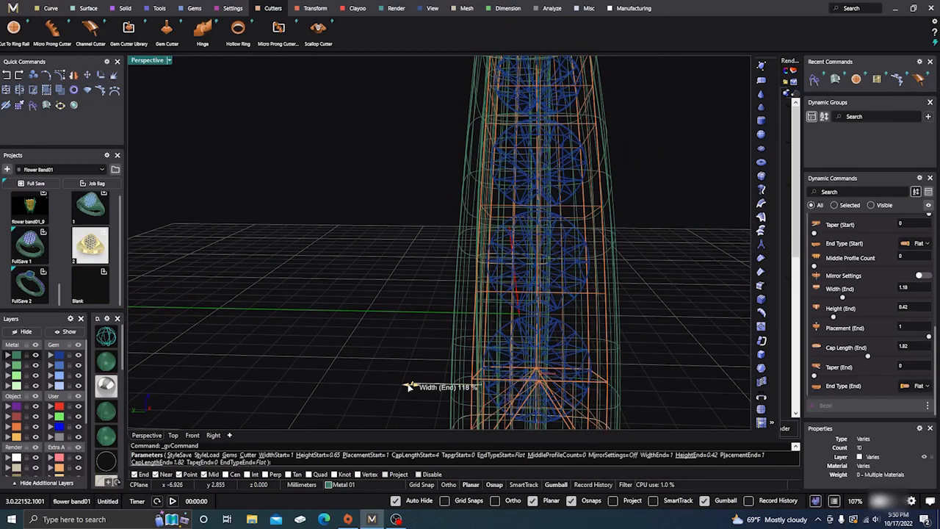
{"action": "left_click_drag", "start_coordinate": [411, 385], "coordinate": [405, 387]}
{"action": "right_click_drag", "start_coordinate": [390, 331], "coordinate": [401, 348]}
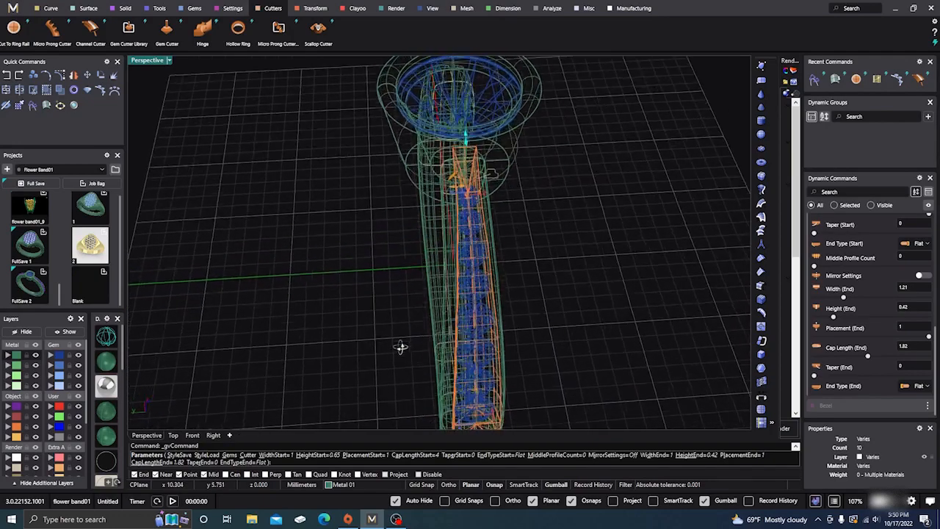
- Widen the channel cutter's start width to 1.25 around the smallest gem
{"action": "scroll", "coordinate": [472, 235], "scroll_direction": "up", "scroll_amount": 8}
{"action": "scroll", "coordinate": [487, 225], "scroll_direction": "down", "scroll_amount": 3}
{"action": "scroll", "coordinate": [487, 226], "scroll_direction": "down", "scroll_amount": 3}
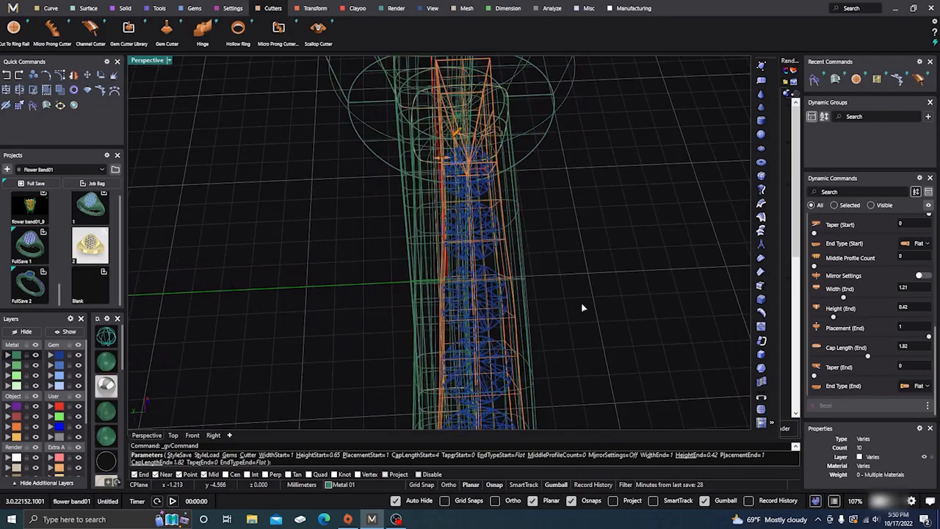
{"action": "right_click_drag", "start_coordinate": [582, 303], "coordinate": [575, 316]}
{"action": "scroll", "coordinate": [433, 202], "scroll_direction": "up", "scroll_amount": 3}
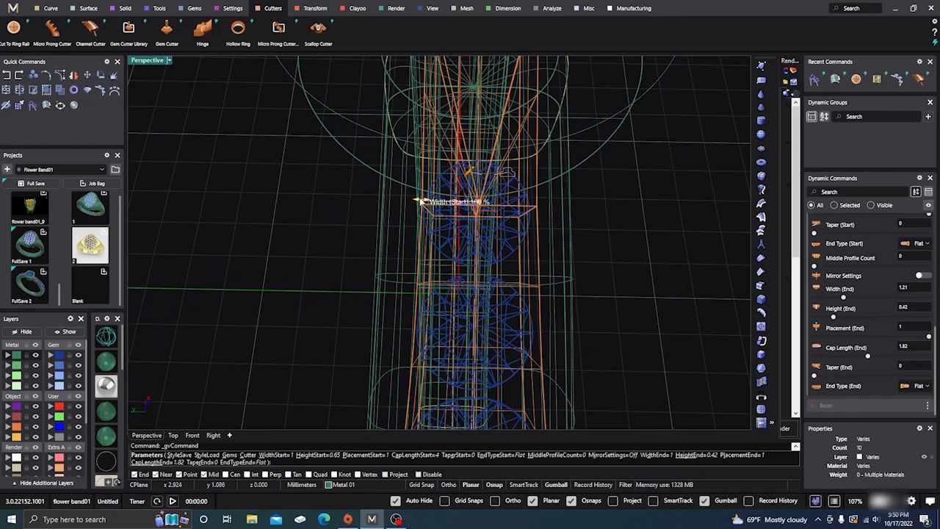
{"action": "left_click_drag", "start_coordinate": [430, 202], "coordinate": [403, 203]}
{"action": "right_click_drag", "start_coordinate": [384, 260], "coordinate": [354, 309]}
{"action": "left_click_drag", "start_coordinate": [464, 130], "coordinate": [462, 132]}
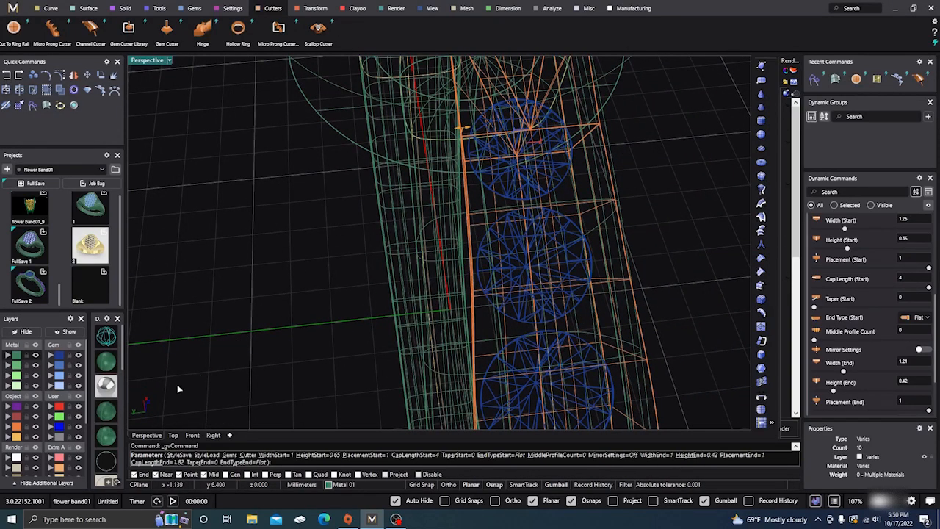
- Examine the channel cutter's fit against the shank and gems in shaded and wireframe display, from several angles
{"action": "left_click", "coordinate": [106, 362]}
{"action": "scroll", "coordinate": [376, 309], "scroll_direction": "down", "scroll_amount": 5}
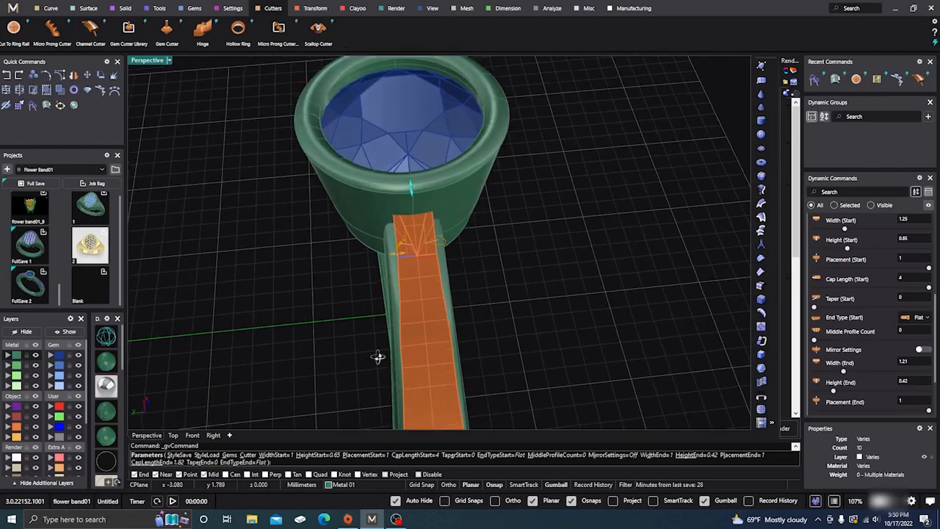
{"action": "right_click_drag", "start_coordinate": [378, 321], "coordinate": [468, 325]}
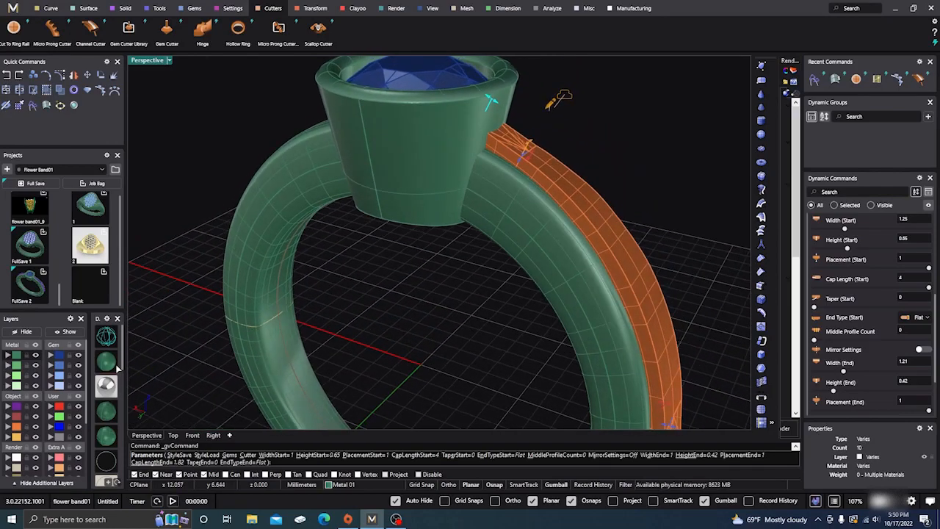
{"action": "left_click", "coordinate": [107, 339]}
{"action": "scroll", "coordinate": [418, 296], "scroll_direction": "down", "scroll_amount": 4}
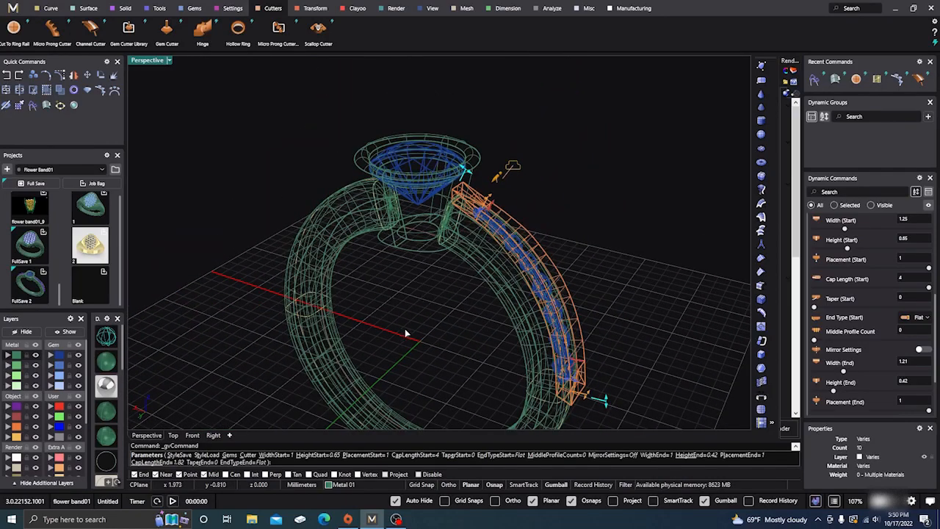
{"action": "right_click_drag", "start_coordinate": [406, 330], "coordinate": [454, 307]}
{"action": "scroll", "coordinate": [537, 242], "scroll_direction": "up", "scroll_amount": 11}
{"action": "scroll", "coordinate": [518, 283], "scroll_direction": "down", "scroll_amount": 5}
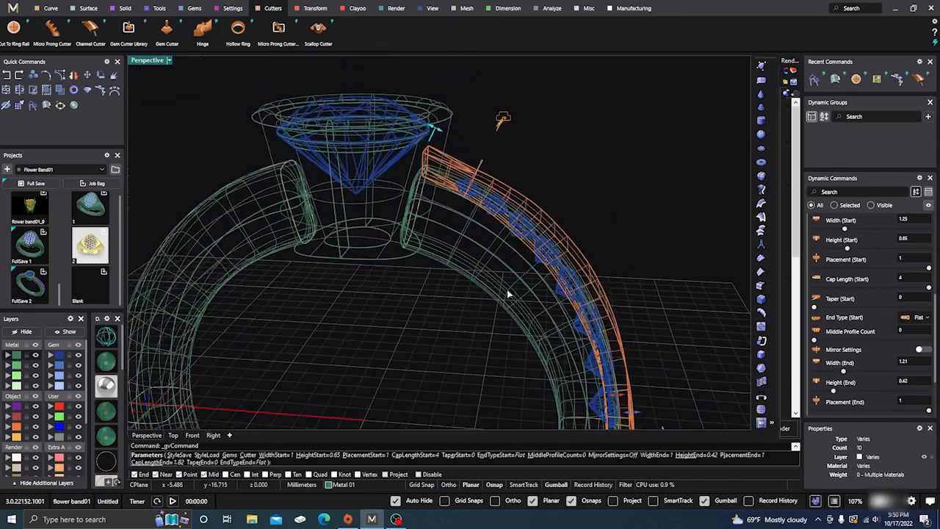
{"action": "right_click_drag", "start_coordinate": [510, 294], "coordinate": [499, 335]}
{"action": "scroll", "coordinate": [506, 341], "scroll_direction": "up", "scroll_amount": 3}
{"action": "scroll", "coordinate": [567, 353], "scroll_direction": "down", "scroll_amount": 5}
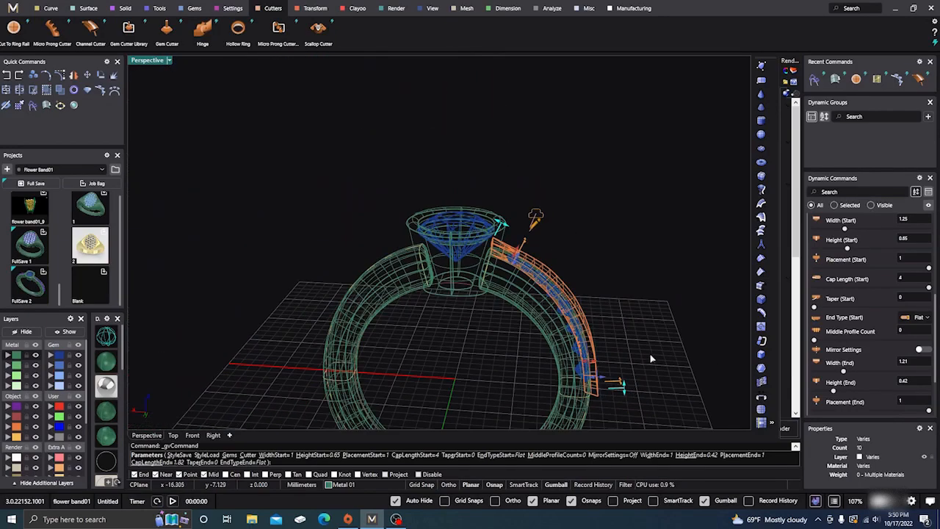
{"action": "right_click_drag", "start_coordinate": [651, 357], "coordinate": [451, 349]}
{"action": "scroll", "coordinate": [540, 296], "scroll_direction": "down", "scroll_amount": 5}
{"action": "scroll", "coordinate": [404, 332], "scroll_direction": "up", "scroll_amount": 4}
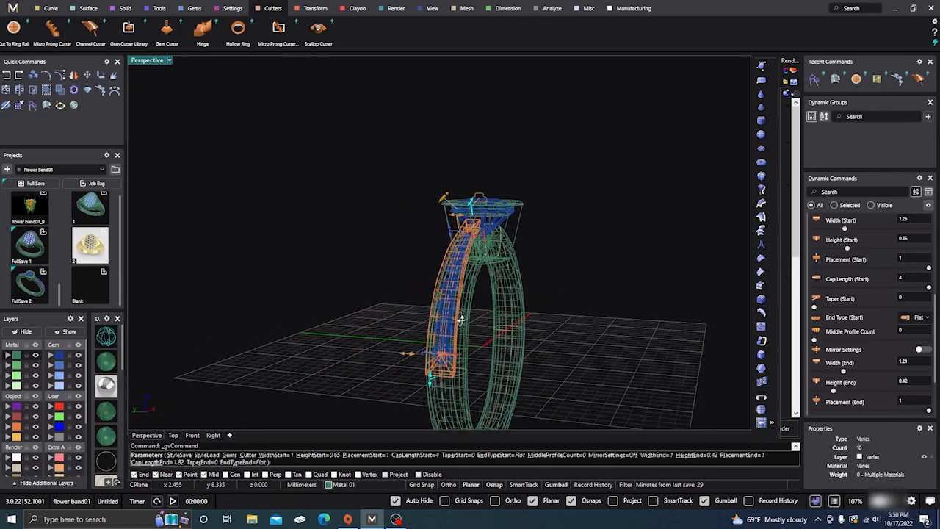
{"action": "scroll", "coordinate": [459, 370], "scroll_direction": "up", "scroll_amount": 4}
{"action": "right_click_drag", "start_coordinate": [403, 351], "coordinate": [368, 321]}
{"action": "scroll", "coordinate": [368, 321], "scroll_direction": "down", "scroll_amount": 4}
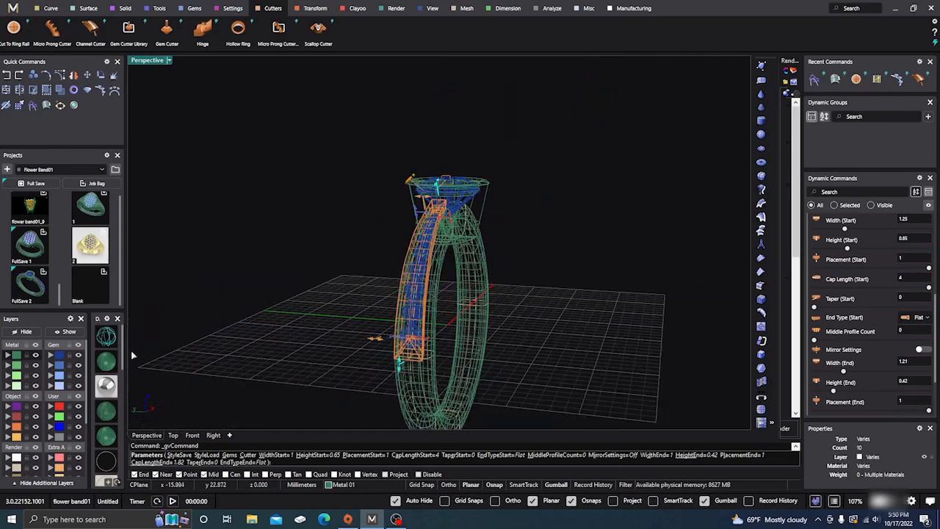
- Check the channel cutter in shaded display, finish editing it and return to wireframe
{"action": "left_click", "coordinate": [111, 361]}
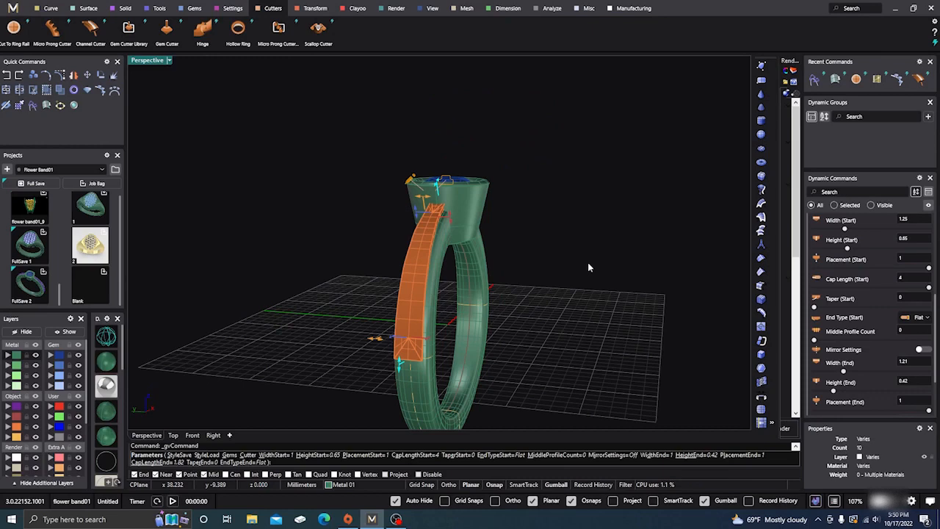
{"action": "key", "text": "Escape"}
{"action": "right_click_drag", "start_coordinate": [588, 267], "coordinate": [507, 331]}
{"action": "left_click", "coordinate": [108, 337]}
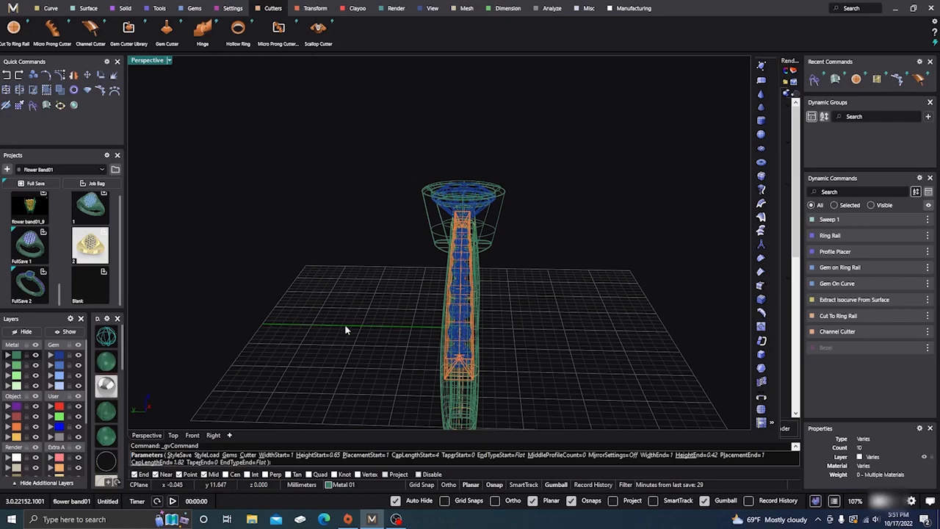
- Apply Gem Cutter to the row of graduated diamonds on the shank
{"action": "right_click_drag", "start_coordinate": [345, 329], "coordinate": [322, 273]}
{"action": "left_click", "coordinate": [167, 29]}
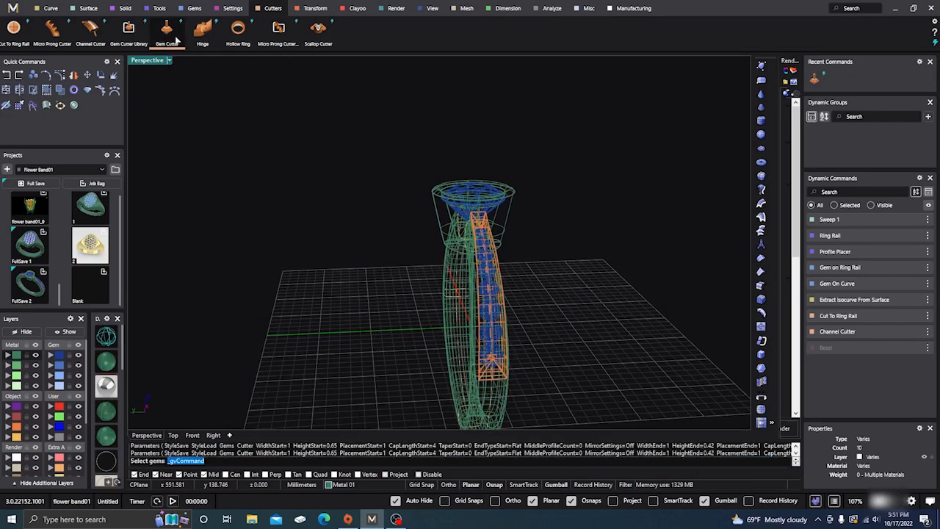
{"action": "scroll", "coordinate": [490, 345], "scroll_direction": "up", "scroll_amount": 3}
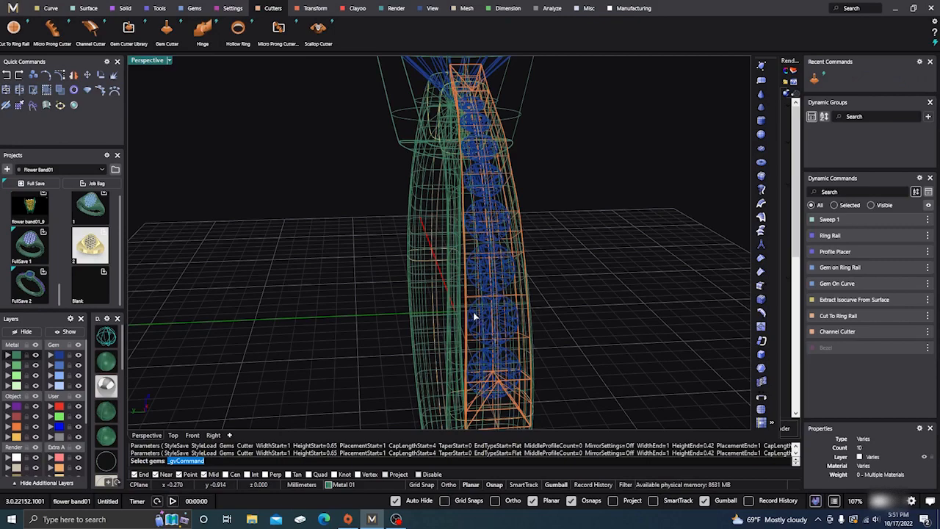
{"action": "left_click", "coordinate": [474, 316]}
{"action": "key", "text": "Return"}
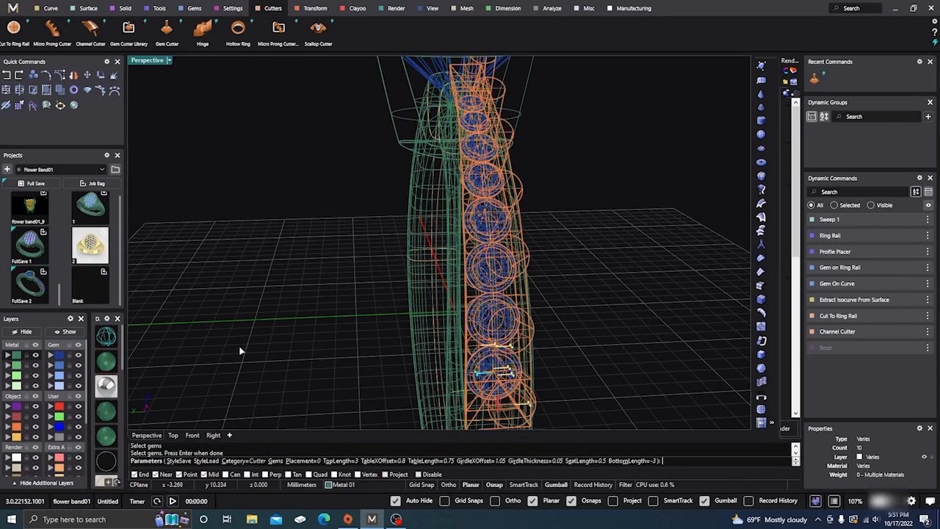
- Examine how far the gem cutters pass through the shank, in wireframe and shaded display
{"action": "scroll", "coordinate": [252, 353], "scroll_direction": "down", "scroll_amount": 5}
{"action": "right_click_drag", "start_coordinate": [252, 353], "coordinate": [315, 340]}
{"action": "scroll", "coordinate": [293, 336], "scroll_direction": "down", "scroll_amount": 3}
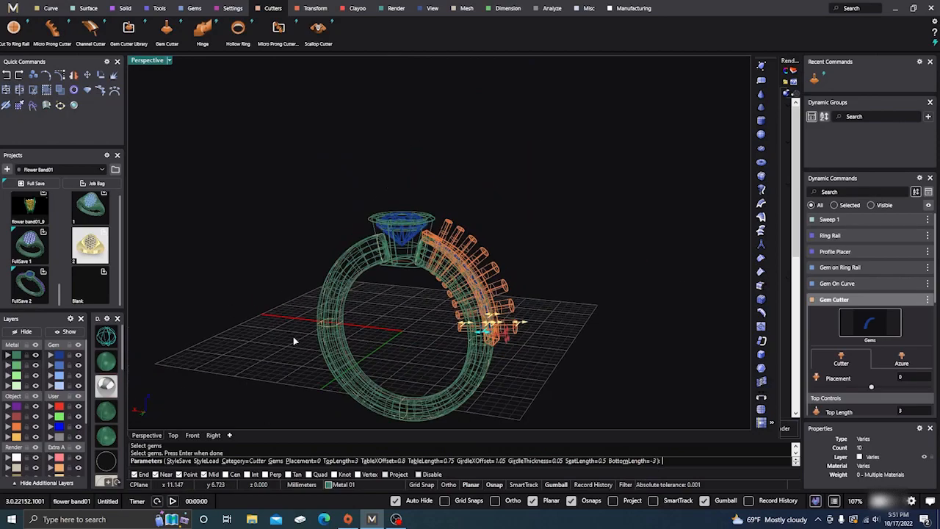
{"action": "scroll", "coordinate": [451, 349], "scroll_direction": "up", "scroll_amount": 6}
{"action": "mouse_move", "coordinate": [494, 339]}
{"action": "right_mouse_down"}
{"action": "mouse_move", "coordinate": [470, 340]}
{"action": "mouse_move", "coordinate": [512, 336]}
{"action": "mouse_move", "coordinate": [507, 330]}
{"action": "right_mouse_up"}
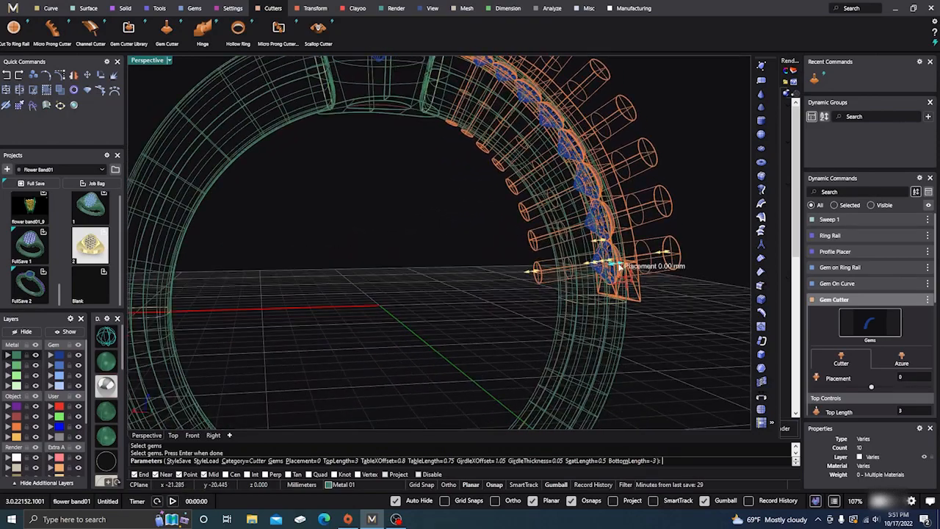
{"action": "scroll", "coordinate": [612, 267], "scroll_direction": "up", "scroll_amount": 5}
{"action": "scroll", "coordinate": [483, 306], "scroll_direction": "down", "scroll_amount": 4}
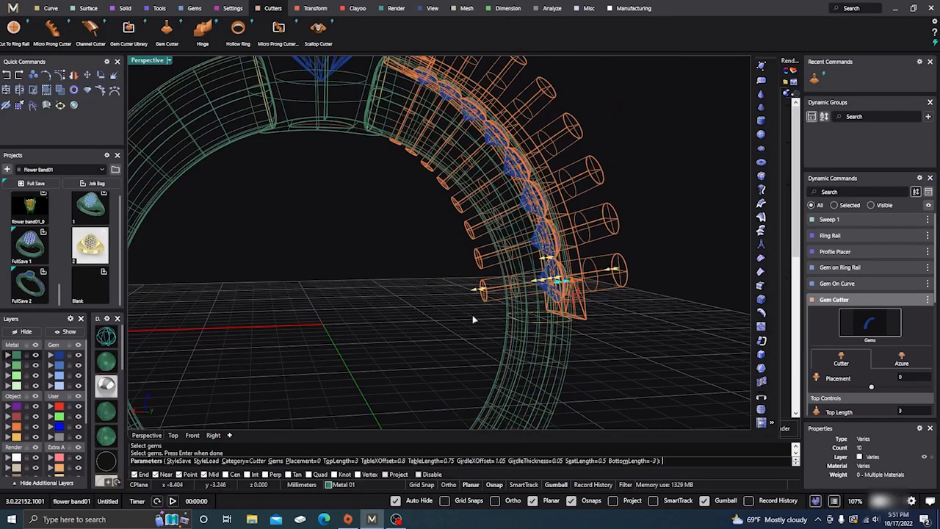
{"action": "right_click_drag", "start_coordinate": [376, 351], "coordinate": [422, 345]}
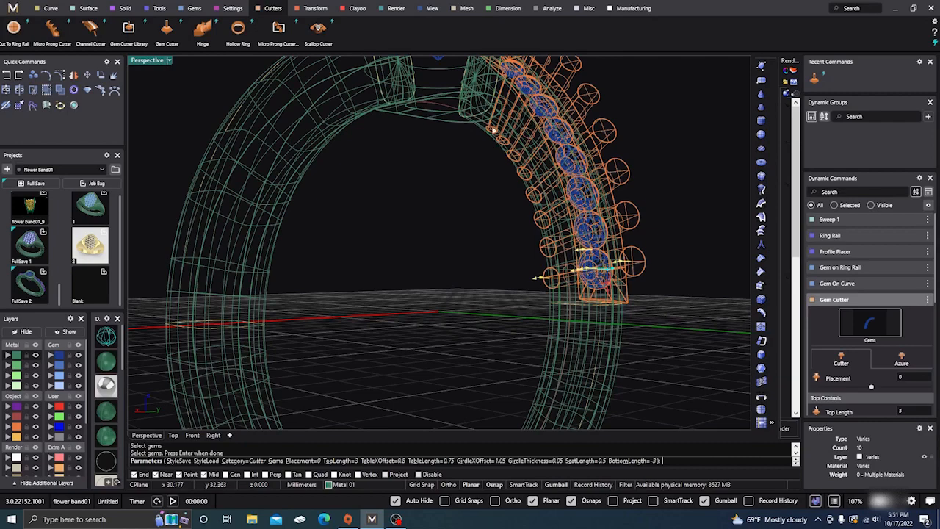
{"action": "left_click", "coordinate": [107, 360]}
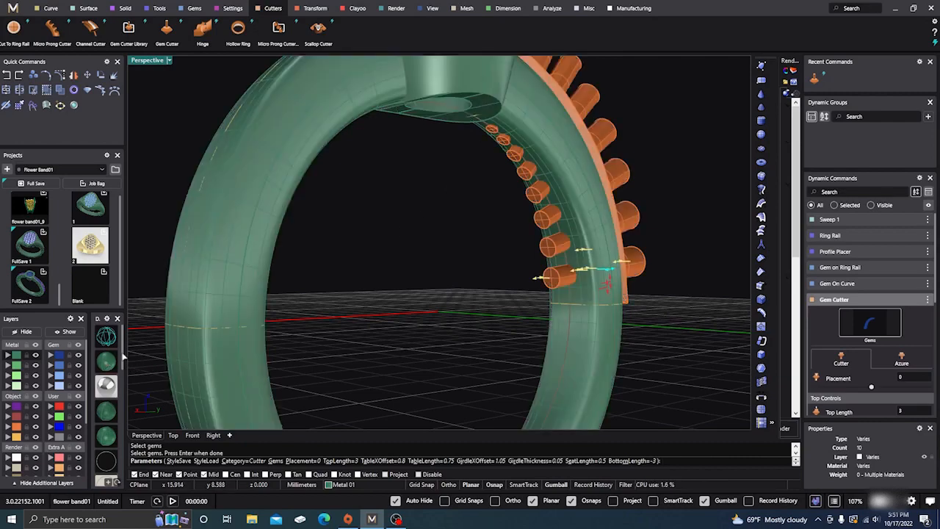
{"action": "right_click_drag", "start_coordinate": [479, 153], "coordinate": [493, 184]}
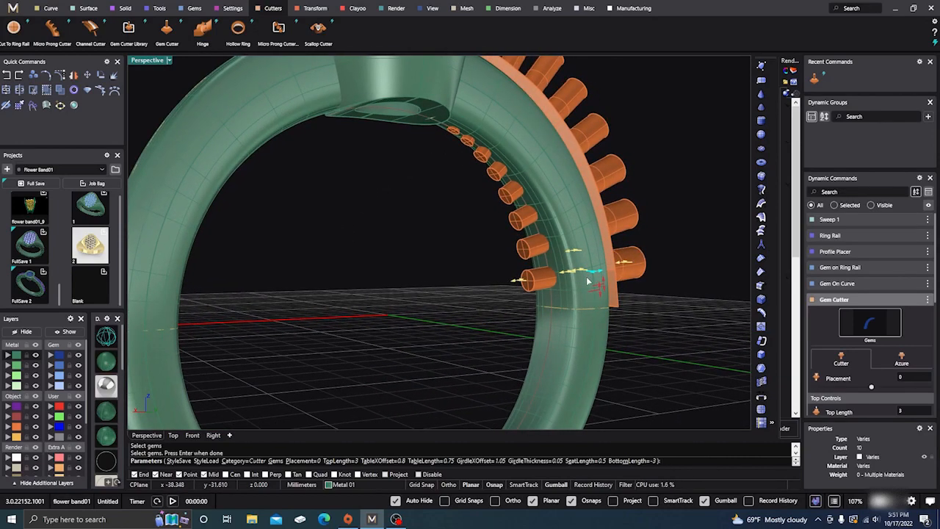
{"action": "scroll", "coordinate": [587, 282], "scroll_direction": "up", "scroll_amount": 2}
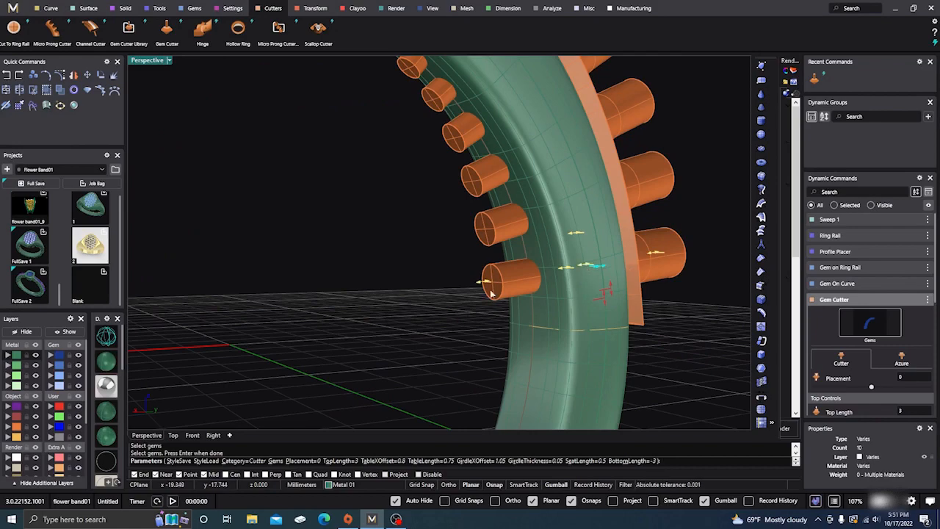
- Lengthen the bottom of the gem cutters to -3.88 so they reach farther into the finger opening
{"action": "scroll", "coordinate": [438, 268], "scroll_direction": "down", "scroll_amount": 5}
{"action": "right_click_drag", "start_coordinate": [442, 276], "coordinate": [453, 293]}
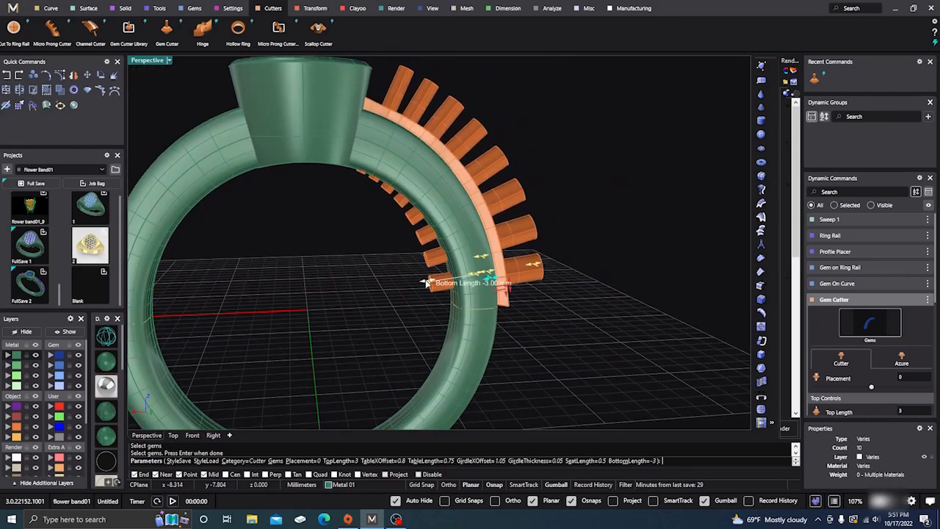
{"action": "left_click_drag", "start_coordinate": [432, 286], "coordinate": [397, 299]}
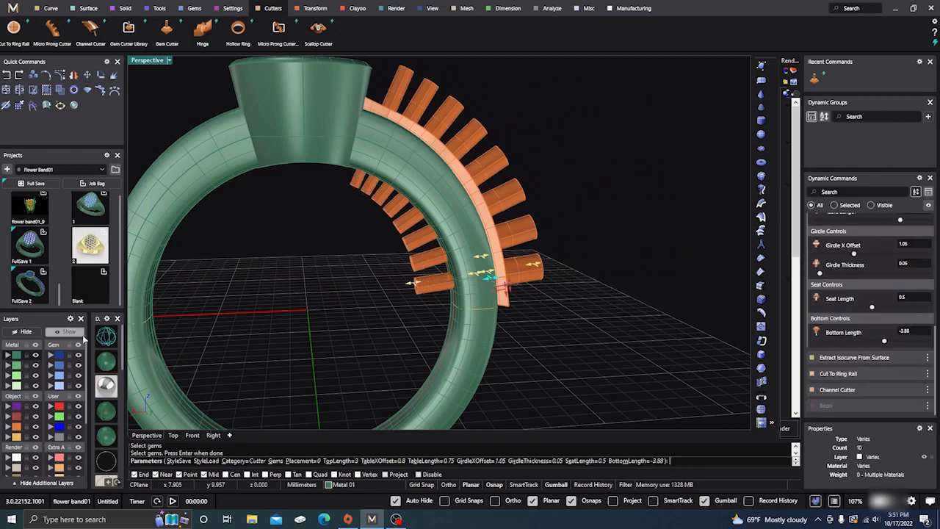
- Shorten the seat length of the gem cutters on the shank to 0.2, working in wireframe display
{"action": "left_click", "coordinate": [106, 339]}
{"action": "scroll", "coordinate": [396, 308], "scroll_direction": "up", "scroll_amount": 4}
{"action": "right_click_drag", "start_coordinate": [397, 311], "coordinate": [578, 270]}
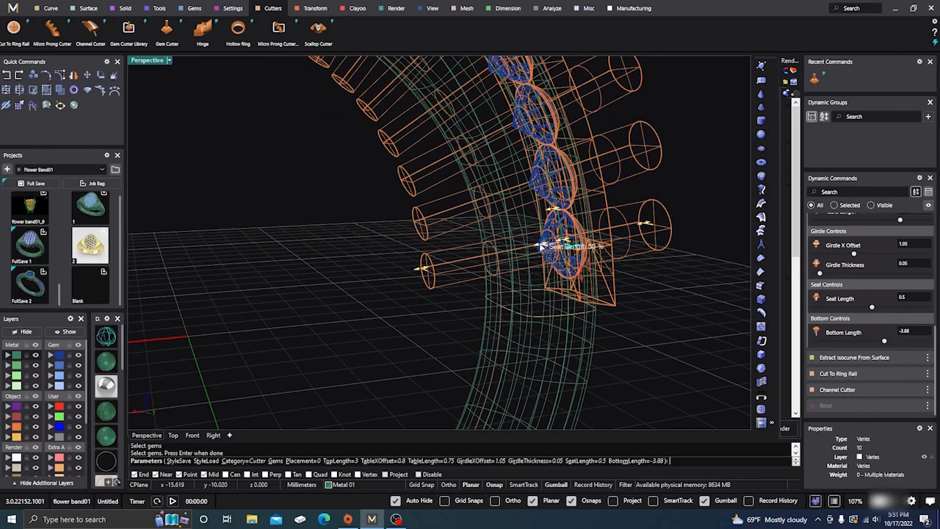
{"action": "left_click_drag", "start_coordinate": [540, 246], "coordinate": [549, 249]}
{"action": "scroll", "coordinate": [550, 269], "scroll_direction": "down", "scroll_amount": 5}
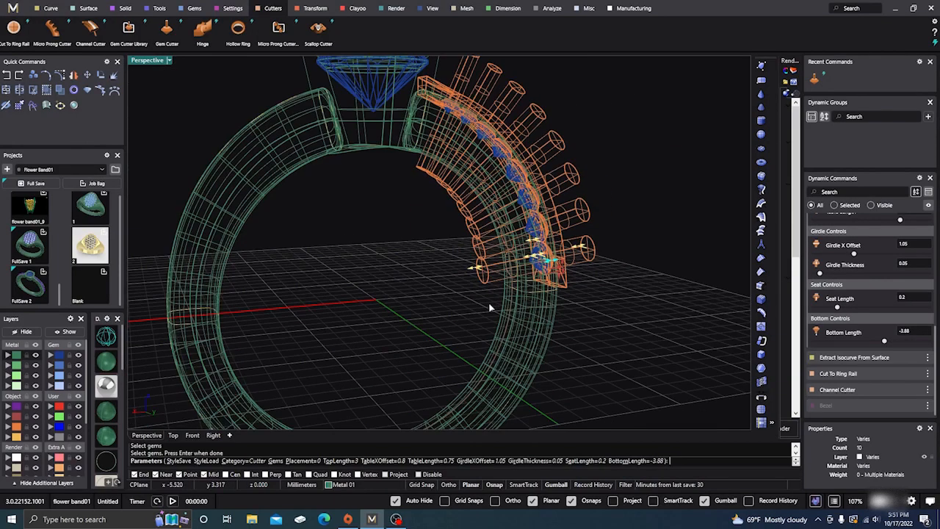
- Check the gem cutters against the shank in wireframe and shaded display and finish editing them
{"action": "right_click_drag", "start_coordinate": [478, 321], "coordinate": [446, 323]}
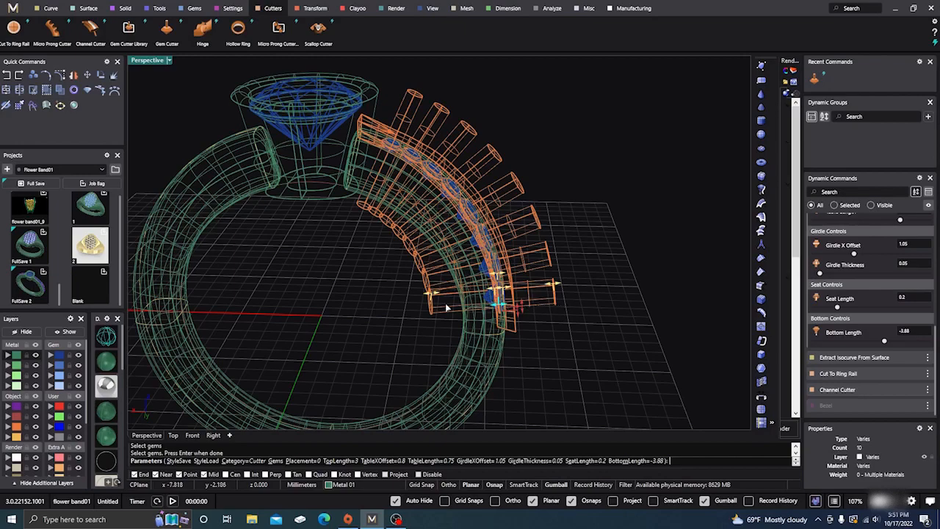
{"action": "scroll", "coordinate": [525, 236], "scroll_direction": "down", "scroll_amount": 4}
{"action": "right_click_drag", "start_coordinate": [595, 390], "coordinate": [485, 359]}
{"action": "scroll", "coordinate": [451, 266], "scroll_direction": "up", "scroll_amount": 3}
{"action": "right_click_drag", "start_coordinate": [451, 265], "coordinate": [213, 354]}
{"action": "left_click", "coordinate": [107, 364]}
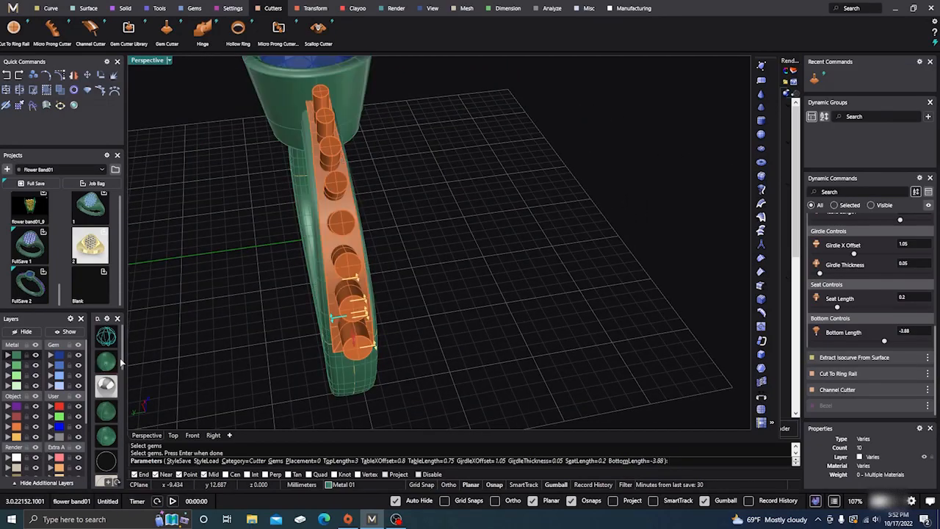
{"action": "right_click_drag", "start_coordinate": [496, 295], "coordinate": [538, 287]}
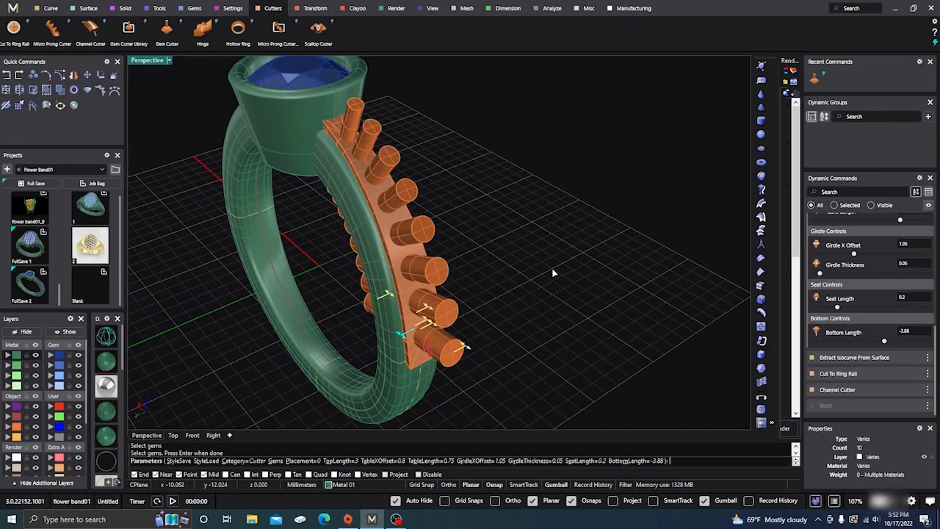
{"action": "right_click", "coordinate": [560, 234]}
{"action": "scroll", "coordinate": [560, 233], "scroll_direction": "down", "scroll_amount": 4}
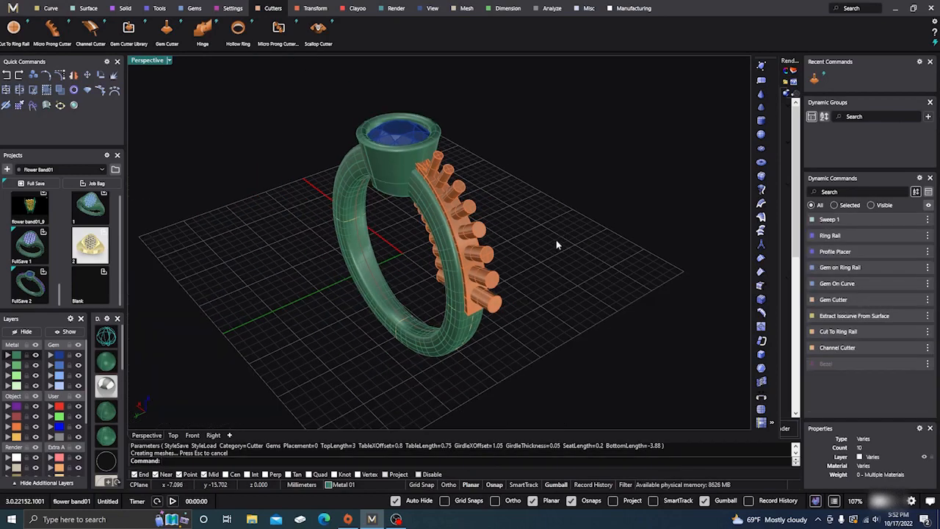
{"action": "right_click_drag", "start_coordinate": [556, 242], "coordinate": [530, 258]}
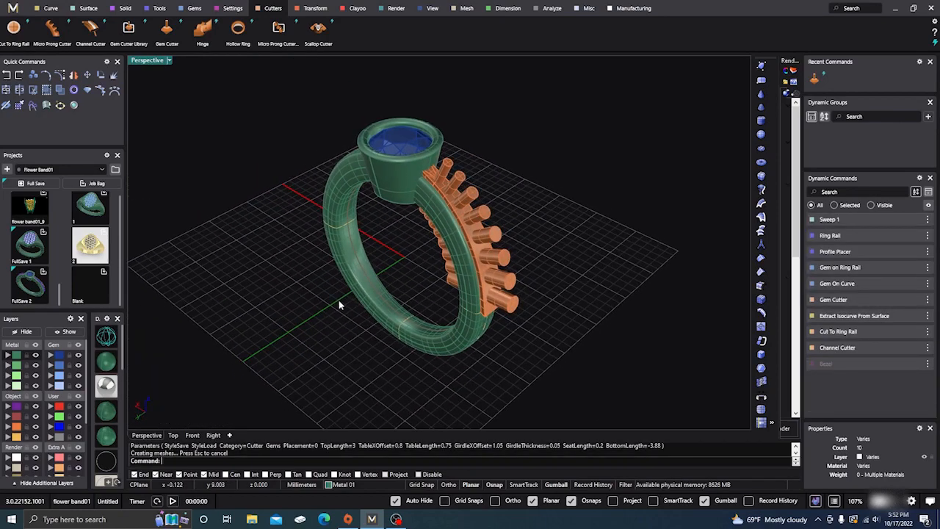
{"action": "right_click_drag", "start_coordinate": [339, 305], "coordinate": [360, 301]}
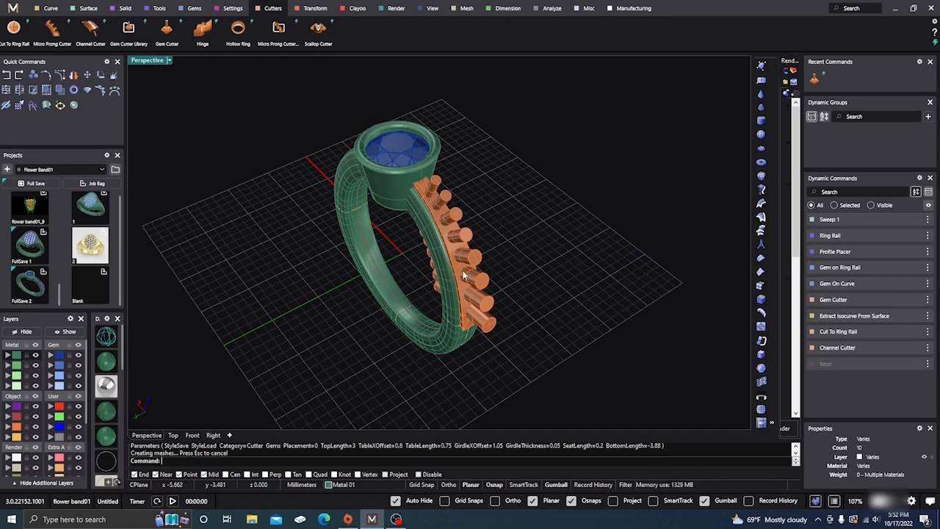
{"action": "right_click_drag", "start_coordinate": [473, 267], "coordinate": [527, 297]}
{"action": "right_click_drag", "start_coordinate": [441, 243], "coordinate": [422, 254]}
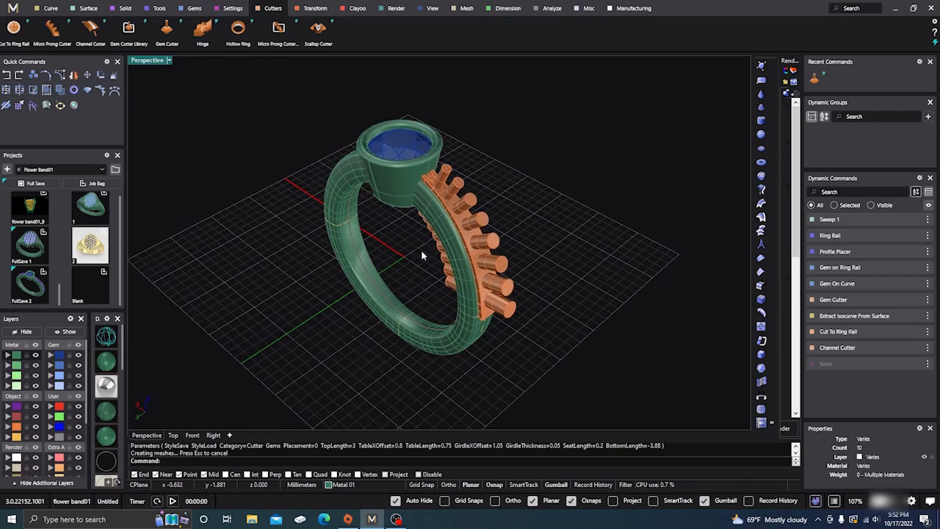
- Mirror the gem cutters, the row of diamonds and the channel cutter across the ring with Y Mirror, and show the ring in shaded display
{"action": "left_click", "coordinate": [106, 336]}
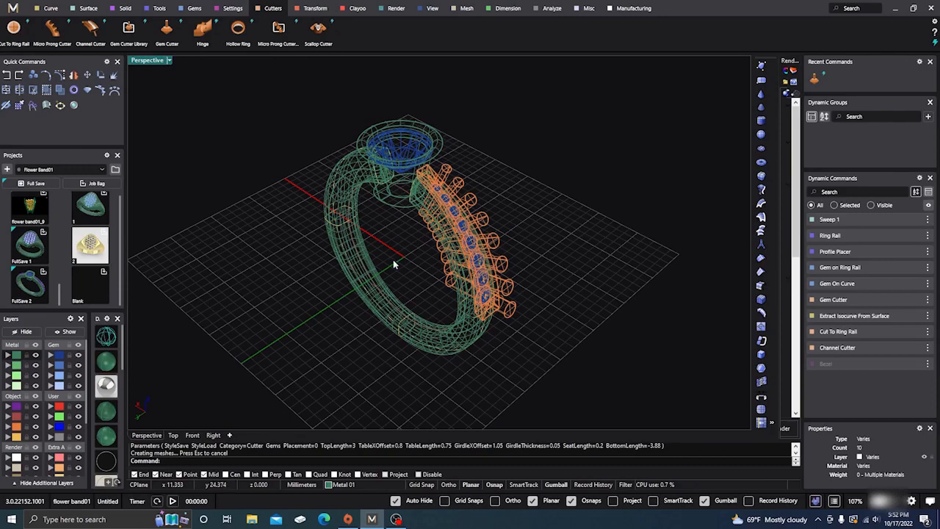
{"action": "scroll", "coordinate": [456, 231], "scroll_direction": "up", "scroll_amount": 5}
{"action": "left_click", "coordinate": [491, 175]}
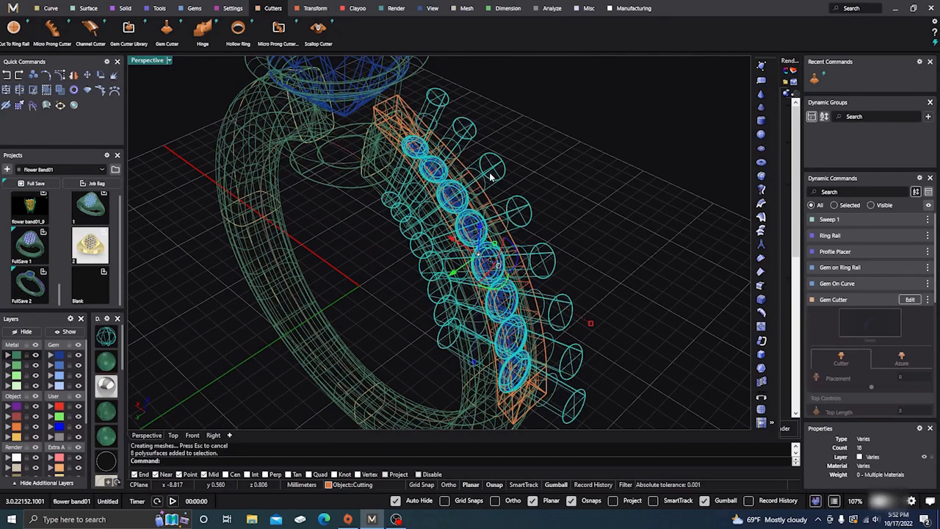
{"action": "left_click", "coordinate": [456, 197]}
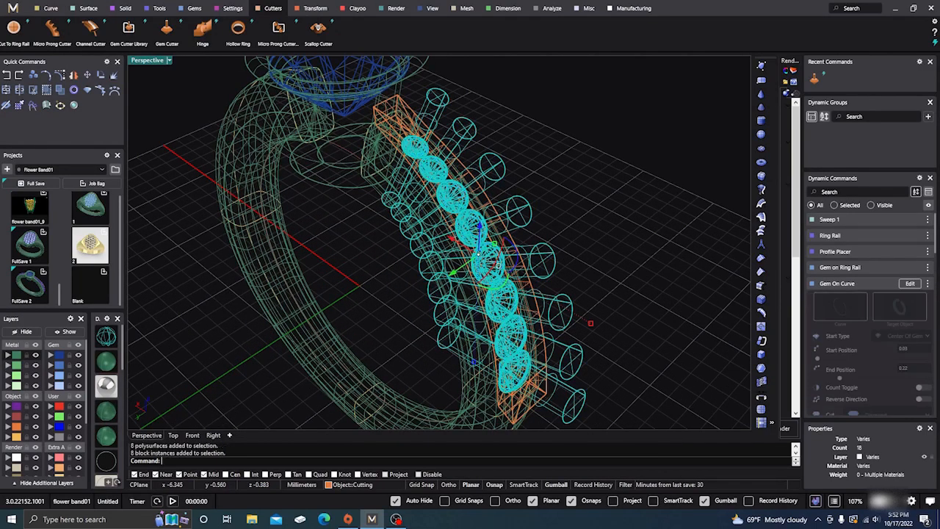
{"action": "left_click", "coordinate": [408, 109], "text": "shift"}
{"action": "scroll", "coordinate": [408, 111], "scroll_direction": "down", "scroll_amount": 5}
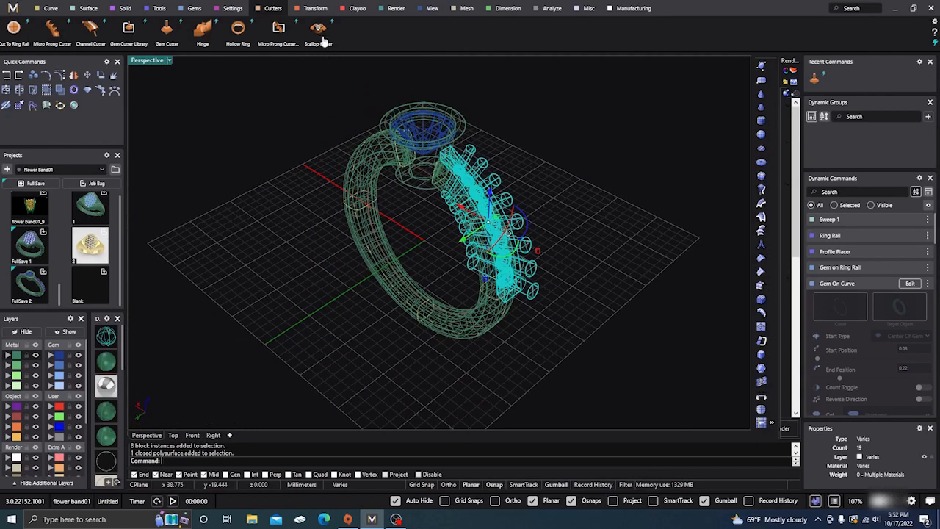
{"action": "left_click", "coordinate": [315, 12]}
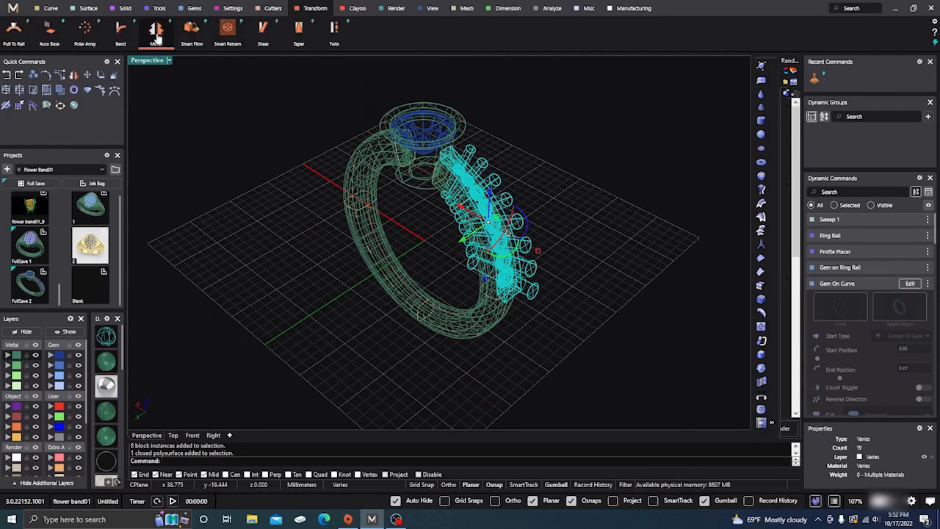
{"action": "left_click", "coordinate": [156, 33]}
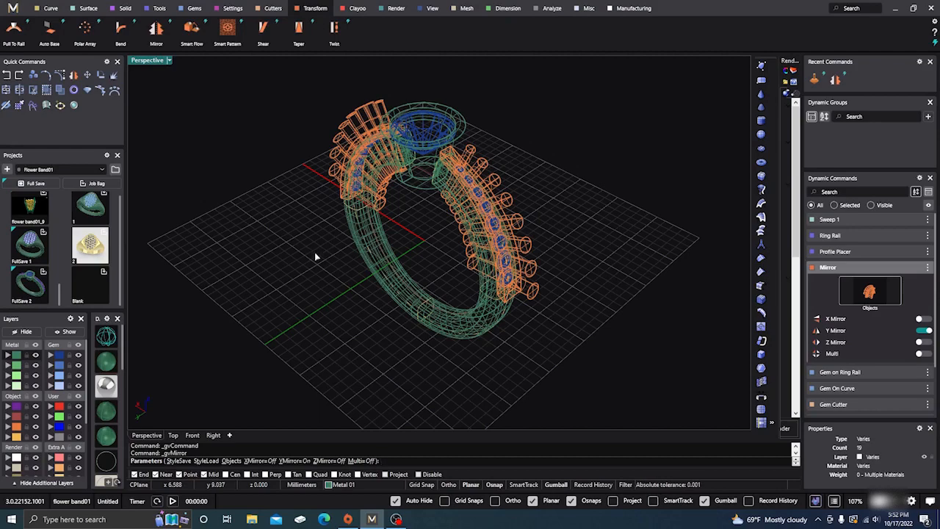
{"action": "right_click_drag", "start_coordinate": [314, 255], "coordinate": [337, 268]}
{"action": "right_click", "coordinate": [213, 308]}
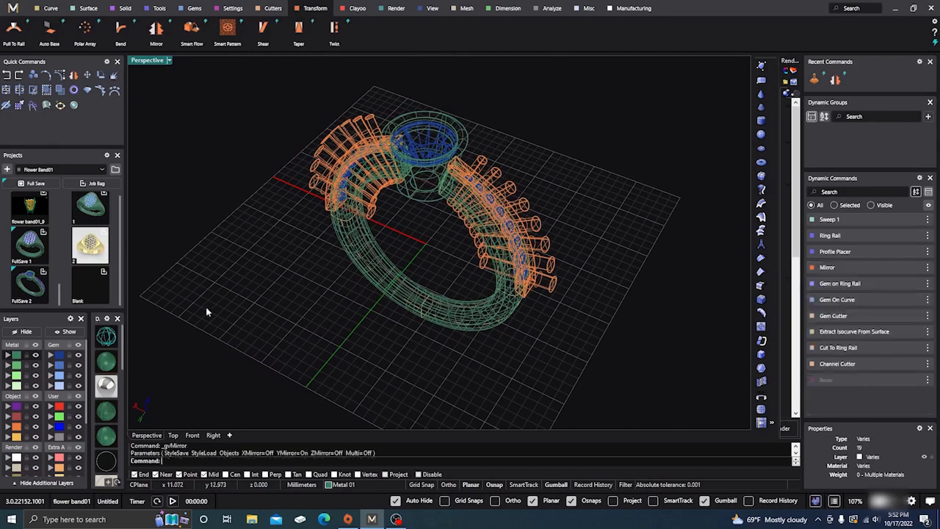
{"action": "left_click", "coordinate": [107, 361]}
{"action": "scroll", "coordinate": [364, 316], "scroll_direction": "down", "scroll_amount": 1}
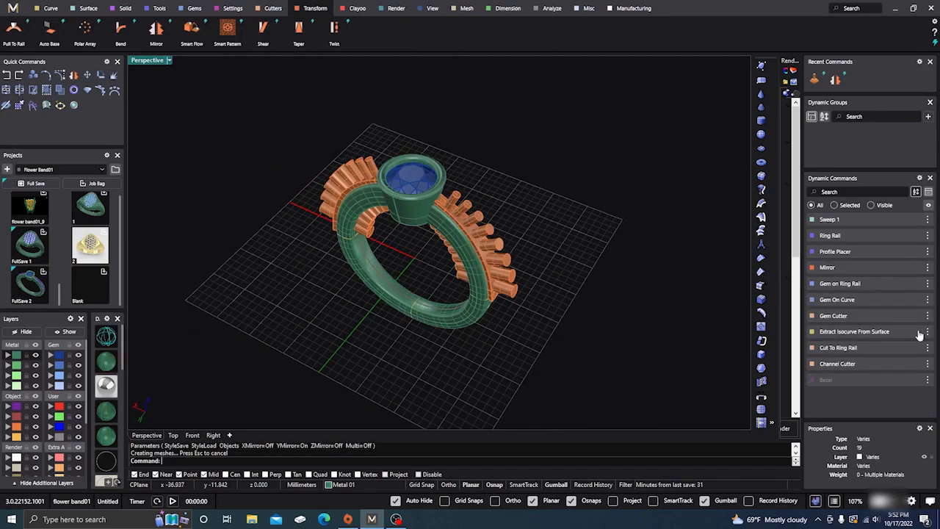
- Try US finger sizes 9 and 12 on the ring rail
{"action": "left_click", "coordinate": [909, 235]}
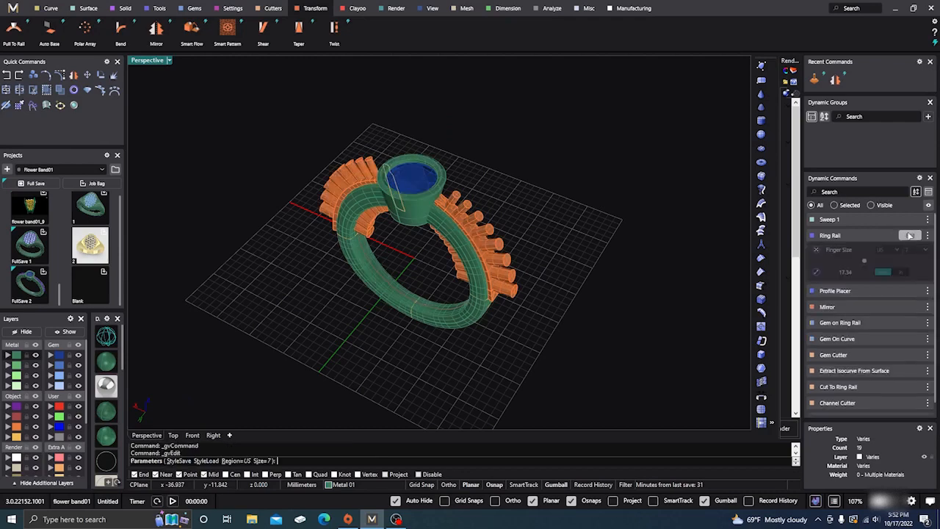
{"action": "left_click", "coordinate": [925, 250]}
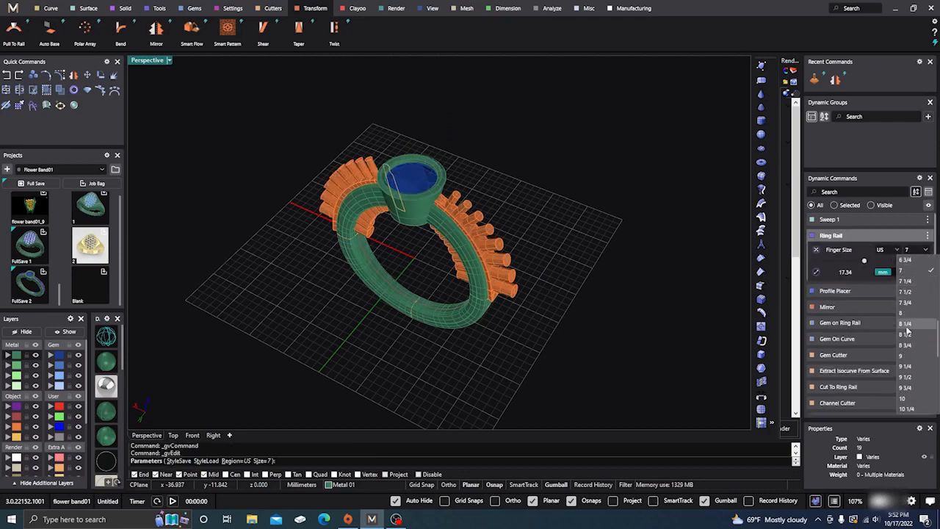
{"action": "left_click", "coordinate": [905, 356]}
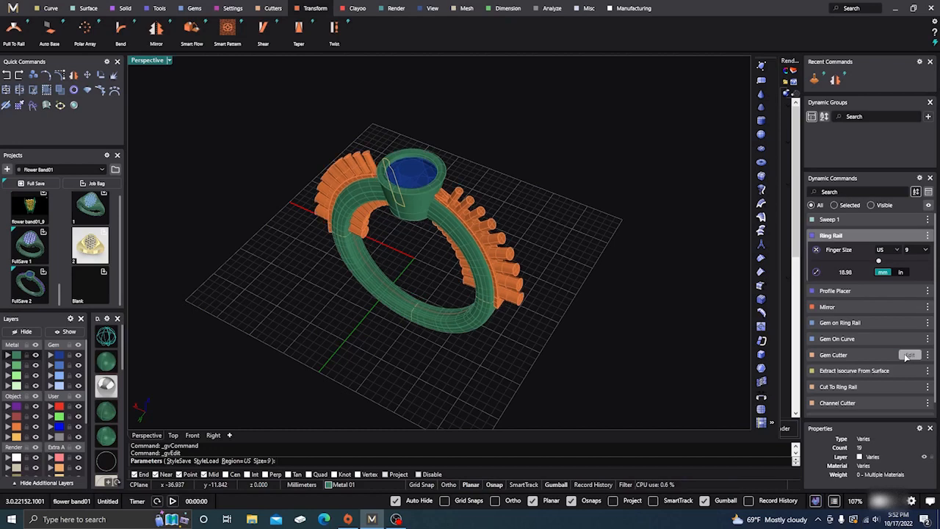
{"action": "left_click", "coordinate": [926, 250]}
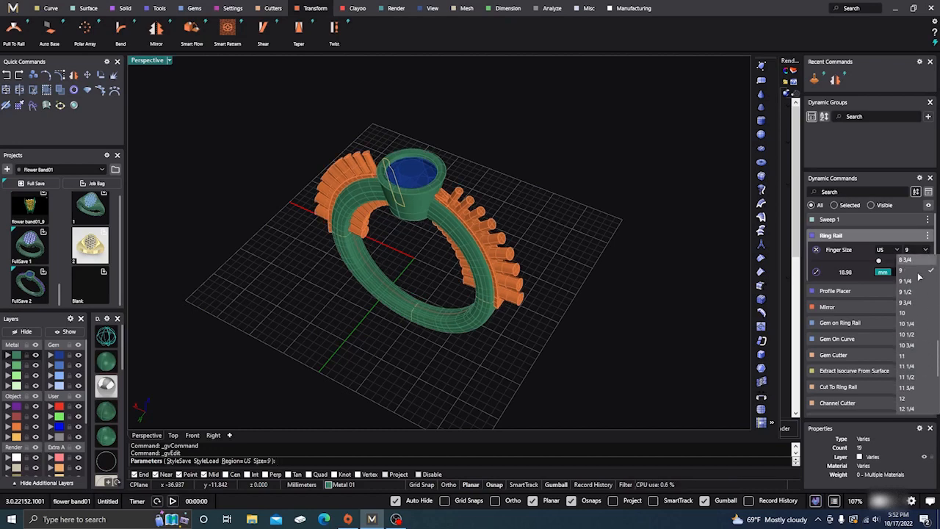
{"action": "left_click", "coordinate": [902, 397]}
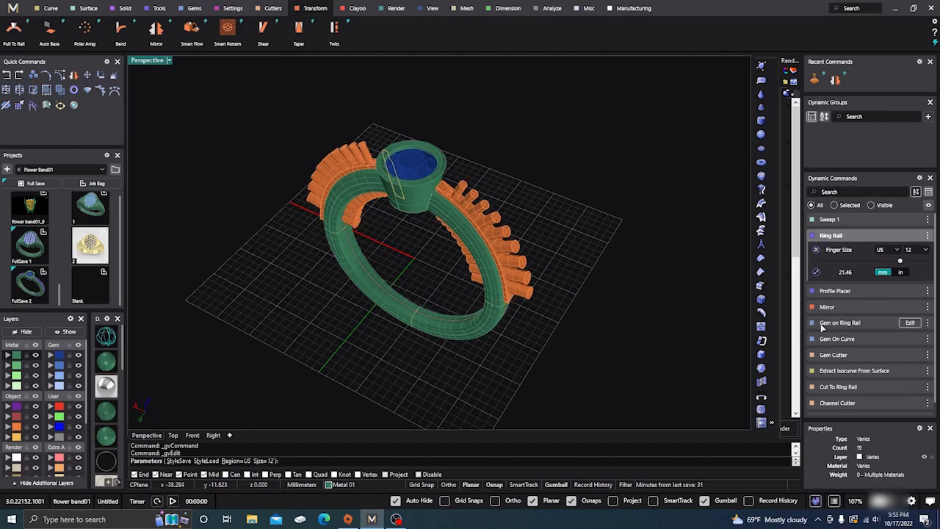
- Return the ring rail to US finger size 7 and finish editing it
{"action": "left_click", "coordinate": [927, 251]}
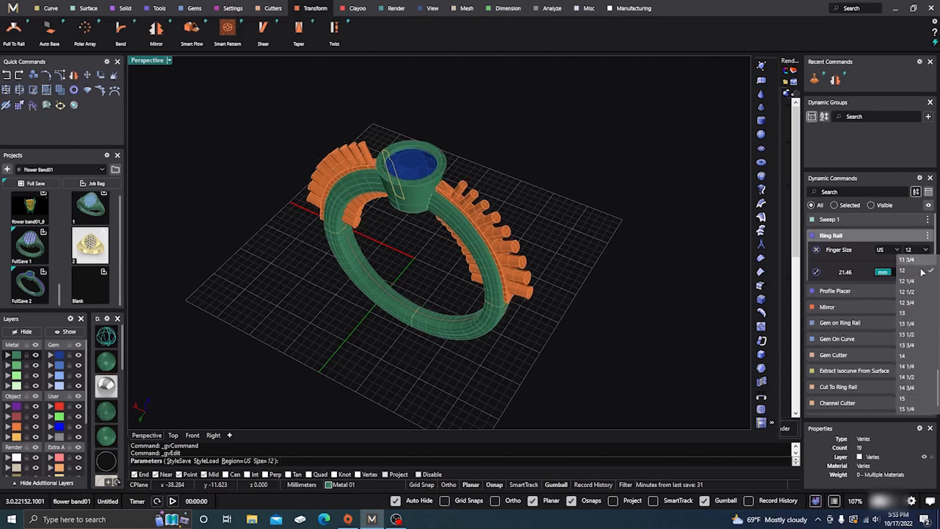
{"action": "scroll", "coordinate": [910, 301], "scroll_direction": "up", "scroll_amount": 3}
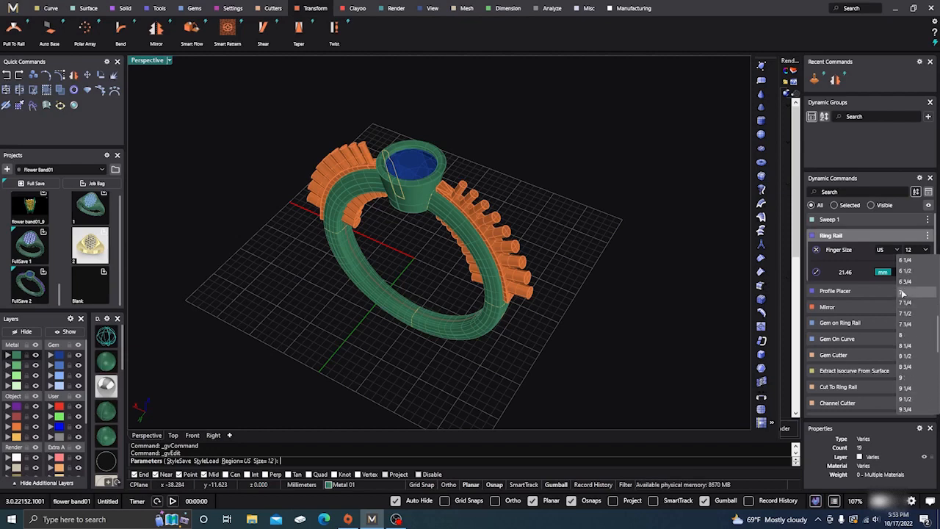
{"action": "left_click", "coordinate": [904, 292]}
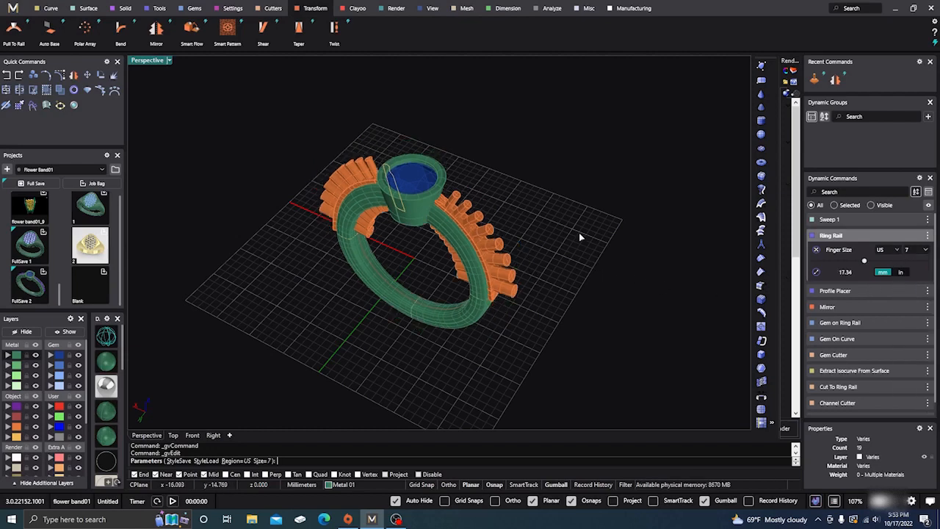
{"action": "right_click_drag", "start_coordinate": [579, 235], "coordinate": [557, 221]}
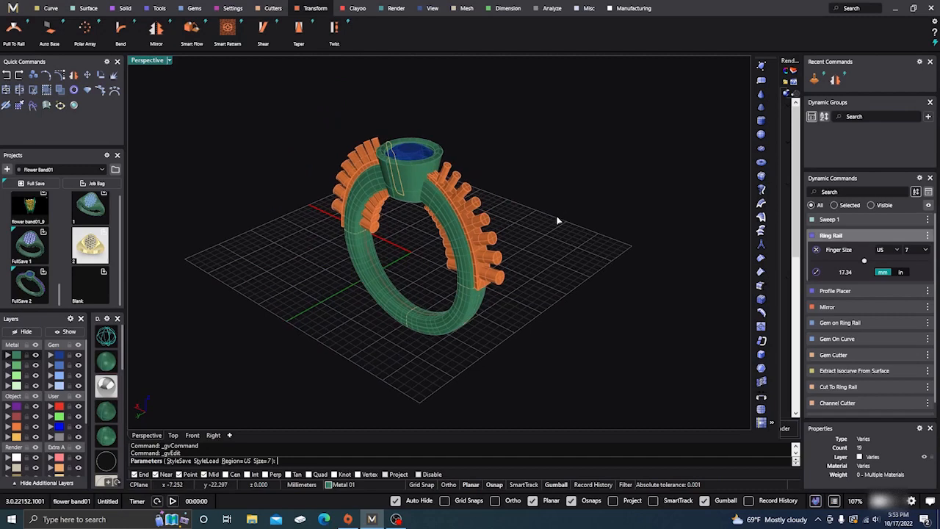
{"action": "right_click", "coordinate": [556, 218]}
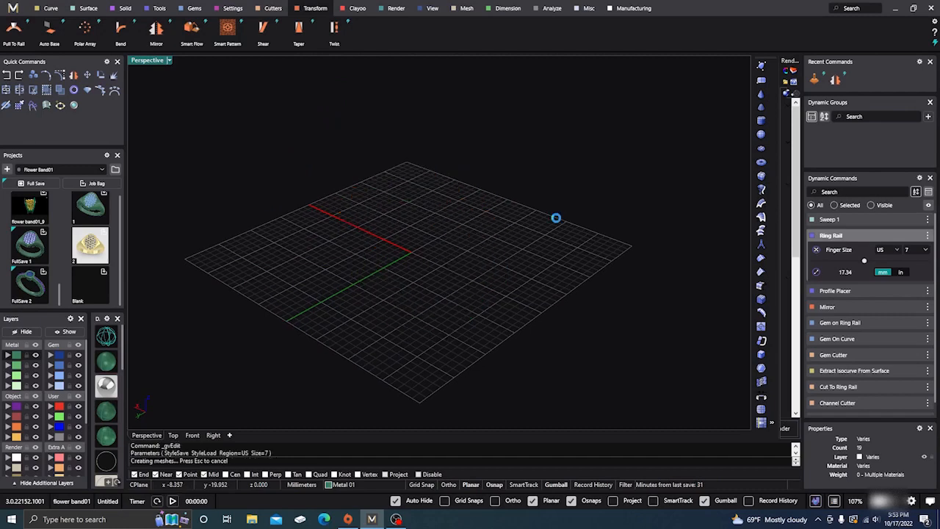
- Change the centre diamond's shape to Princess, finish the edit and check the ring in shaded display
{"action": "right_click_drag", "start_coordinate": [541, 278], "coordinate": [555, 296]}
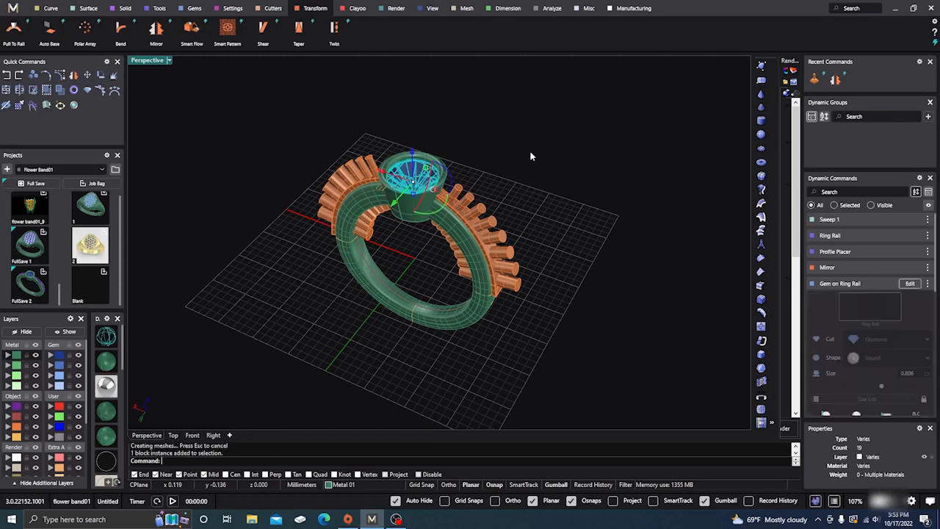
{"action": "left_click", "coordinate": [911, 284]}
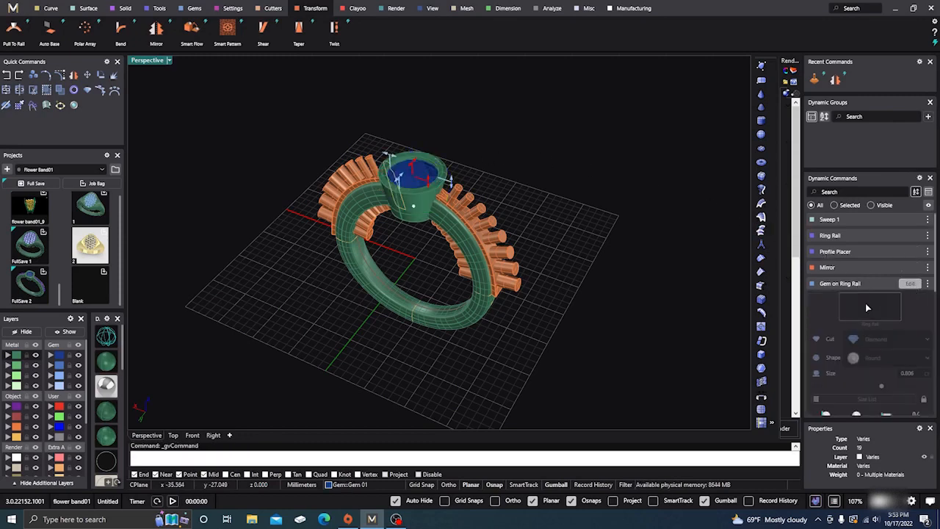
{"action": "left_click", "coordinate": [876, 358]}
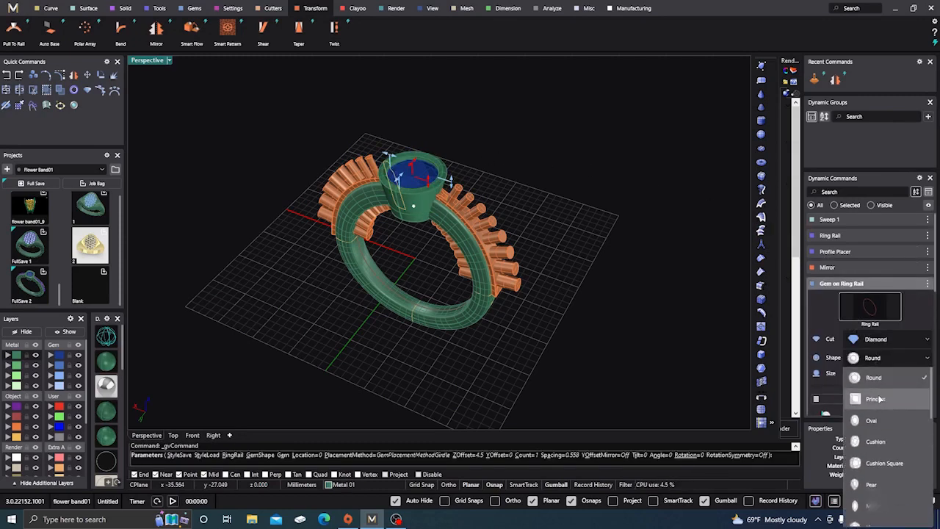
{"action": "left_click", "coordinate": [876, 399]}
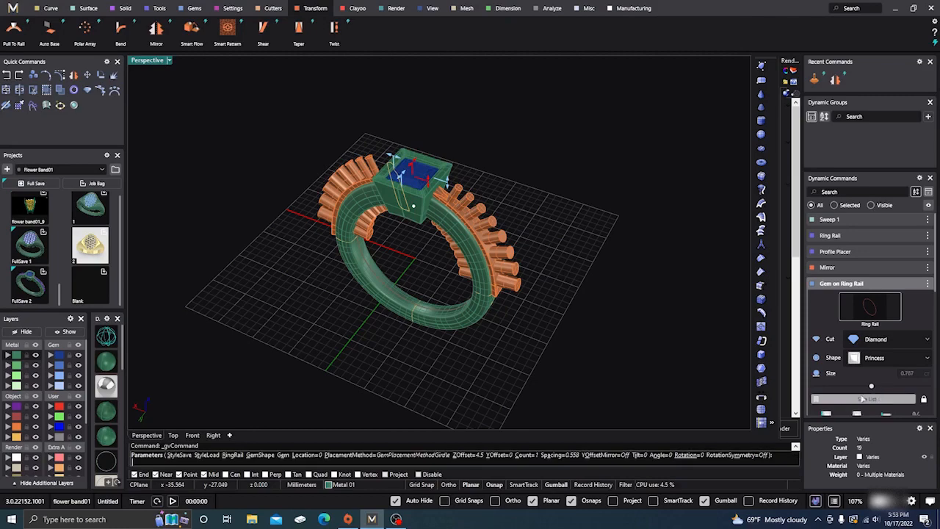
{"action": "right_click", "coordinate": [682, 314]}
{"action": "right_click_drag", "start_coordinate": [653, 296], "coordinate": [550, 188]}
{"action": "scroll", "coordinate": [409, 175], "scroll_direction": "up", "scroll_amount": 5}
{"action": "scroll", "coordinate": [411, 170], "scroll_direction": "down", "scroll_amount": 3}
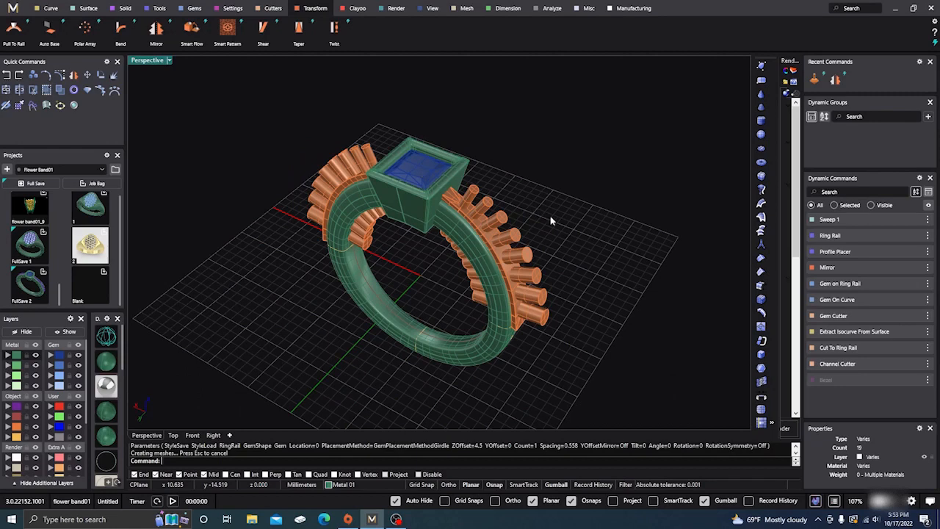
{"action": "scroll", "coordinate": [555, 222], "scroll_direction": "down", "scroll_amount": 3}
{"action": "right_click_drag", "start_coordinate": [595, 325], "coordinate": [594, 338]}
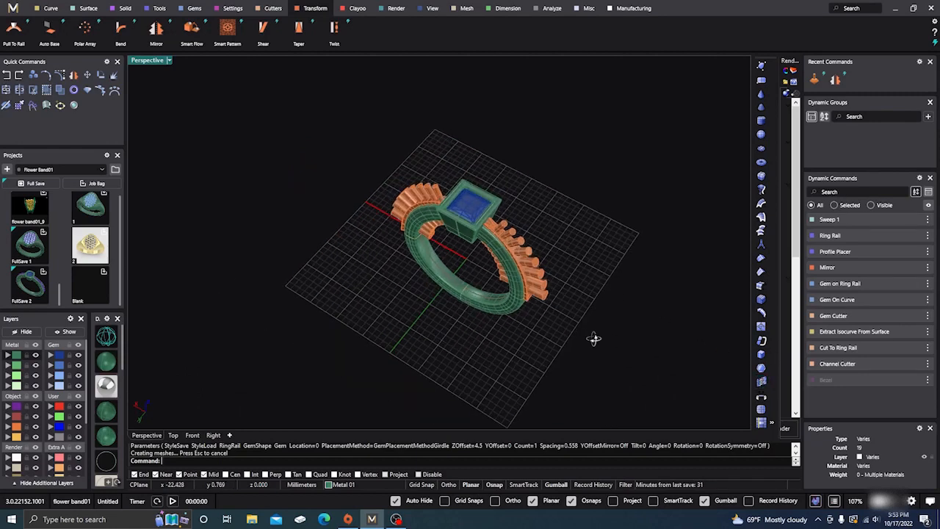
- Change the centre diamond's shape from Princess back to Round and finish the edit
{"action": "left_click", "coordinate": [462, 204]}
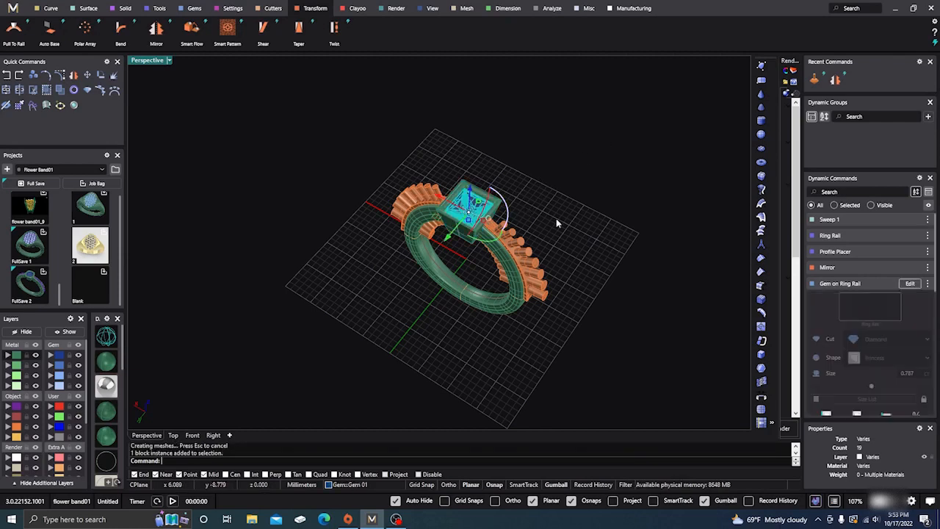
{"action": "left_click", "coordinate": [910, 283]}
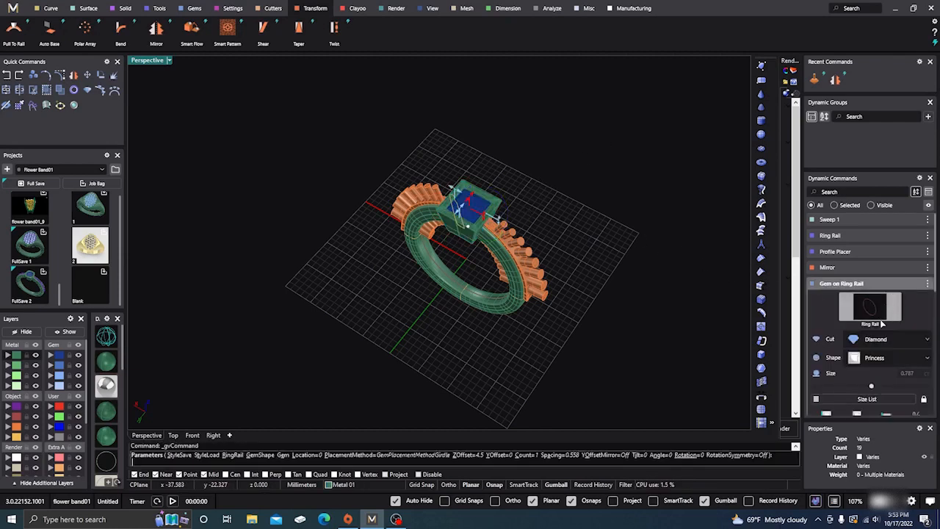
{"action": "left_click", "coordinate": [886, 358]}
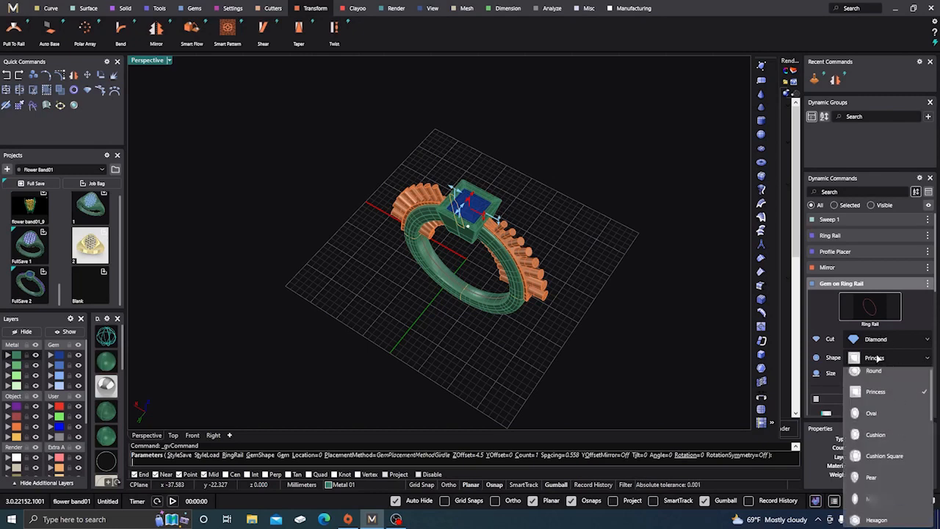
{"action": "left_click", "coordinate": [878, 353]}
{"action": "right_click_drag", "start_coordinate": [575, 185], "coordinate": [529, 209]}
{"action": "right_click", "coordinate": [570, 220]}
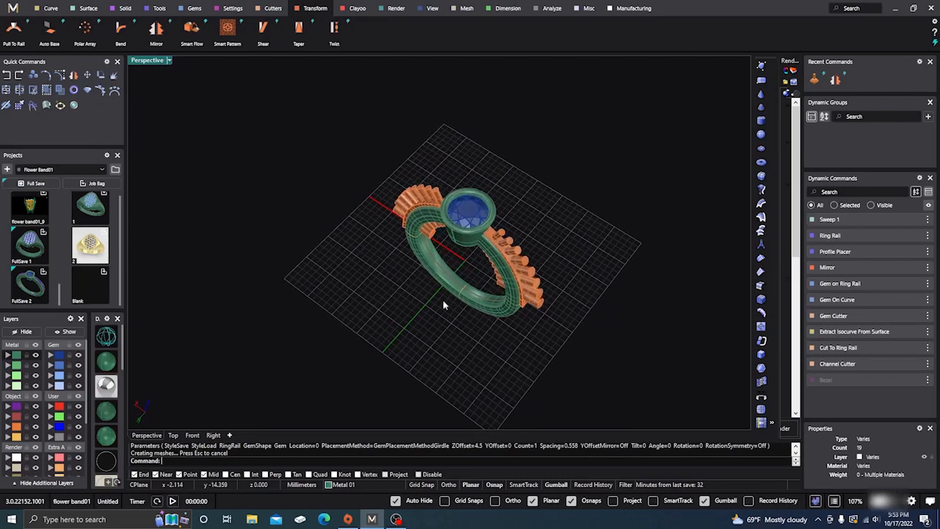
- Subtract all the orange gem cutters and channel cutters from the ring shank with Boolean Difference
{"action": "right_click_drag", "start_coordinate": [443, 311], "coordinate": [461, 297]}
{"action": "scroll", "coordinate": [476, 226], "scroll_direction": "up", "scroll_amount": 5}
{"action": "scroll", "coordinate": [475, 300], "scroll_direction": "down", "scroll_amount": 5}
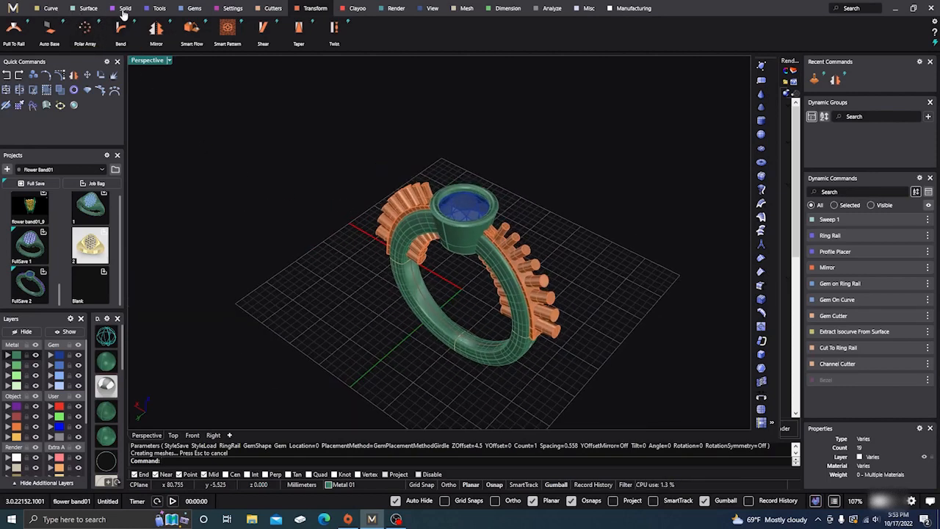
{"action": "left_click", "coordinate": [125, 9]}
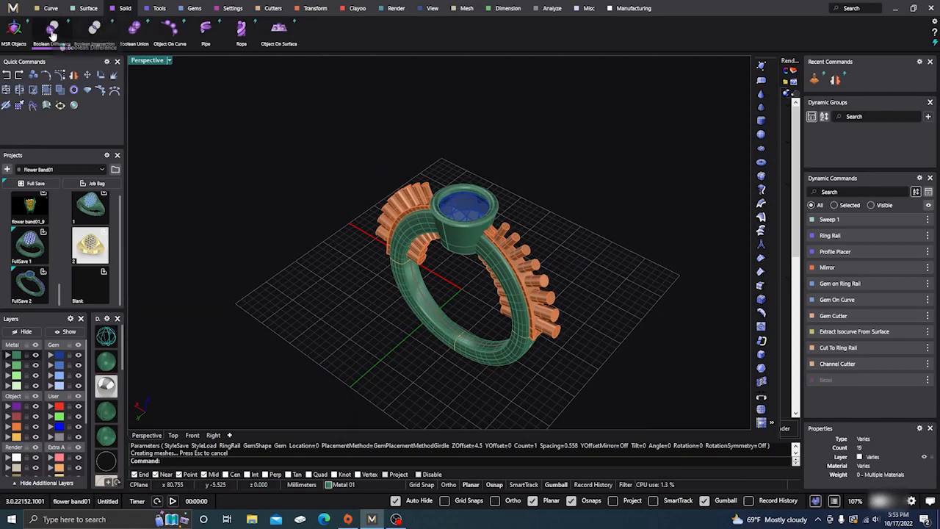
{"action": "left_click", "coordinate": [52, 31]}
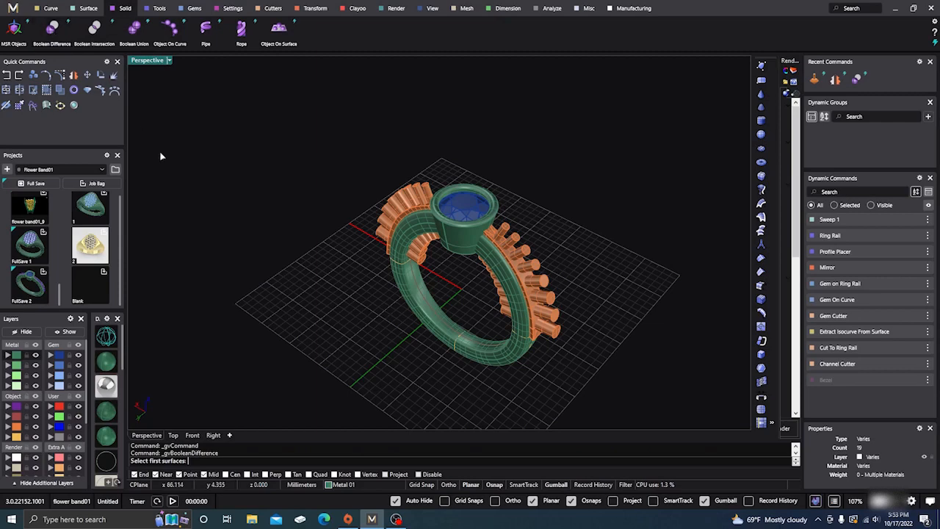
{"action": "left_click", "coordinate": [511, 358]}
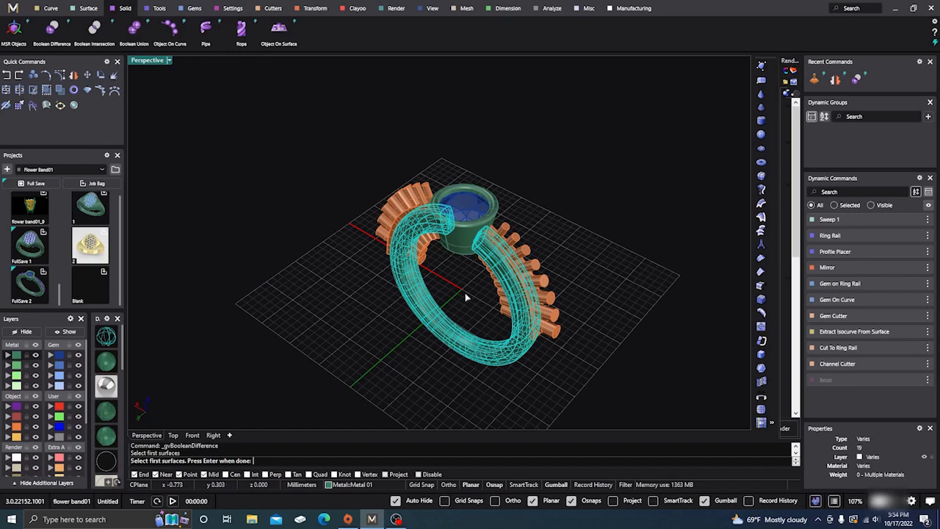
{"action": "key", "text": "Return"}
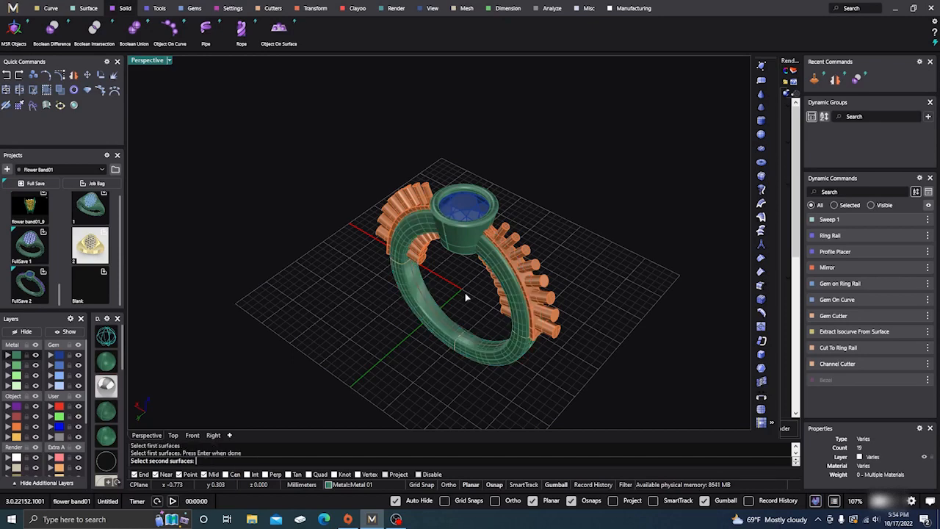
{"action": "left_click", "coordinate": [16, 426]}
{"action": "right_click", "coordinate": [290, 285]}
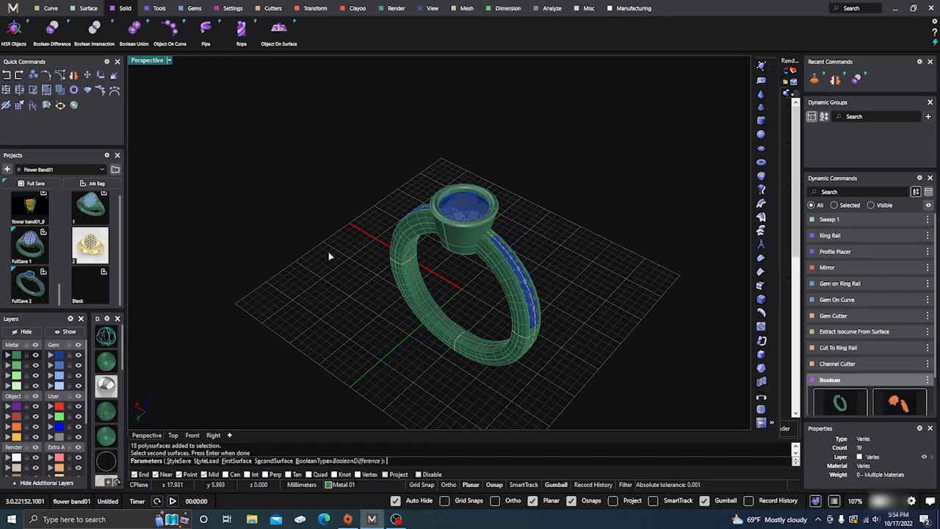
- Examine the diamond channel in the shank up close along its length and below the bezel, and accept the Boolean Difference
{"action": "right_click_drag", "start_coordinate": [602, 324], "coordinate": [496, 309]}
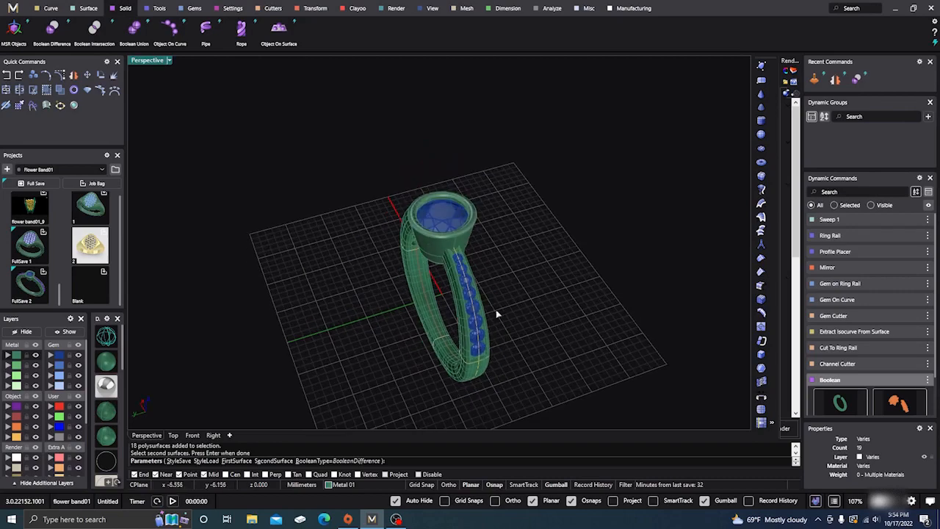
{"action": "scroll", "coordinate": [459, 273], "scroll_direction": "up", "scroll_amount": 8}
{"action": "scroll", "coordinate": [459, 278], "scroll_direction": "down", "scroll_amount": 8}
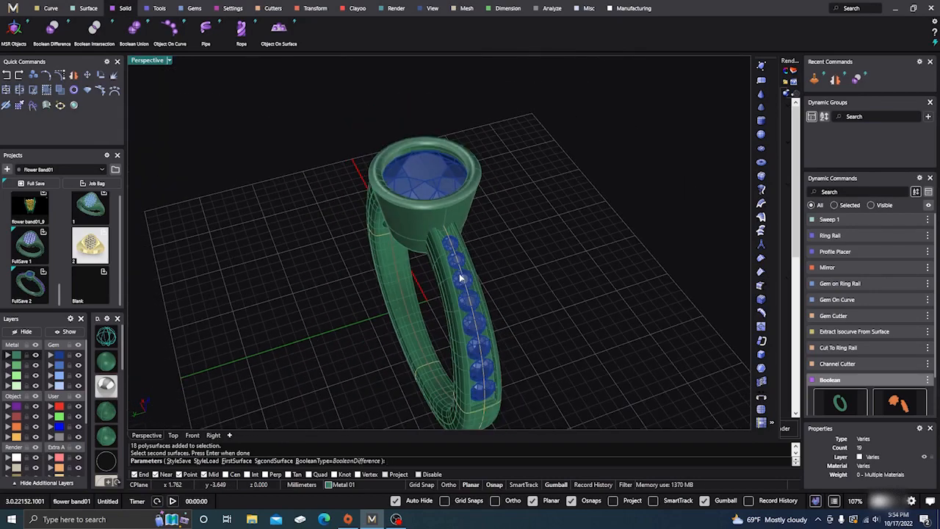
{"action": "right_click_drag", "start_coordinate": [522, 271], "coordinate": [499, 260]}
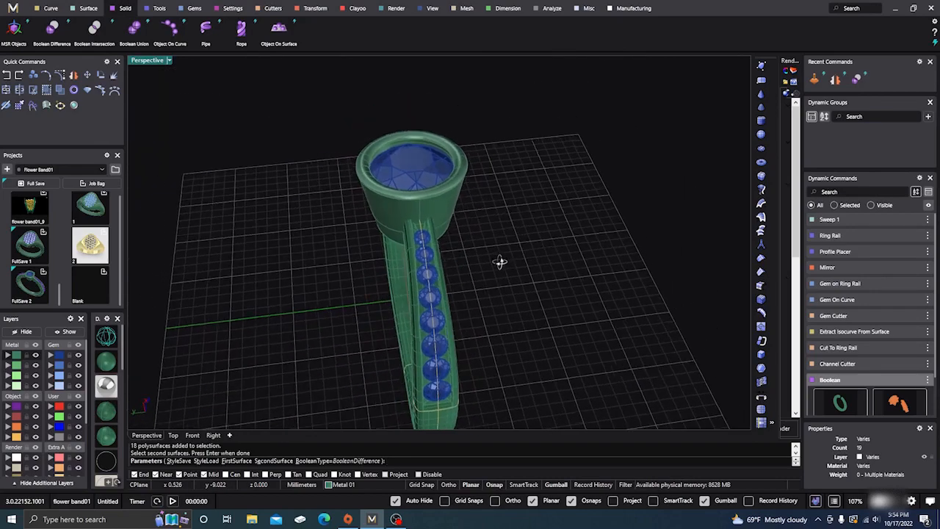
{"action": "scroll", "coordinate": [457, 258], "scroll_direction": "up", "scroll_amount": 6}
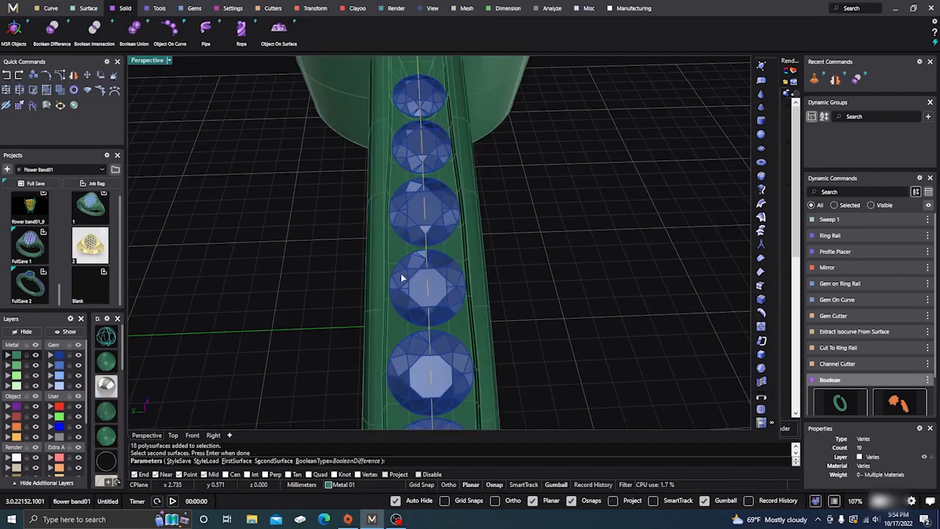
{"action": "scroll", "coordinate": [408, 273], "scroll_direction": "down", "scroll_amount": 3}
{"action": "mouse_move", "coordinate": [411, 273]}
{"action": "right_mouse_down"}
{"action": "mouse_move", "coordinate": [440, 229]}
{"action": "mouse_move", "coordinate": [418, 277]}
{"action": "right_mouse_up"}
{"action": "scroll", "coordinate": [418, 278], "scroll_direction": "up", "scroll_amount": 5}
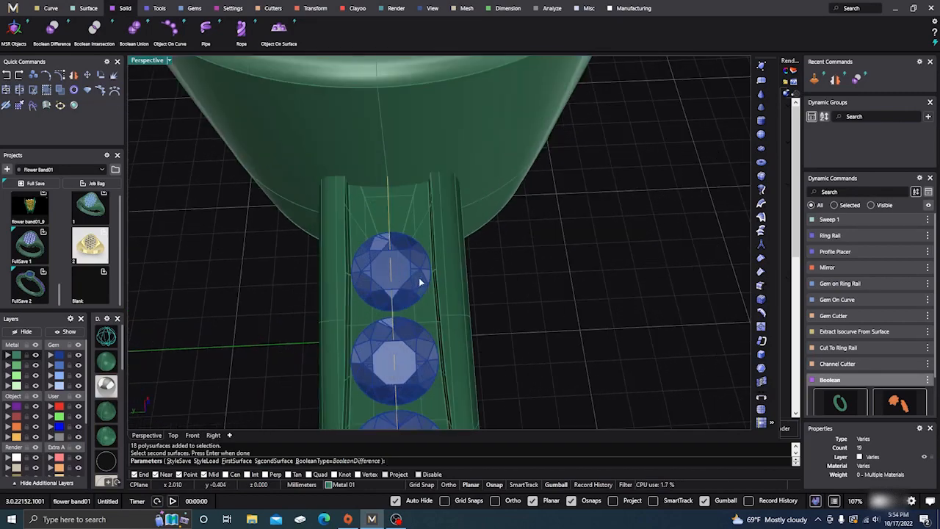
{"action": "scroll", "coordinate": [439, 285], "scroll_direction": "down", "scroll_amount": 6}
{"action": "scroll", "coordinate": [439, 285], "scroll_direction": "down", "scroll_amount": 3}
{"action": "right_click_drag", "start_coordinate": [489, 332], "coordinate": [479, 272]}
{"action": "key", "text": "Return"}
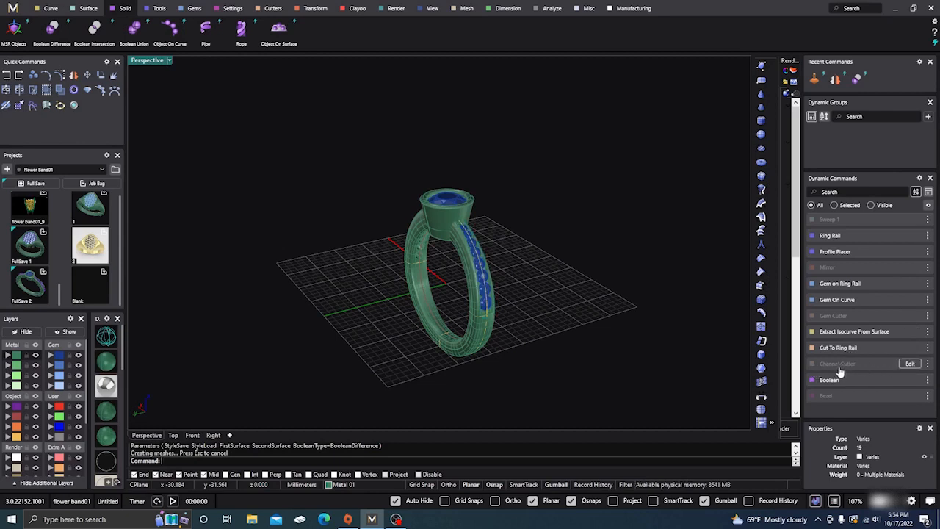
{"action": "left_click", "coordinate": [928, 364]}
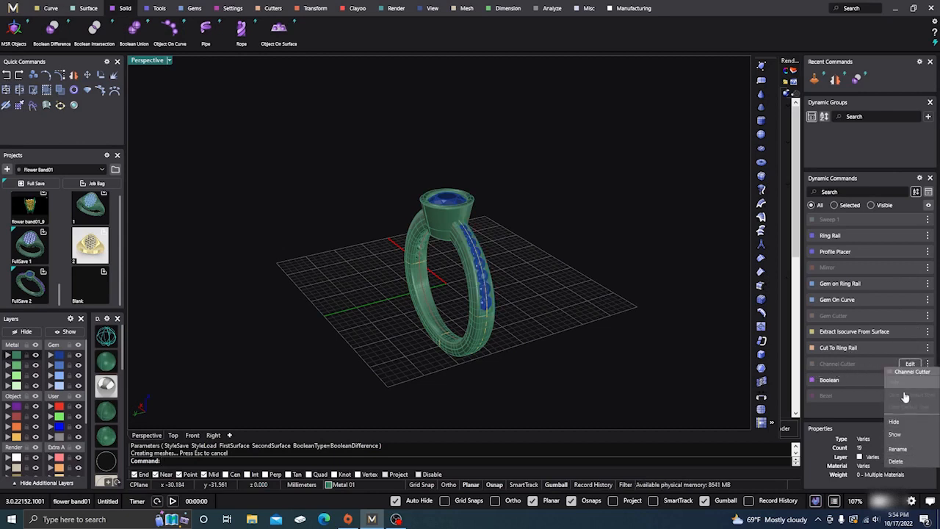
{"action": "left_click", "coordinate": [852, 425]}
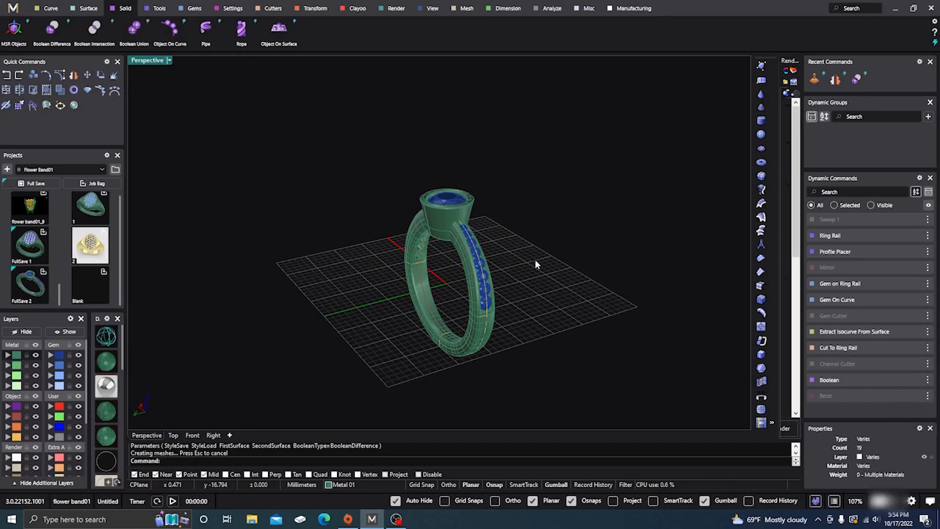
{"action": "right_click_drag", "start_coordinate": [535, 260], "coordinate": [383, 283]}
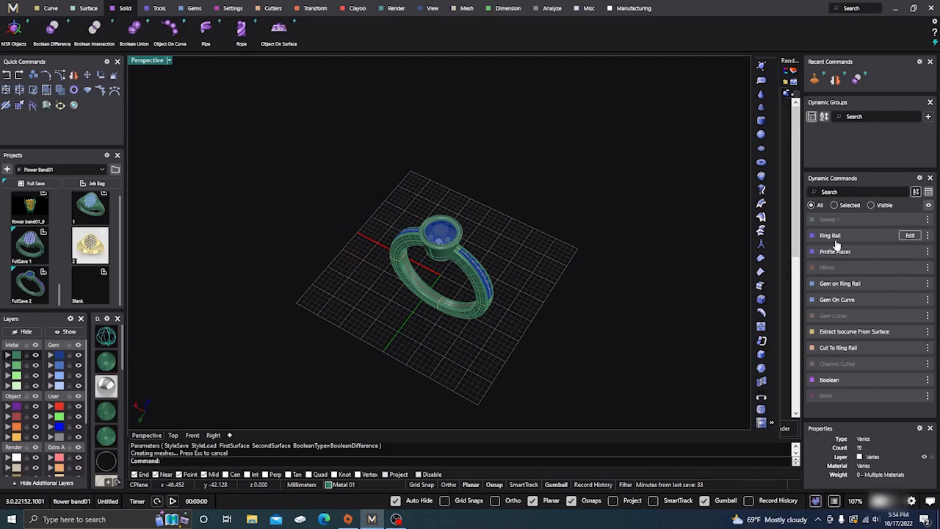
- Try US finger size 12 on the ring rail, return it to size 7 and finish the edit
{"action": "left_click", "coordinate": [909, 235]}
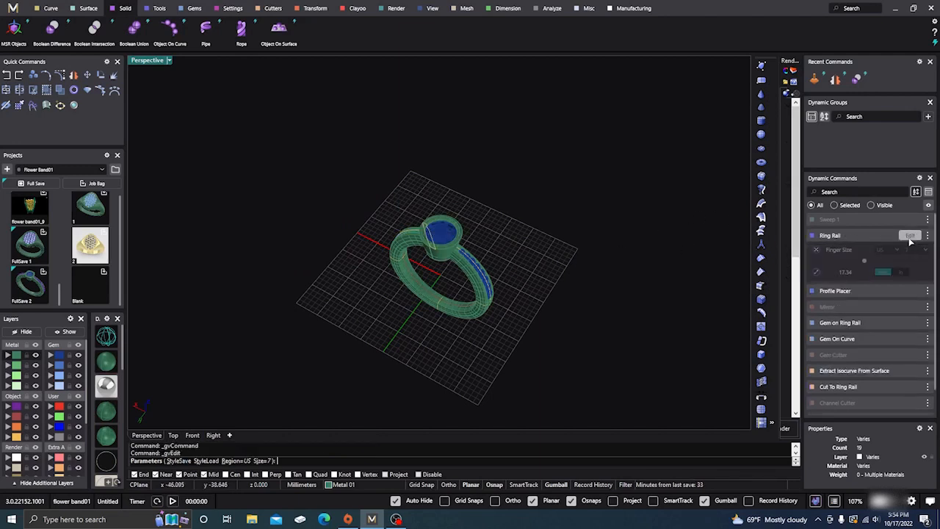
{"action": "left_click", "coordinate": [926, 250]}
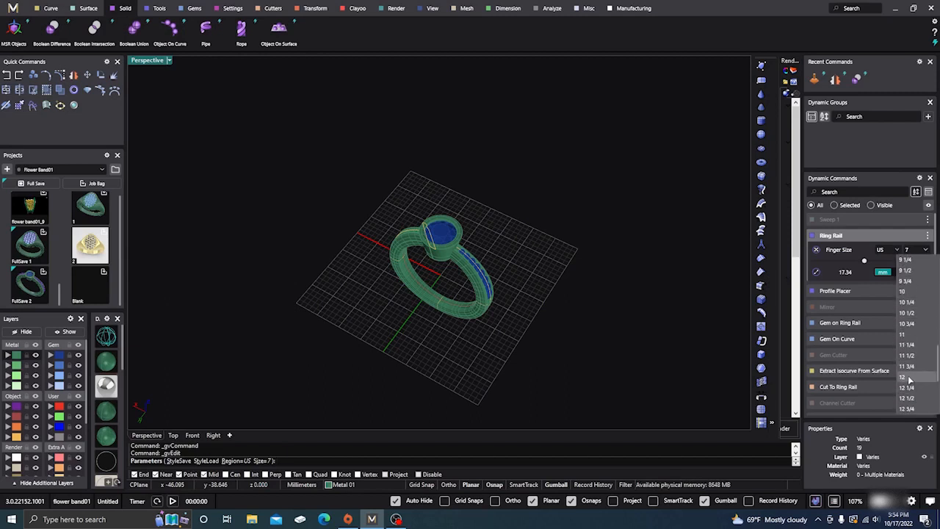
{"action": "left_click", "coordinate": [908, 376]}
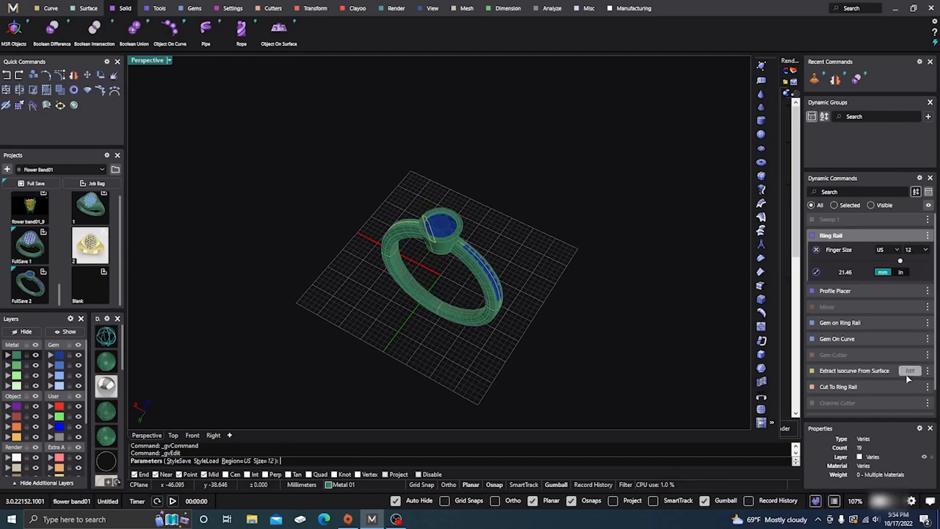
{"action": "right_click_drag", "start_coordinate": [645, 321], "coordinate": [642, 303]}
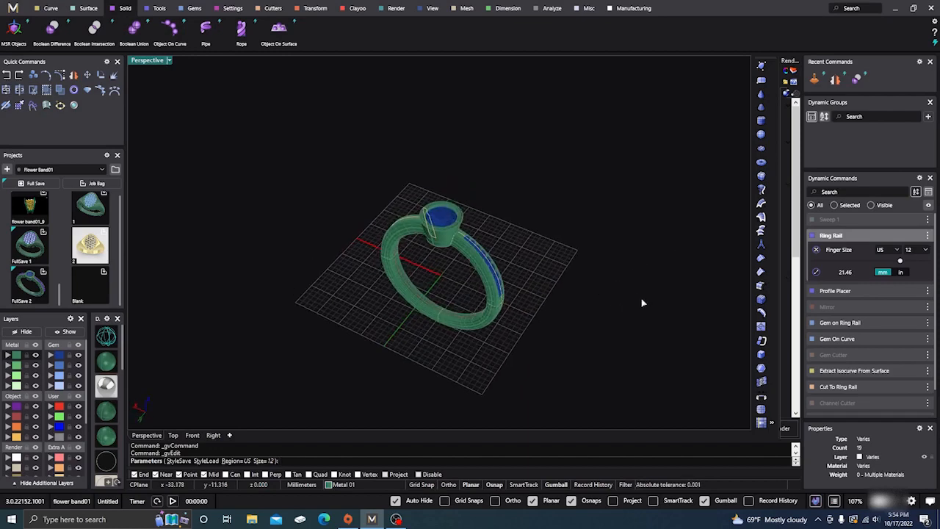
{"action": "left_click", "coordinate": [926, 251]}
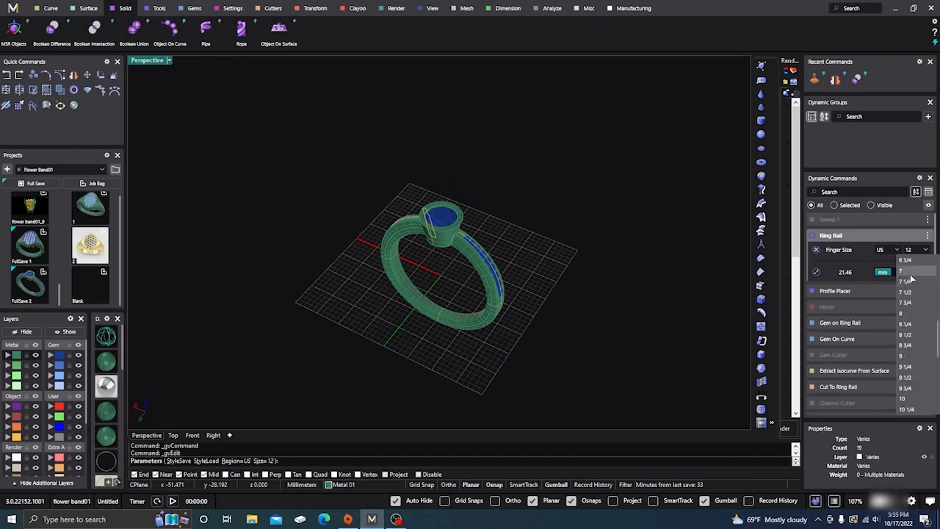
{"action": "left_click", "coordinate": [909, 272]}
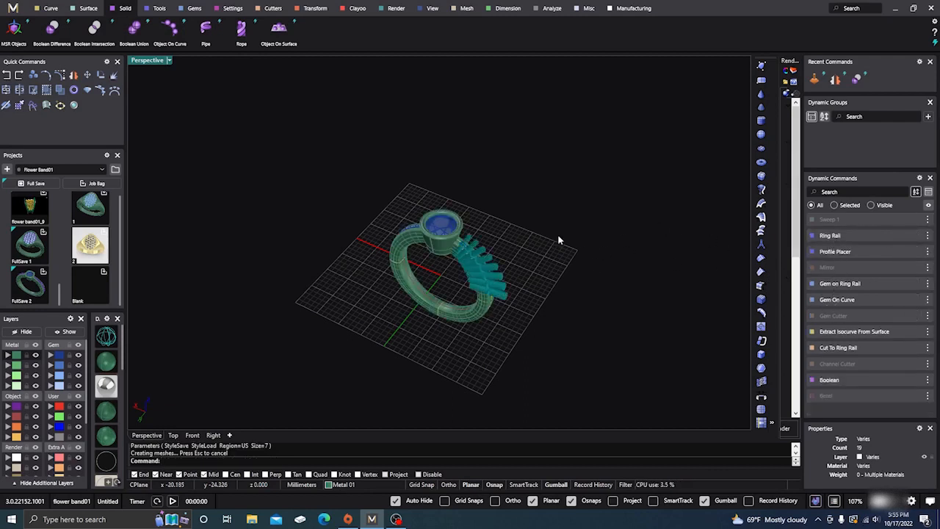
- Try to rename the centre diamond's Gem on Ring Rail dynamic command
{"action": "left_click", "coordinate": [441, 225]}
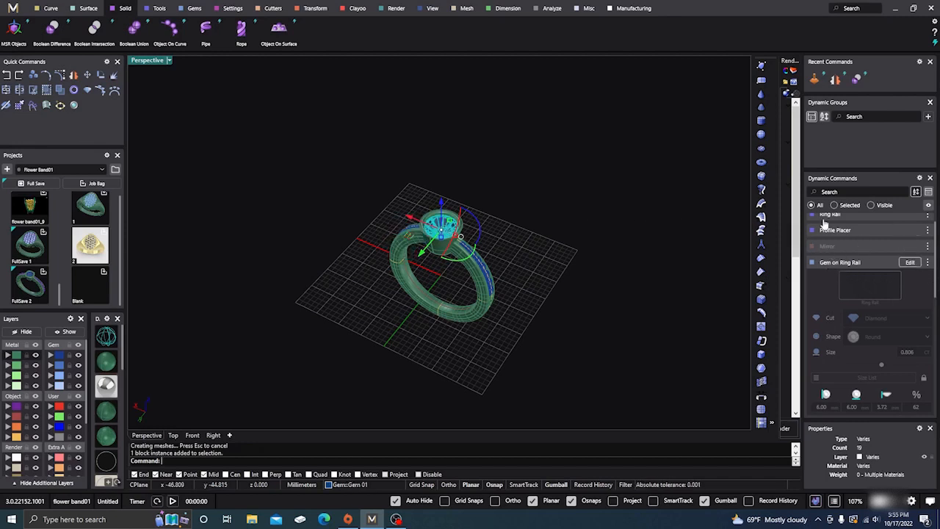
{"action": "left_click", "coordinate": [828, 243]}
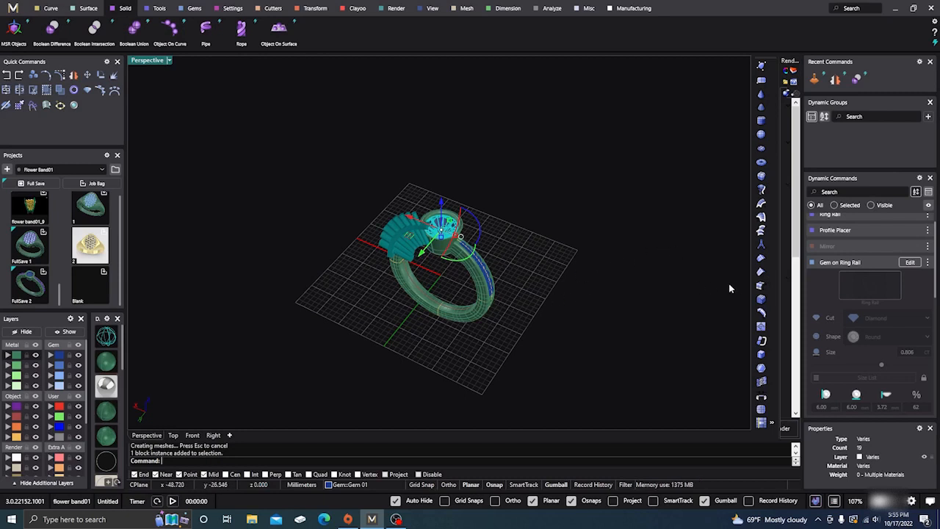
{"action": "left_click", "coordinate": [909, 263]}
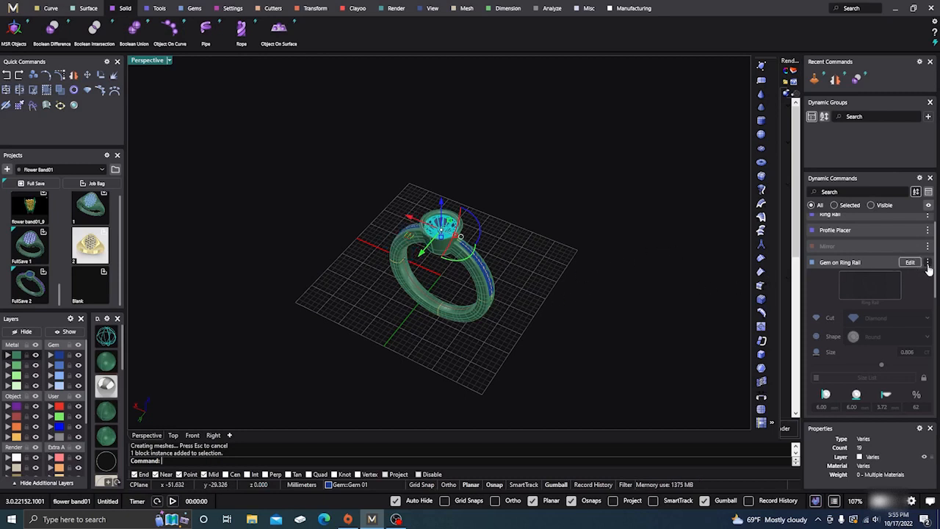
{"action": "left_click", "coordinate": [927, 263]}
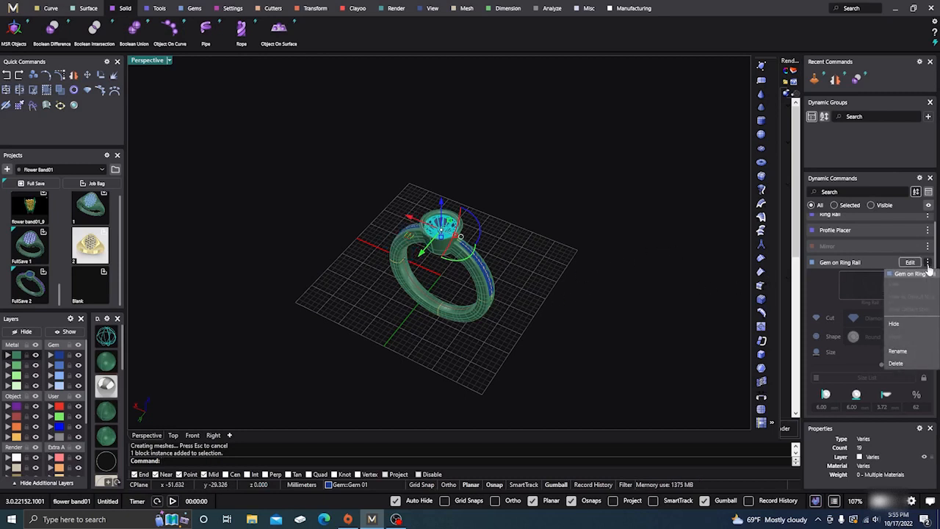
{"action": "left_click", "coordinate": [897, 352]}
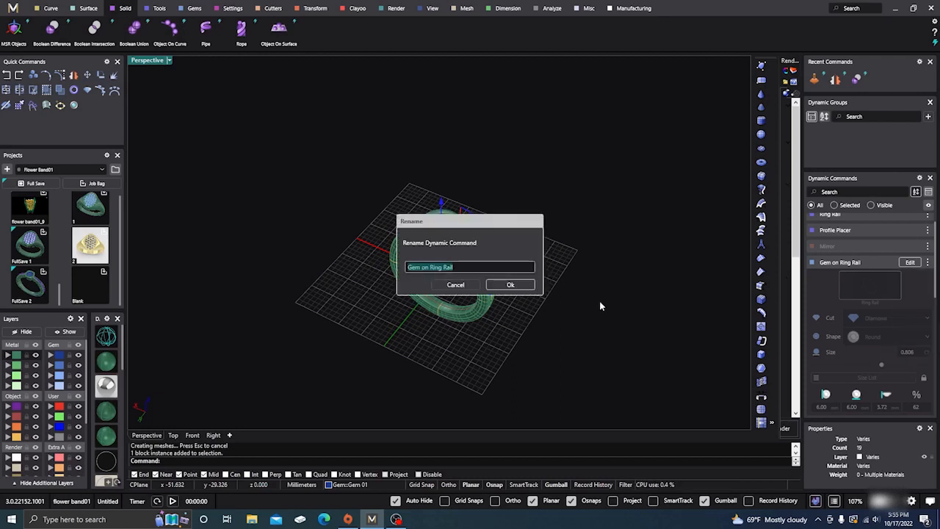
{"action": "type", "text": "Gem on"}
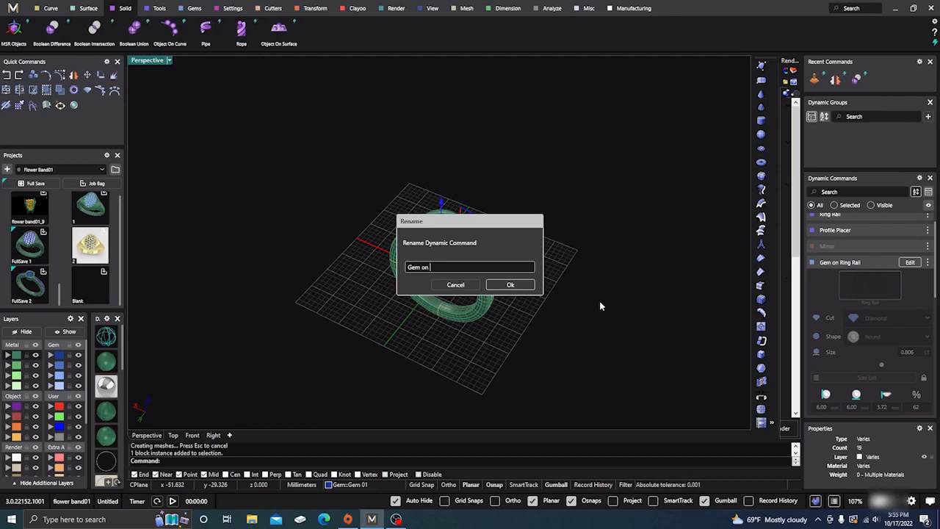
{"action": "key", "text": "BackSpace"}
{"action": "type", "text": "l"}
{"action": "left_click", "coordinate": [519, 286]}
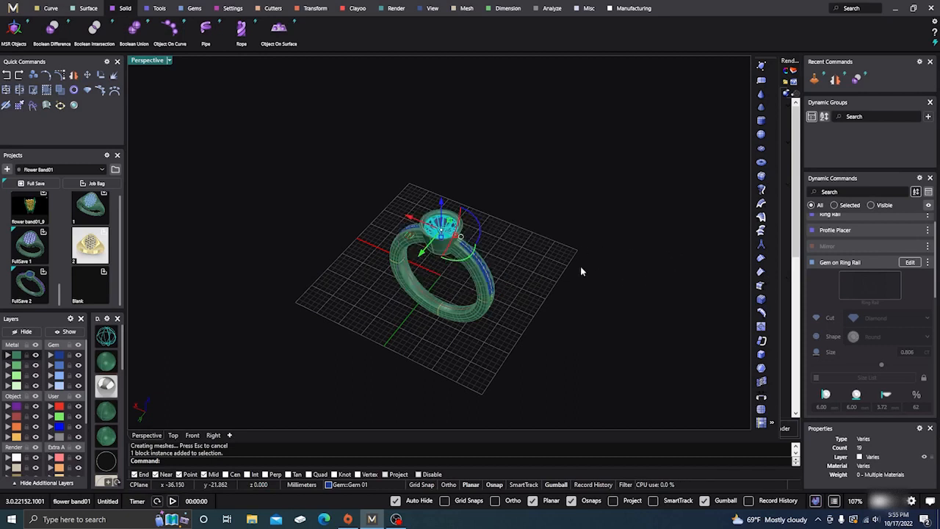
- Edit the centre diamond's Gem on Ring Rail and try the Marquise shape
{"action": "left_click", "coordinate": [910, 262]}
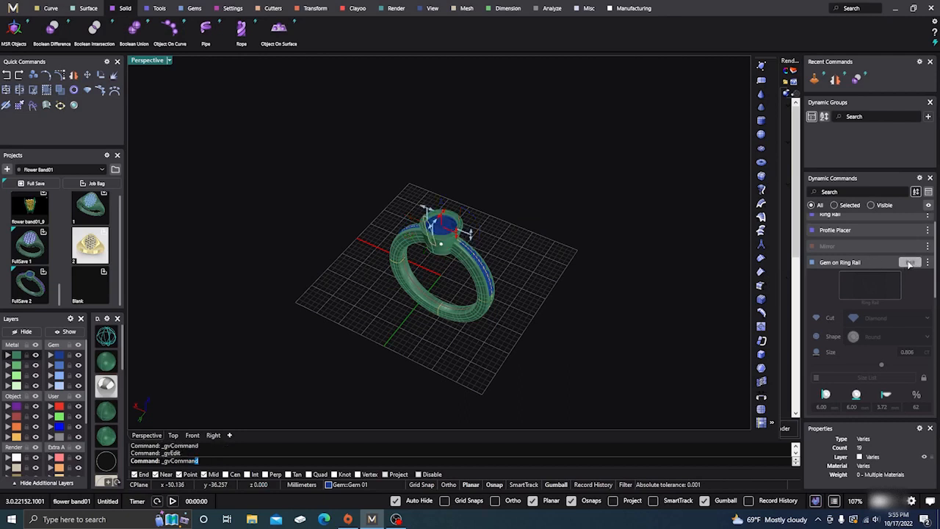
{"action": "left_click", "coordinate": [873, 337]}
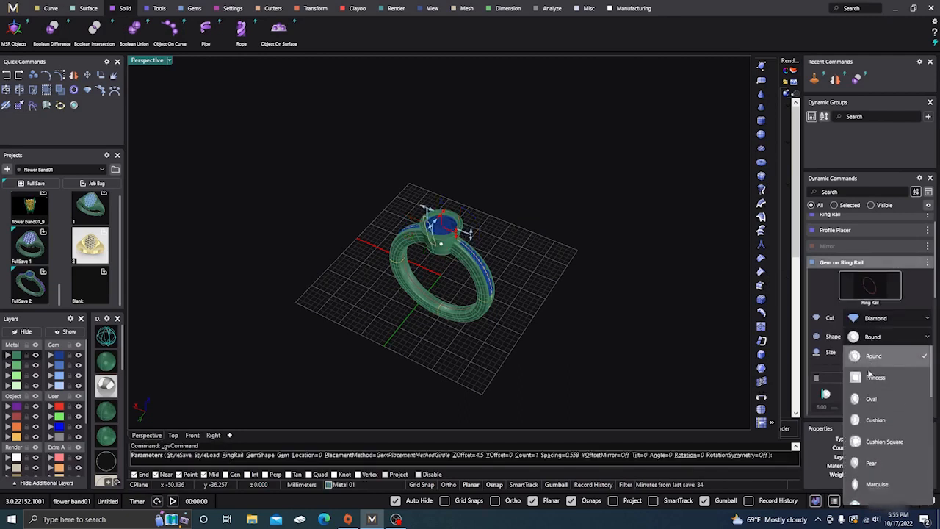
{"action": "scroll", "coordinate": [871, 389], "scroll_direction": "down", "scroll_amount": 3}
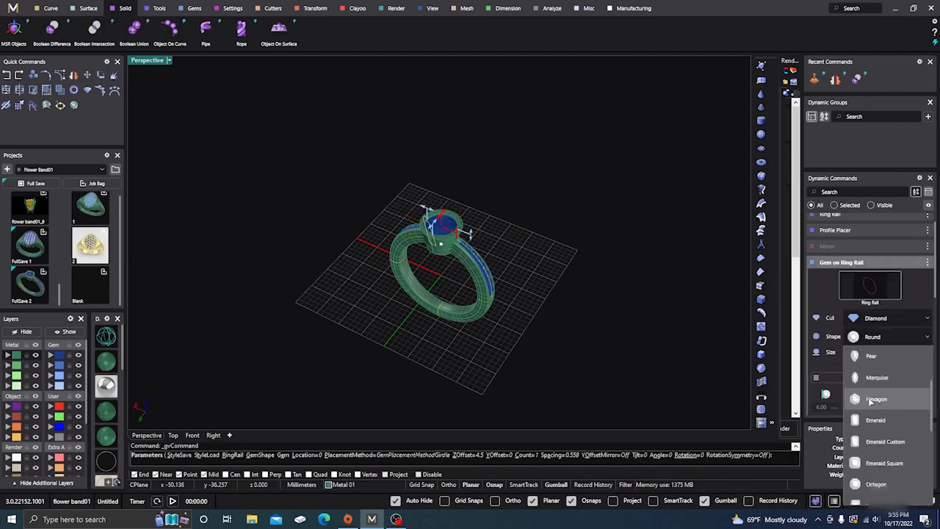
{"action": "scroll", "coordinate": [869, 399], "scroll_direction": "down", "scroll_amount": 1}
{"action": "scroll", "coordinate": [871, 402], "scroll_direction": "down", "scroll_amount": 3}
{"action": "scroll", "coordinate": [871, 402], "scroll_direction": "up", "scroll_amount": 2}
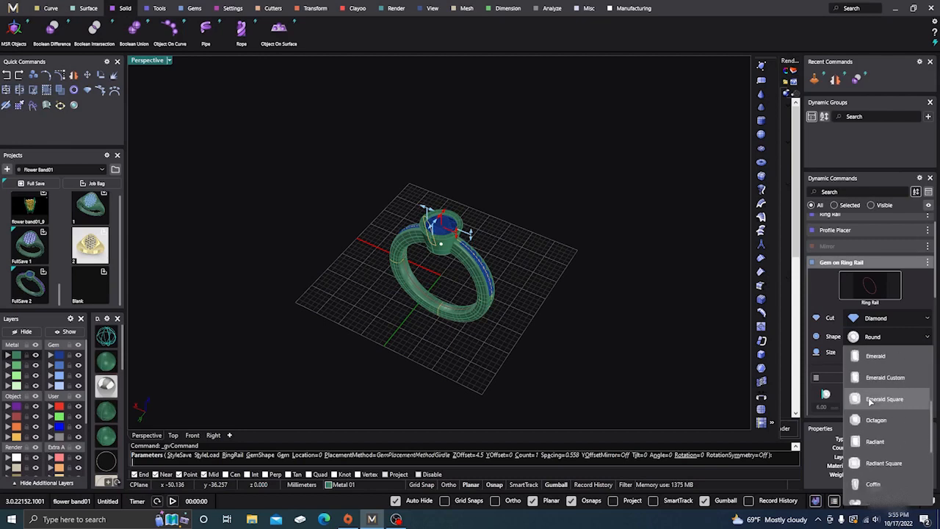
{"action": "scroll", "coordinate": [871, 402], "scroll_direction": "down", "scroll_amount": 2}
{"action": "scroll", "coordinate": [871, 402], "scroll_direction": "up", "scroll_amount": 3}
{"action": "scroll", "coordinate": [870, 401], "scroll_direction": "up", "scroll_amount": 2}
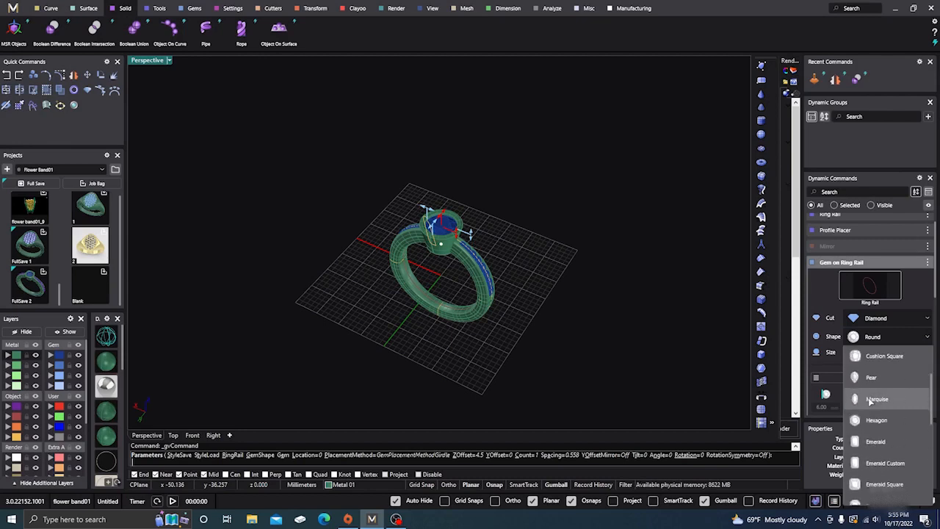
{"action": "left_click", "coordinate": [870, 400]}
- Check the marquise gem and its bezel up close, return the centre diamond's shape to Round and finish the edit
{"action": "mouse_move", "coordinate": [625, 295]}
{"action": "right_mouse_down"}
{"action": "mouse_move", "coordinate": [638, 316]}
{"action": "mouse_move", "coordinate": [623, 302]}
{"action": "right_mouse_up"}
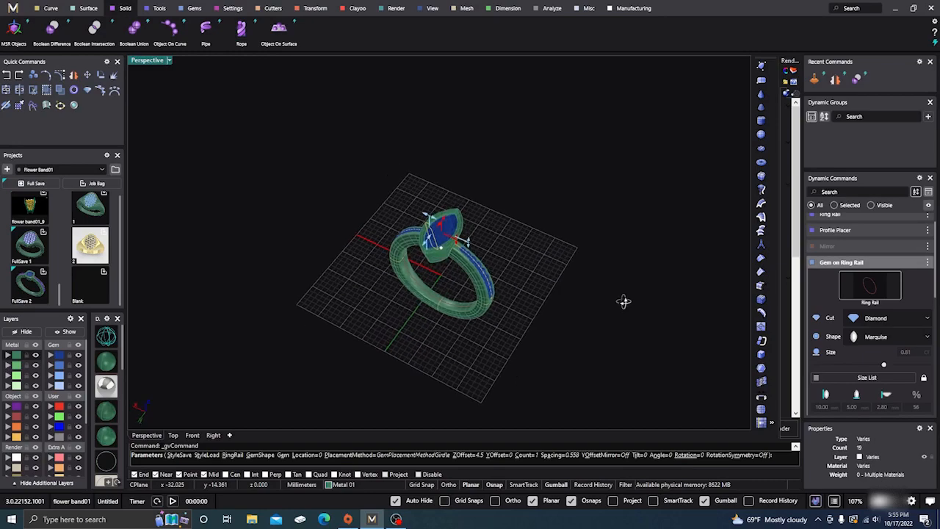
{"action": "scroll", "coordinate": [466, 269], "scroll_direction": "up", "scroll_amount": 10}
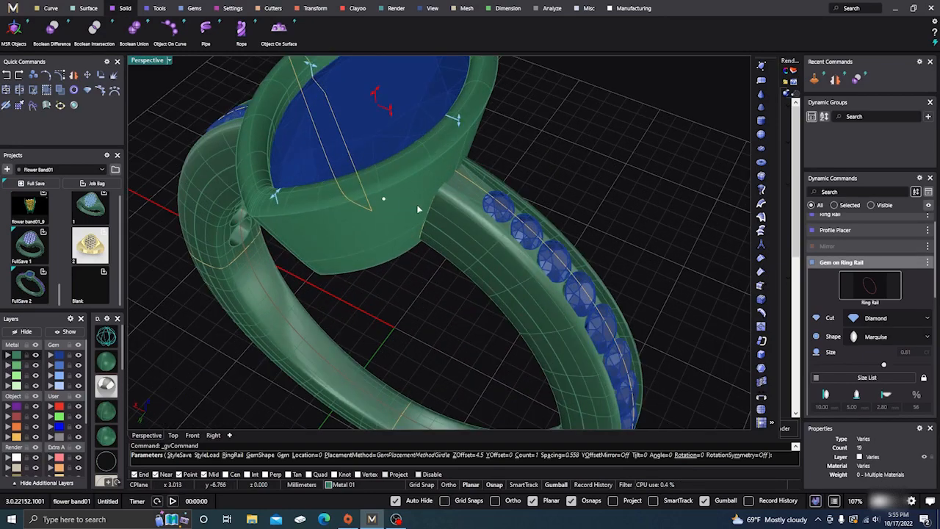
{"action": "scroll", "coordinate": [452, 236], "scroll_direction": "down", "scroll_amount": 6}
{"action": "right_click_drag", "start_coordinate": [445, 300], "coordinate": [488, 263]}
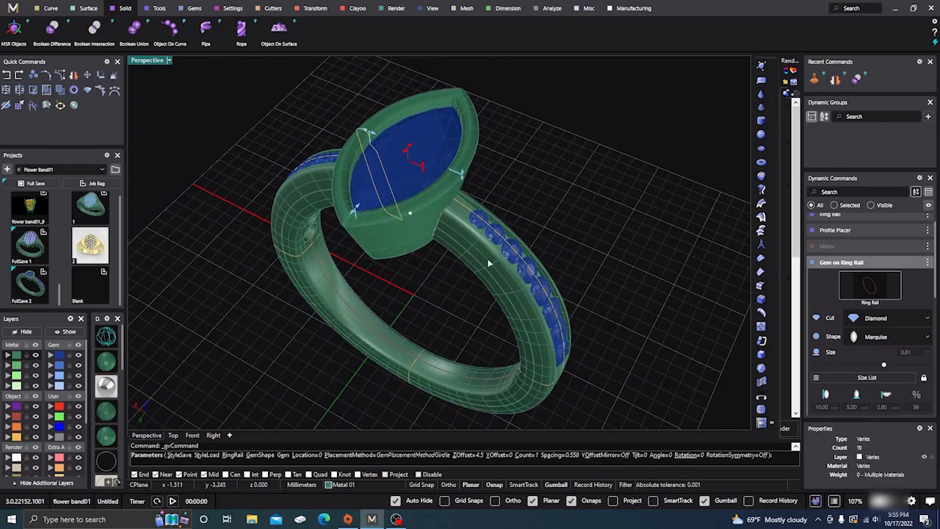
{"action": "left_click", "coordinate": [918, 337]}
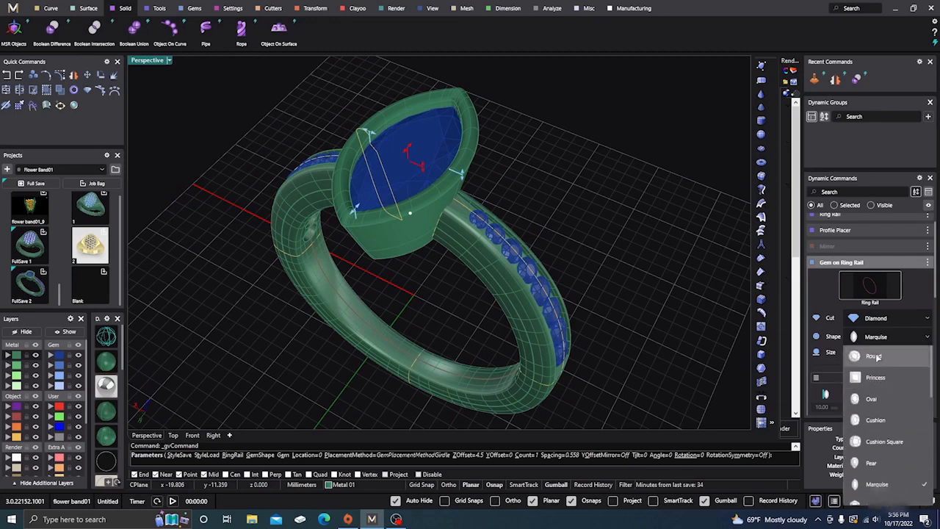
{"action": "left_click", "coordinate": [873, 357]}
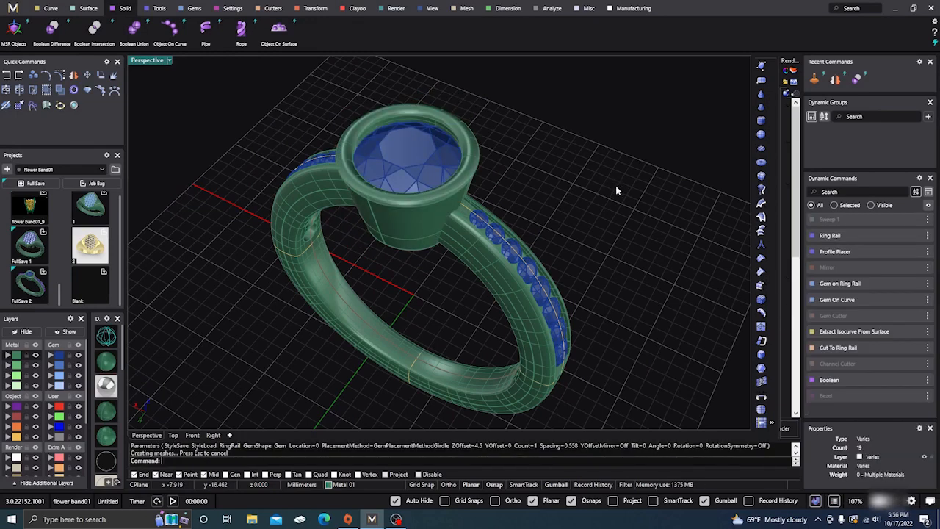
- Add prongs to the row of accent diamonds in one shank channel with Prong Placer
{"action": "scroll", "coordinate": [616, 185], "scroll_direction": "down", "scroll_amount": 3}
{"action": "right_click_drag", "start_coordinate": [616, 185], "coordinate": [560, 170]}
{"action": "scroll", "coordinate": [388, 160], "scroll_direction": "down", "scroll_amount": 5}
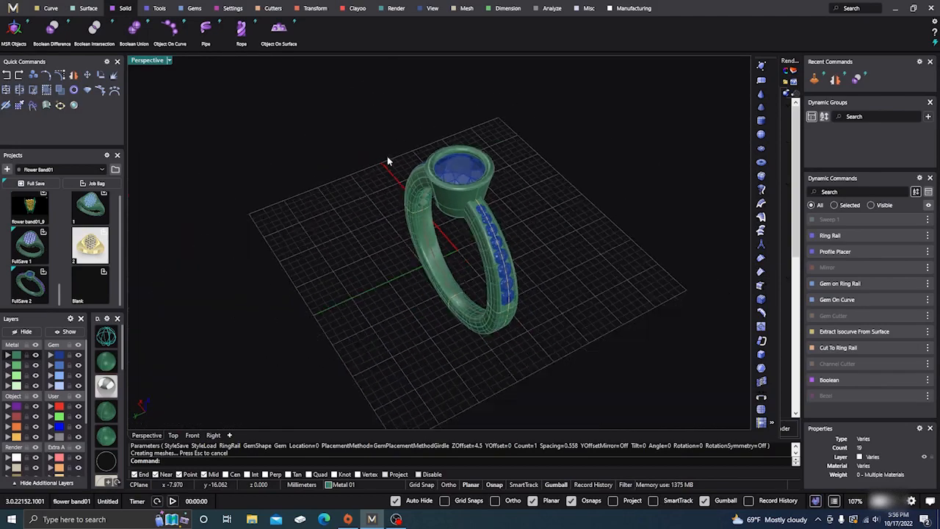
{"action": "right_click_drag", "start_coordinate": [413, 250], "coordinate": [403, 225]}
{"action": "scroll", "coordinate": [454, 210], "scroll_direction": "up", "scroll_amount": 8}
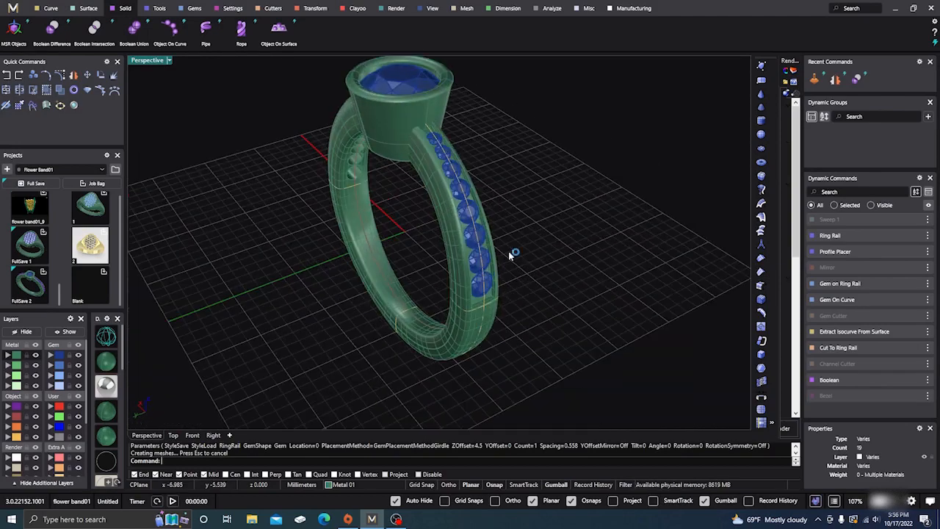
{"action": "scroll", "coordinate": [445, 207], "scroll_direction": "up", "scroll_amount": 5}
{"action": "left_click", "coordinate": [445, 207]}
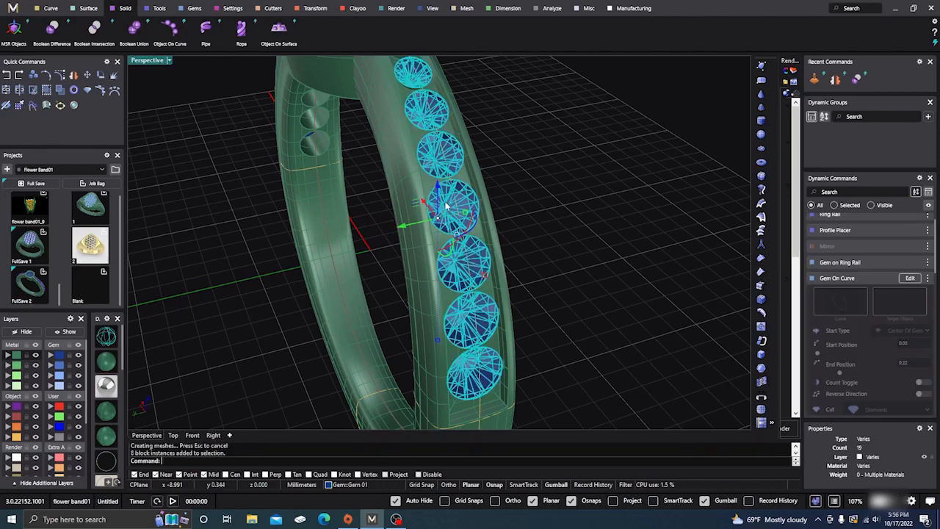
{"action": "scroll", "coordinate": [546, 197], "scroll_direction": "up", "scroll_amount": 2}
{"action": "scroll", "coordinate": [546, 197], "scroll_direction": "down", "scroll_amount": 5}
{"action": "right_click_drag", "start_coordinate": [546, 197], "coordinate": [559, 257]}
{"action": "scroll", "coordinate": [559, 256], "scroll_direction": "down", "scroll_amount": 3}
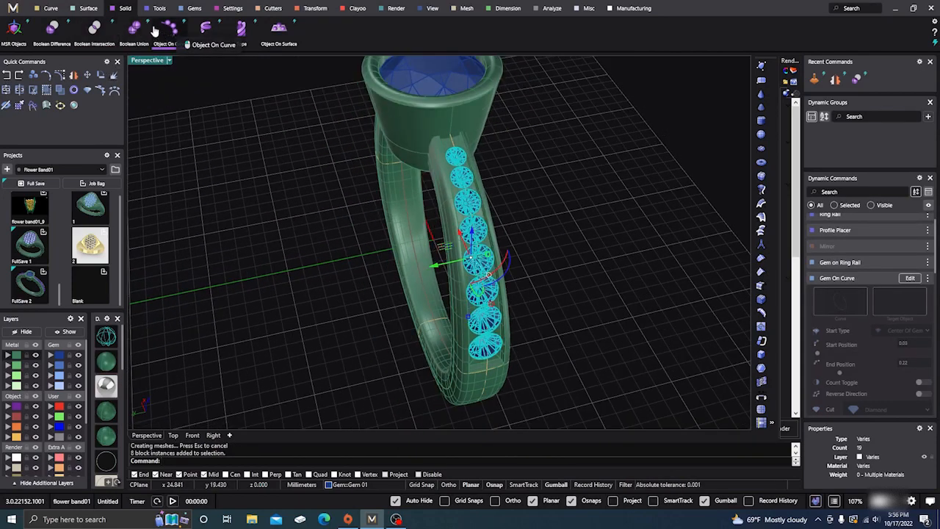
{"action": "left_click", "coordinate": [231, 9]}
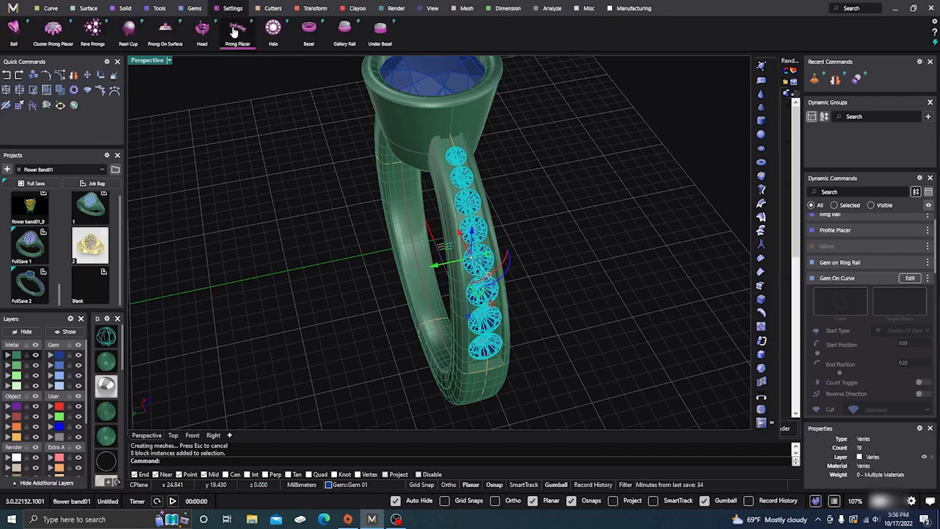
{"action": "left_click", "coordinate": [237, 35]}
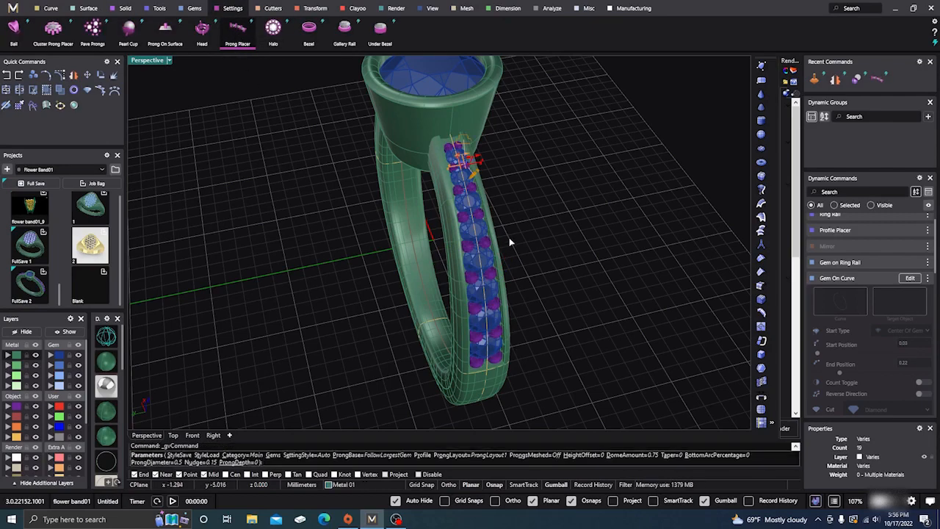
- Raise the prongs above the accent diamonds to a height offset of 0.34
{"action": "scroll", "coordinate": [495, 198], "scroll_direction": "up", "scroll_amount": 4}
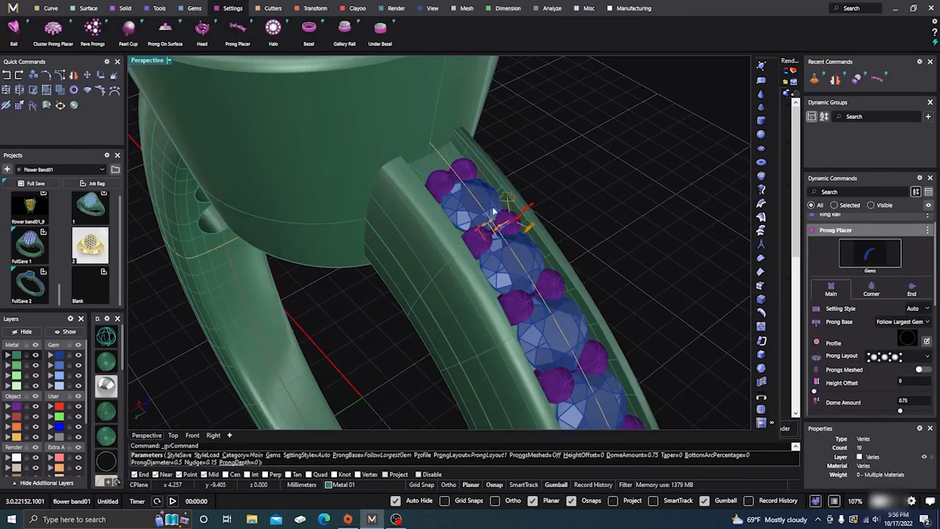
{"action": "right_click_drag", "start_coordinate": [461, 251], "coordinate": [451, 230]}
{"action": "scroll", "coordinate": [431, 250], "scroll_direction": "down", "scroll_amount": 4}
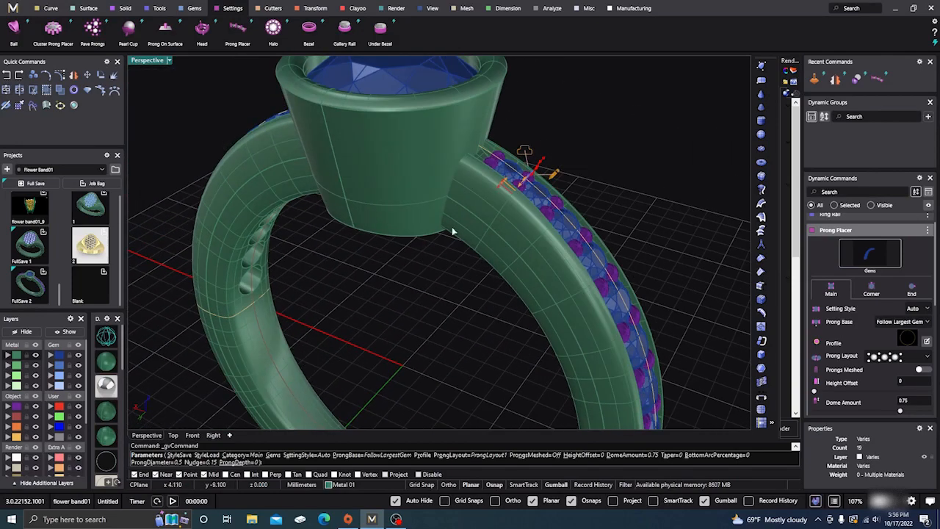
{"action": "scroll", "coordinate": [558, 170], "scroll_direction": "up", "scroll_amount": 3}
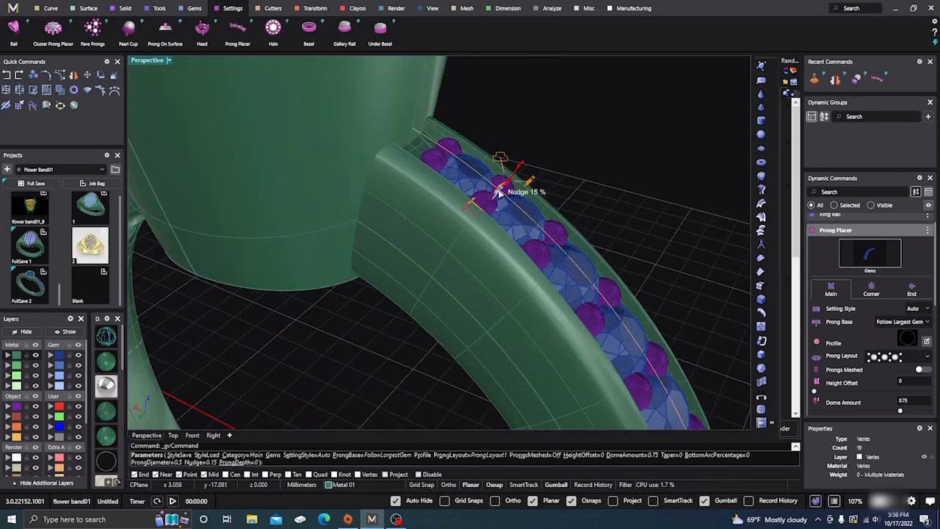
{"action": "left_click_drag", "start_coordinate": [497, 191], "coordinate": [507, 178]}
{"action": "scroll", "coordinate": [501, 162], "scroll_direction": "down", "scroll_amount": 5}
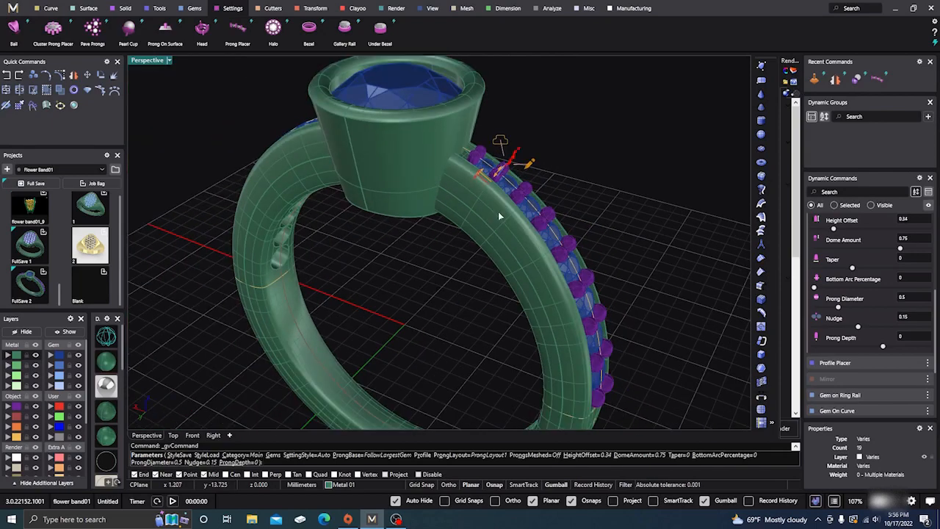
- Nudge the prongs slightly further over the accent diamonds, to a nudge value of 0.19
{"action": "right_click_drag", "start_coordinate": [498, 212], "coordinate": [437, 224]}
{"action": "scroll", "coordinate": [460, 190], "scroll_direction": "down", "scroll_amount": 5}
{"action": "right_click_drag", "start_coordinate": [460, 190], "coordinate": [433, 246]}
{"action": "scroll", "coordinate": [409, 222], "scroll_direction": "up", "scroll_amount": 5}
{"action": "scroll", "coordinate": [408, 222], "scroll_direction": "up", "scroll_amount": 3}
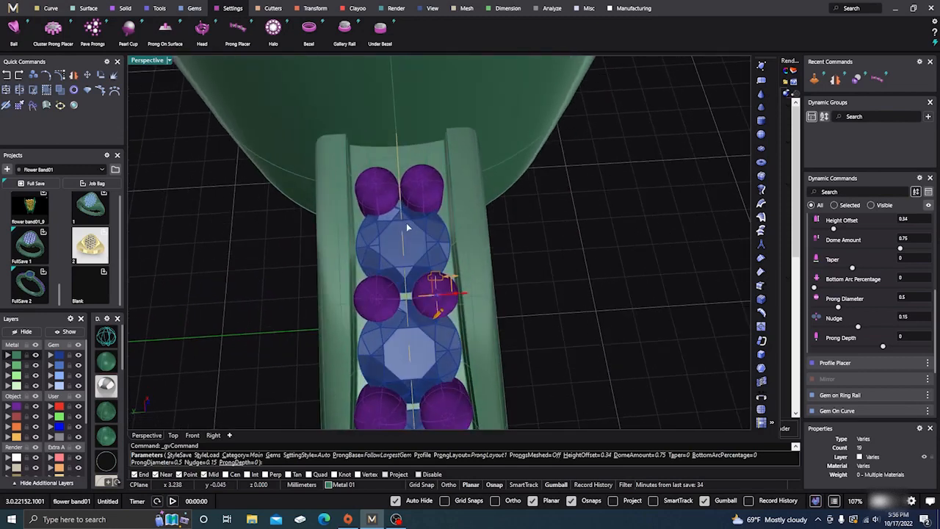
{"action": "scroll", "coordinate": [406, 222], "scroll_direction": "down", "scroll_amount": 3}
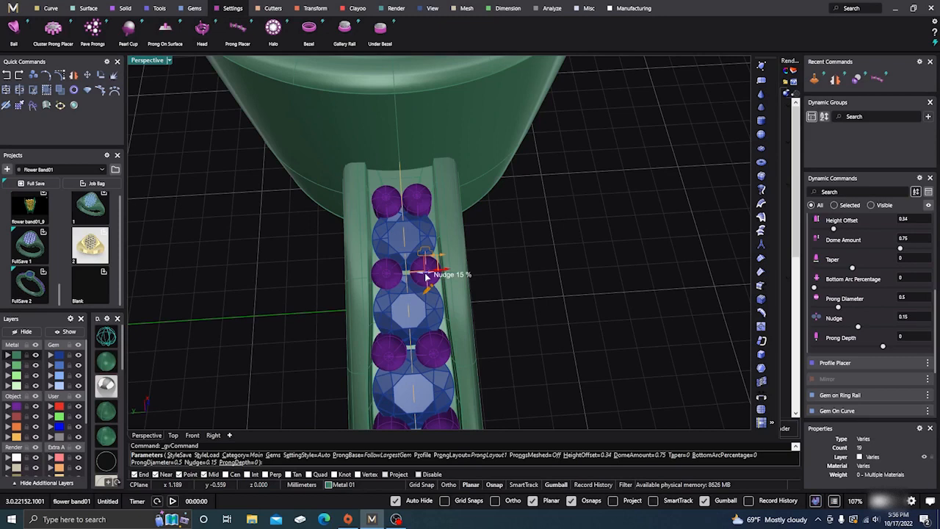
{"action": "left_click_drag", "start_coordinate": [425, 276], "coordinate": [425, 276]}
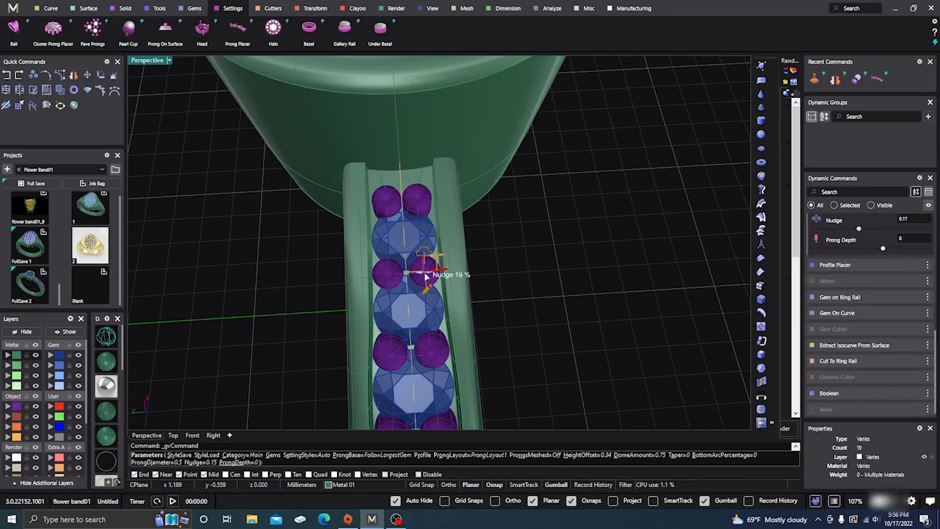
- Review the prong layout options for the accent row, keep the current layout and accept the prongs
{"action": "scroll", "coordinate": [425, 275], "scroll_direction": "down", "scroll_amount": 3}
{"action": "right_click_drag", "start_coordinate": [426, 273], "coordinate": [484, 172]}
{"action": "scroll", "coordinate": [416, 236], "scroll_direction": "down", "scroll_amount": 4}
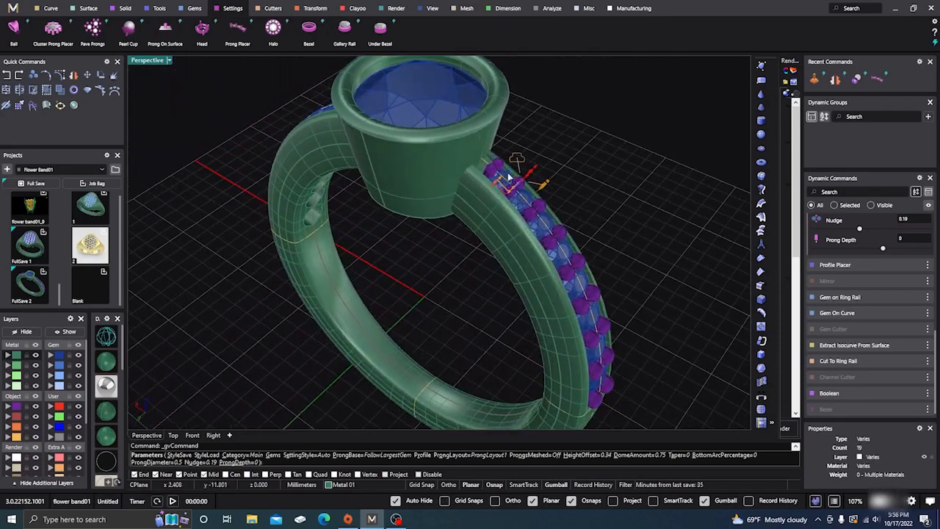
{"action": "scroll", "coordinate": [484, 172], "scroll_direction": "up", "scroll_amount": 3}
{"action": "scroll", "coordinate": [484, 172], "scroll_direction": "down", "scroll_amount": 5}
{"action": "right_click_drag", "start_coordinate": [510, 283], "coordinate": [441, 282]}
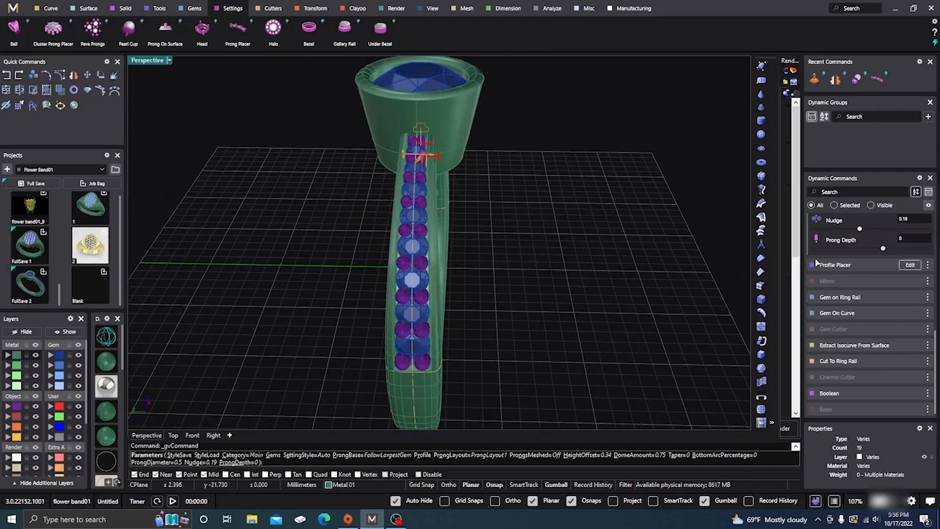
{"action": "scroll", "coordinate": [843, 241], "scroll_direction": "up", "scroll_amount": 1}
{"action": "scroll", "coordinate": [843, 241], "scroll_direction": "up", "scroll_amount": 3}
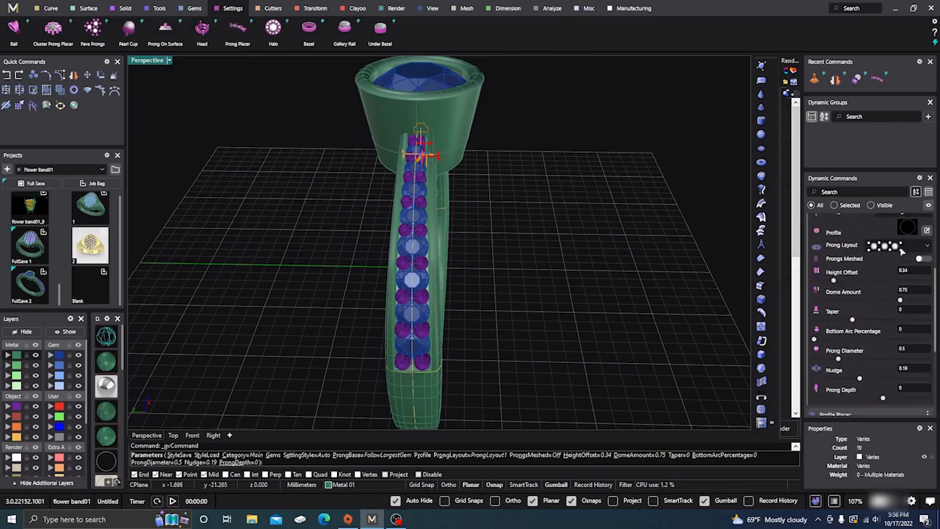
{"action": "left_click", "coordinate": [927, 247]}
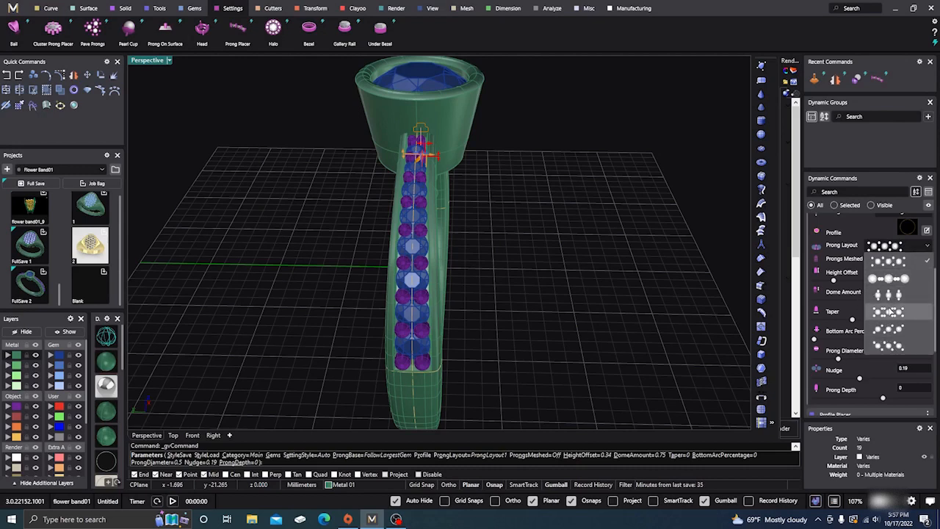
{"action": "left_click", "coordinate": [694, 244]}
{"action": "right_click_drag", "start_coordinate": [512, 298], "coordinate": [675, 334]}
{"action": "key", "text": "Return"}
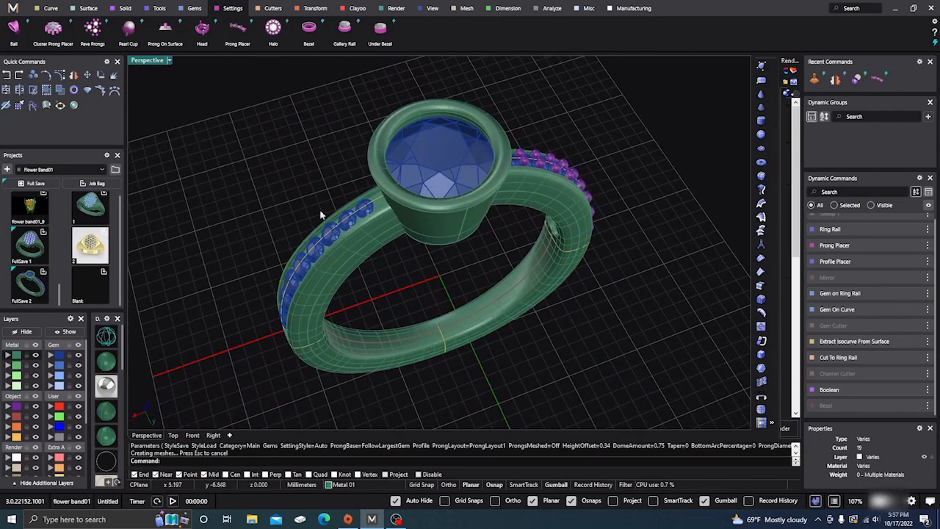
- Mirror the prongs to the accent diamonds on the opposite side of the shank, using Y Mirror
{"action": "left_click", "coordinate": [315, 8]}
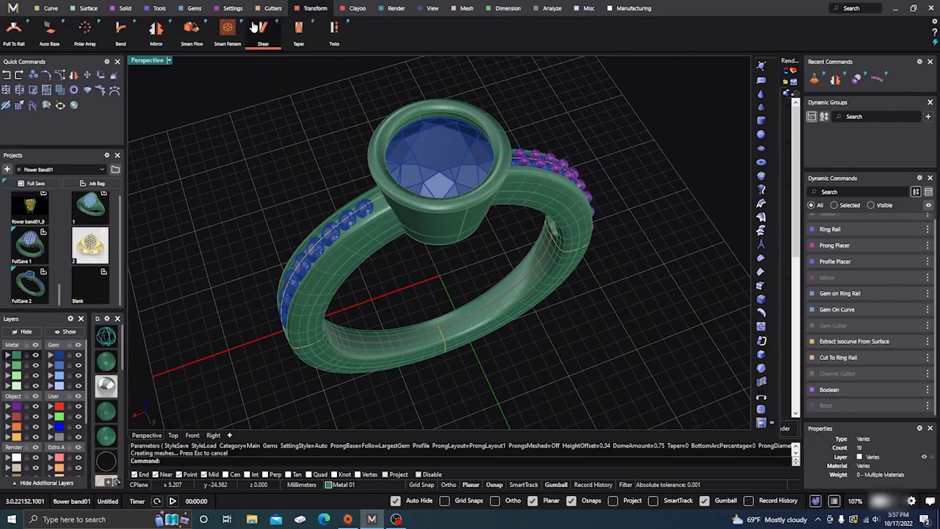
{"action": "left_click", "coordinate": [155, 30]}
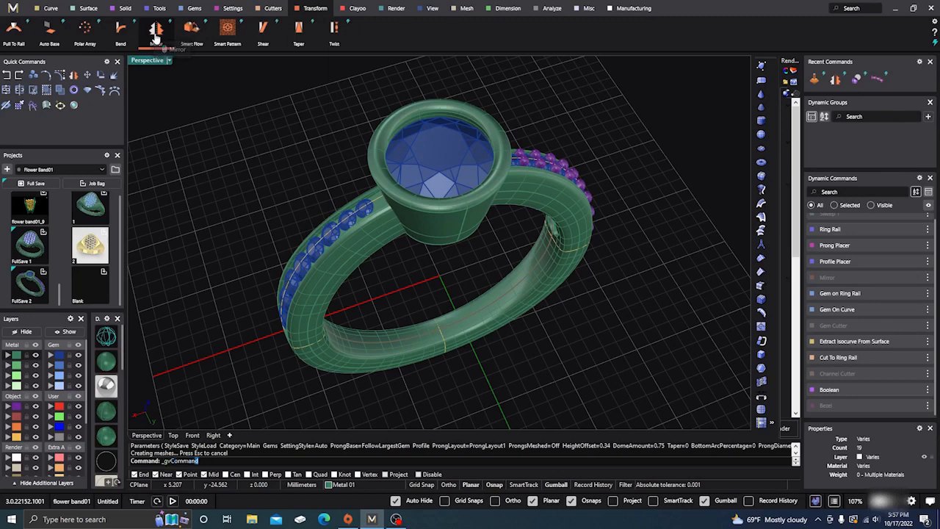
{"action": "left_click", "coordinate": [542, 168]}
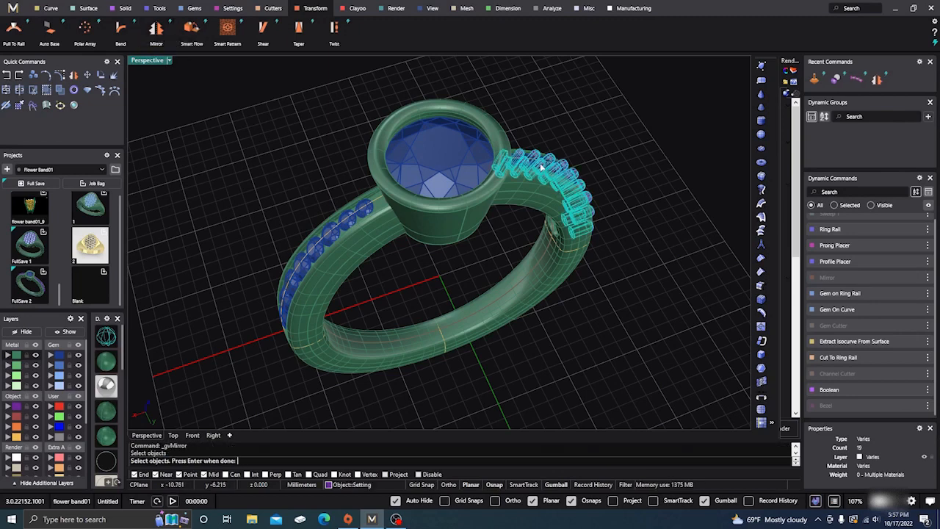
{"action": "key", "text": "Return"}
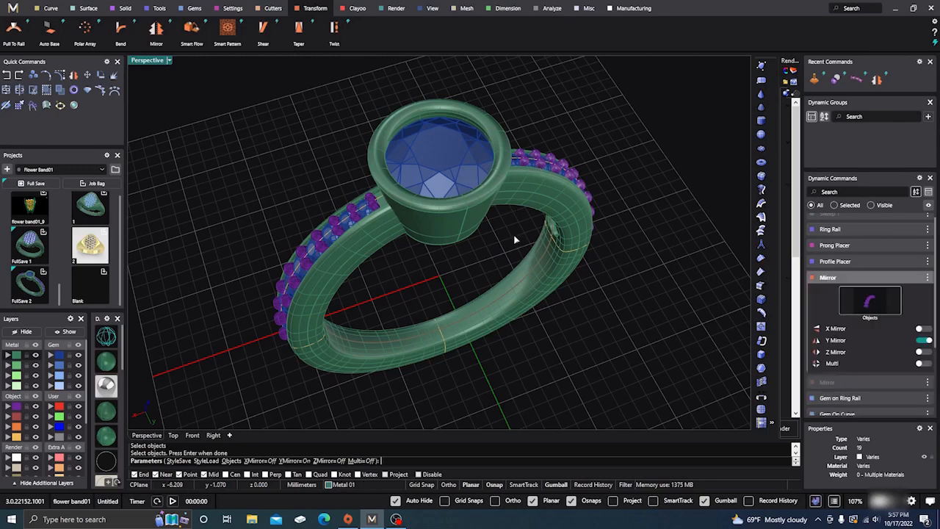
{"action": "right_click_drag", "start_coordinate": [605, 345], "coordinate": [550, 335]}
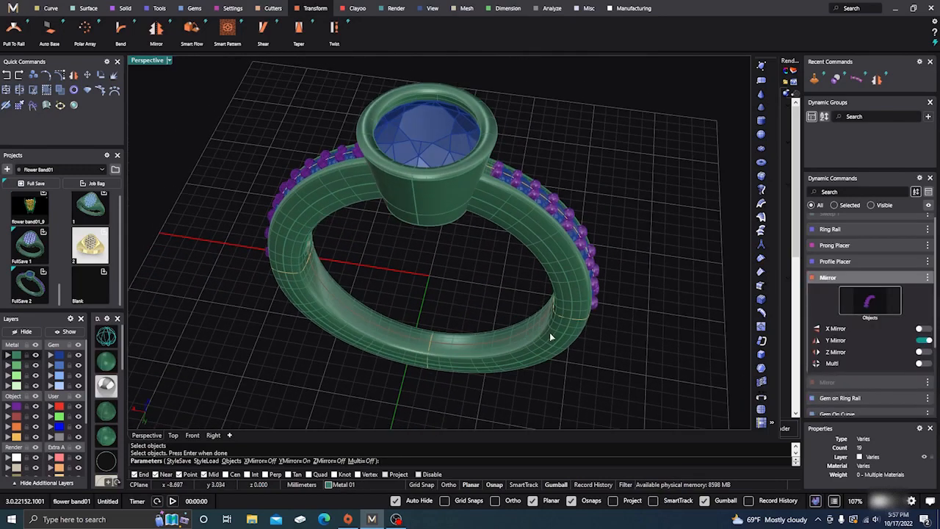
{"action": "key", "text": "Return"}
- Examine the ring with its mirrored prongs from several angles, picking out the shank and bezel as separate bodies
{"action": "right_click_drag", "start_coordinate": [616, 186], "coordinate": [581, 275]}
{"action": "scroll", "coordinate": [580, 222], "scroll_direction": "down", "scroll_amount": 6}
{"action": "scroll", "coordinate": [488, 213], "scroll_direction": "up", "scroll_amount": 7}
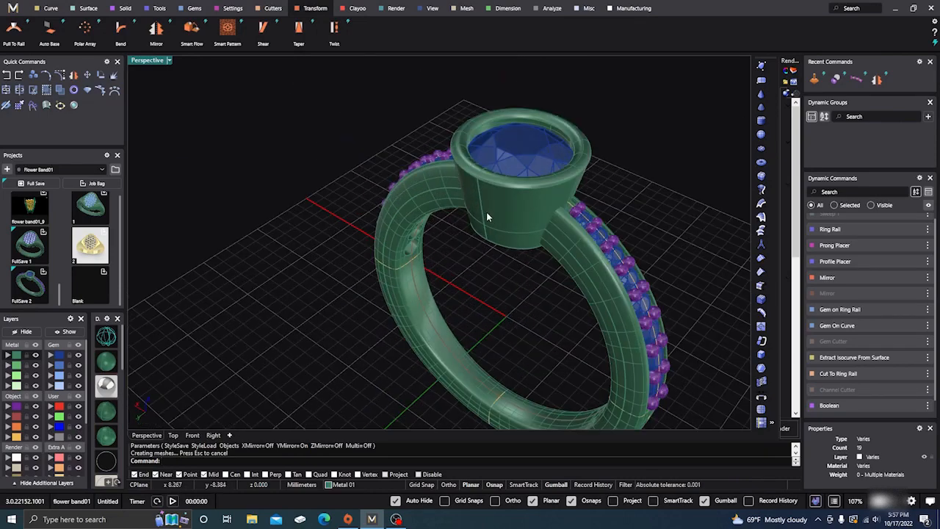
{"action": "left_click", "coordinate": [495, 228]}
{"action": "left_click", "coordinate": [503, 272]}
{"action": "left_click", "coordinate": [556, 255]}
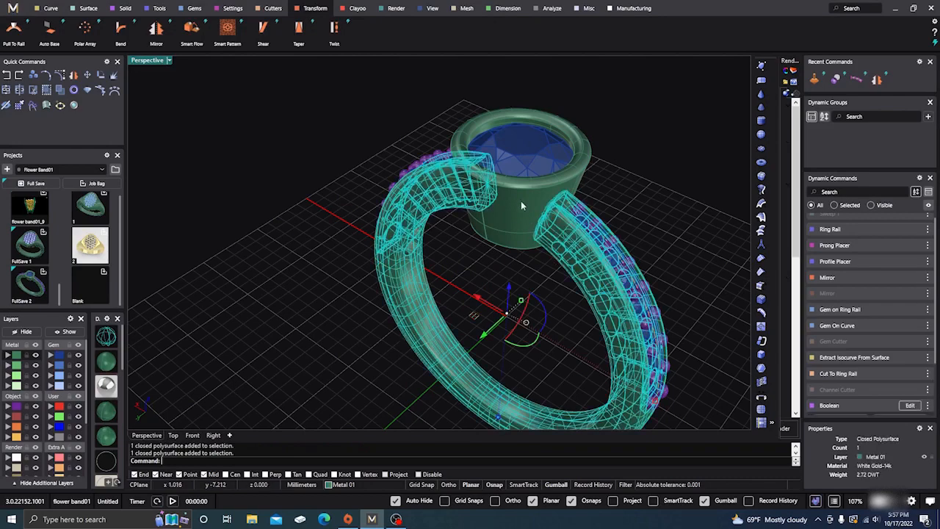
{"action": "left_click", "coordinate": [520, 199]}
{"action": "left_click", "coordinate": [524, 287]}
{"action": "scroll", "coordinate": [470, 268], "scroll_direction": "down", "scroll_amount": 5}
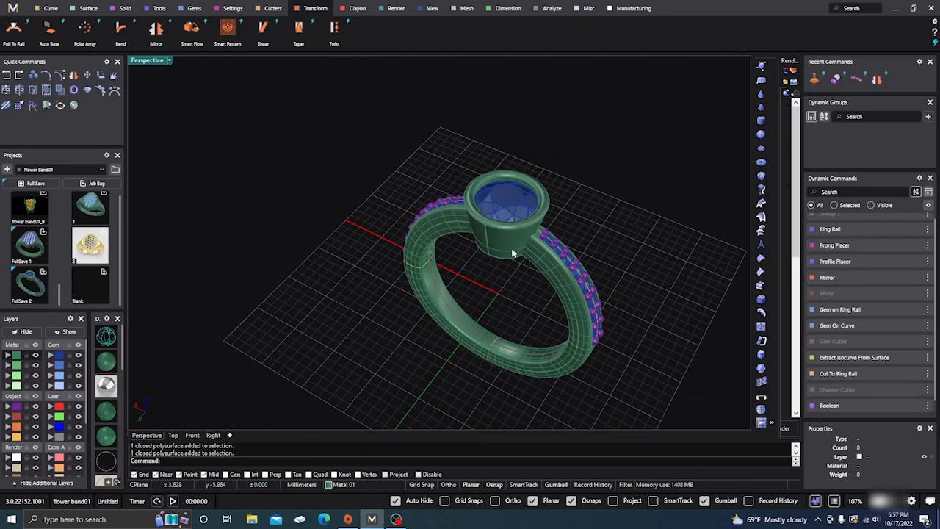
- Select the entire ring and save it into the blank slot of the Flower Band01 project
{"action": "left_click_drag", "start_coordinate": [353, 148], "coordinate": [671, 428]}
{"action": "left_click", "coordinate": [105, 273]}
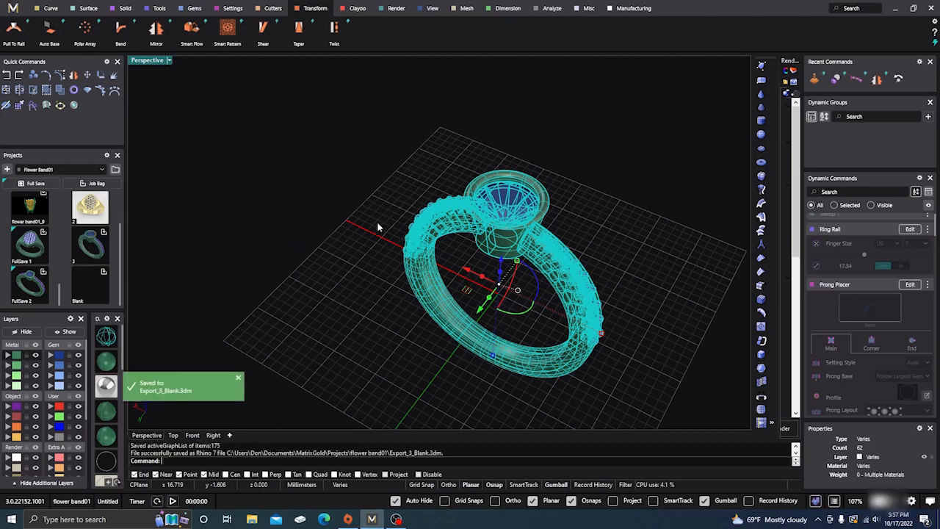
{"action": "scroll", "coordinate": [369, 235], "scroll_direction": "down", "scroll_amount": 2}
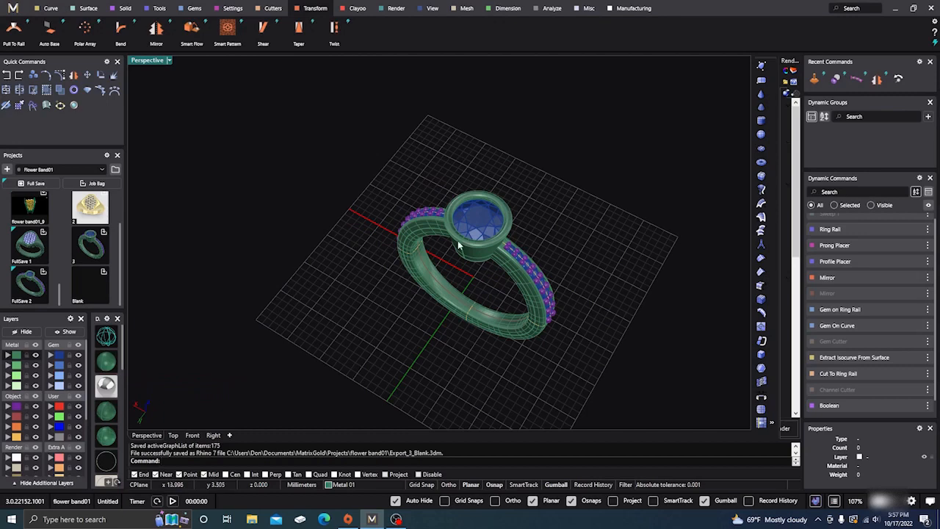
{"action": "scroll", "coordinate": [457, 245], "scroll_direction": "up", "scroll_amount": 2}
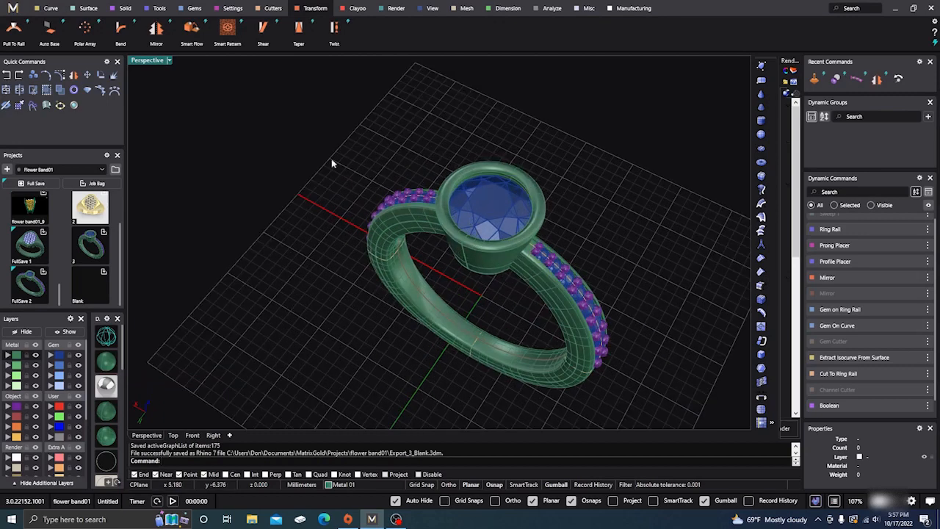
- Make a full save of the complete ring model in the Flower Band01 project, and clear the selection
{"action": "left_click_drag", "start_coordinate": [321, 136], "coordinate": [648, 428]}
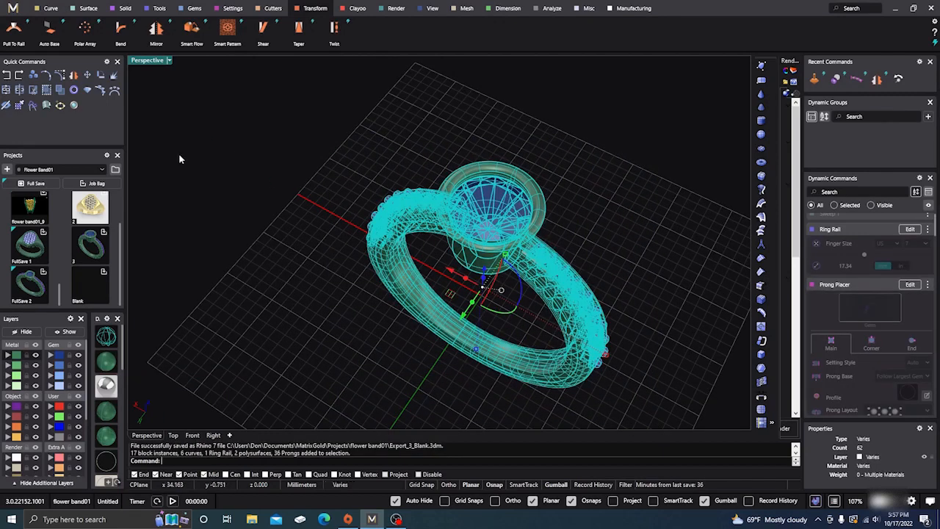
{"action": "left_click", "coordinate": [35, 184]}
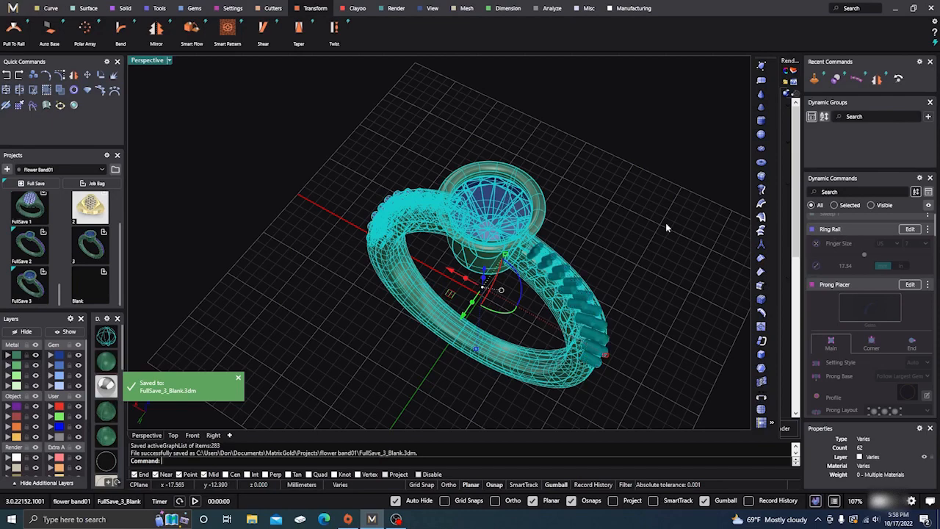
{"action": "left_click", "coordinate": [648, 193]}
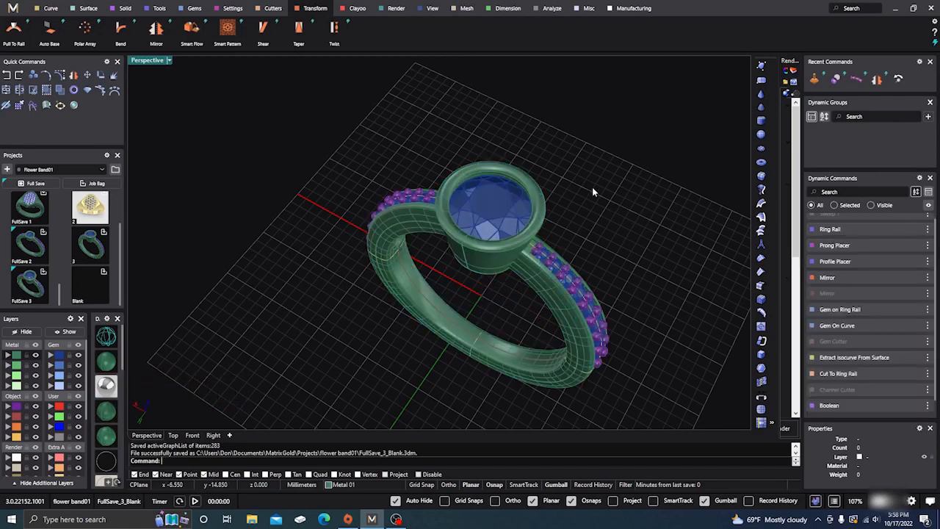
- Examine the bezel, accent diamonds, prongs and hidden gem cutters of the saved ring from different angles
{"action": "right_click_drag", "start_coordinate": [595, 193], "coordinate": [558, 133]}
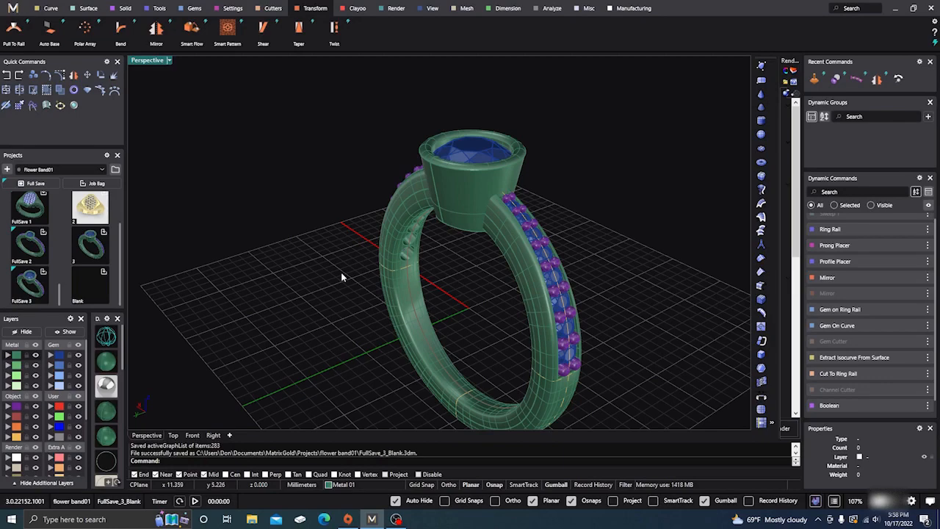
{"action": "right_click_drag", "start_coordinate": [340, 273], "coordinate": [461, 266]}
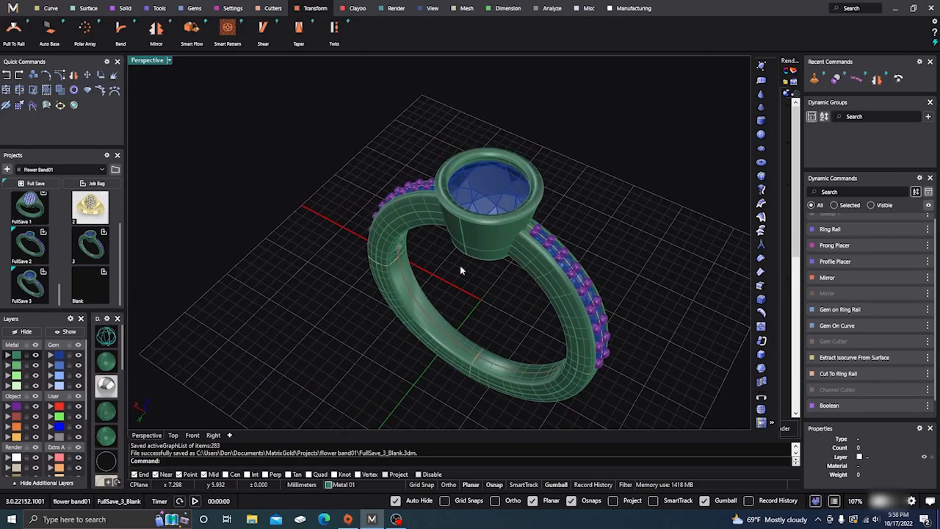
{"action": "mouse_move", "coordinate": [832, 301]}
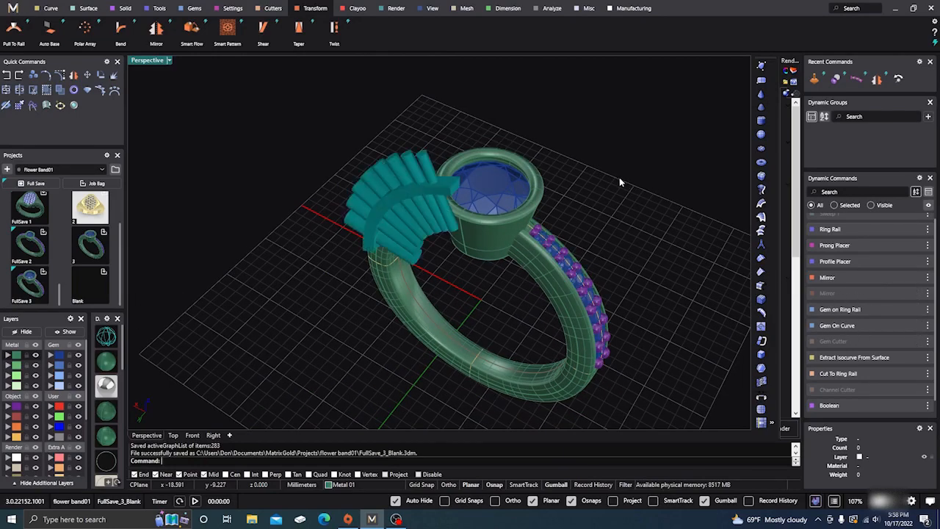
{"action": "scroll", "coordinate": [619, 177], "scroll_direction": "down", "scroll_amount": 2}
{"action": "right_click_drag", "start_coordinate": [615, 189], "coordinate": [581, 182]}
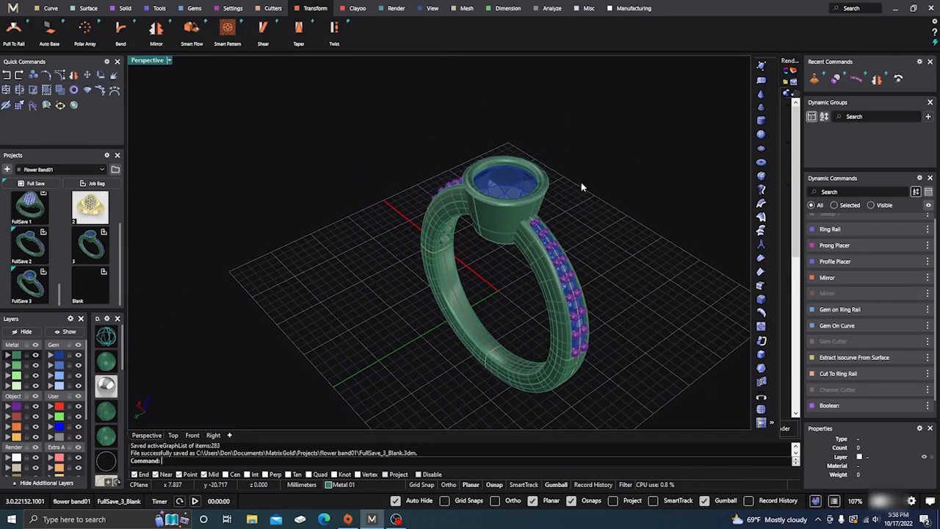
{"action": "right_click_drag", "start_coordinate": [525, 277], "coordinate": [480, 311]}
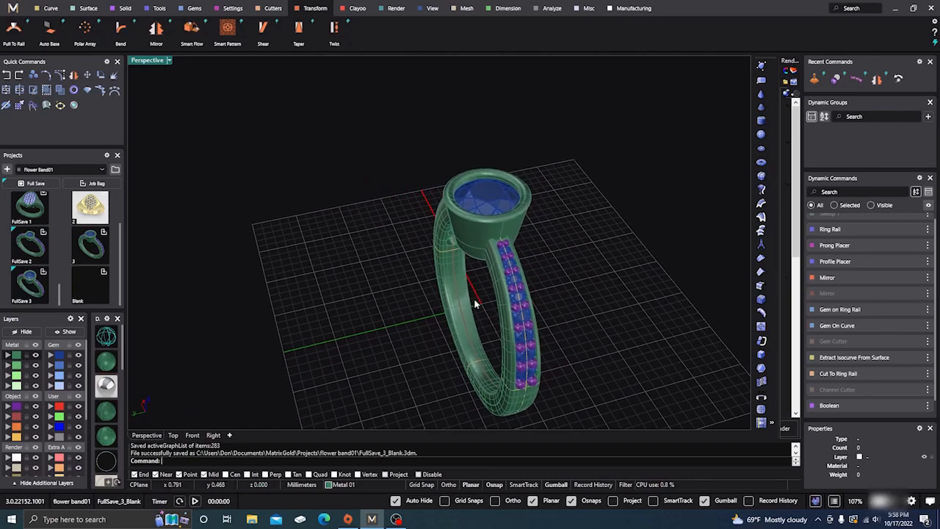
{"action": "scroll", "coordinate": [415, 318], "scroll_direction": "down", "scroll_amount": 2}
{"action": "right_click_drag", "start_coordinate": [415, 318], "coordinate": [387, 281]}
{"action": "scroll", "coordinate": [386, 281], "scroll_direction": "down", "scroll_amount": 2}
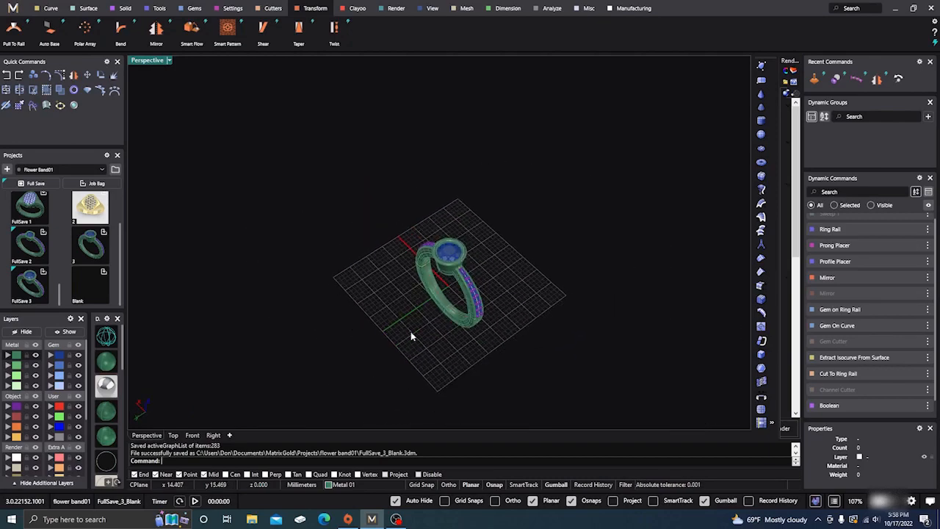
{"action": "right_click_drag", "start_coordinate": [411, 335], "coordinate": [450, 333]}
{"action": "scroll", "coordinate": [478, 305], "scroll_direction": "up", "scroll_amount": 4}
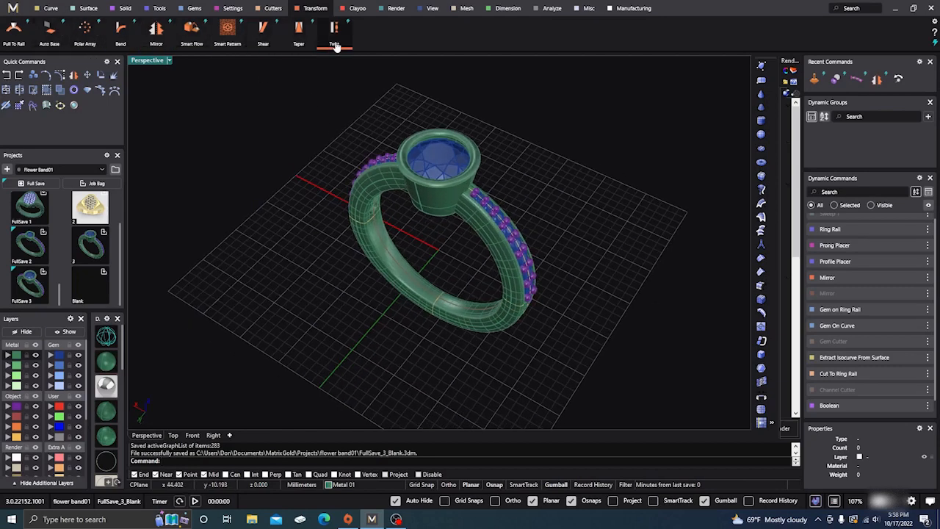
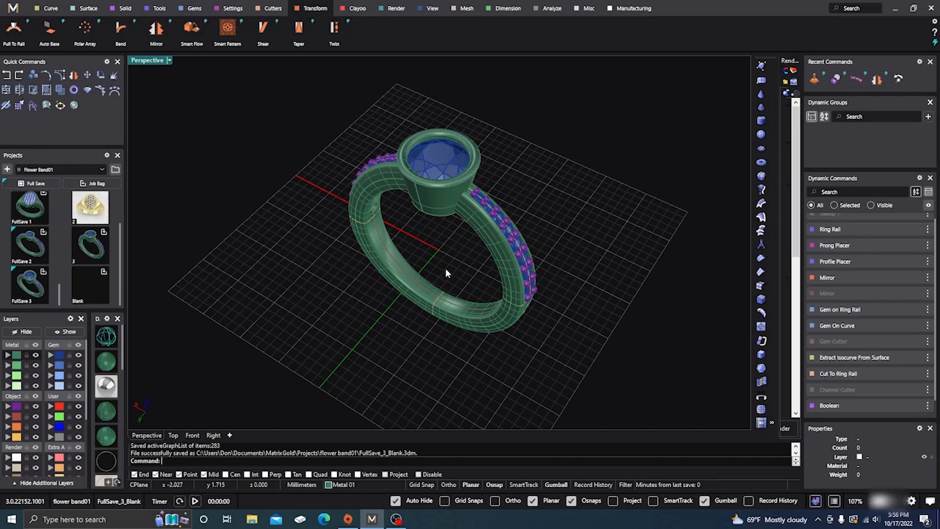
{"action": "mouse_move", "coordinate": [562, 315]}
{"action": "right_mouse_down"}
{"action": "mouse_move", "coordinate": [573, 304]}
{"action": "mouse_move", "coordinate": [563, 315]}
{"action": "right_mouse_up"}
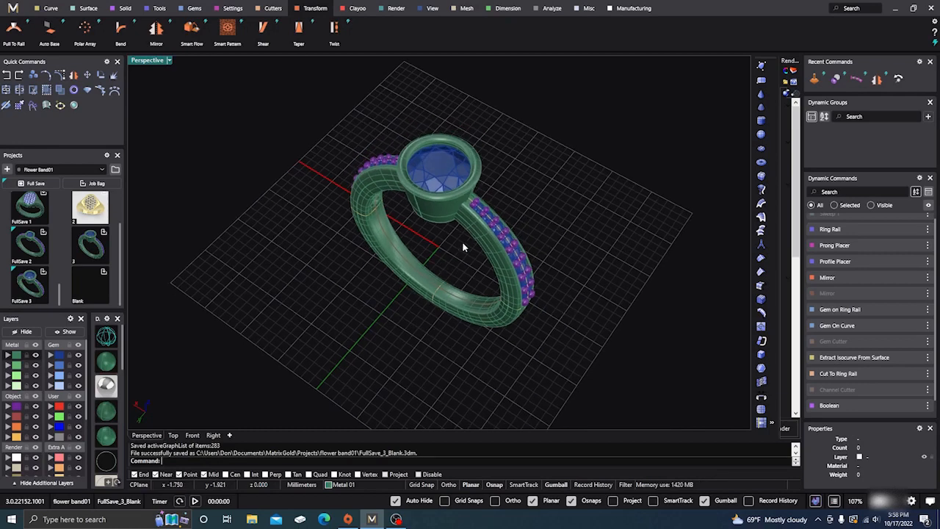
{"action": "right_click_drag", "start_coordinate": [478, 279], "coordinate": [460, 294]}
{"action": "scroll", "coordinate": [422, 264], "scroll_direction": "up", "scroll_amount": 2}
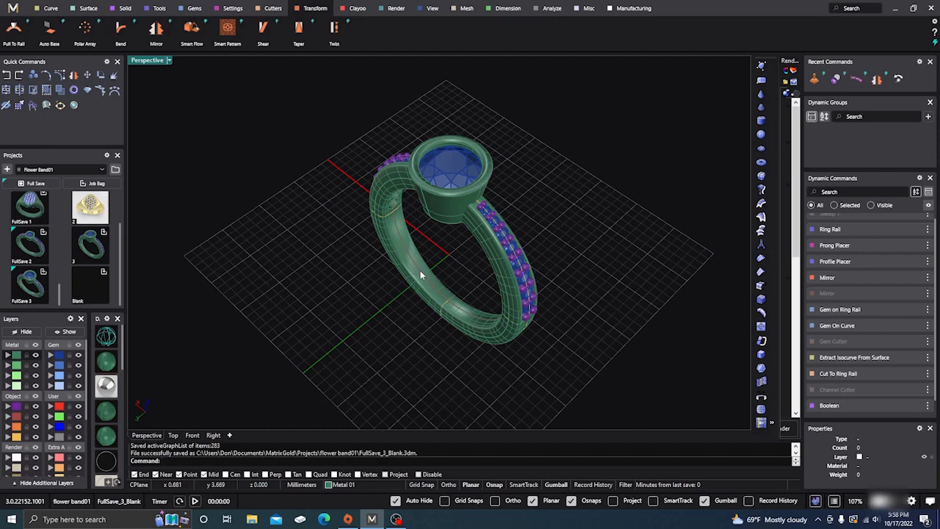
- Start Profile Placer on the ring's finger rail curve and display the model in wireframe
{"action": "left_click", "coordinate": [420, 274]}
{"action": "left_click", "coordinate": [453, 297]}
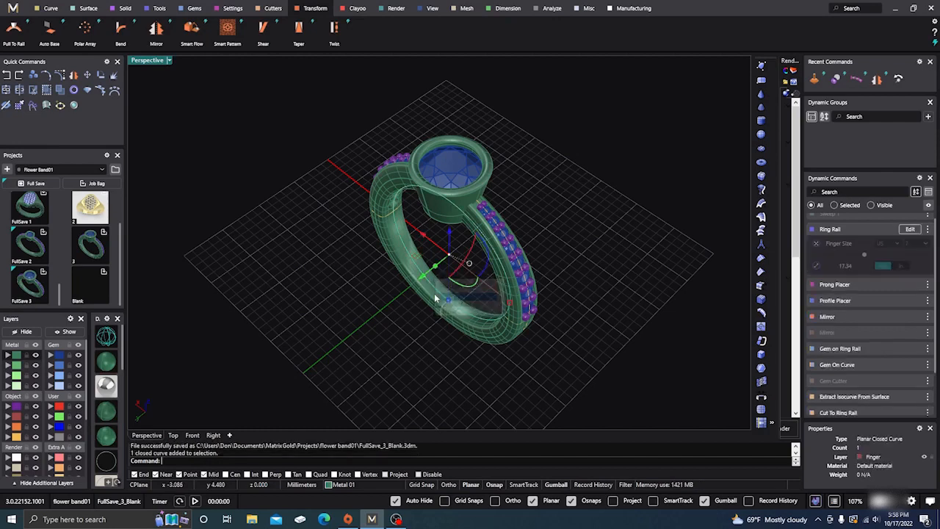
{"action": "left_click", "coordinate": [159, 8]}
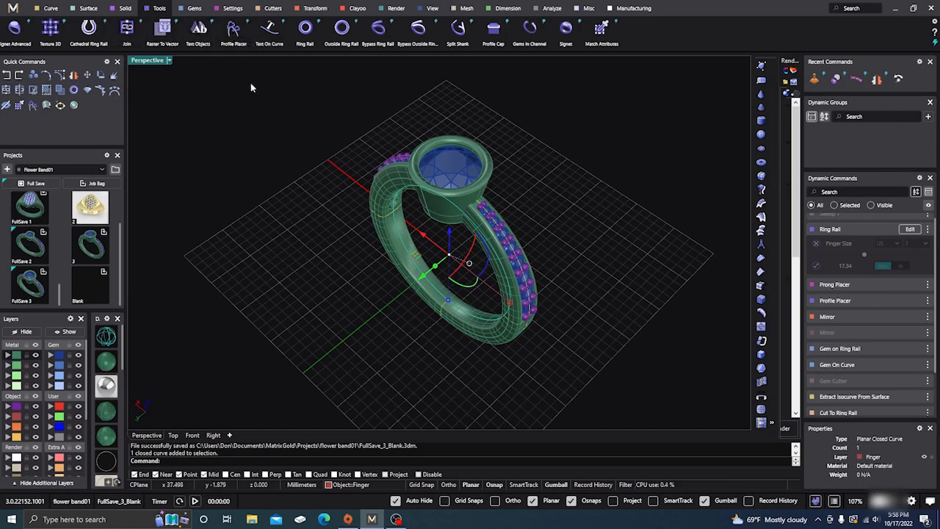
{"action": "left_click", "coordinate": [232, 36]}
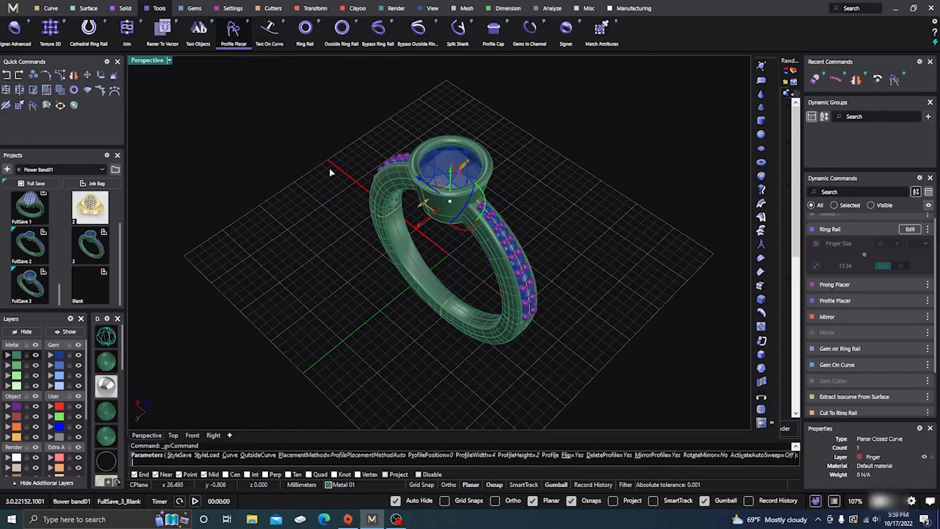
{"action": "right_click_drag", "start_coordinate": [386, 291], "coordinate": [323, 245]}
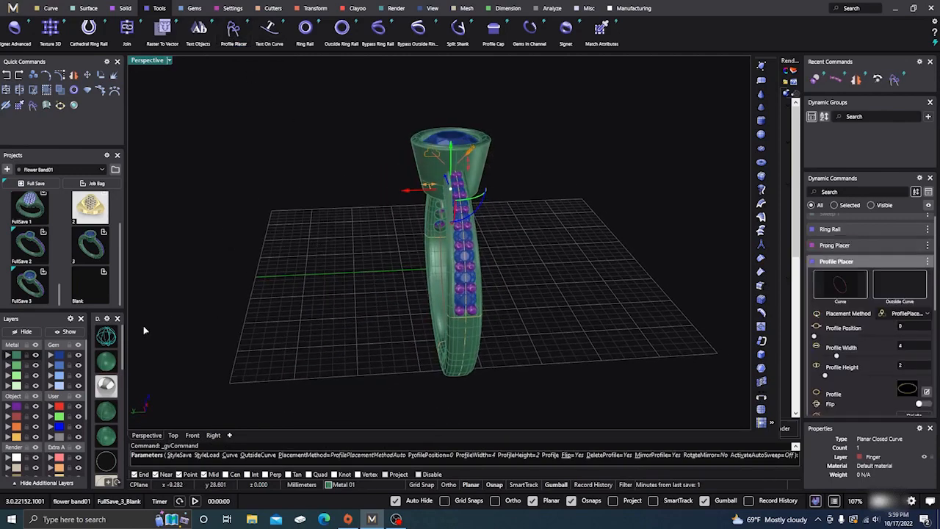
{"action": "left_click", "coordinate": [106, 335]}
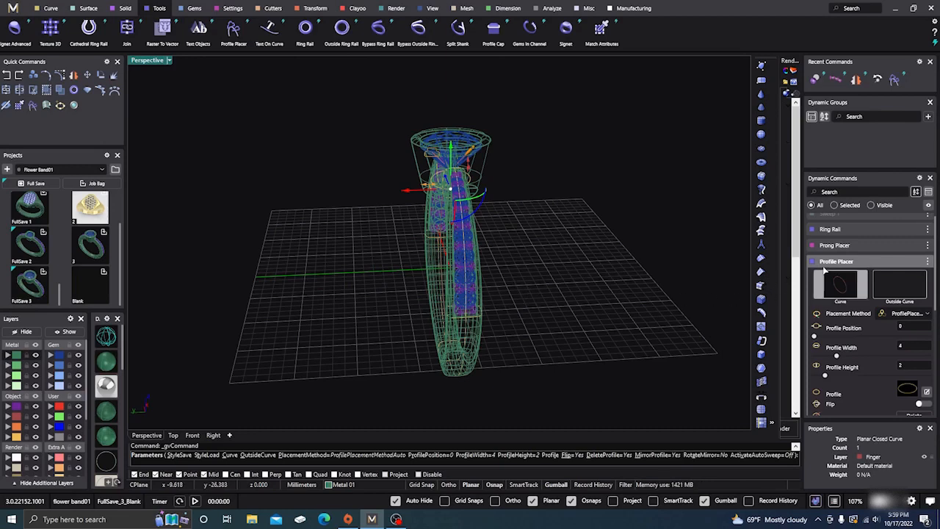
- Try nudging the profile slightly along the finger rail, and reset Profile Position to 0
{"action": "scroll", "coordinate": [821, 275], "scroll_direction": "up", "scroll_amount": 1}
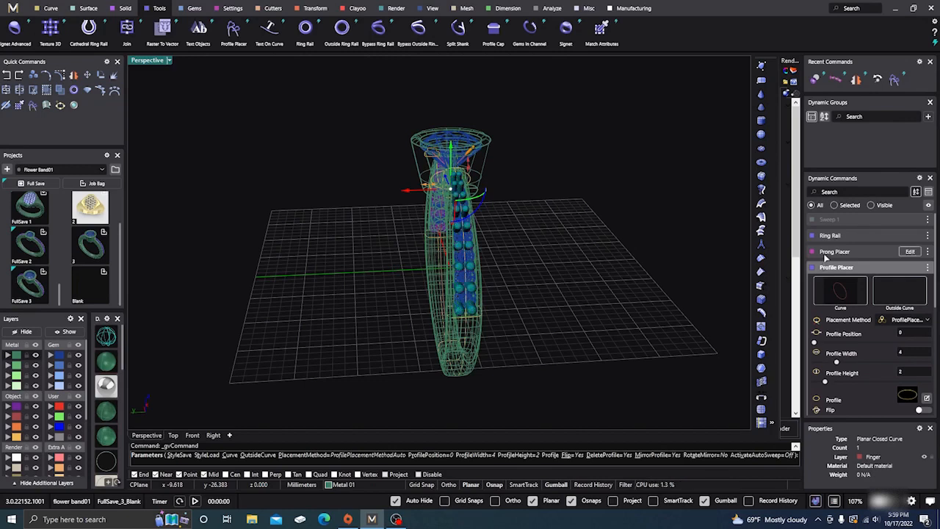
{"action": "scroll", "coordinate": [825, 258], "scroll_direction": "down", "scroll_amount": 3}
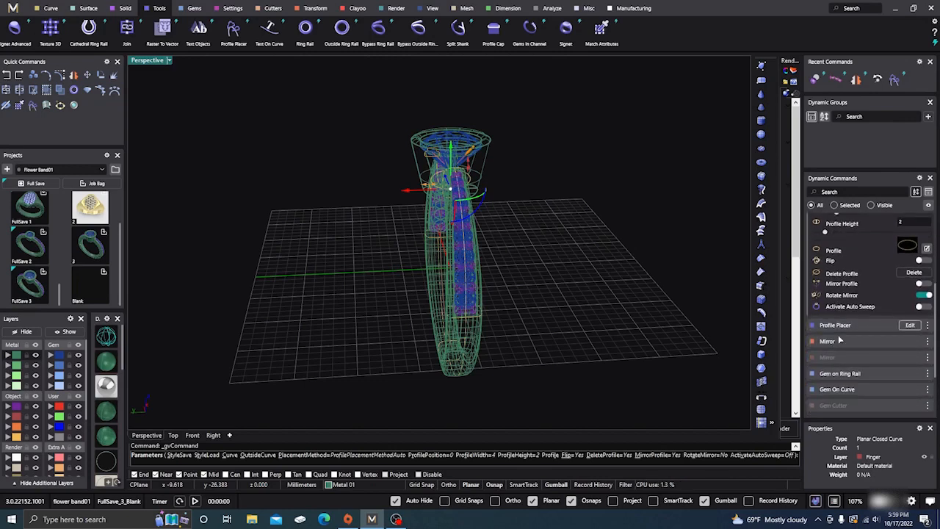
{"action": "scroll", "coordinate": [831, 261], "scroll_direction": "up", "scroll_amount": 2}
{"action": "scroll", "coordinate": [835, 266], "scroll_direction": "up", "scroll_amount": 1}
{"action": "right_click_drag", "start_coordinate": [572, 247], "coordinate": [646, 251]}
{"action": "scroll", "coordinate": [393, 193], "scroll_direction": "up", "scroll_amount": 5}
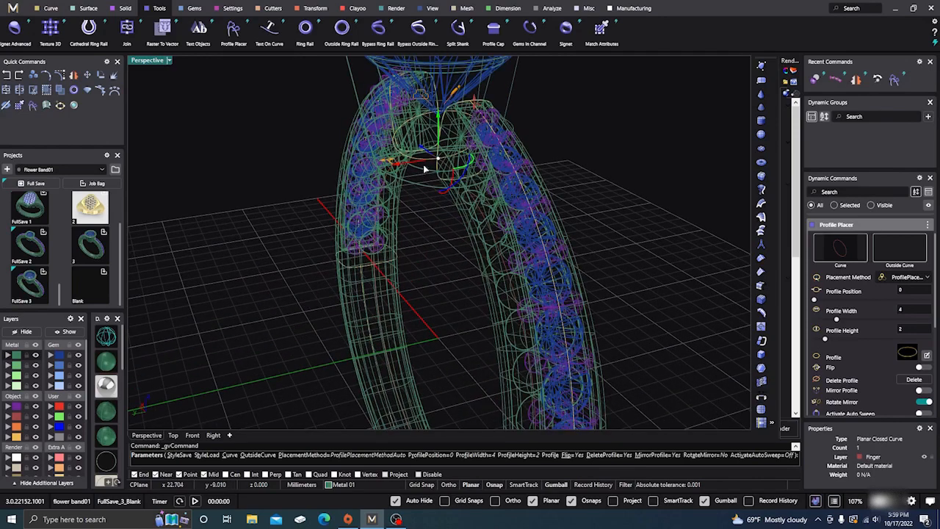
{"action": "mouse_move", "coordinate": [439, 160]}
{"action": "left_mouse_down"}
{"action": "mouse_move", "coordinate": [390, 169]}
{"action": "mouse_move", "coordinate": [405, 184]}
{"action": "mouse_move", "coordinate": [426, 162]}
{"action": "mouse_move", "coordinate": [434, 177]}
{"action": "left_mouse_up"}
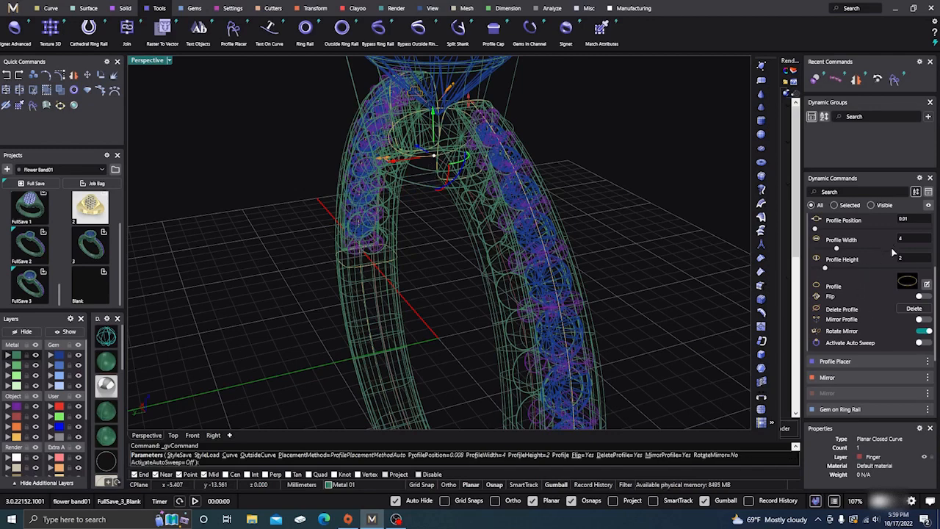
{"action": "left_click", "coordinate": [902, 219]}
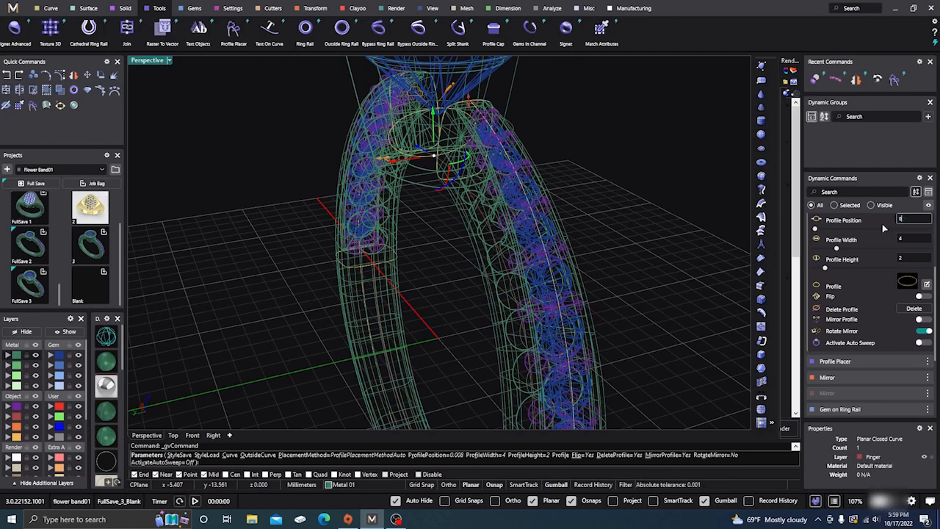
{"action": "type", "text": "0"}
{"action": "key", "text": "Return"}
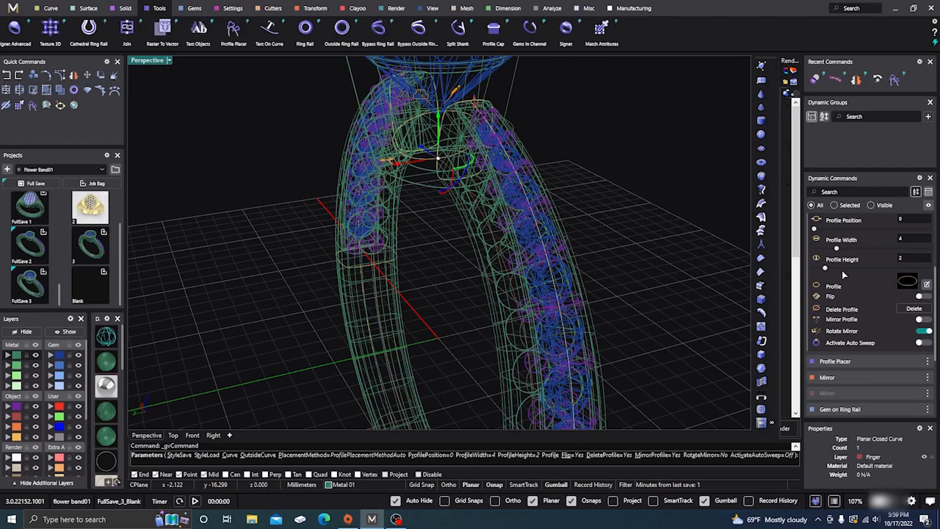
- Slide the profile from the top of the finger rail around the shank to a Profile Position of 0.11
{"action": "scroll", "coordinate": [837, 297], "scroll_direction": "up", "scroll_amount": 1}
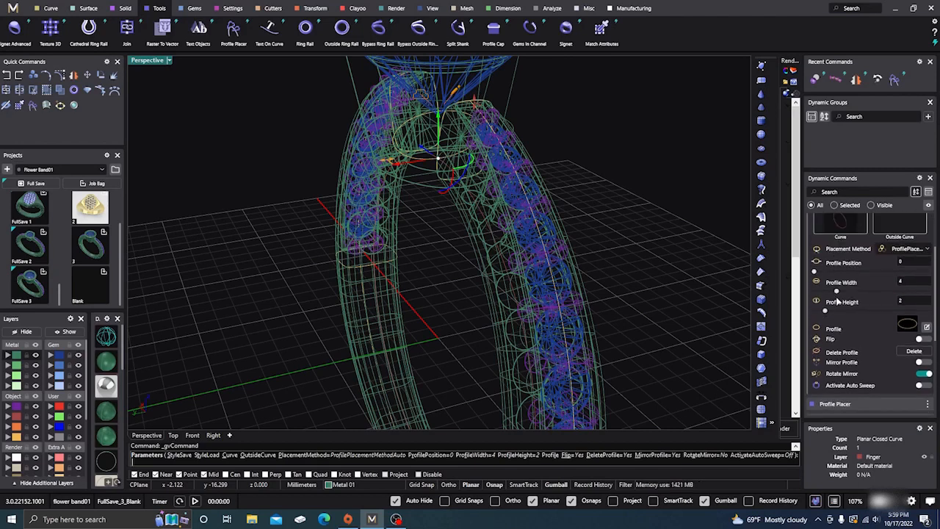
{"action": "scroll", "coordinate": [837, 301], "scroll_direction": "down", "scroll_amount": 2}
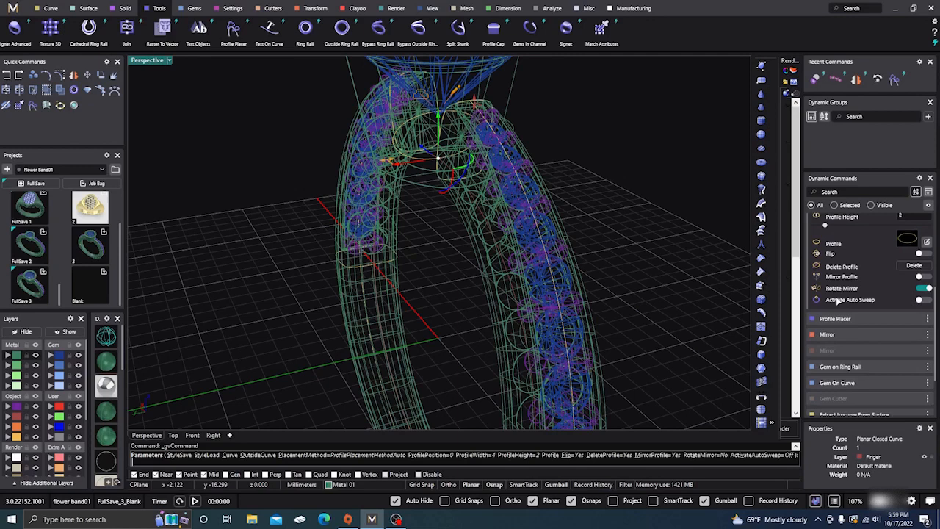
{"action": "scroll", "coordinate": [837, 300], "scroll_direction": "up", "scroll_amount": 1}
{"action": "scroll", "coordinate": [837, 299], "scroll_direction": "up", "scroll_amount": 2}
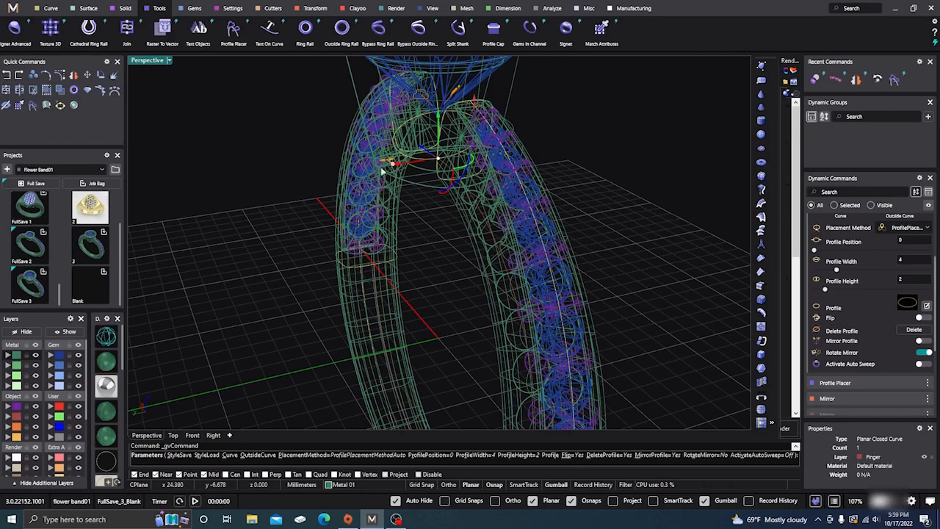
{"action": "left_click_drag", "start_coordinate": [381, 171], "coordinate": [357, 176]}
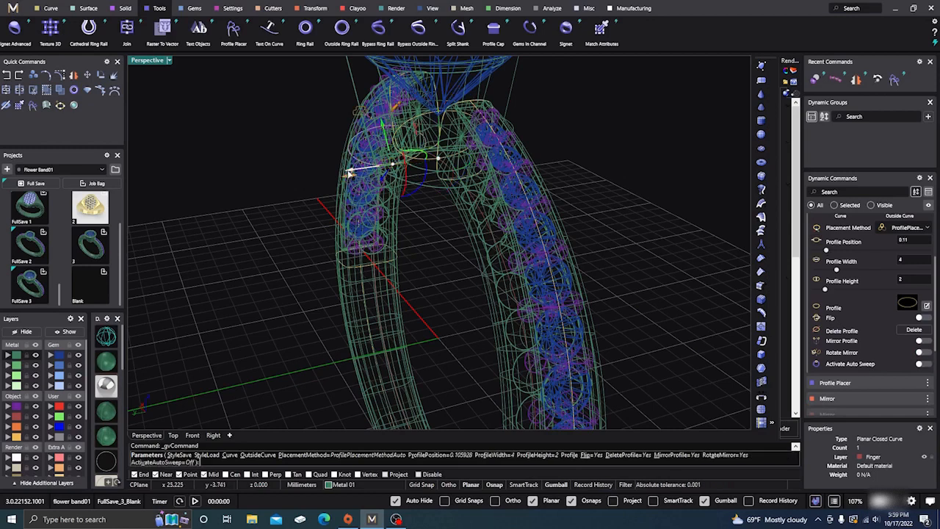
{"action": "left_click_drag", "start_coordinate": [351, 172], "coordinate": [289, 184]}
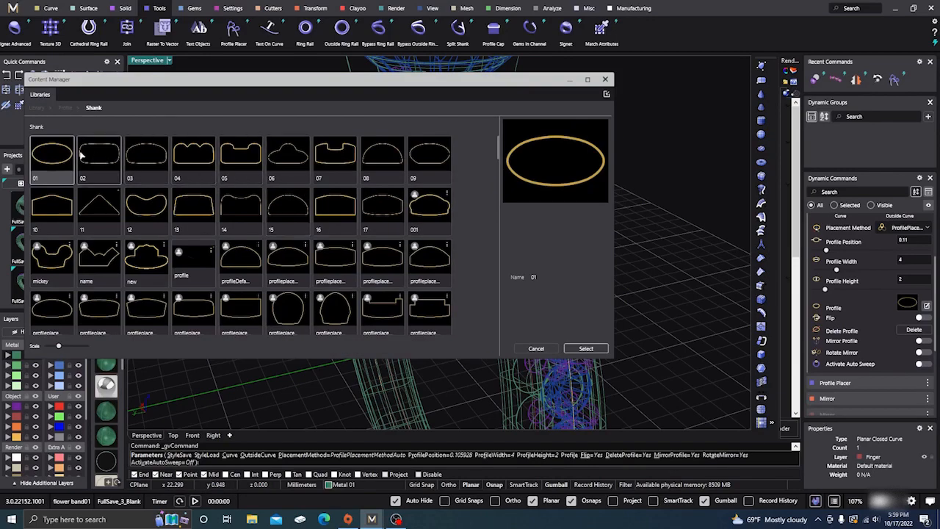
- Apply shank profile 02 from the profile library to the profile on the finger rail
{"action": "left_click", "coordinate": [82, 154]}
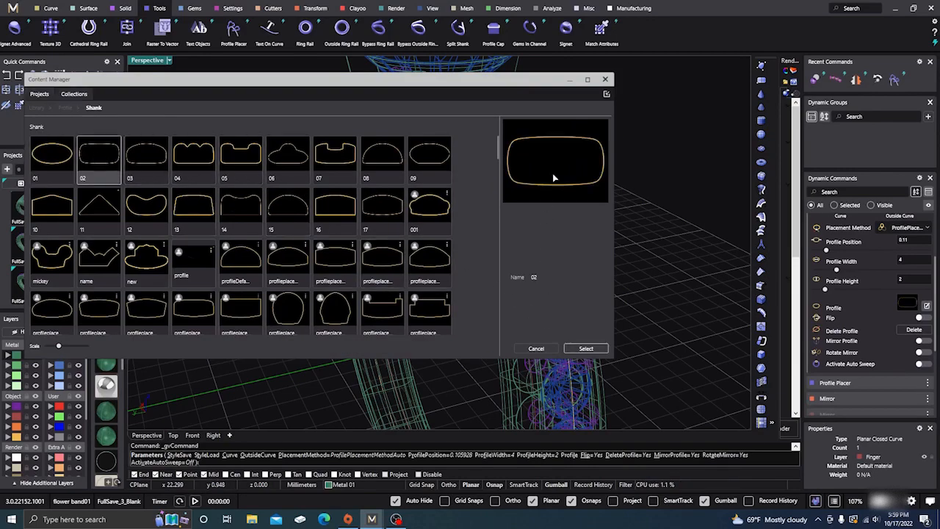
{"action": "left_click", "coordinate": [607, 78]}
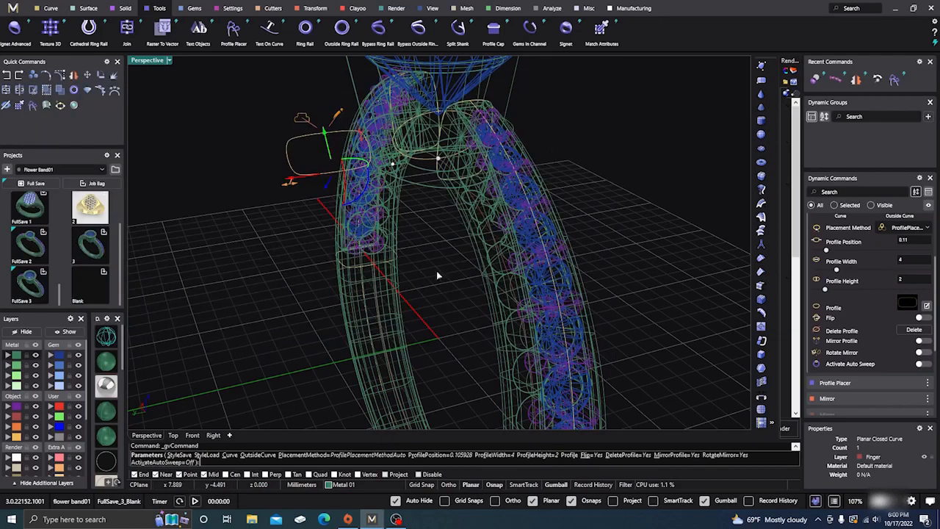
{"action": "scroll", "coordinate": [461, 289], "scroll_direction": "up", "scroll_amount": 3}
{"action": "right_click_drag", "start_coordinate": [461, 289], "coordinate": [497, 302]}
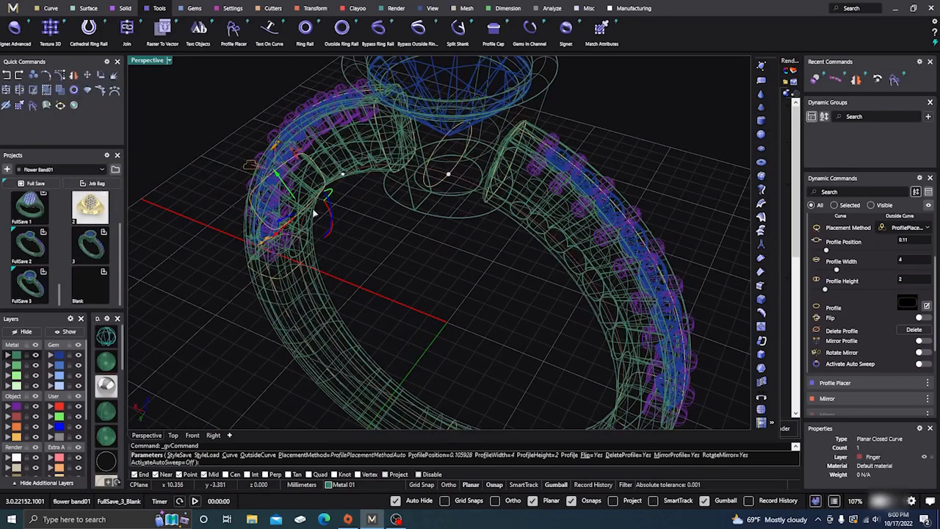
- Slide the profile back to Profile Position 0 at the top of the finger rail, deleting the extra profile there
{"action": "left_click_drag", "start_coordinate": [342, 175], "coordinate": [451, 178]}
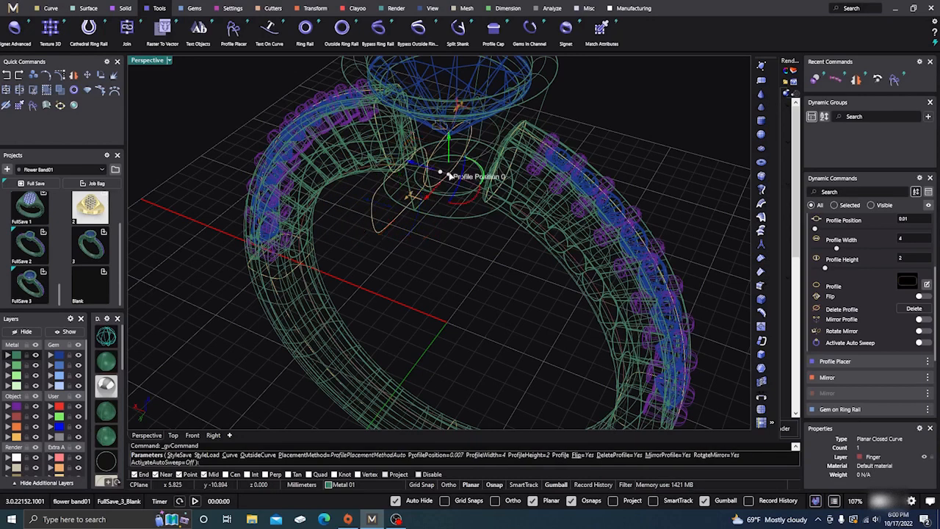
{"action": "left_click", "coordinate": [918, 309]}
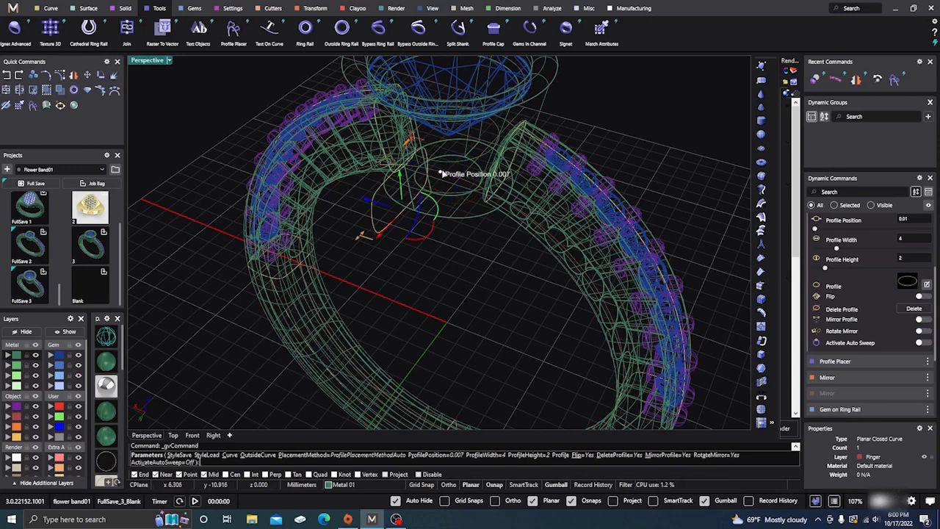
{"action": "left_click_drag", "start_coordinate": [440, 174], "coordinate": [443, 176]}
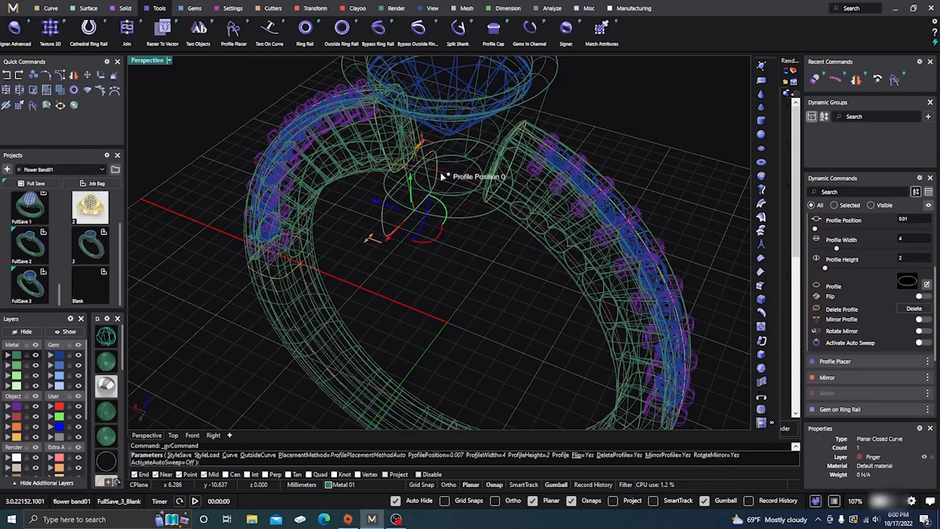
- In shaded display, move the profile sideways clear of the bezel and narrow its Profile Width to 1.6 mm
{"action": "scroll", "coordinate": [491, 273], "scroll_direction": "down", "scroll_amount": 4}
{"action": "right_click_drag", "start_coordinate": [492, 274], "coordinate": [390, 225]}
{"action": "scroll", "coordinate": [377, 282], "scroll_direction": "up", "scroll_amount": 4}
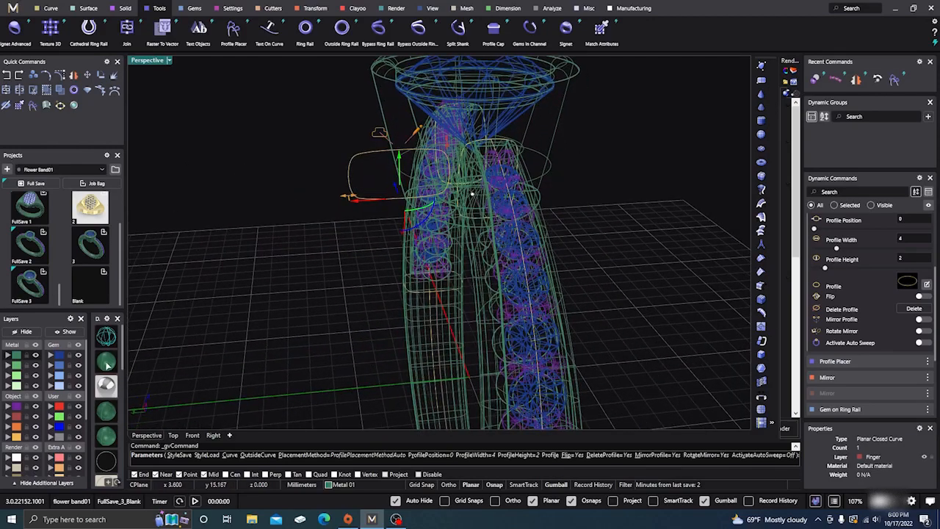
{"action": "left_click", "coordinate": [107, 362]}
{"action": "mouse_move", "coordinate": [355, 304]}
{"action": "right_mouse_down"}
{"action": "mouse_move", "coordinate": [346, 290]}
{"action": "mouse_move", "coordinate": [365, 243]}
{"action": "right_mouse_up"}
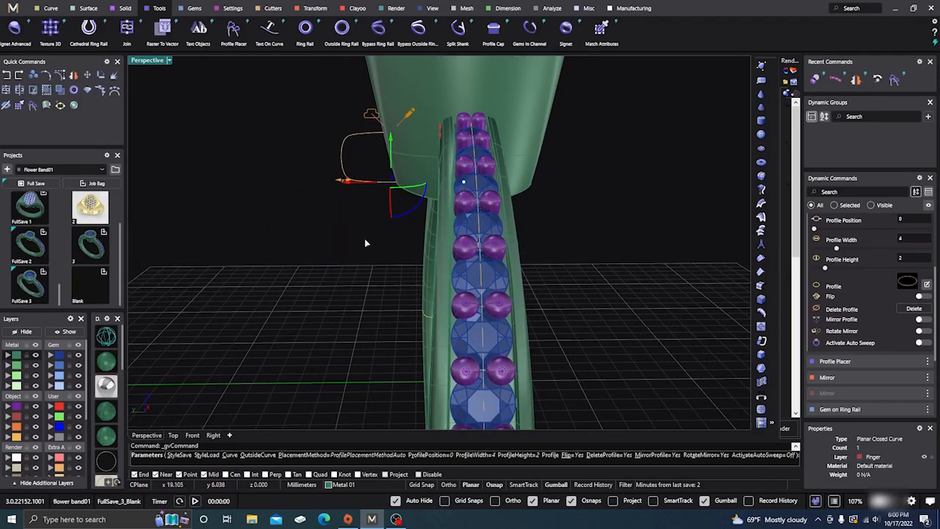
{"action": "left_click_drag", "start_coordinate": [349, 183], "coordinate": [295, 186]}
{"action": "right_click_drag", "start_coordinate": [337, 243], "coordinate": [346, 254]}
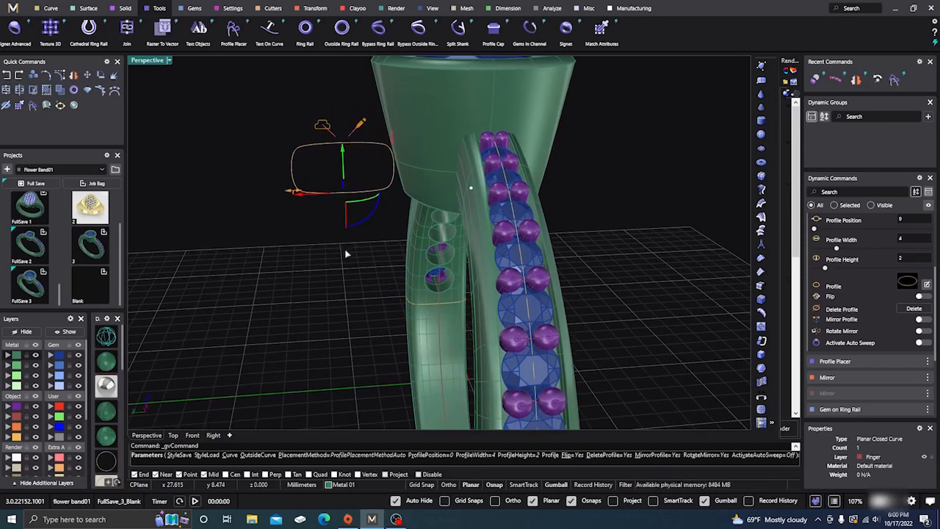
{"action": "left_click_drag", "start_coordinate": [294, 193], "coordinate": [354, 192]}
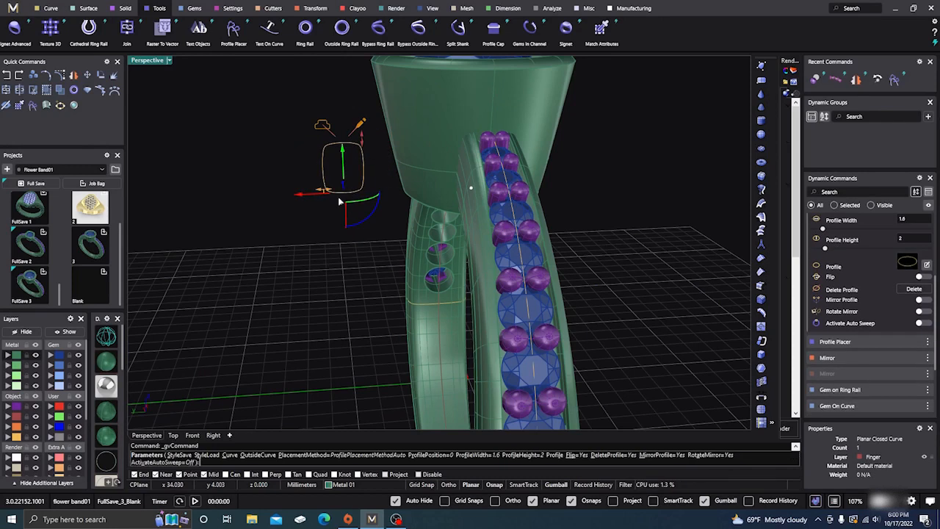
- In the Right view, set the Profile Width to 1.5 mm and move the profile close against the side of the bezel
{"action": "left_click", "coordinate": [213, 435]}
{"action": "scroll", "coordinate": [500, 165], "scroll_direction": "up", "scroll_amount": 6}
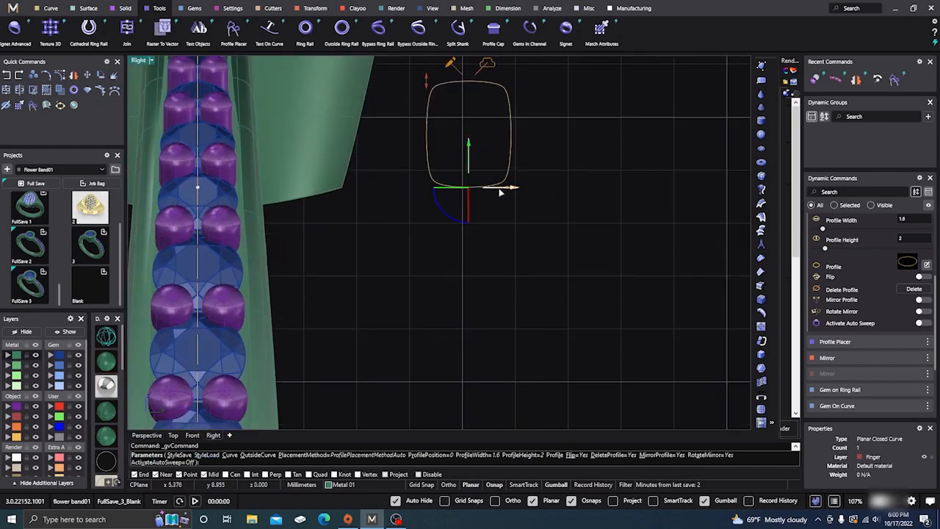
{"action": "scroll", "coordinate": [510, 189], "scroll_direction": "up", "scroll_amount": 3}
{"action": "left_click_drag", "start_coordinate": [514, 190], "coordinate": [370, 190]}
{"action": "scroll", "coordinate": [528, 343], "scroll_direction": "down", "scroll_amount": 8}
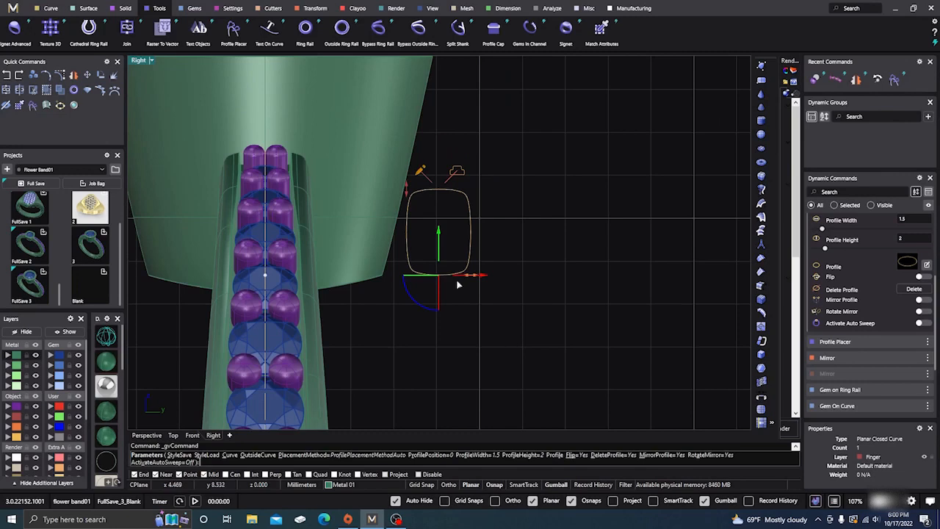
{"action": "scroll", "coordinate": [470, 277], "scroll_direction": "up", "scroll_amount": 8}
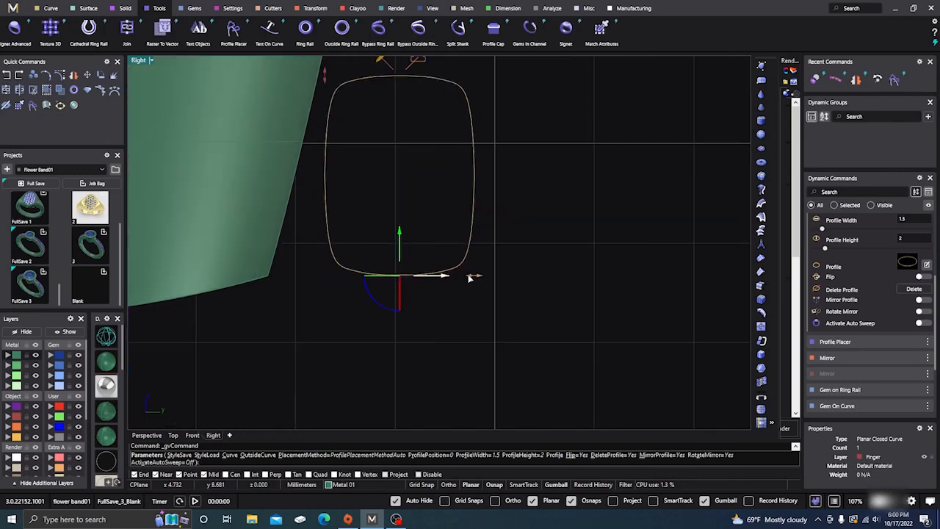
{"action": "left_click_drag", "start_coordinate": [443, 277], "coordinate": [426, 275]}
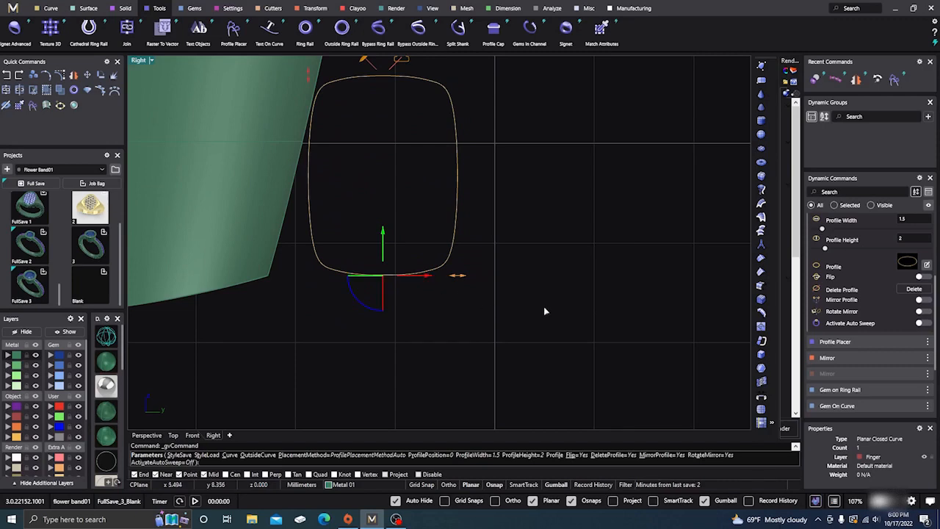
{"action": "scroll", "coordinate": [543, 306], "scroll_direction": "down", "scroll_amount": 5}
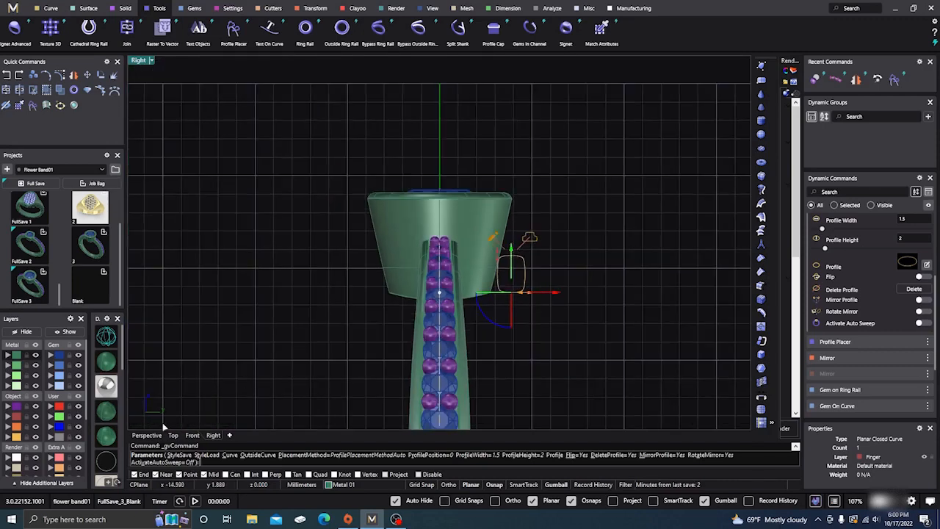
- In wireframe, add a second 1.5 mm wide profile at Profile Position of about 0.05 and shift it sideways off the rail
{"action": "left_click", "coordinate": [146, 435]}
{"action": "scroll", "coordinate": [517, 312], "scroll_direction": "down", "scroll_amount": 5}
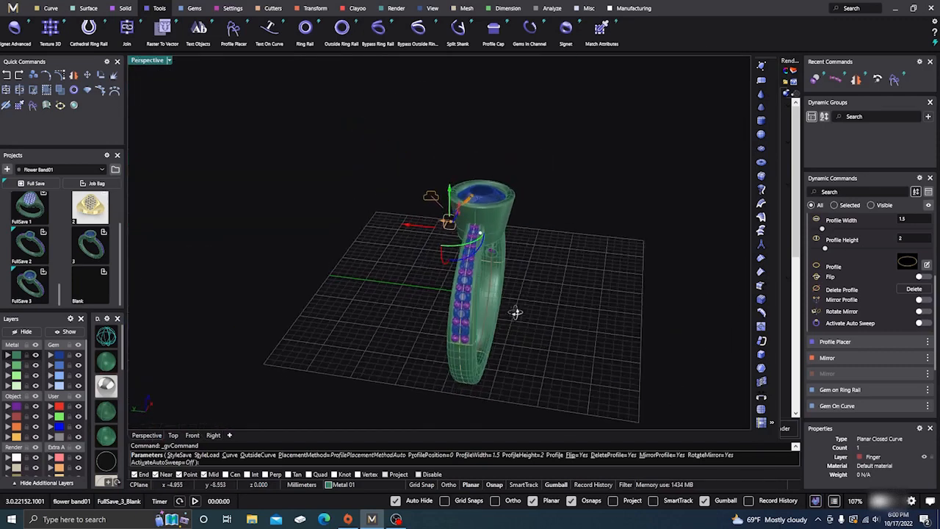
{"action": "right_click_drag", "start_coordinate": [517, 312], "coordinate": [391, 288]}
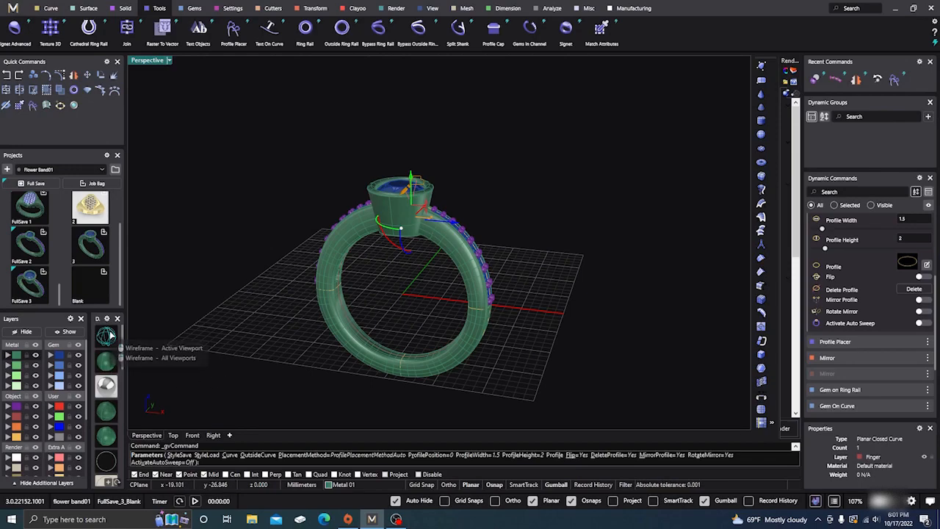
{"action": "left_click", "coordinate": [107, 335]}
{"action": "scroll", "coordinate": [435, 249], "scroll_direction": "up", "scroll_amount": 5}
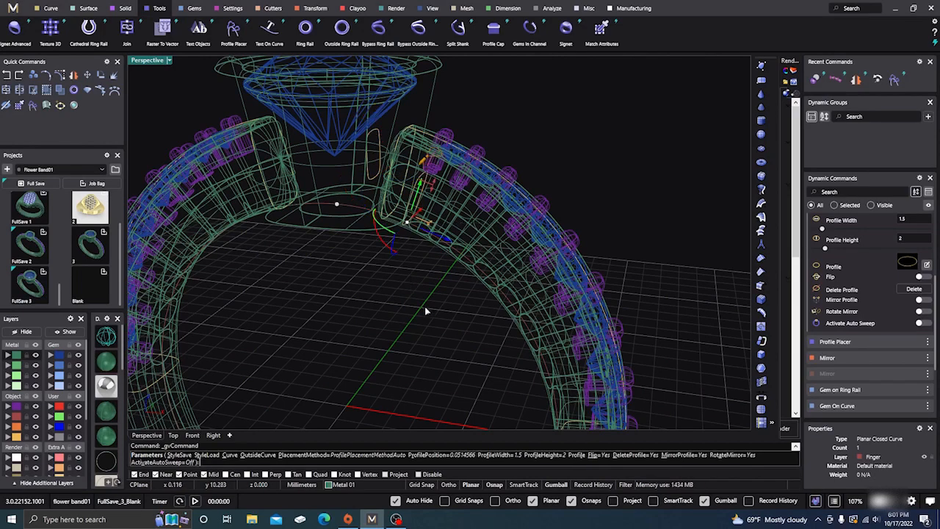
{"action": "right_click_drag", "start_coordinate": [426, 311], "coordinate": [351, 224]}
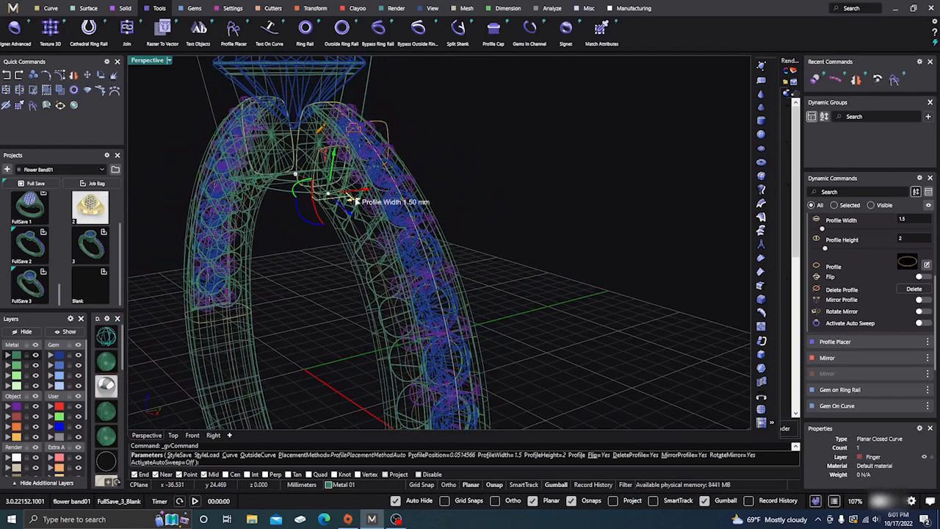
{"action": "left_click_drag", "start_coordinate": [367, 191], "coordinate": [318, 200]}
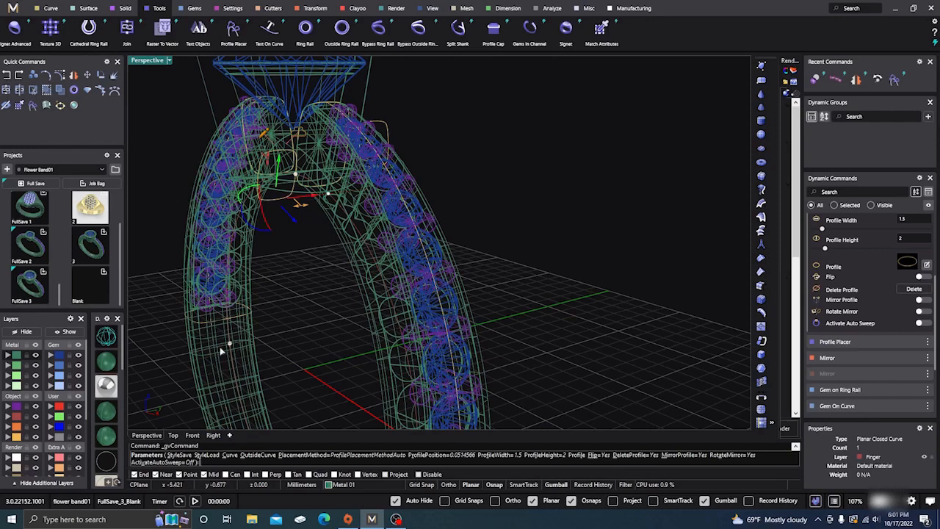
- In shaded display, move the second profile across to the same side as the first, close beside the bezel
{"action": "left_click", "coordinate": [106, 361]}
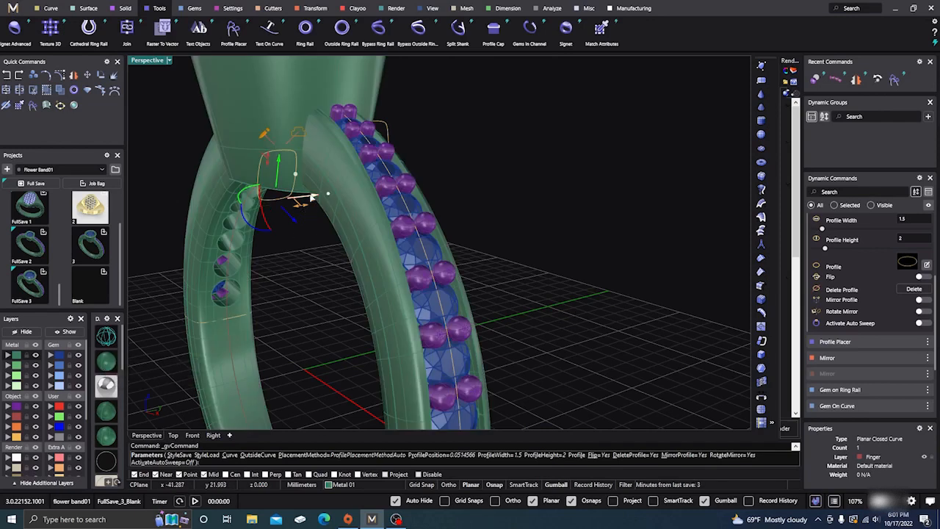
{"action": "left_click_drag", "start_coordinate": [312, 197], "coordinate": [415, 189]}
{"action": "right_click_drag", "start_coordinate": [455, 202], "coordinate": [525, 310]}
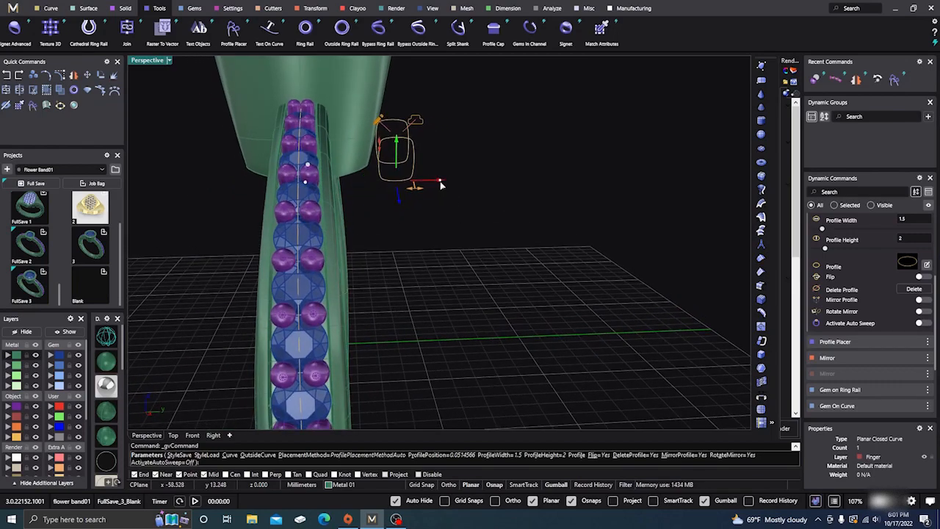
{"action": "left_click_drag", "start_coordinate": [441, 185], "coordinate": [410, 190]}
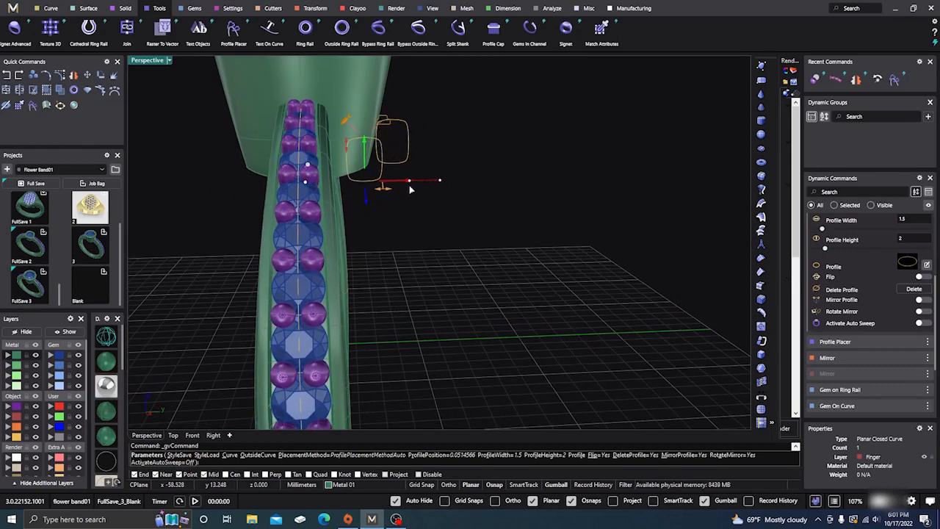
{"action": "right_click_drag", "start_coordinate": [506, 272], "coordinate": [439, 296]}
- Slide the second profile to a Profile Position of 0.07 and turn on Mirror Profile
{"action": "mouse_move", "coordinate": [342, 154]}
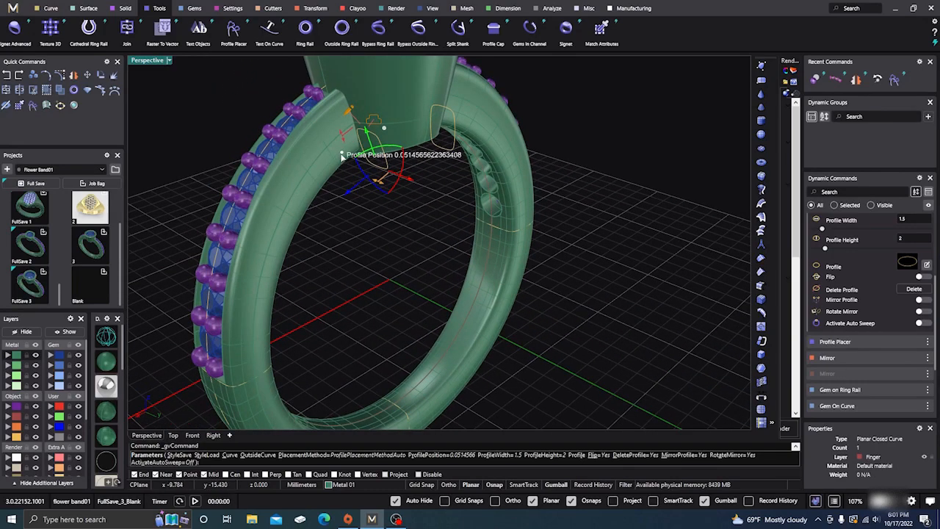
{"action": "left_click_drag", "start_coordinate": [341, 155], "coordinate": [325, 166]}
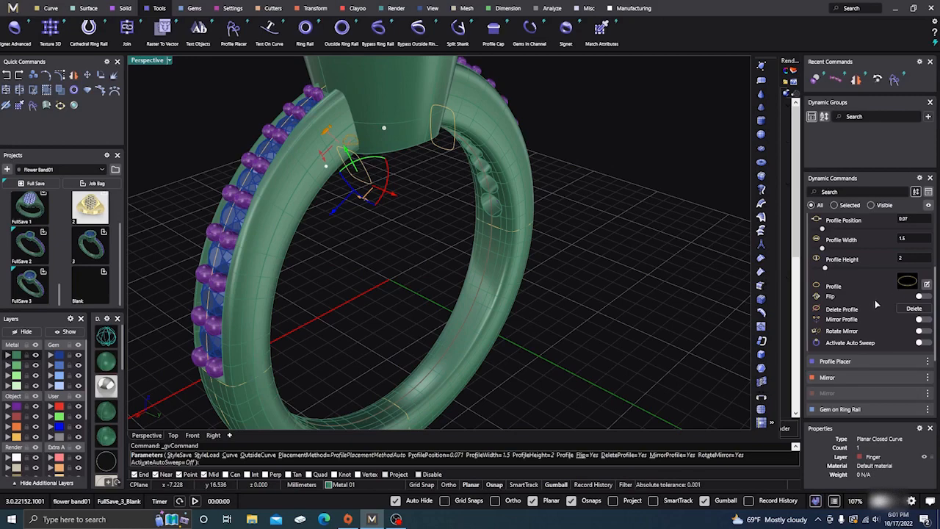
{"action": "left_click", "coordinate": [924, 320]}
- Shift the mirrored second profile slightly inward toward the shank
{"action": "right_click_drag", "start_coordinate": [617, 292], "coordinate": [435, 287]}
{"action": "scroll", "coordinate": [439, 244], "scroll_direction": "up", "scroll_amount": 3}
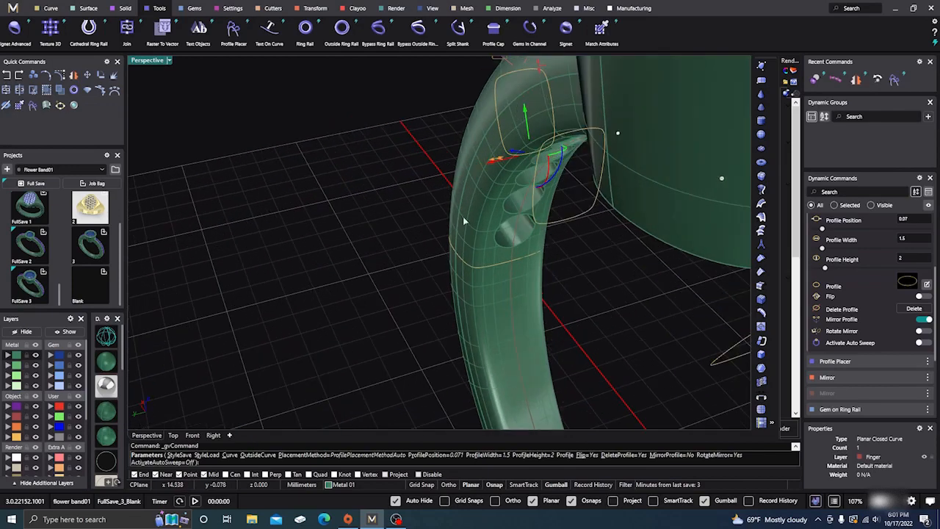
{"action": "right_click_drag", "start_coordinate": [464, 220], "coordinate": [719, 215]}
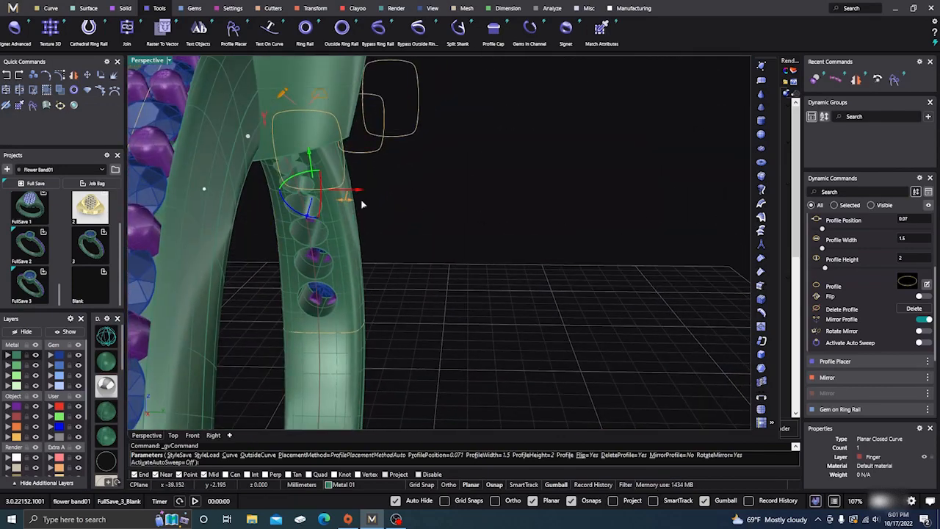
{"action": "left_click_drag", "start_coordinate": [357, 192], "coordinate": [344, 194]}
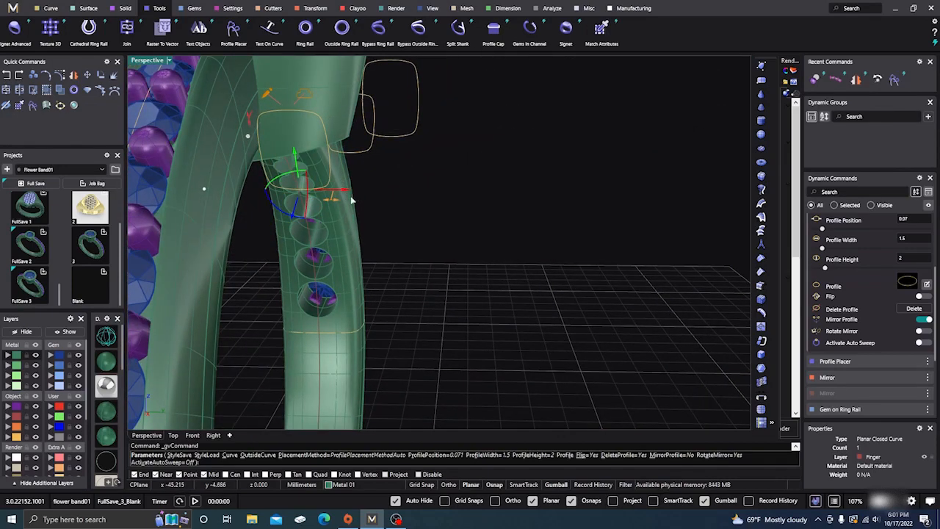
- Add another profile at Profile Position 0.5 on the finger rail, at the base of the shank
{"action": "right_click_drag", "start_coordinate": [352, 199], "coordinate": [438, 323]}
{"action": "scroll", "coordinate": [435, 281], "scroll_direction": "down", "scroll_amount": 8}
{"action": "scroll", "coordinate": [454, 328], "scroll_direction": "up", "scroll_amount": 4}
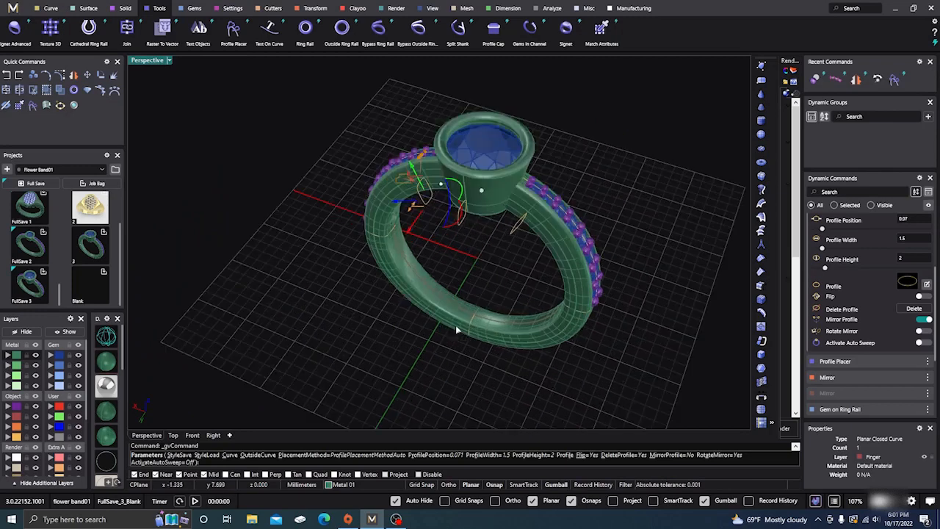
{"action": "scroll", "coordinate": [456, 328], "scroll_direction": "up", "scroll_amount": 3}
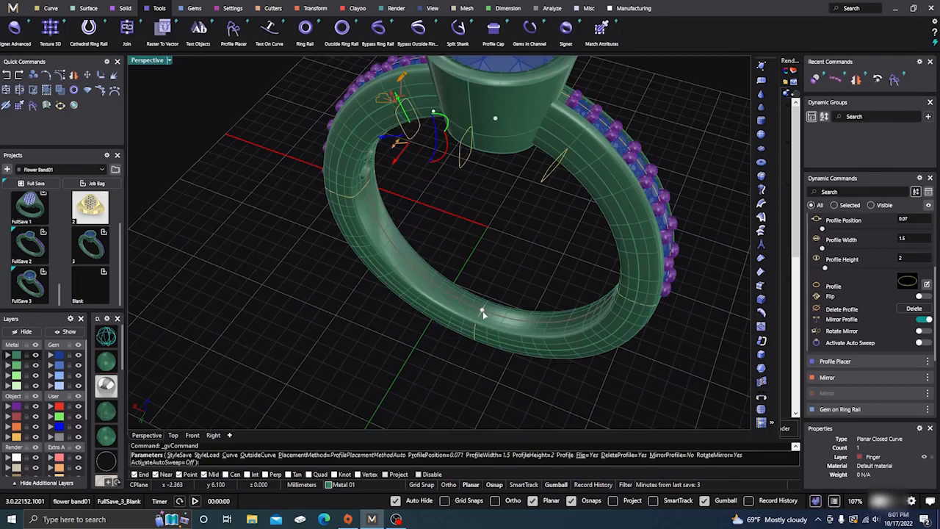
{"action": "left_click", "coordinate": [482, 311]}
- Move the base profile sideways from the finger rail to the outer side of the shank
{"action": "right_click_drag", "start_coordinate": [473, 334], "coordinate": [390, 335]}
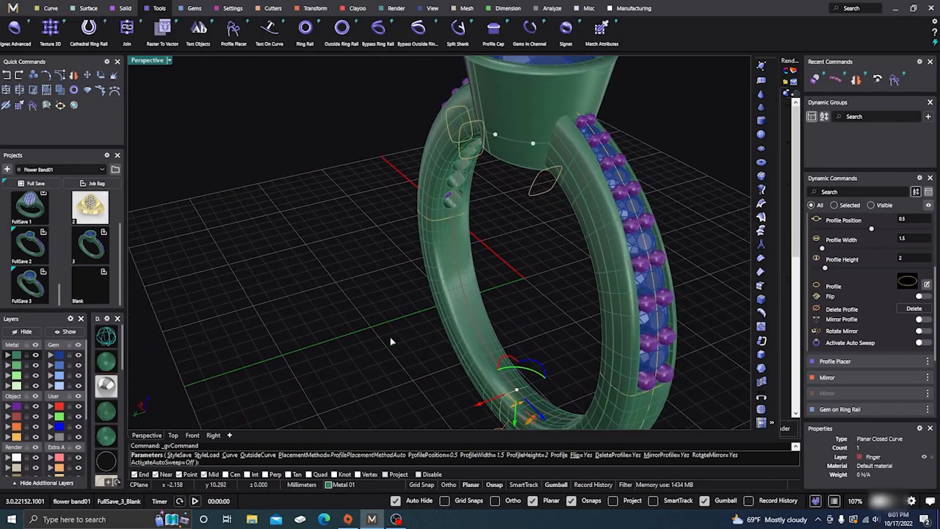
{"action": "scroll", "coordinate": [522, 305], "scroll_direction": "down", "scroll_amount": 5}
{"action": "scroll", "coordinate": [489, 394], "scroll_direction": "up", "scroll_amount": 4}
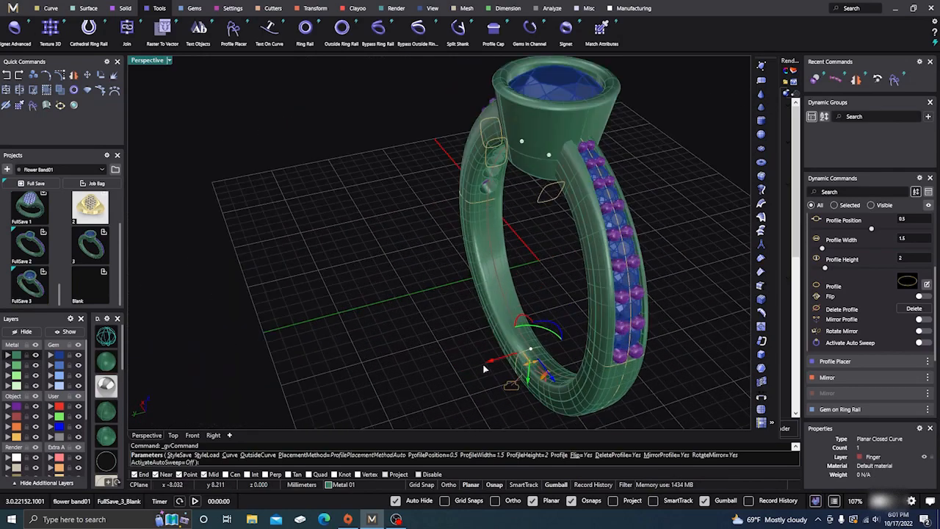
{"action": "left_click_drag", "start_coordinate": [487, 362], "coordinate": [462, 375]}
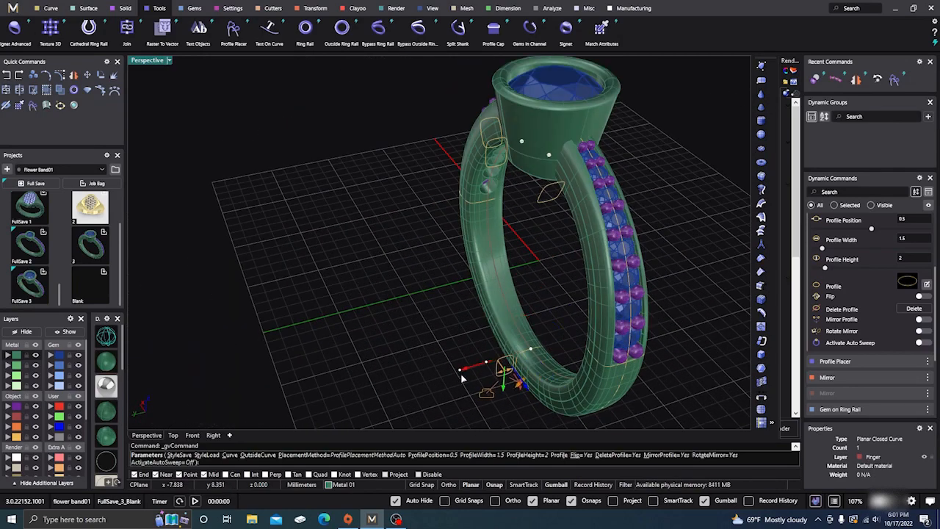
- Increase the base profile's Profile Height to 2.3 mm and check it against the shank from several angles
{"action": "right_click_drag", "start_coordinate": [461, 377], "coordinate": [412, 342]}
{"action": "scroll", "coordinate": [410, 338], "scroll_direction": "up", "scroll_amount": 5}
{"action": "left_click_drag", "start_coordinate": [422, 331], "coordinate": [422, 338]}
{"action": "scroll", "coordinate": [467, 383], "scroll_direction": "down", "scroll_amount": 10}
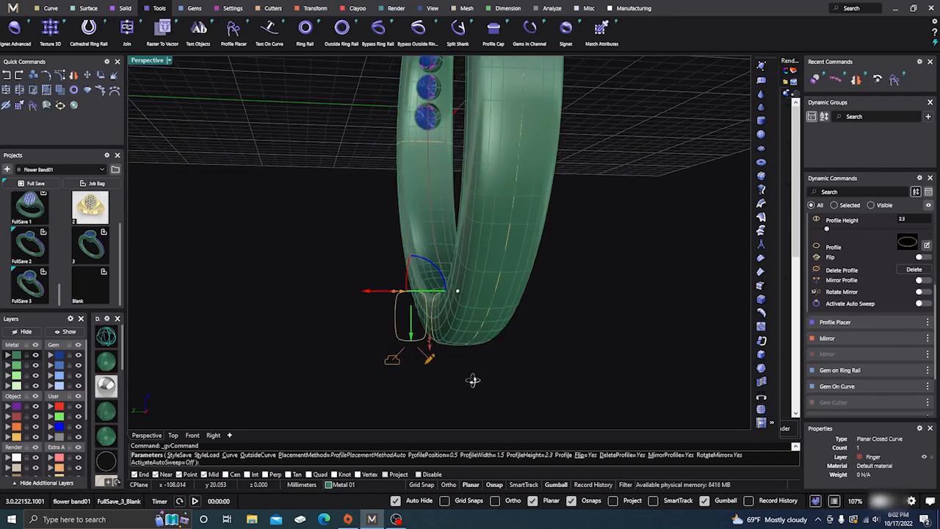
{"action": "right_click_drag", "start_coordinate": [497, 275], "coordinate": [444, 251]}
{"action": "scroll", "coordinate": [445, 250], "scroll_direction": "up", "scroll_amount": 8}
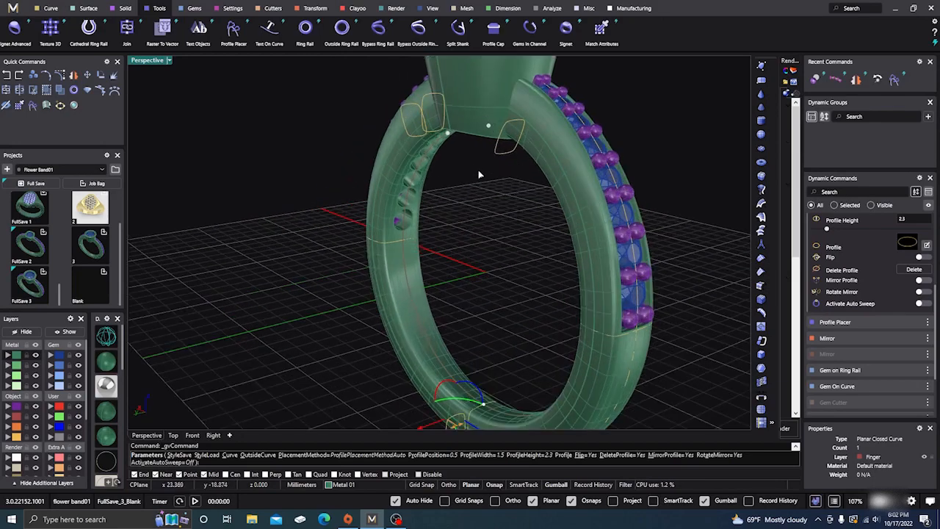
- Increase the Profile Height of the mirrored profile at Profile Position 0.071 to 3.1 mm and finish Profile Placer
{"action": "left_click", "coordinate": [397, 120]}
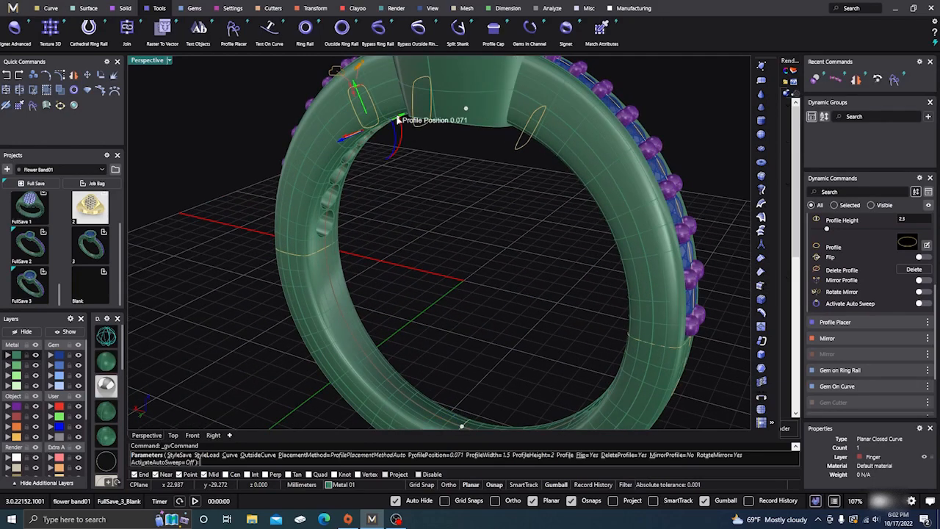
{"action": "right_click_drag", "start_coordinate": [412, 275], "coordinate": [575, 158]}
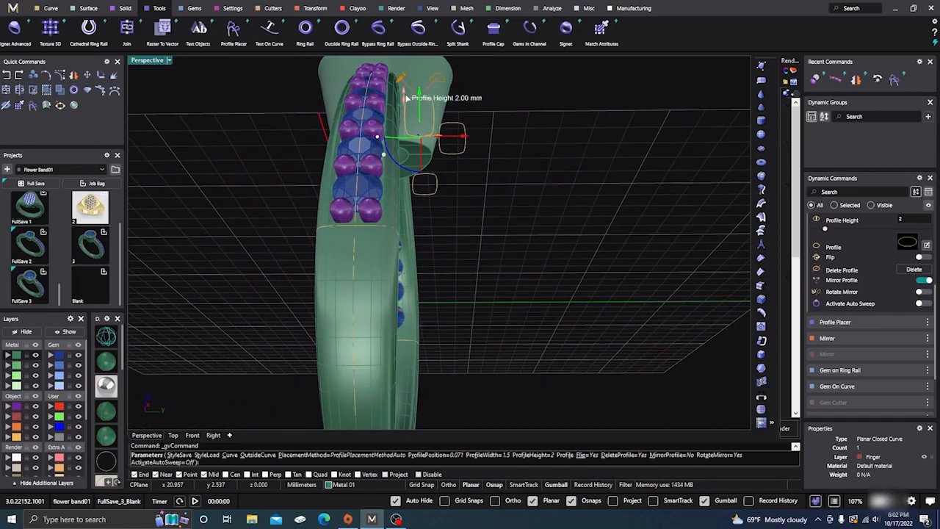
{"action": "left_click_drag", "start_coordinate": [406, 97], "coordinate": [404, 75]}
{"action": "right_click_drag", "start_coordinate": [504, 210], "coordinate": [255, 303]}
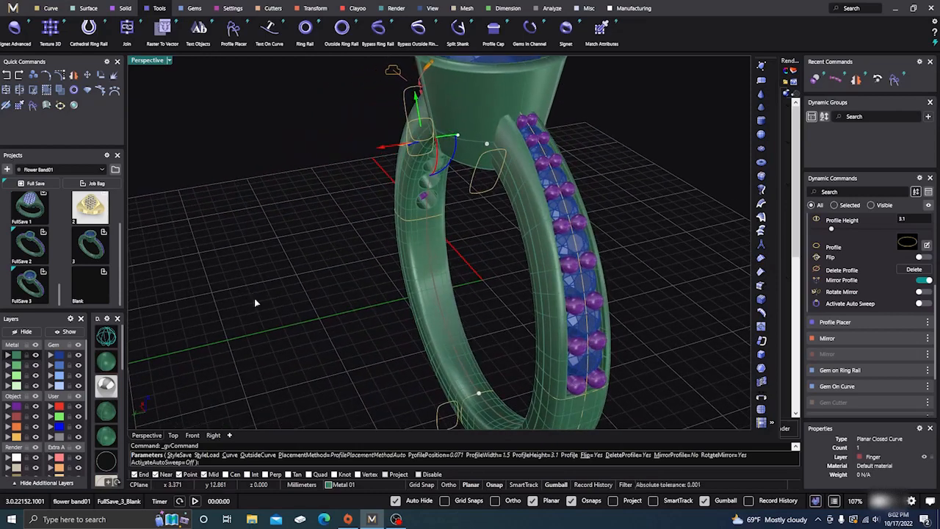
{"action": "right_click", "coordinate": [325, 278]}
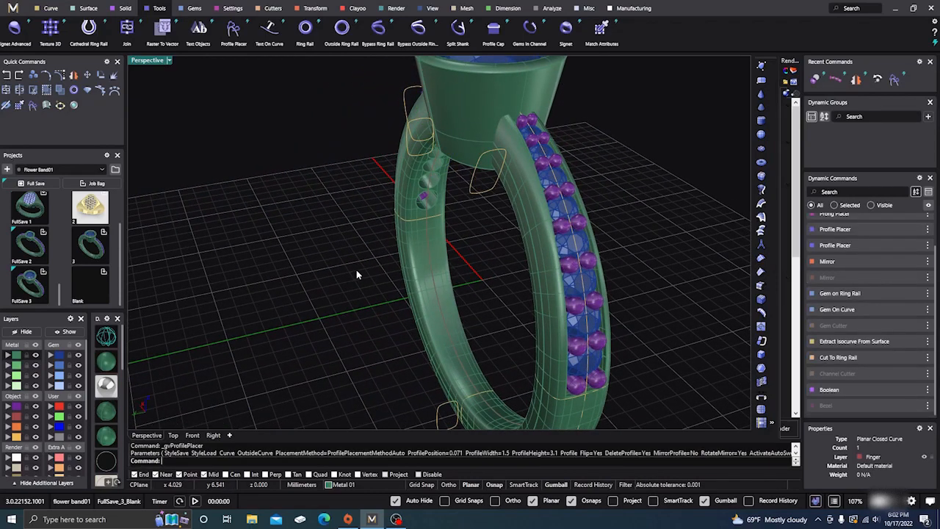
{"action": "scroll", "coordinate": [356, 274], "scroll_direction": "down", "scroll_amount": 4}
{"action": "mouse_move", "coordinate": [346, 285]}
{"action": "right_mouse_down"}
{"action": "mouse_move", "coordinate": [387, 289]}
{"action": "mouse_move", "coordinate": [361, 285]}
{"action": "right_mouse_up"}
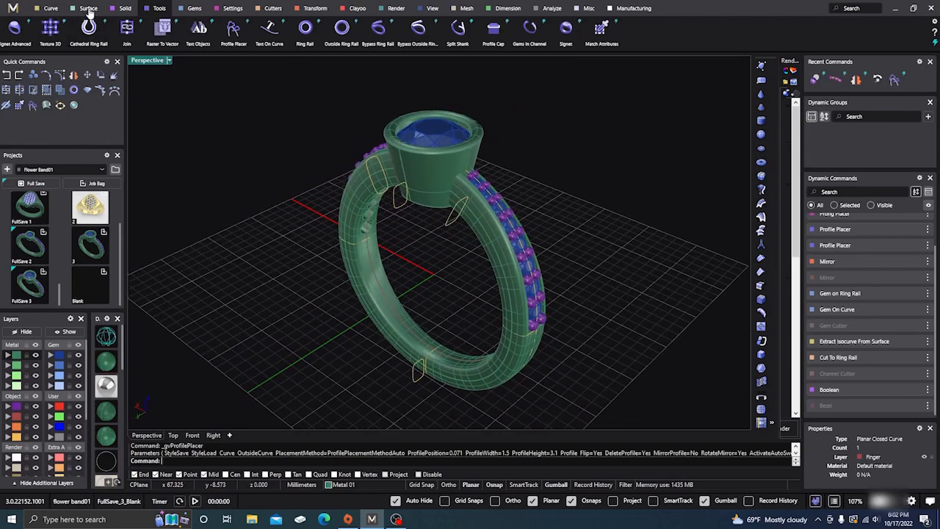
- Create a Sweep 1 along the finger rail using the placed profiles beside the bezel and at the shank's base
{"action": "left_click", "coordinate": [89, 9]}
{"action": "left_click", "coordinate": [120, 29]}
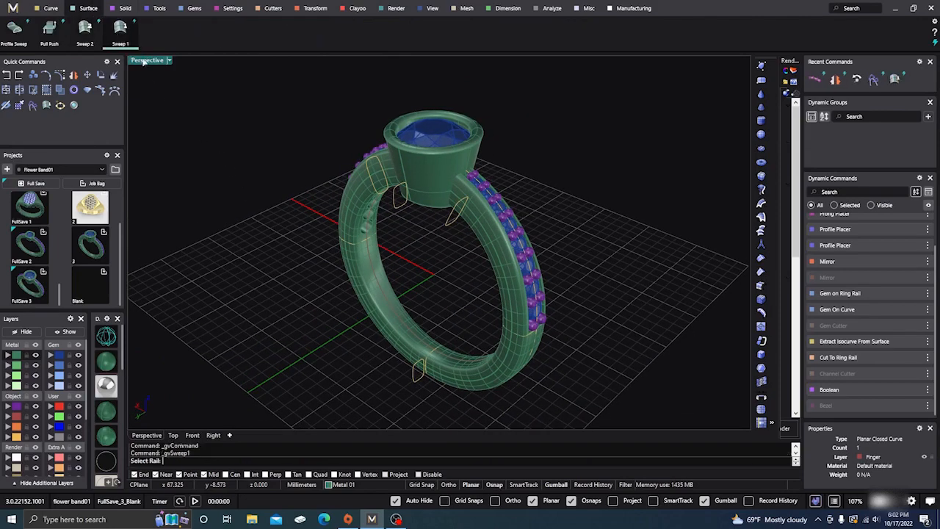
{"action": "left_click", "coordinate": [373, 272]}
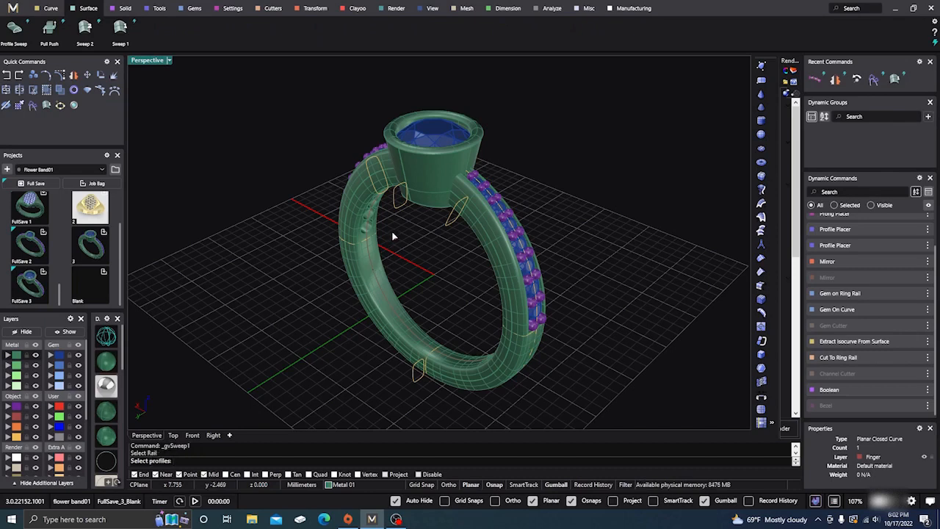
{"action": "left_click", "coordinate": [401, 211]}
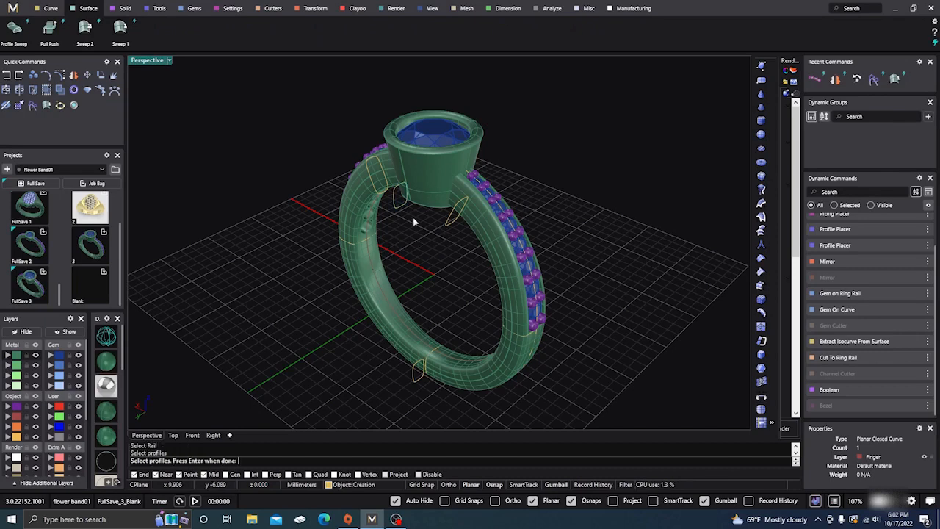
{"action": "left_click", "coordinate": [420, 379]}
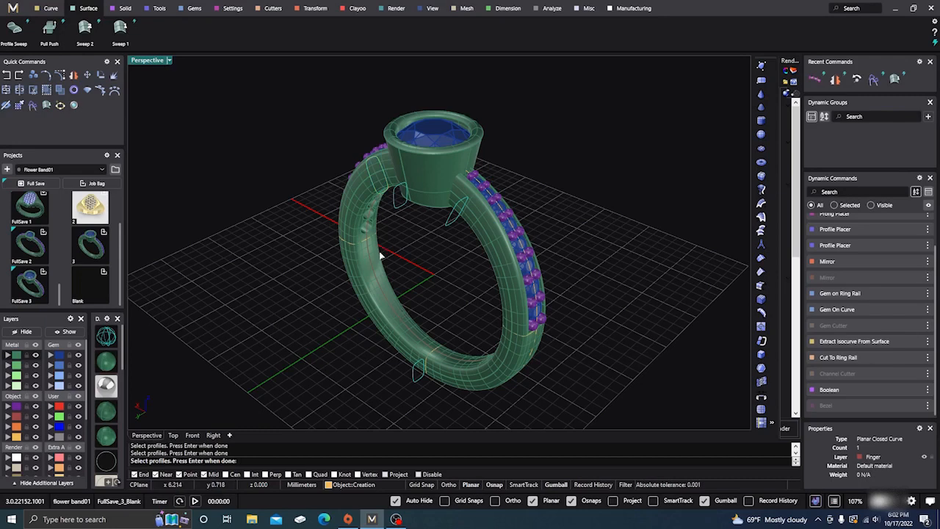
{"action": "key", "text": "Return"}
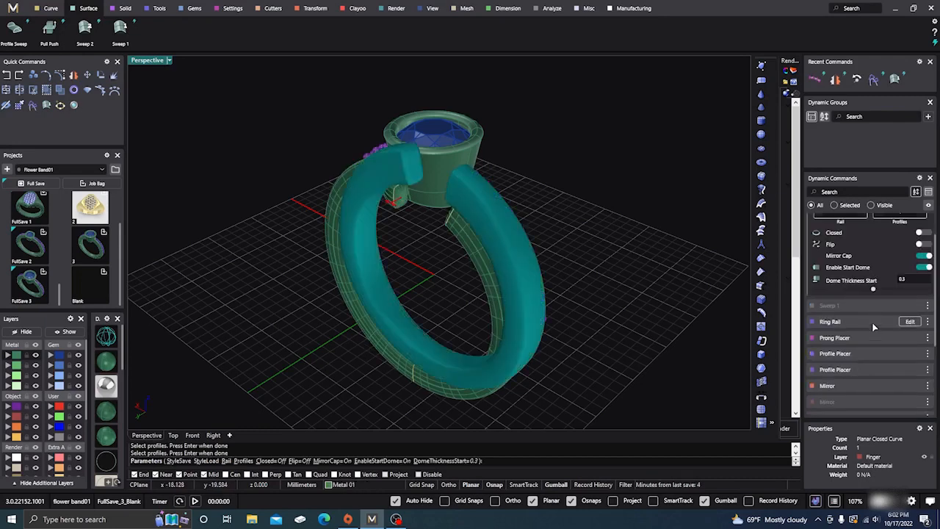
- Make the sweep Closed, check how it meets the bezel, and accept it
{"action": "left_click", "coordinate": [922, 233]}
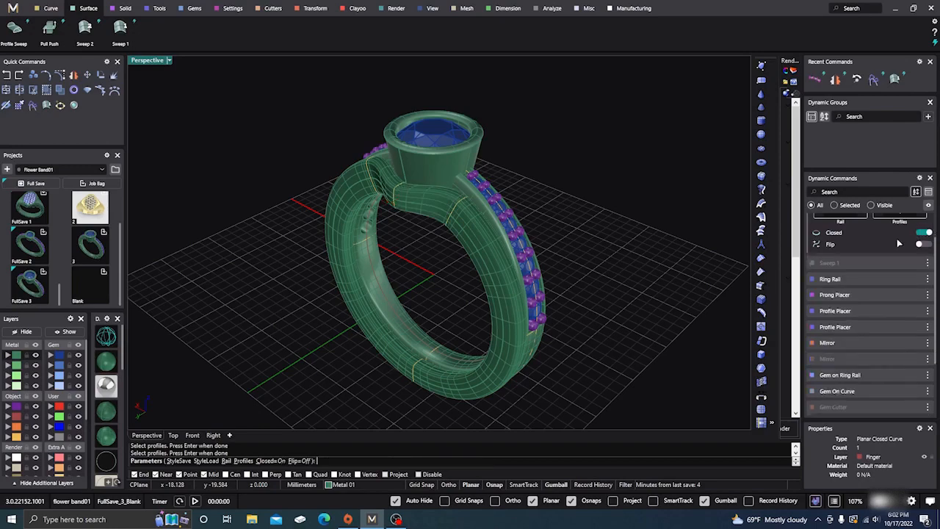
{"action": "right_click_drag", "start_coordinate": [550, 354], "coordinate": [585, 348]}
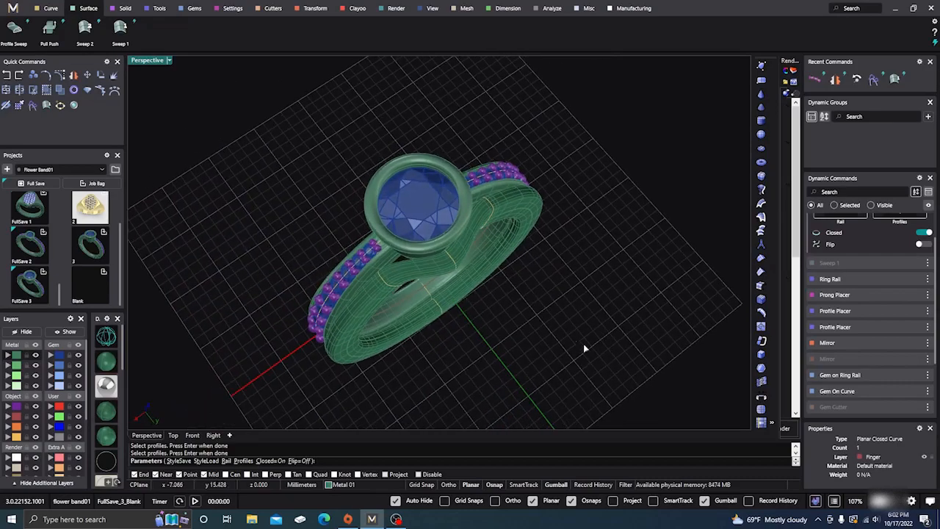
{"action": "scroll", "coordinate": [401, 267], "scroll_direction": "up", "scroll_amount": 5}
{"action": "right_click_drag", "start_coordinate": [401, 266], "coordinate": [500, 234]}
{"action": "scroll", "coordinate": [503, 158], "scroll_direction": "up", "scroll_amount": 6}
{"action": "right_click_drag", "start_coordinate": [490, 183], "coordinate": [481, 206]}
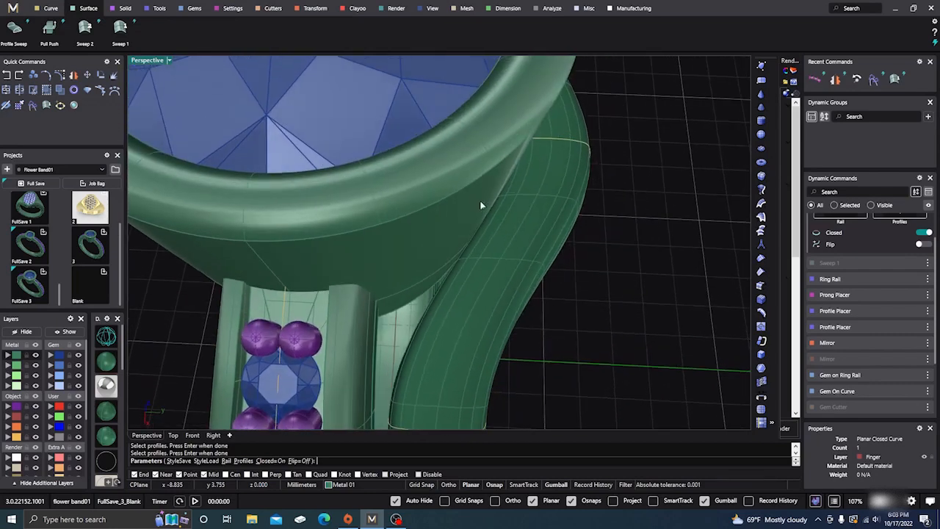
{"action": "key", "text": "Return"}
- Reopen Profile Placer for the swept band, select the profile at position 0 beside the bezel, and accept the edit
{"action": "left_click", "coordinate": [558, 138]}
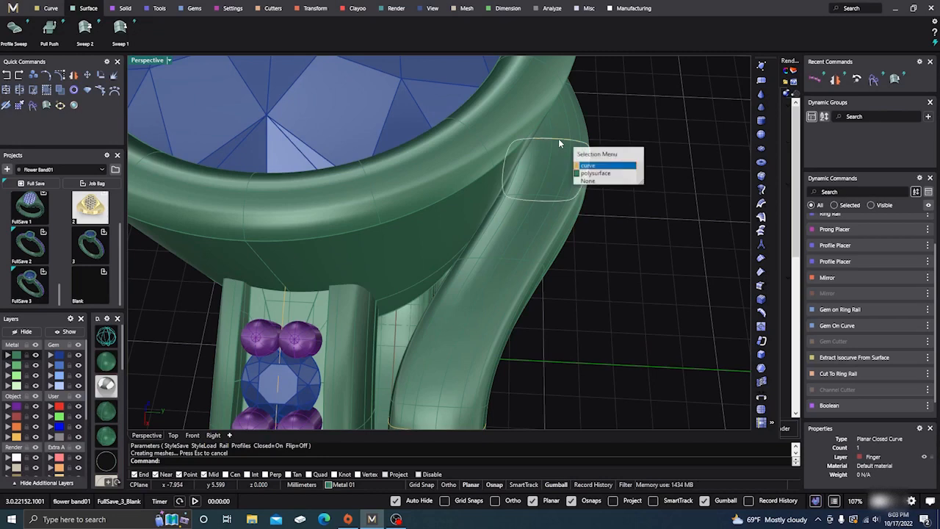
{"action": "left_click", "coordinate": [585, 166]}
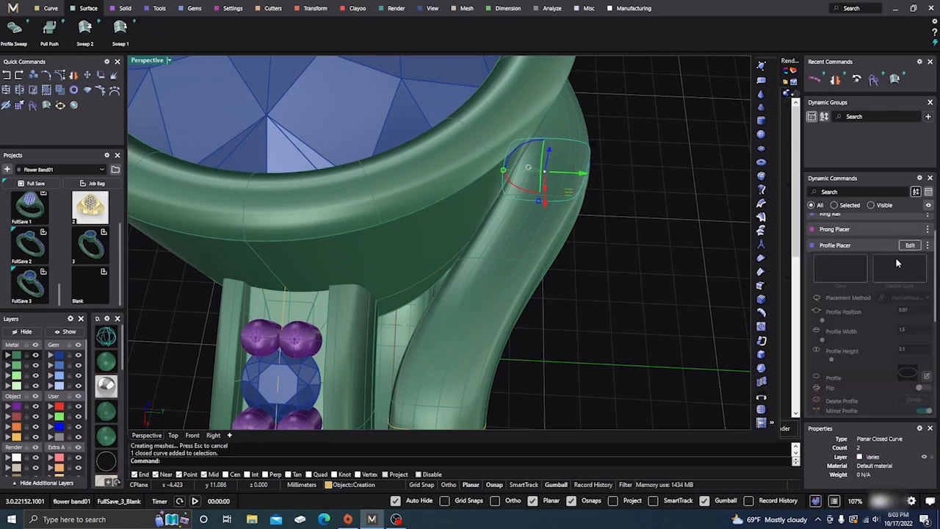
{"action": "left_click", "coordinate": [911, 246]}
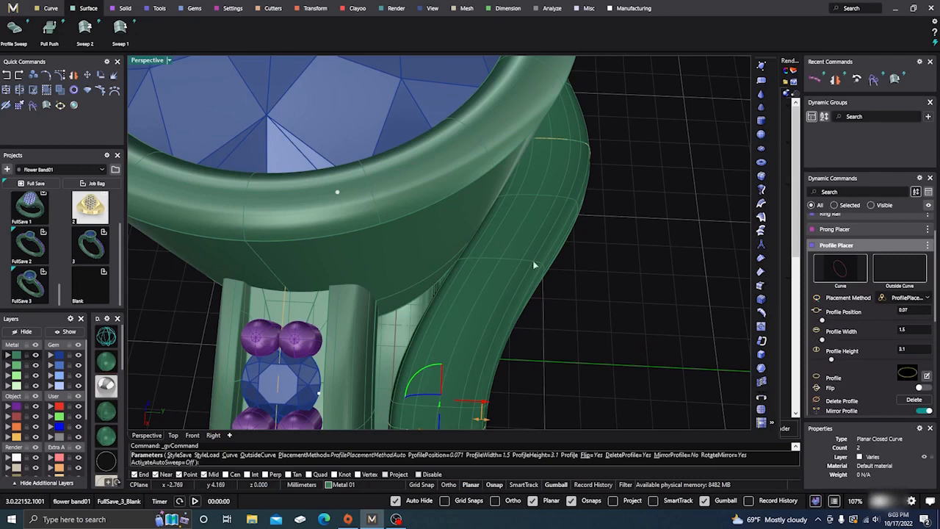
{"action": "right_click_drag", "start_coordinate": [605, 340], "coordinate": [429, 240]}
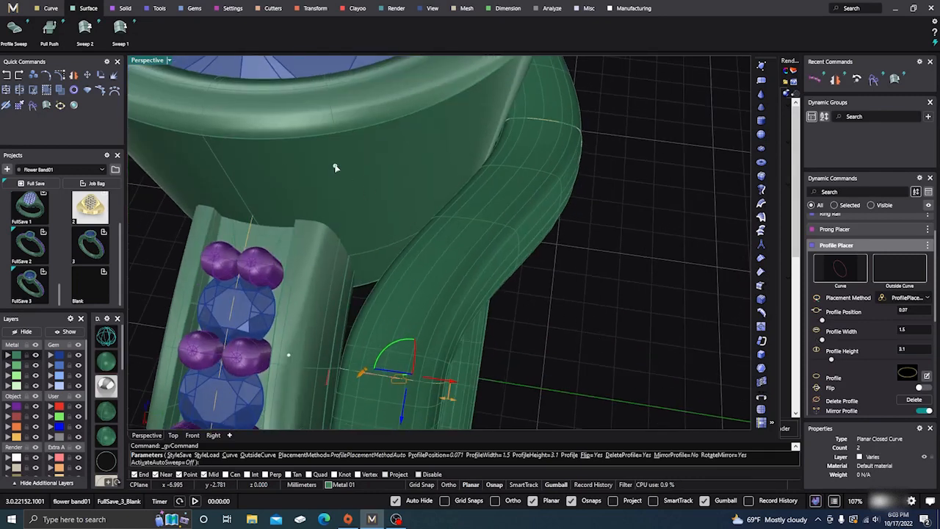
{"action": "left_click", "coordinate": [334, 168]}
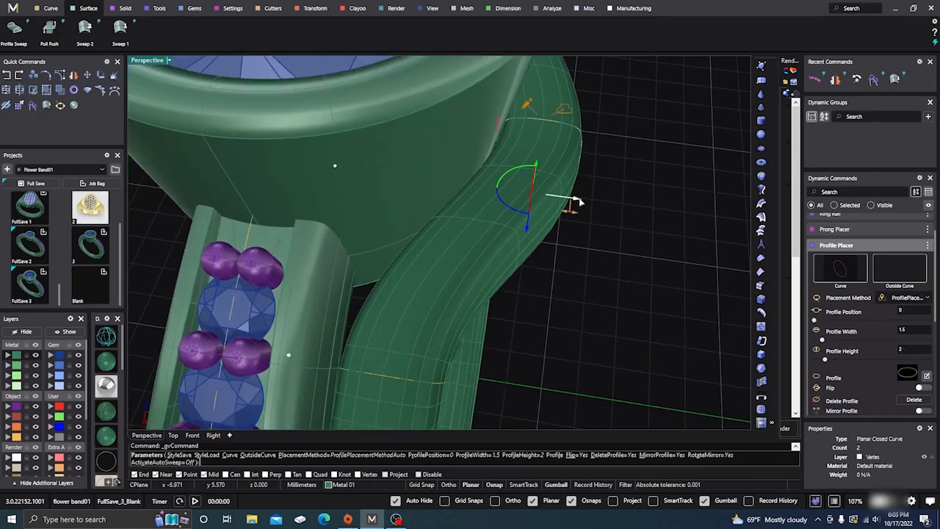
{"action": "right_click_drag", "start_coordinate": [607, 305], "coordinate": [458, 325]}
{"action": "right_click", "coordinate": [444, 231]}
- Examine the swept band around the bezel and beside the gem-set shank from above and from the side
{"action": "scroll", "coordinate": [445, 232], "scroll_direction": "down", "scroll_amount": 8}
{"action": "scroll", "coordinate": [457, 325], "scroll_direction": "down", "scroll_amount": 4}
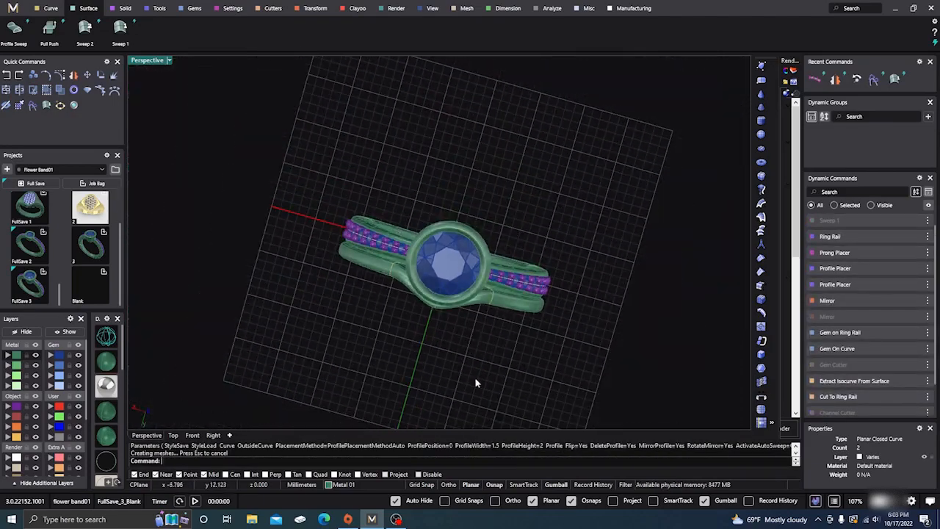
{"action": "right_click_drag", "start_coordinate": [475, 382], "coordinate": [492, 273]}
{"action": "scroll", "coordinate": [408, 312], "scroll_direction": "up", "scroll_amount": 4}
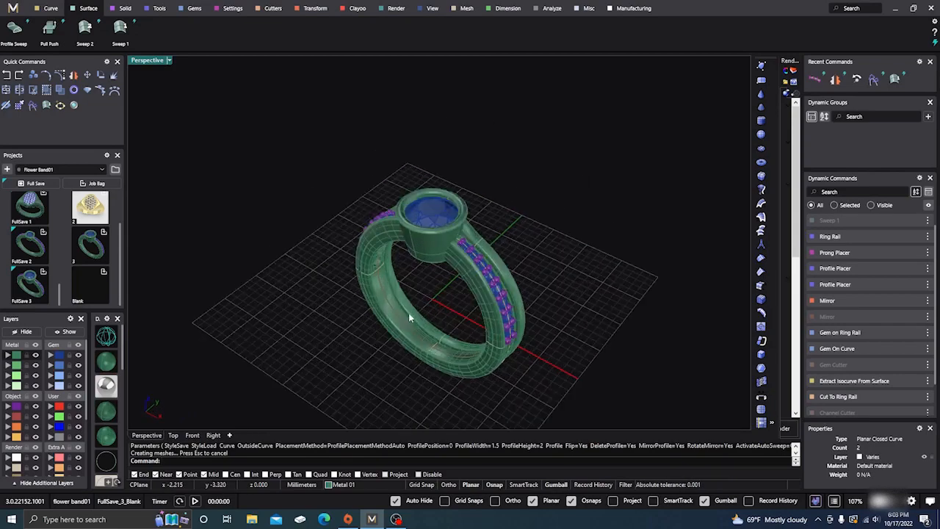
{"action": "right_click_drag", "start_coordinate": [408, 312], "coordinate": [491, 310]}
{"action": "scroll", "coordinate": [496, 290], "scroll_direction": "down", "scroll_amount": 3}
{"action": "scroll", "coordinate": [482, 305], "scroll_direction": "up", "scroll_amount": 3}
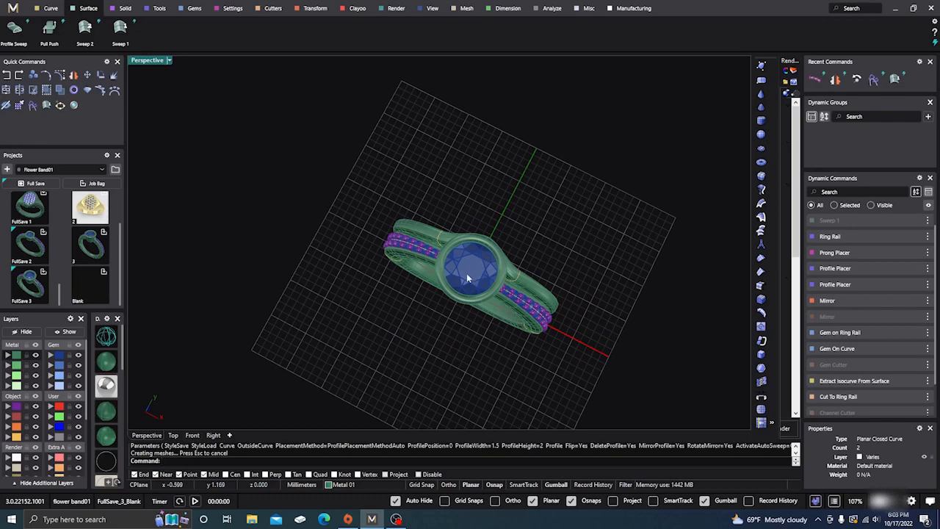
{"action": "right_click_drag", "start_coordinate": [467, 274], "coordinate": [491, 290]}
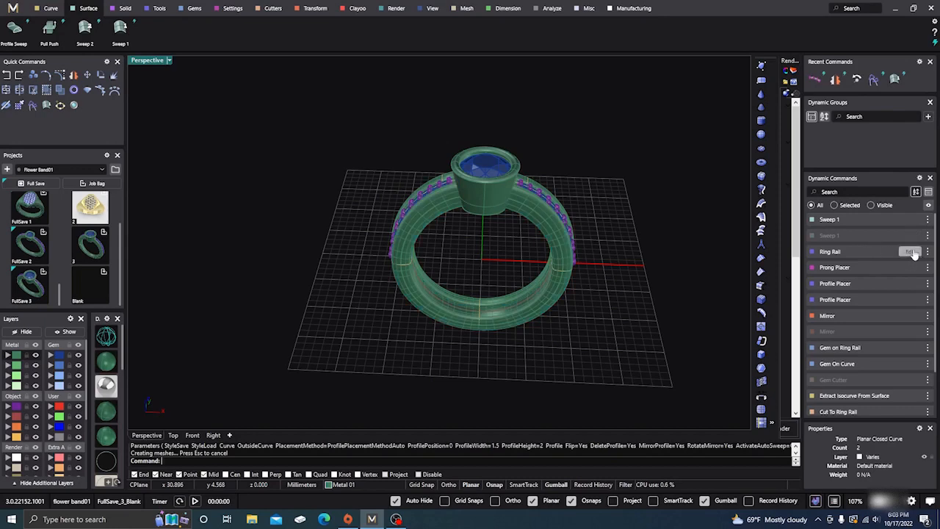
{"action": "left_click", "coordinate": [910, 252]}
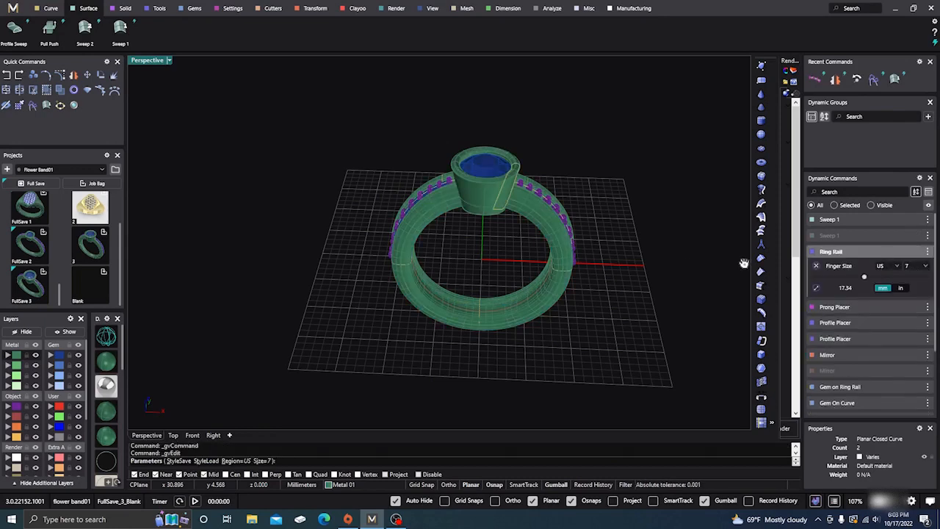
{"action": "right_click_drag", "start_coordinate": [743, 263], "coordinate": [544, 256]}
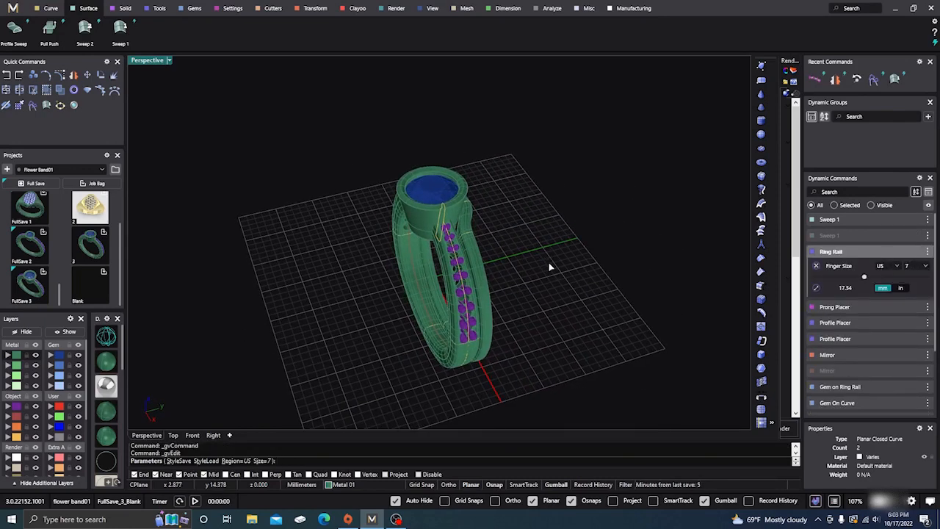
{"action": "right_click", "coordinate": [550, 265]}
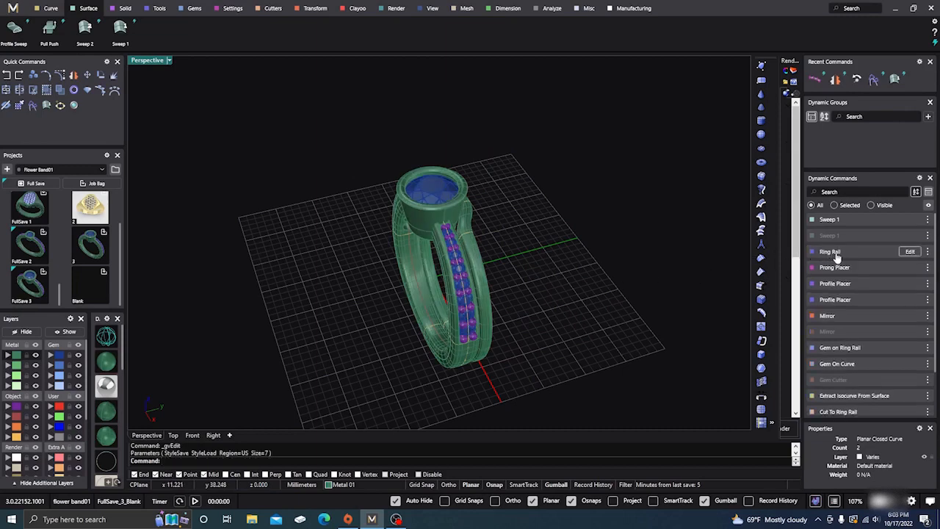
- Set the Ring Rail's finger size to US 13 and inspect the resized ring
{"action": "left_click", "coordinate": [911, 252]}
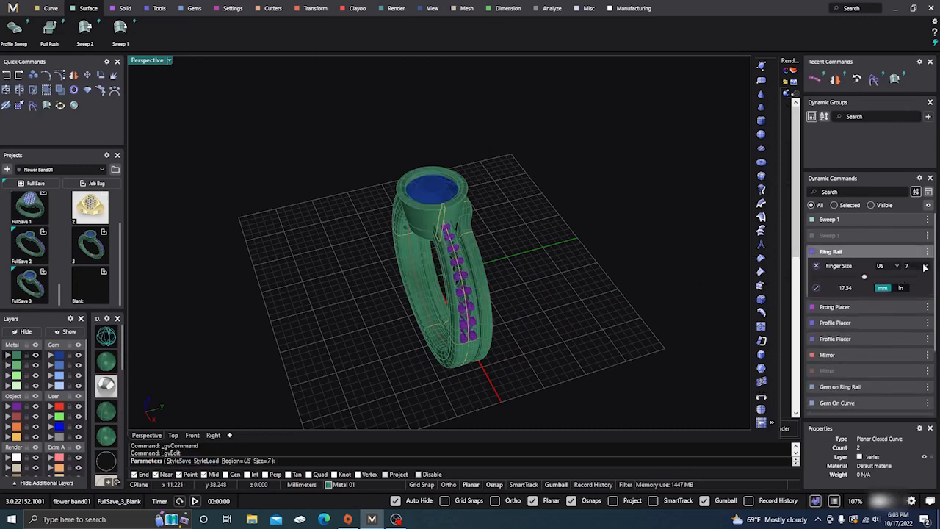
{"action": "left_click", "coordinate": [927, 266]}
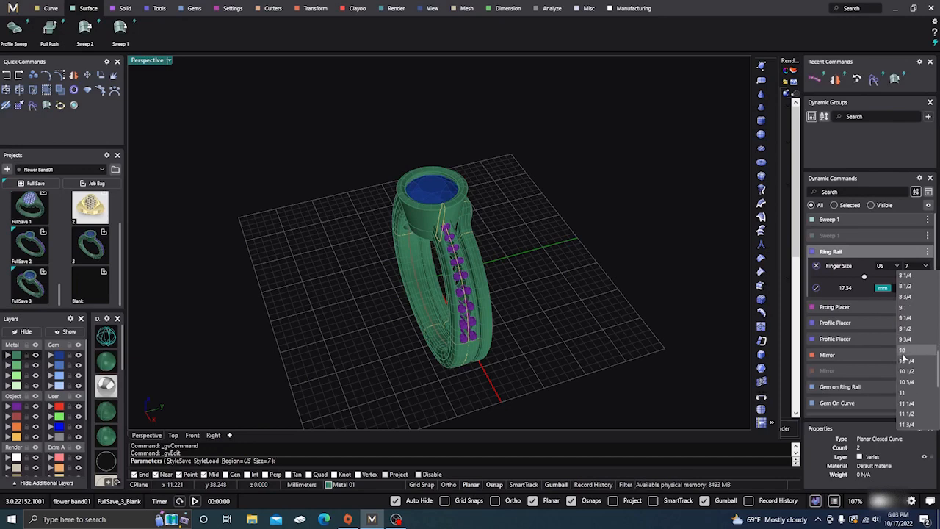
{"action": "left_click", "coordinate": [906, 393]}
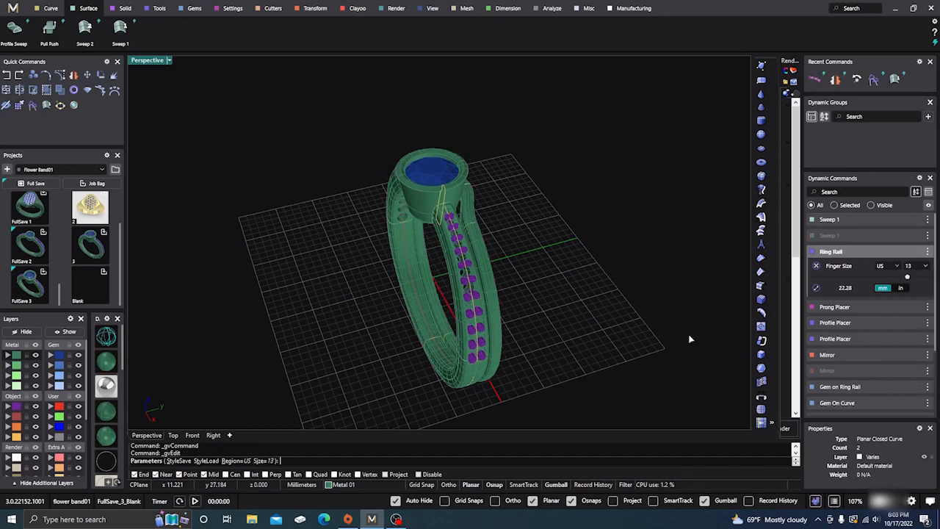
{"action": "right_click_drag", "start_coordinate": [583, 315], "coordinate": [548, 326]}
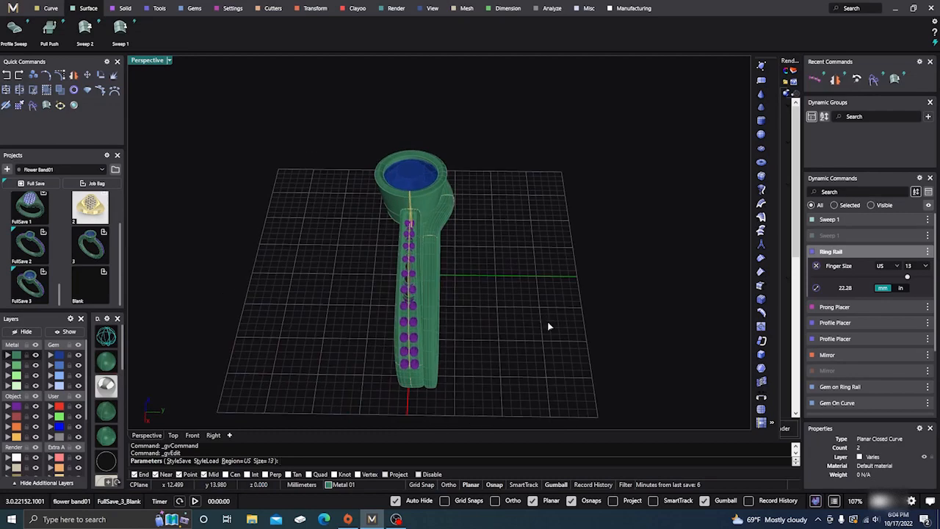
- Set the Ring Rail's finger size to US 5, check the ring from several angles, and accept the edit
{"action": "left_click", "coordinate": [927, 266]}
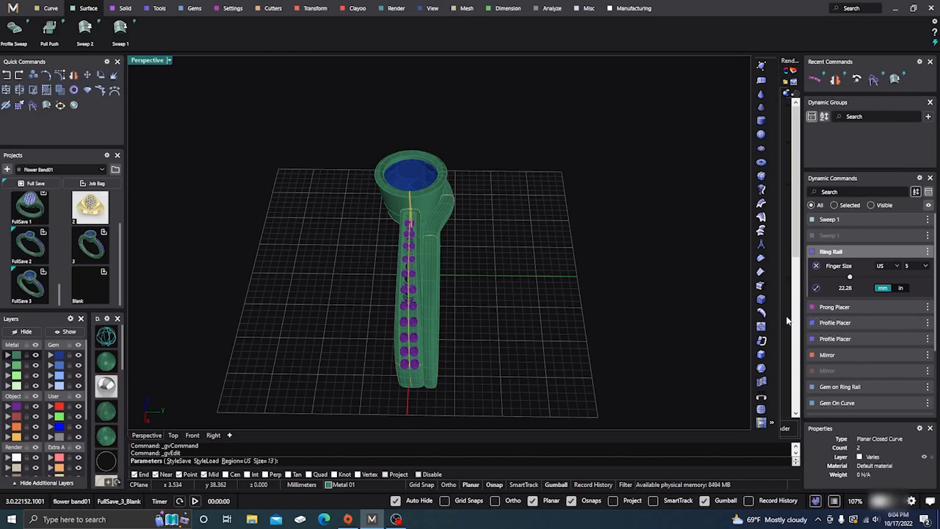
{"action": "right_click_drag", "start_coordinate": [505, 309], "coordinate": [386, 213]}
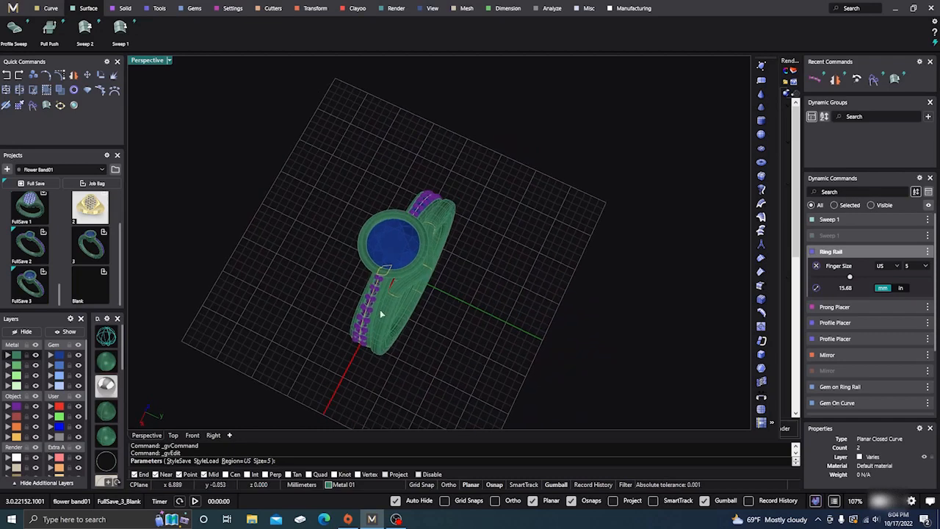
{"action": "right_click_drag", "start_coordinate": [498, 310], "coordinate": [517, 268]}
{"action": "right_click_drag", "start_coordinate": [483, 331], "coordinate": [518, 310]}
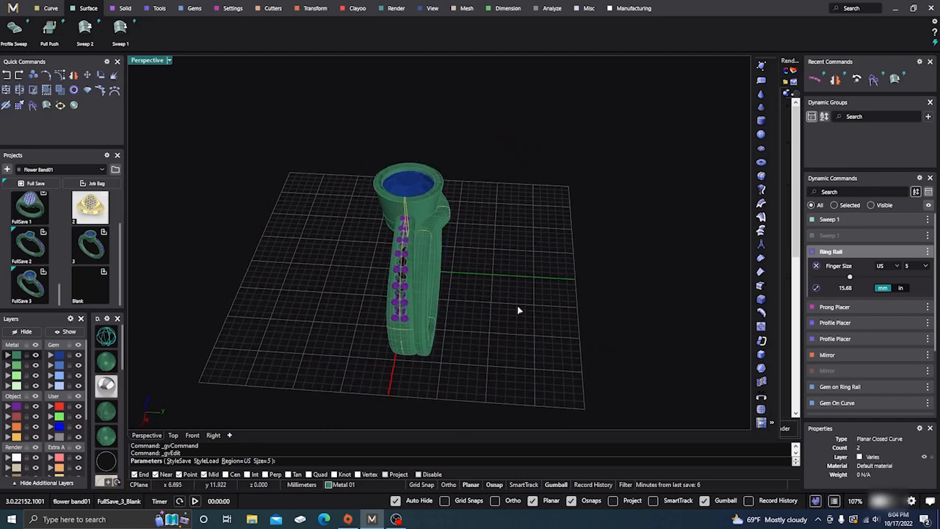
{"action": "right_click", "coordinate": [611, 294]}
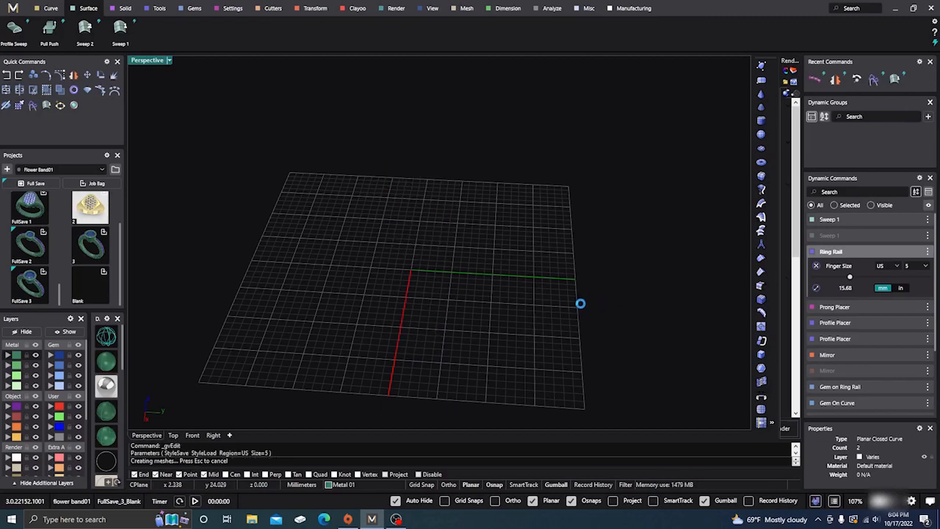
- Set the Ring Rail's finger size to US 7 and accept the edit
{"action": "right_click_drag", "start_coordinate": [577, 305], "coordinate": [451, 349]}
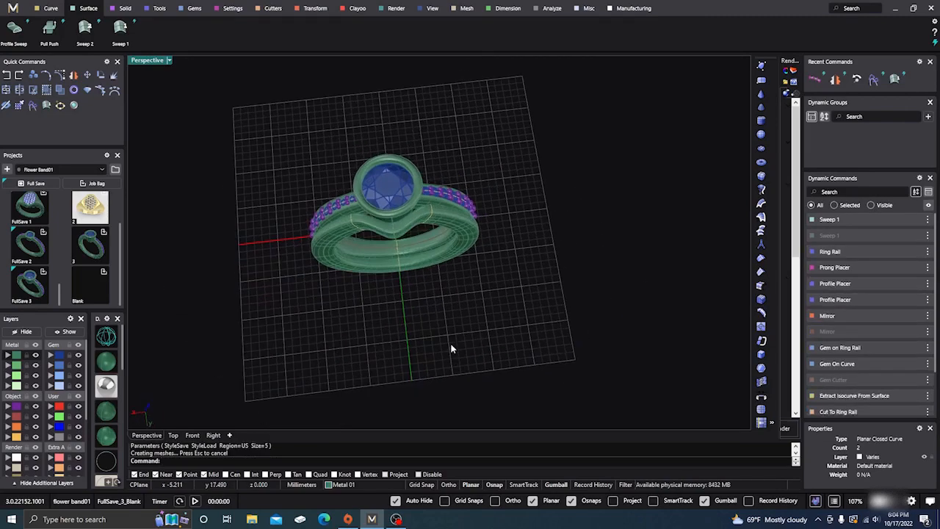
{"action": "left_click", "coordinate": [431, 241]}
{"action": "left_click", "coordinate": [462, 266]}
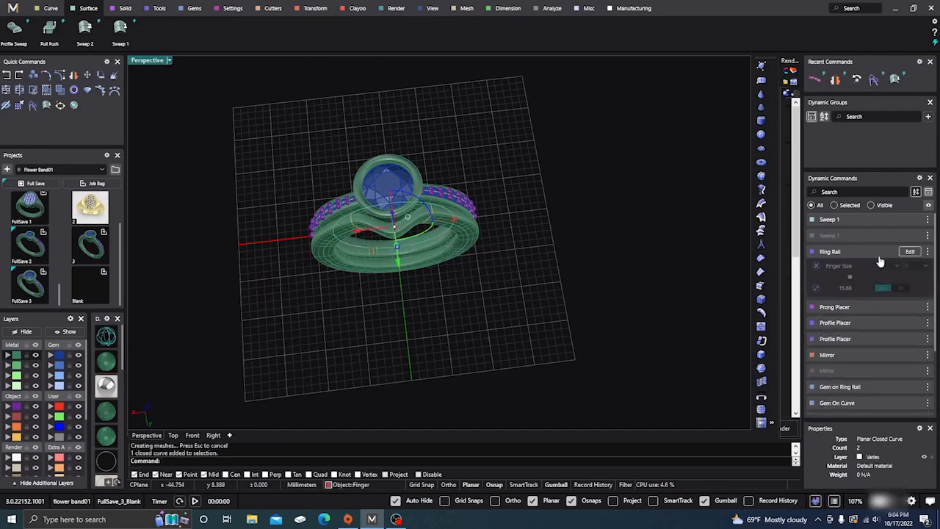
{"action": "left_click", "coordinate": [911, 251]}
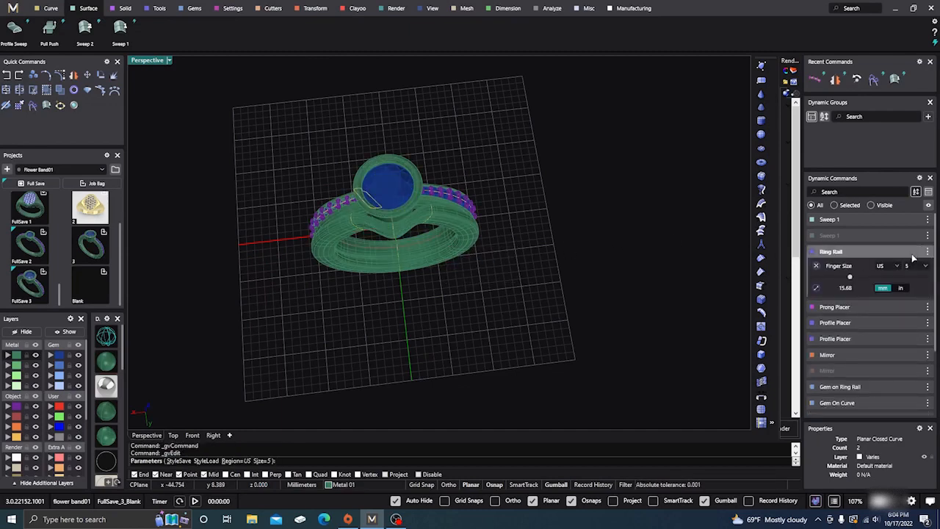
{"action": "left_click", "coordinate": [926, 267]}
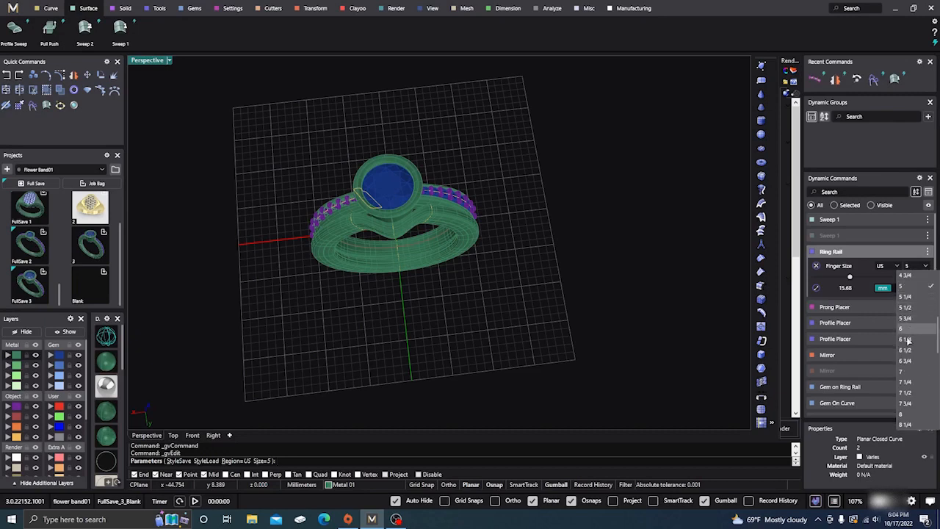
{"action": "left_click", "coordinate": [901, 371]}
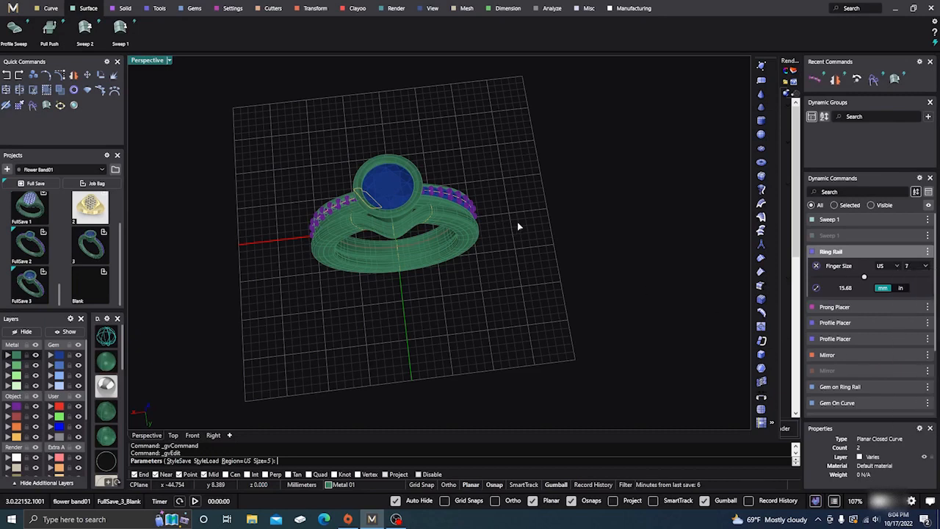
{"action": "right_click_drag", "start_coordinate": [513, 257], "coordinate": [552, 245]}
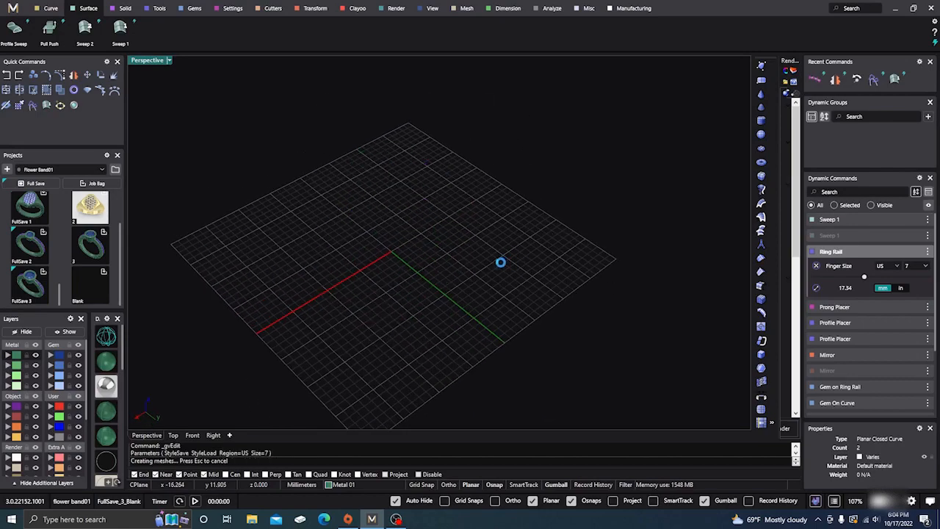
- Check the resized ring from several angles, select the whole ring, and make a Full Save of the Flower Band01 project
{"action": "mouse_move", "coordinate": [500, 262]}
{"action": "right_mouse_down"}
{"action": "mouse_move", "coordinate": [514, 300]}
{"action": "mouse_move", "coordinate": [542, 274]}
{"action": "mouse_move", "coordinate": [531, 287]}
{"action": "mouse_move", "coordinate": [541, 291]}
{"action": "mouse_move", "coordinate": [467, 282]}
{"action": "mouse_move", "coordinate": [568, 267]}
{"action": "mouse_move", "coordinate": [548, 291]}
{"action": "right_mouse_up"}
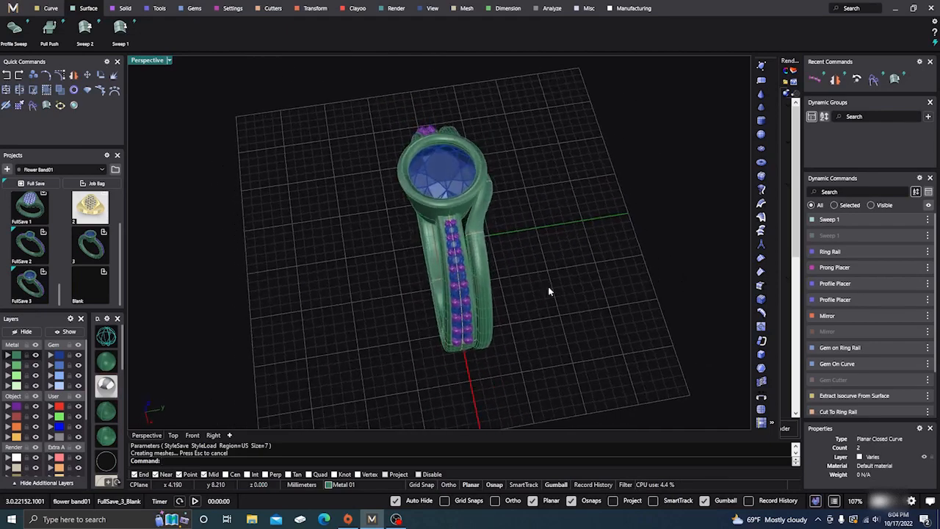
{"action": "right_click_drag", "start_coordinate": [534, 194], "coordinate": [474, 183]}
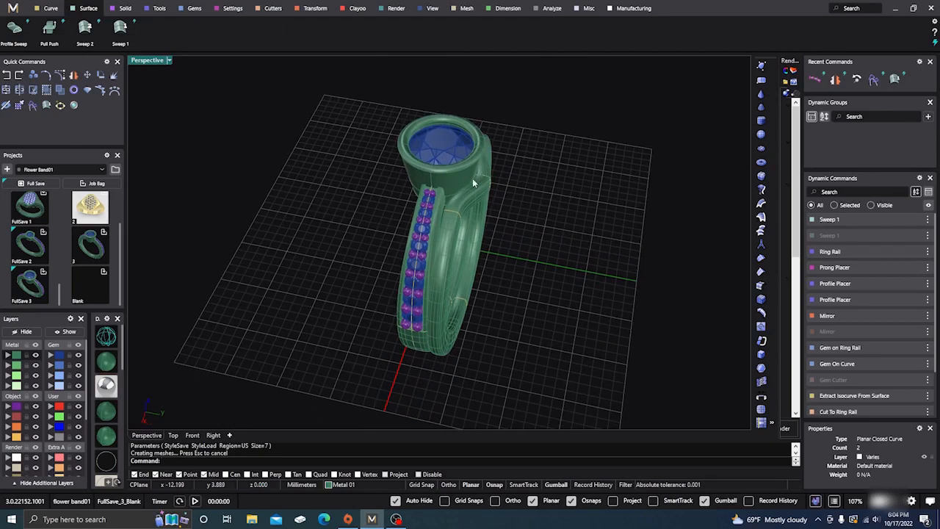
{"action": "right_click_drag", "start_coordinate": [435, 257], "coordinate": [426, 294]}
{"action": "right_click_drag", "start_coordinate": [462, 187], "coordinate": [464, 229]}
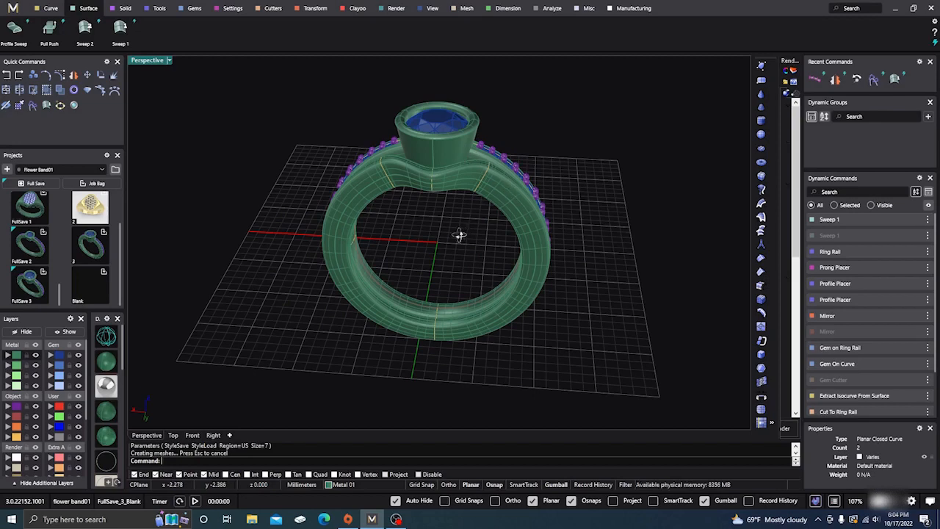
{"action": "right_click_drag", "start_coordinate": [457, 235], "coordinate": [439, 273]}
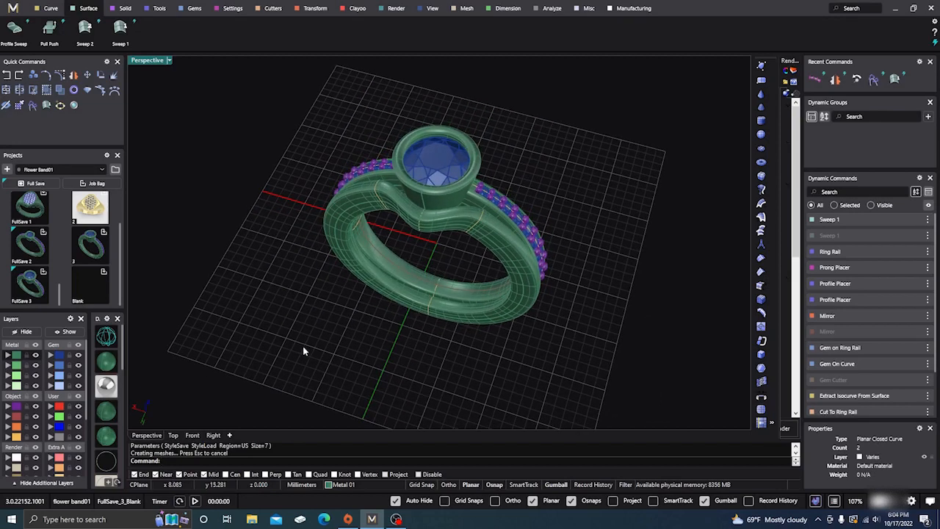
{"action": "left_click_drag", "start_coordinate": [274, 384], "coordinate": [618, 92]}
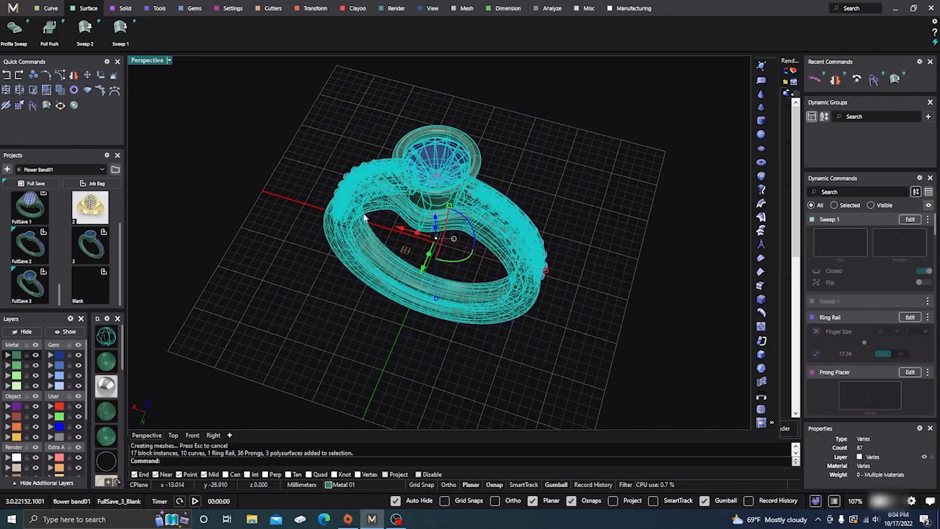
{"action": "left_click", "coordinate": [33, 183]}
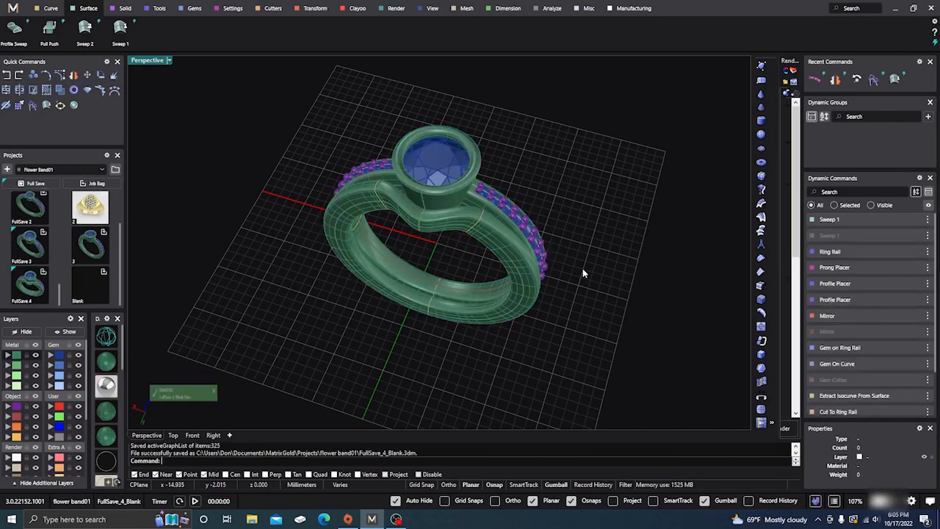
{"action": "right_click_drag", "start_coordinate": [598, 252], "coordinate": [464, 96]}
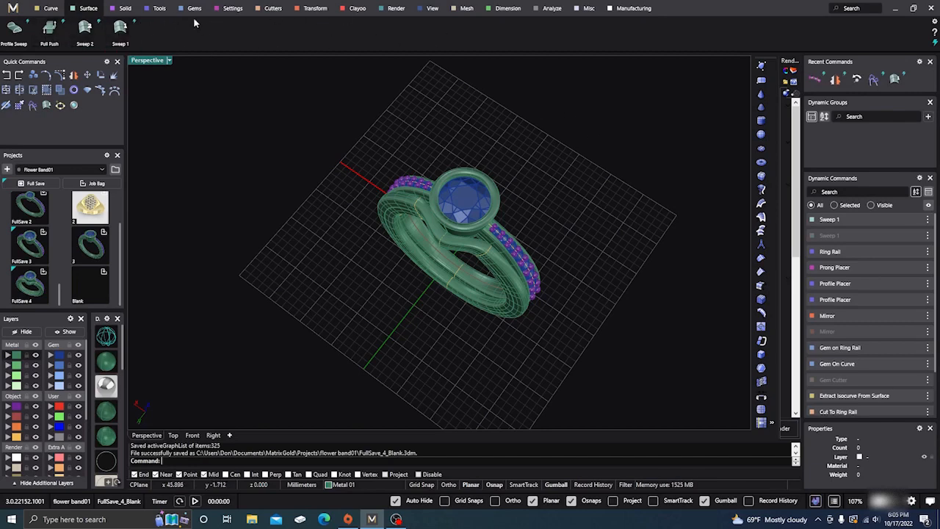
{"action": "right_click_drag", "start_coordinate": [311, 114], "coordinate": [250, 271]}
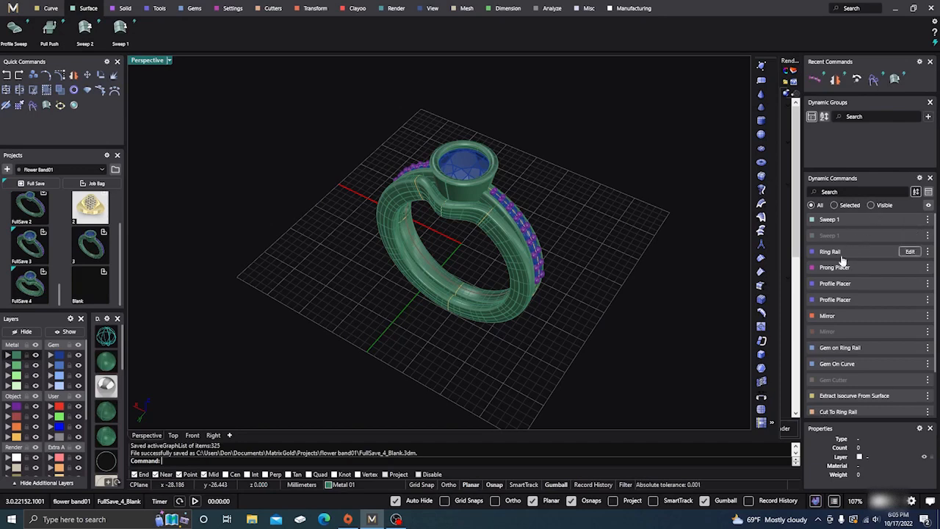
{"action": "right_click_drag", "start_coordinate": [639, 241], "coordinate": [651, 265]}
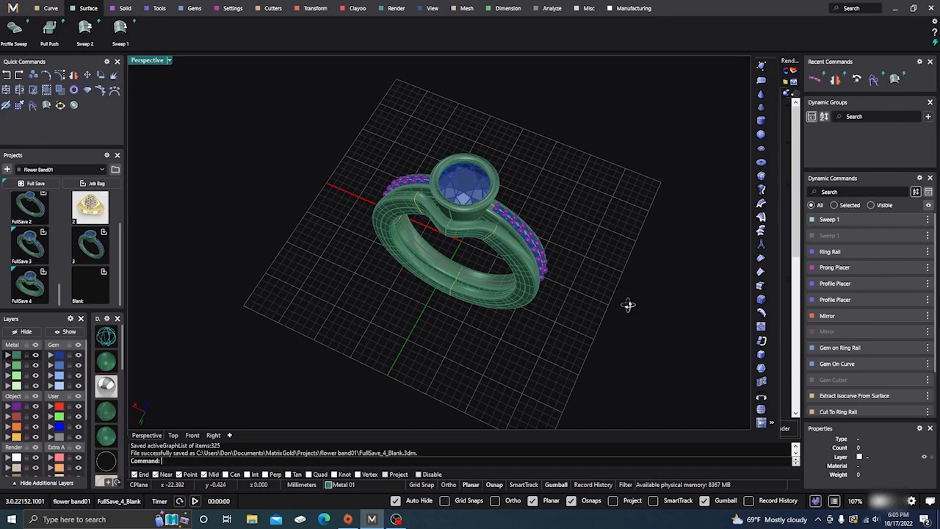
{"action": "right_click_drag", "start_coordinate": [628, 305], "coordinate": [590, 277]}
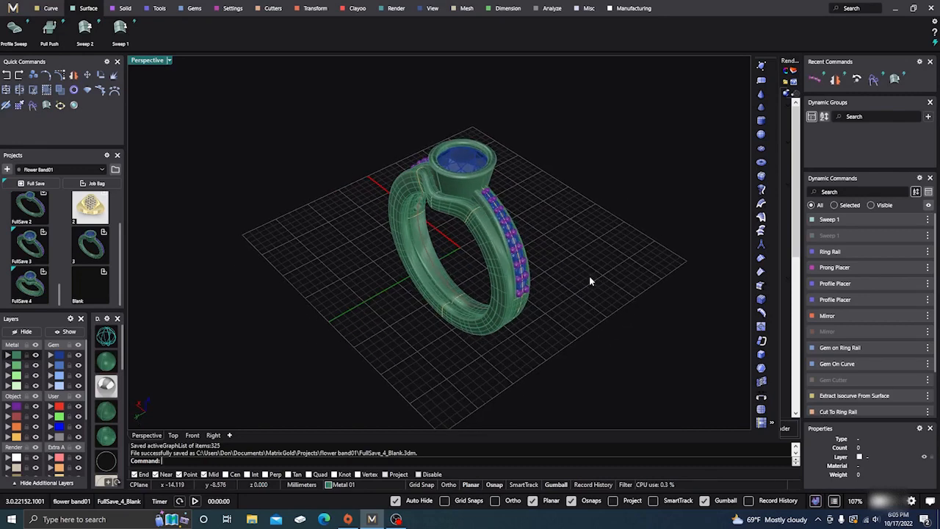